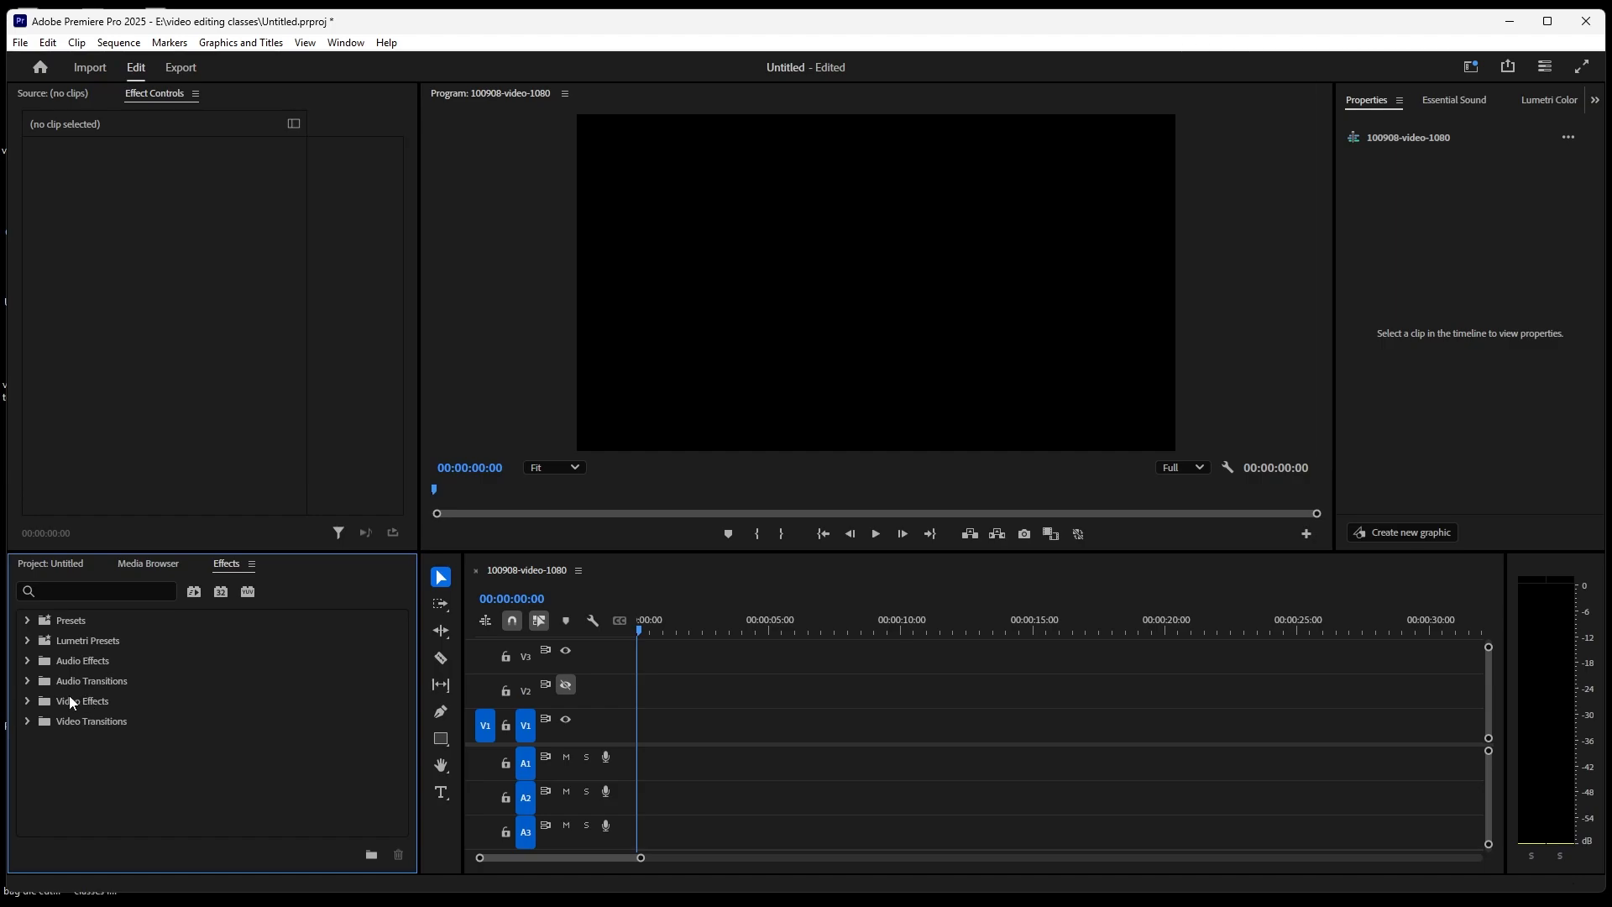
Place the clip 100908-video-1080.mp4 from the project at the start of video track V1
{"action": "left_click", "coordinate": [85, 562]}
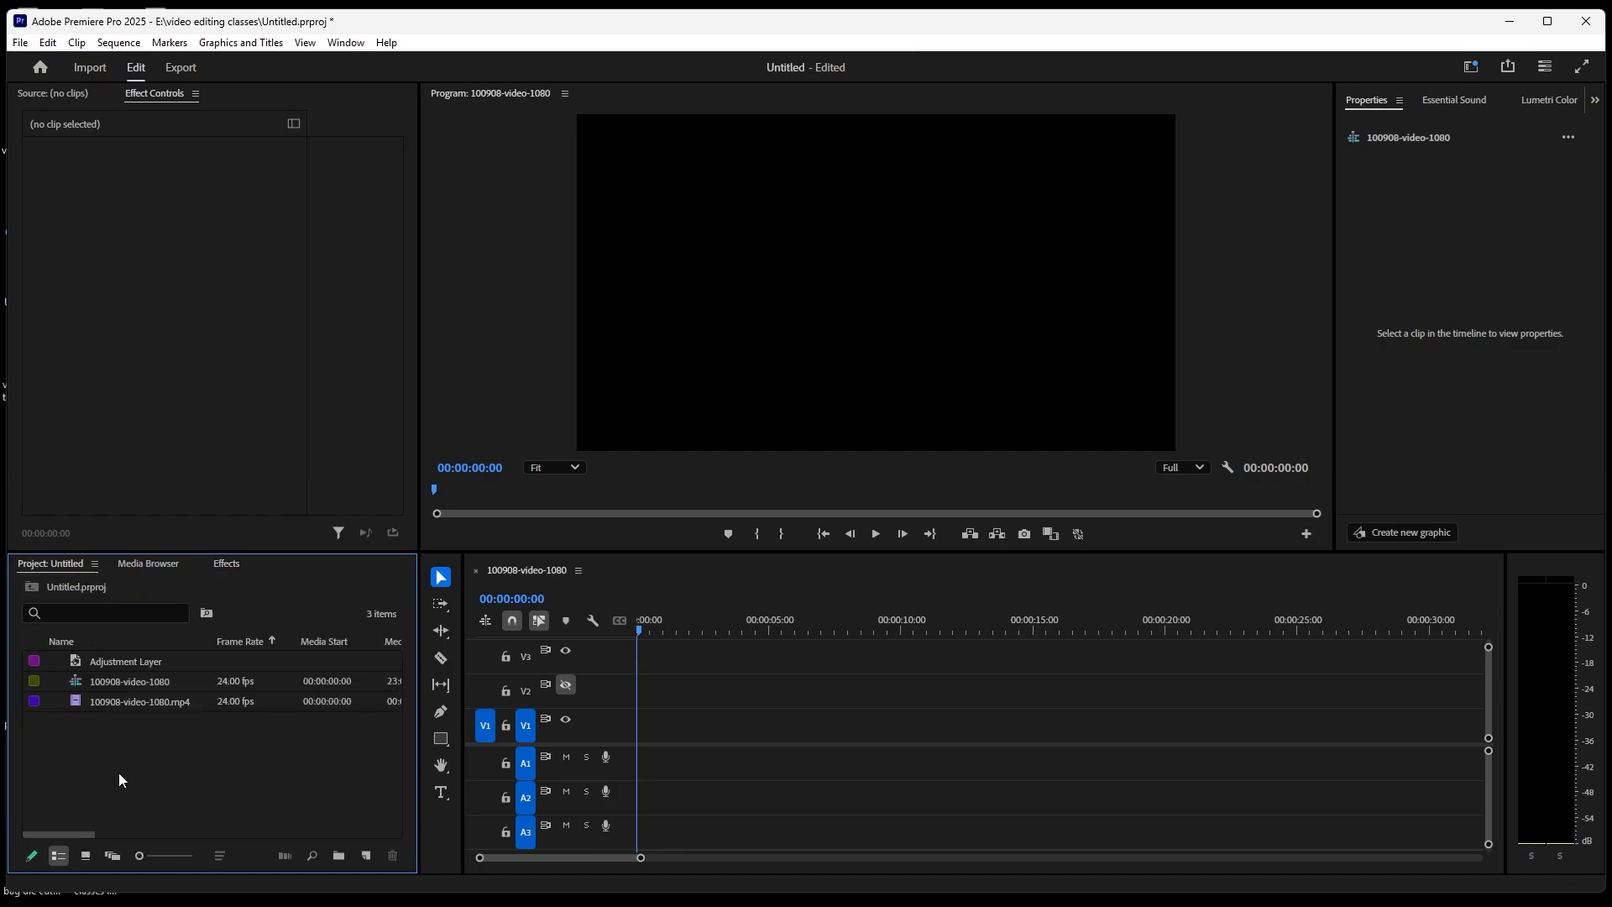
{"action": "left_click_drag", "start_coordinate": [133, 703], "coordinate": [632, 721]}
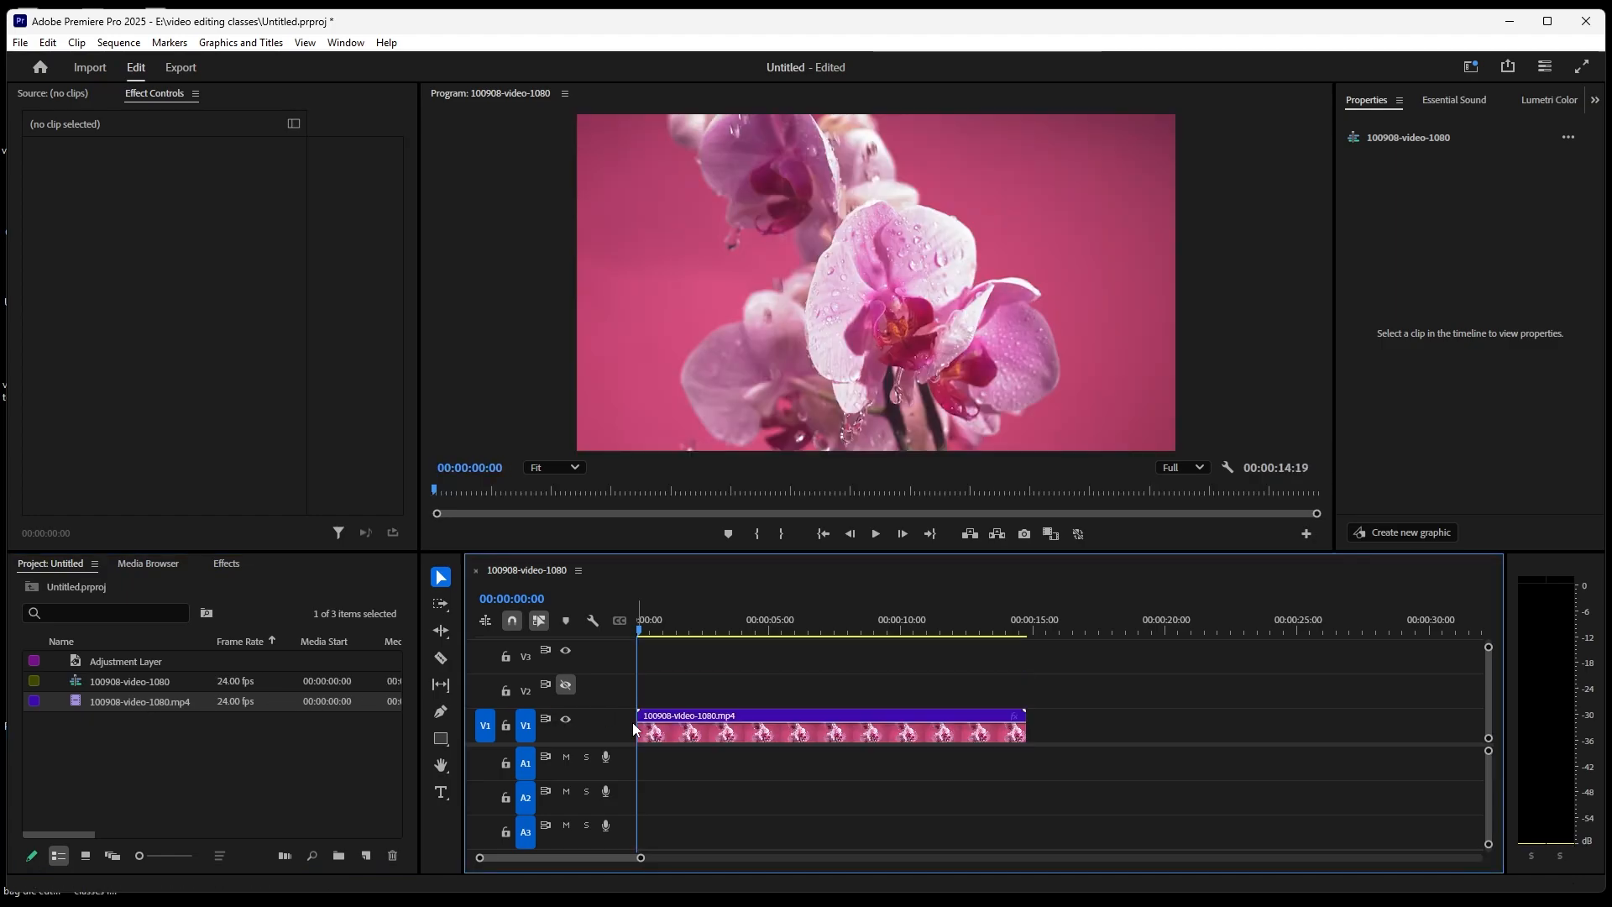
{"action": "left_click", "coordinate": [270, 750]}
Examine the Video Effects and Video Transitions categories, including the effects in Adjust and Blur & Sharpen
{"action": "left_click", "coordinate": [227, 564]}
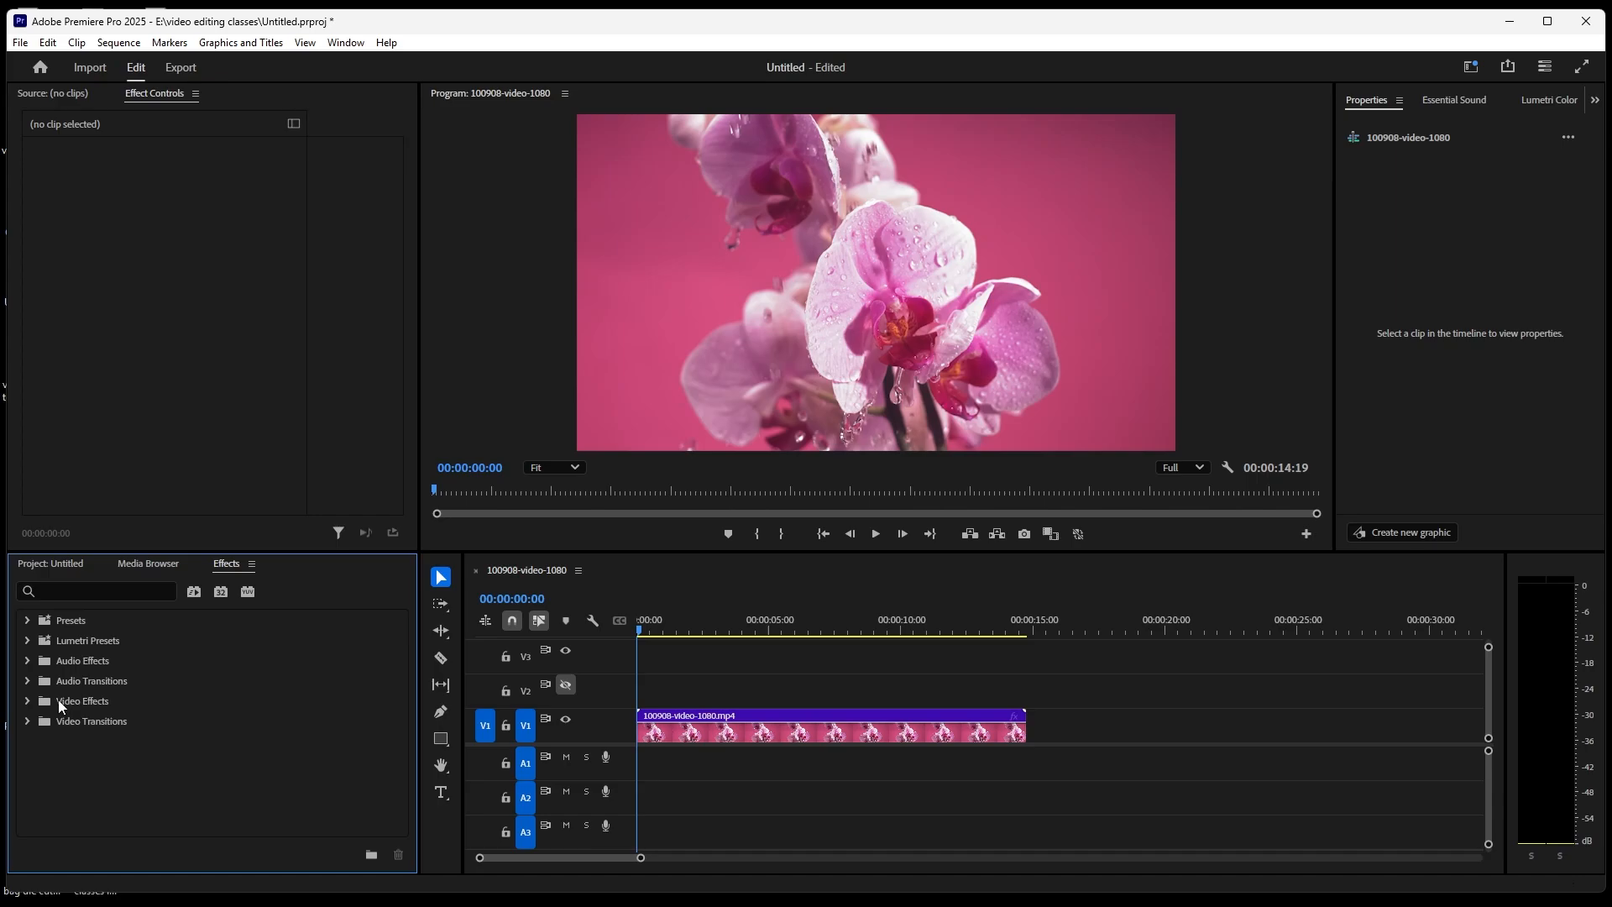
{"action": "left_click", "coordinate": [27, 702]}
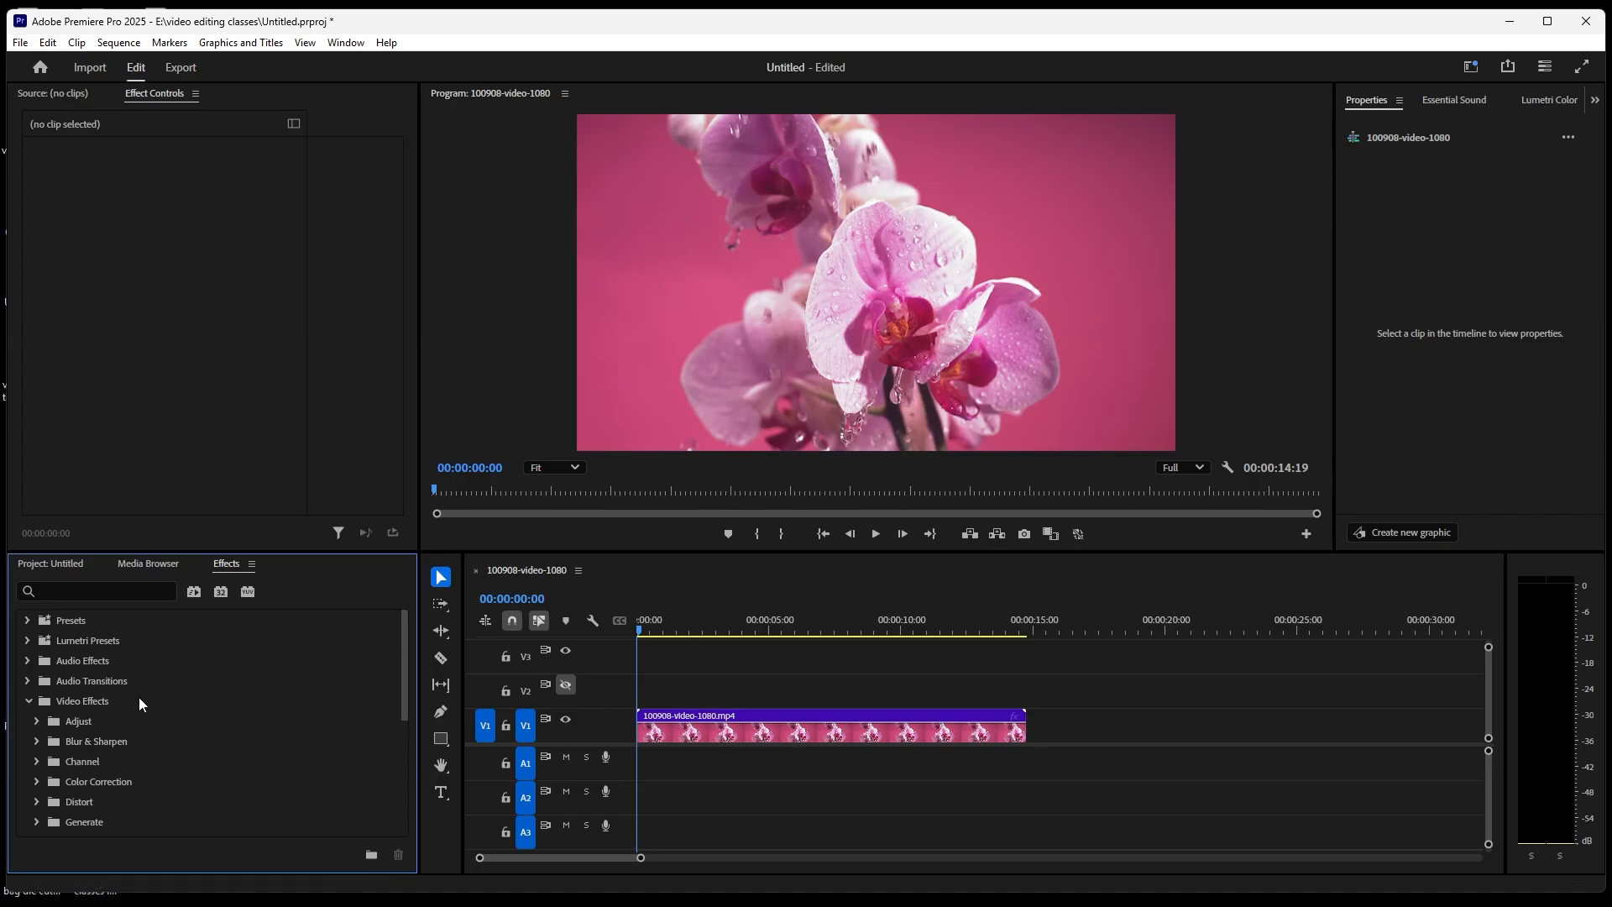
{"action": "left_click", "coordinate": [29, 702]}
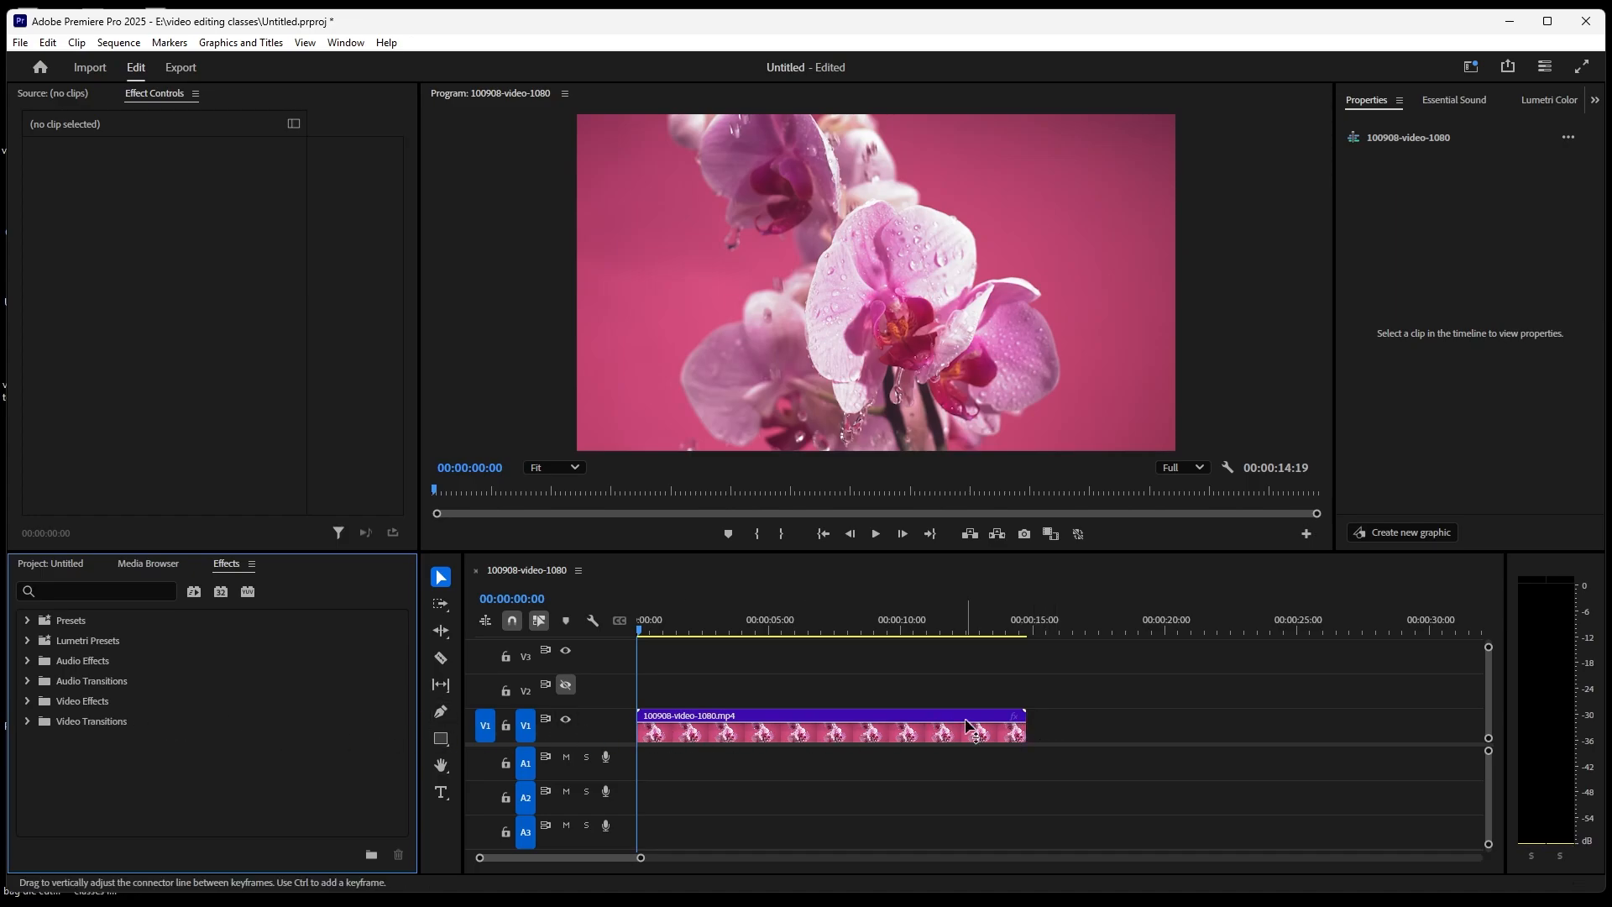
{"action": "left_click", "coordinate": [28, 722]}
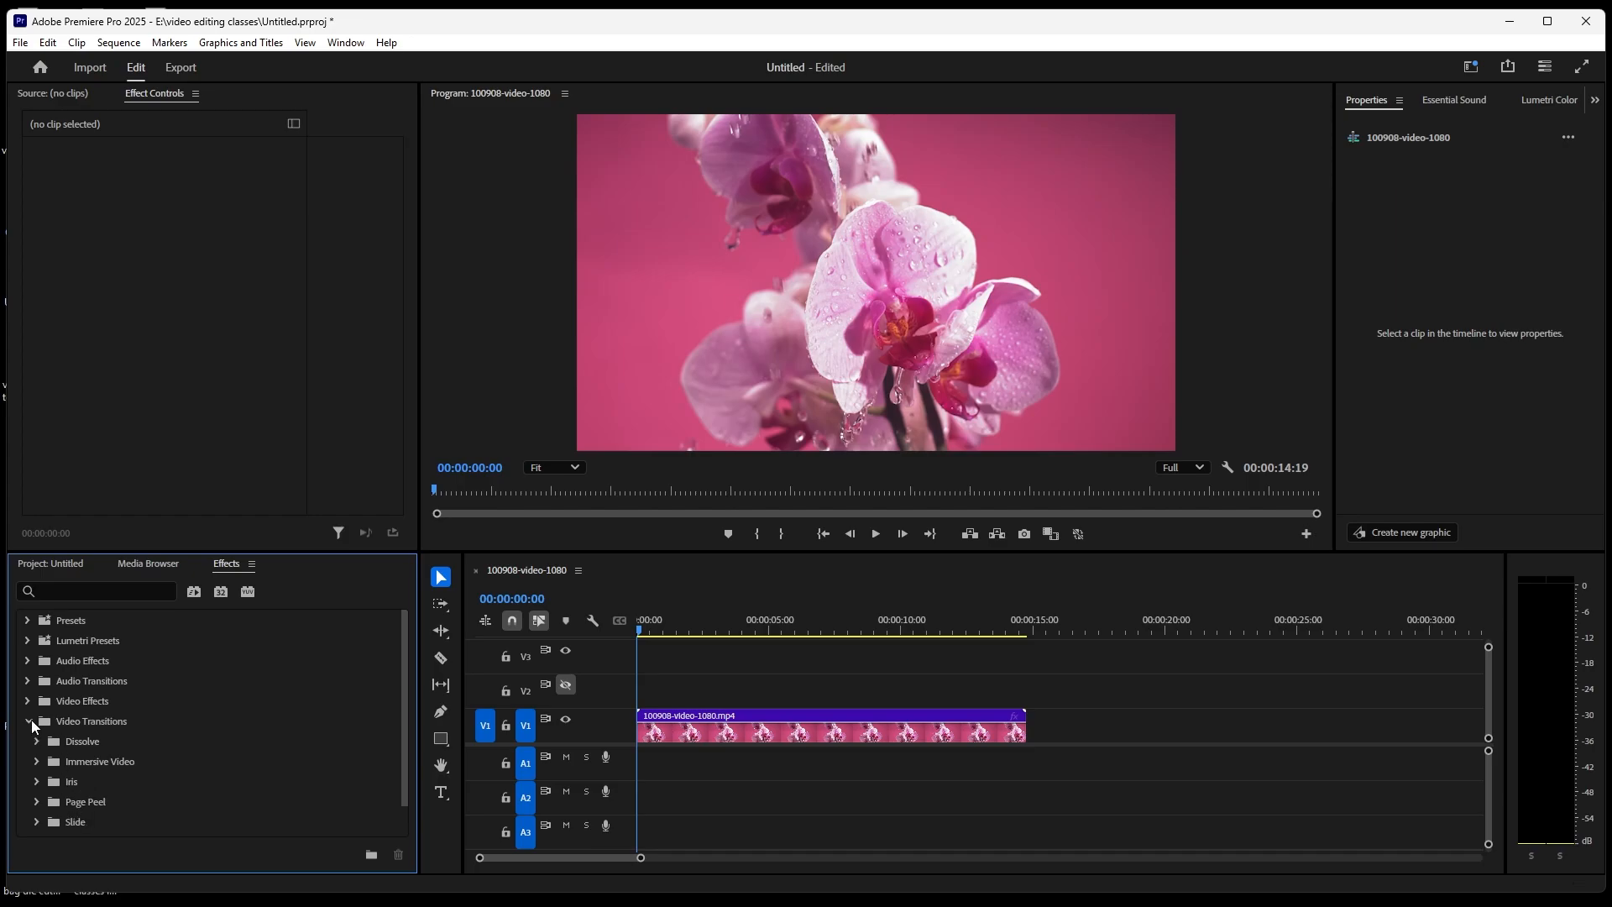
{"action": "left_click", "coordinate": [30, 720]}
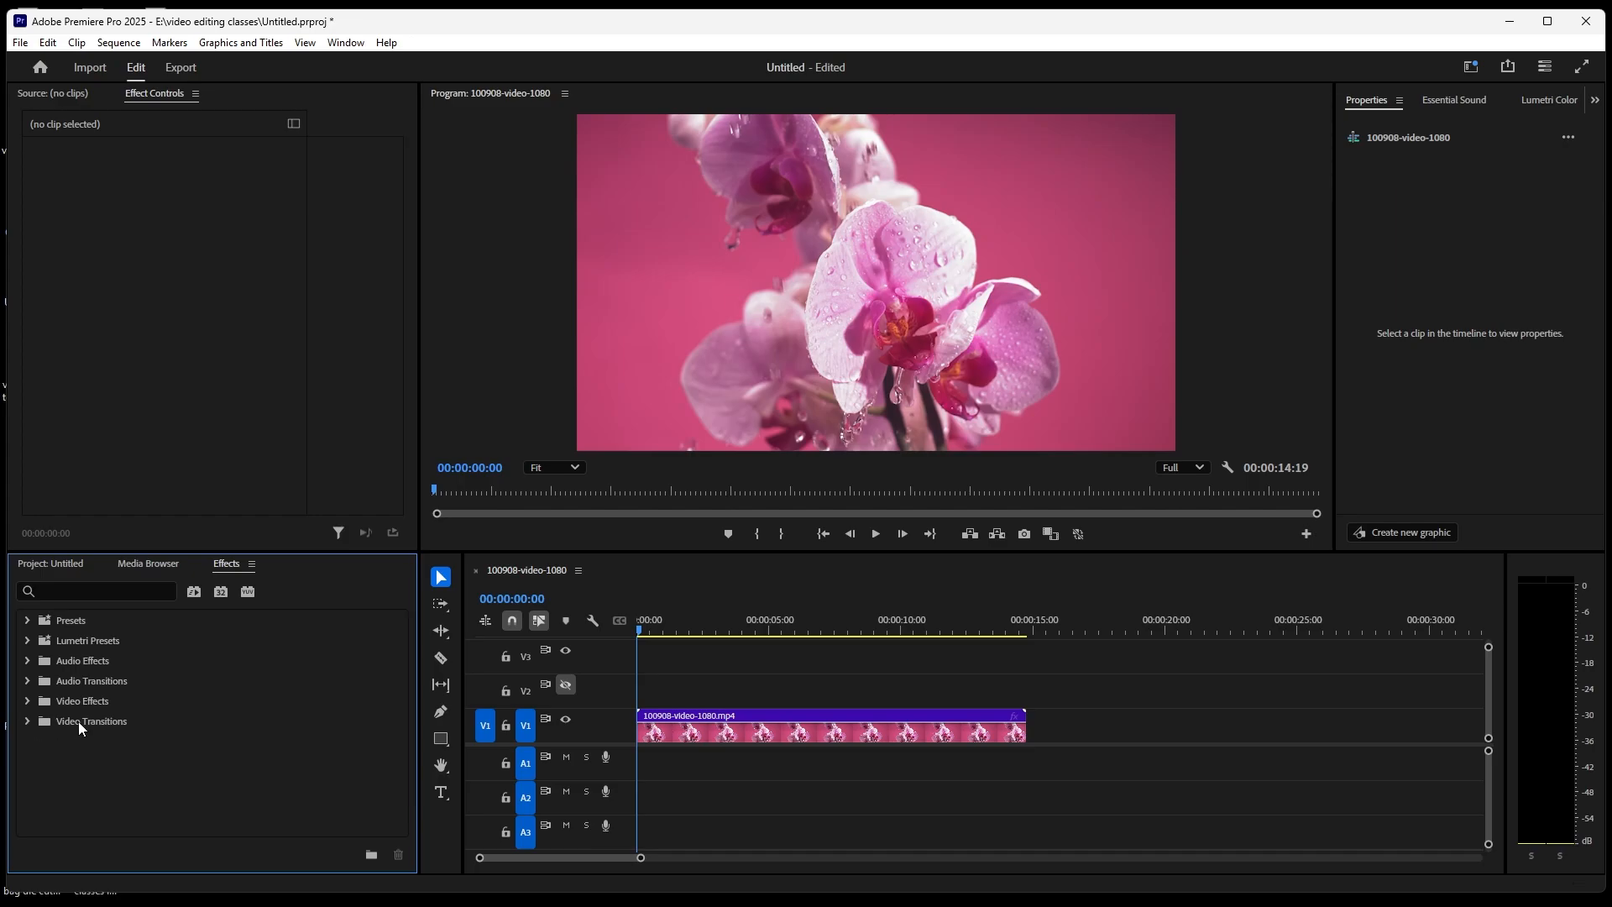
{"action": "left_click", "coordinate": [28, 702]}
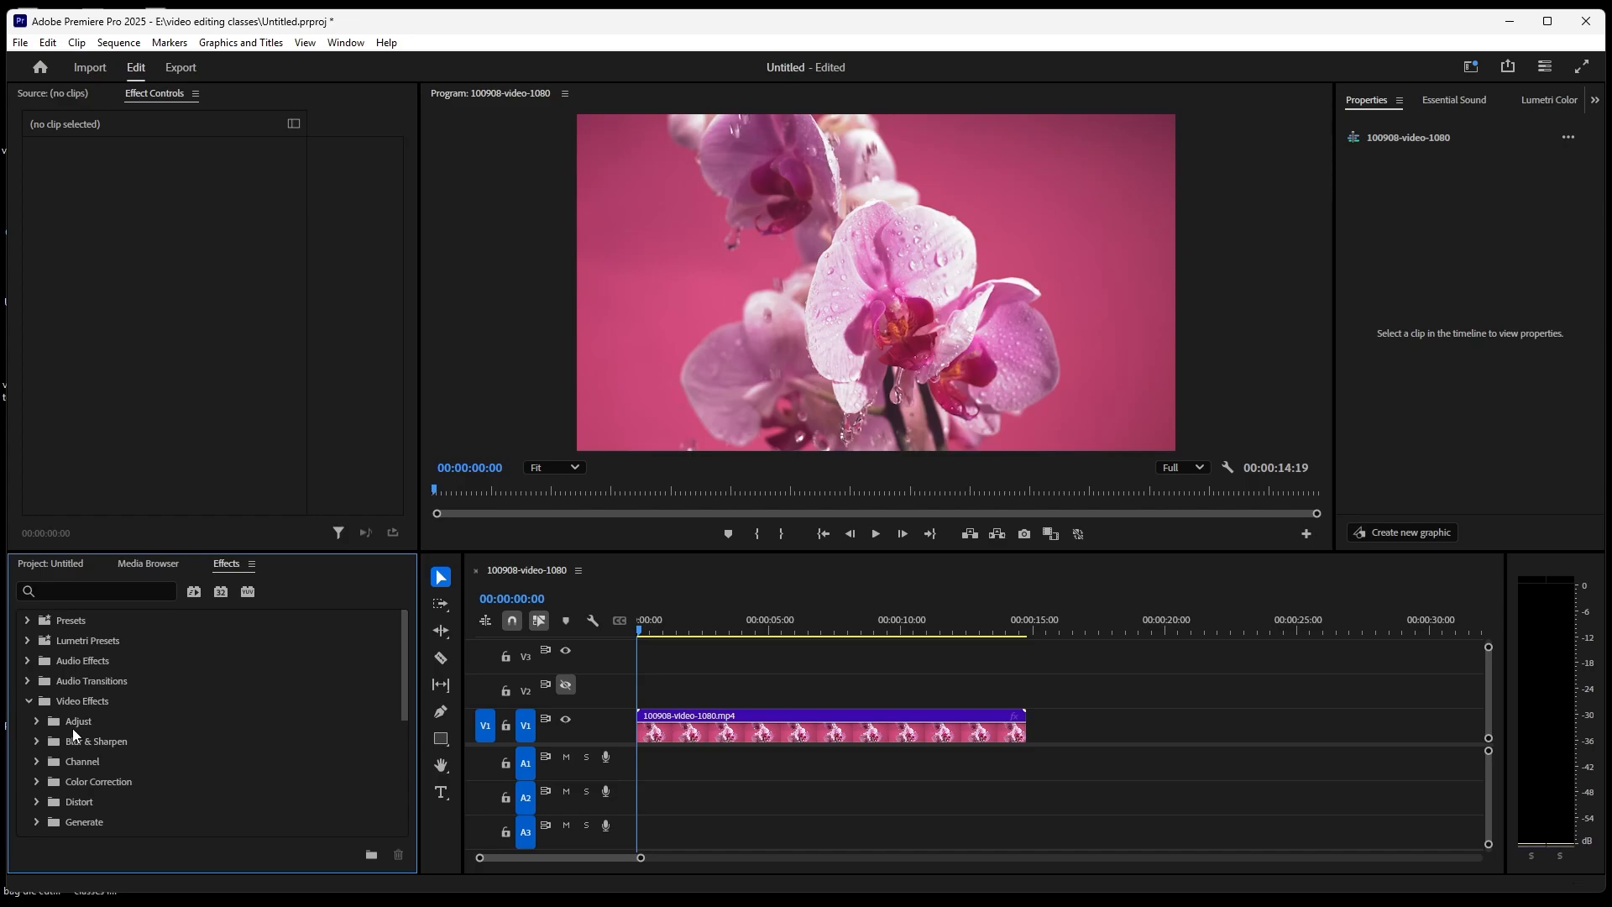
{"action": "left_click", "coordinate": [34, 723]}
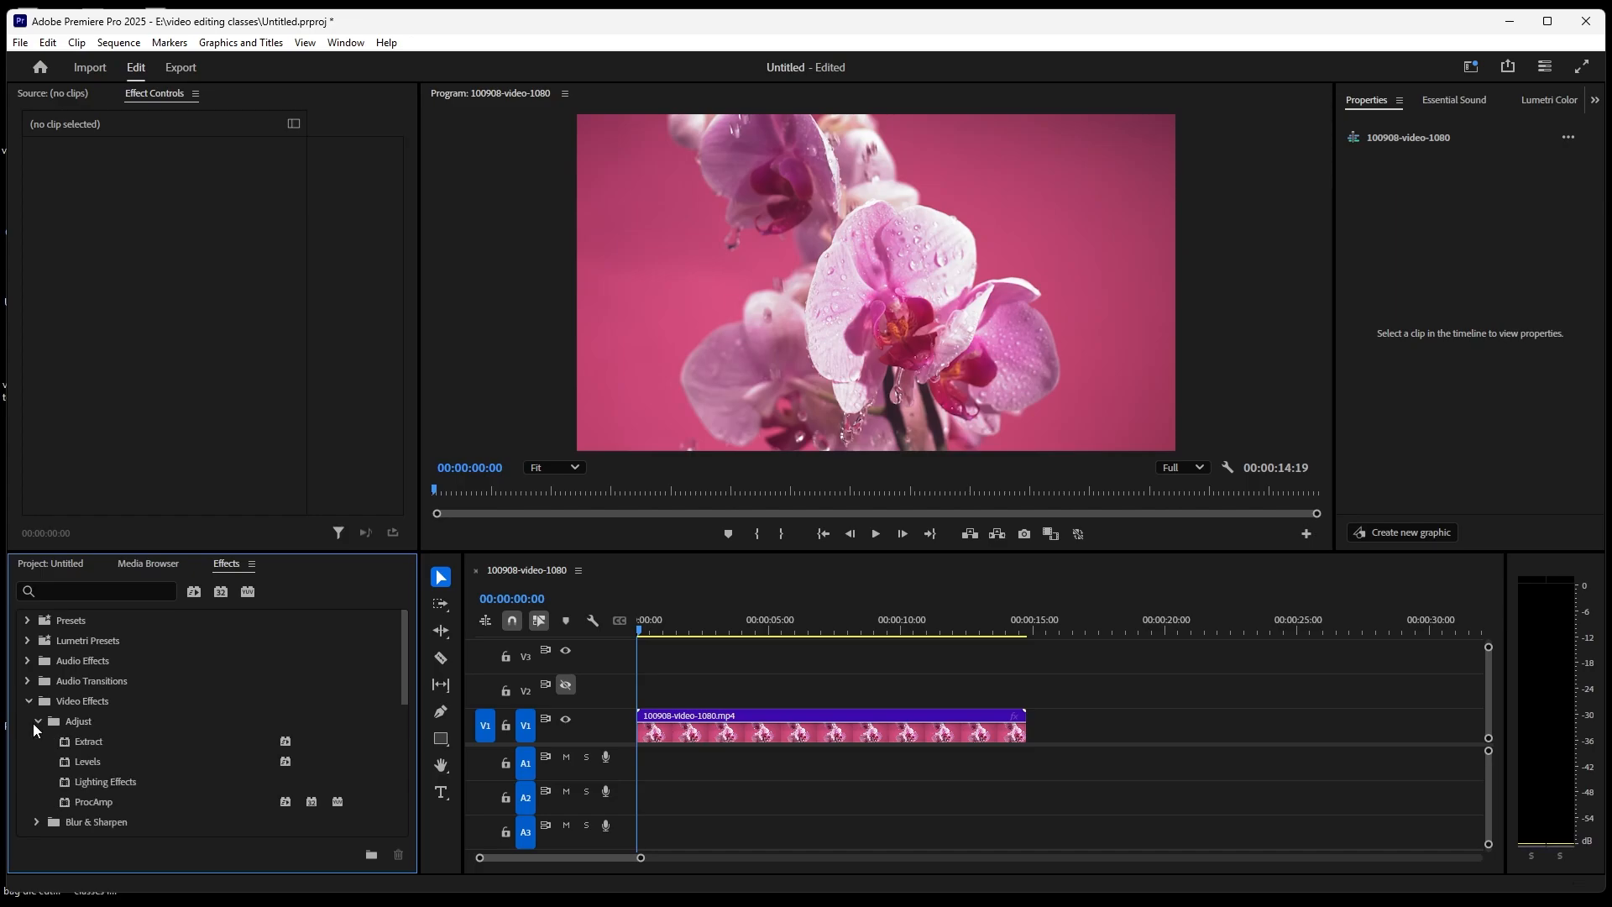
{"action": "left_click", "coordinate": [32, 722]}
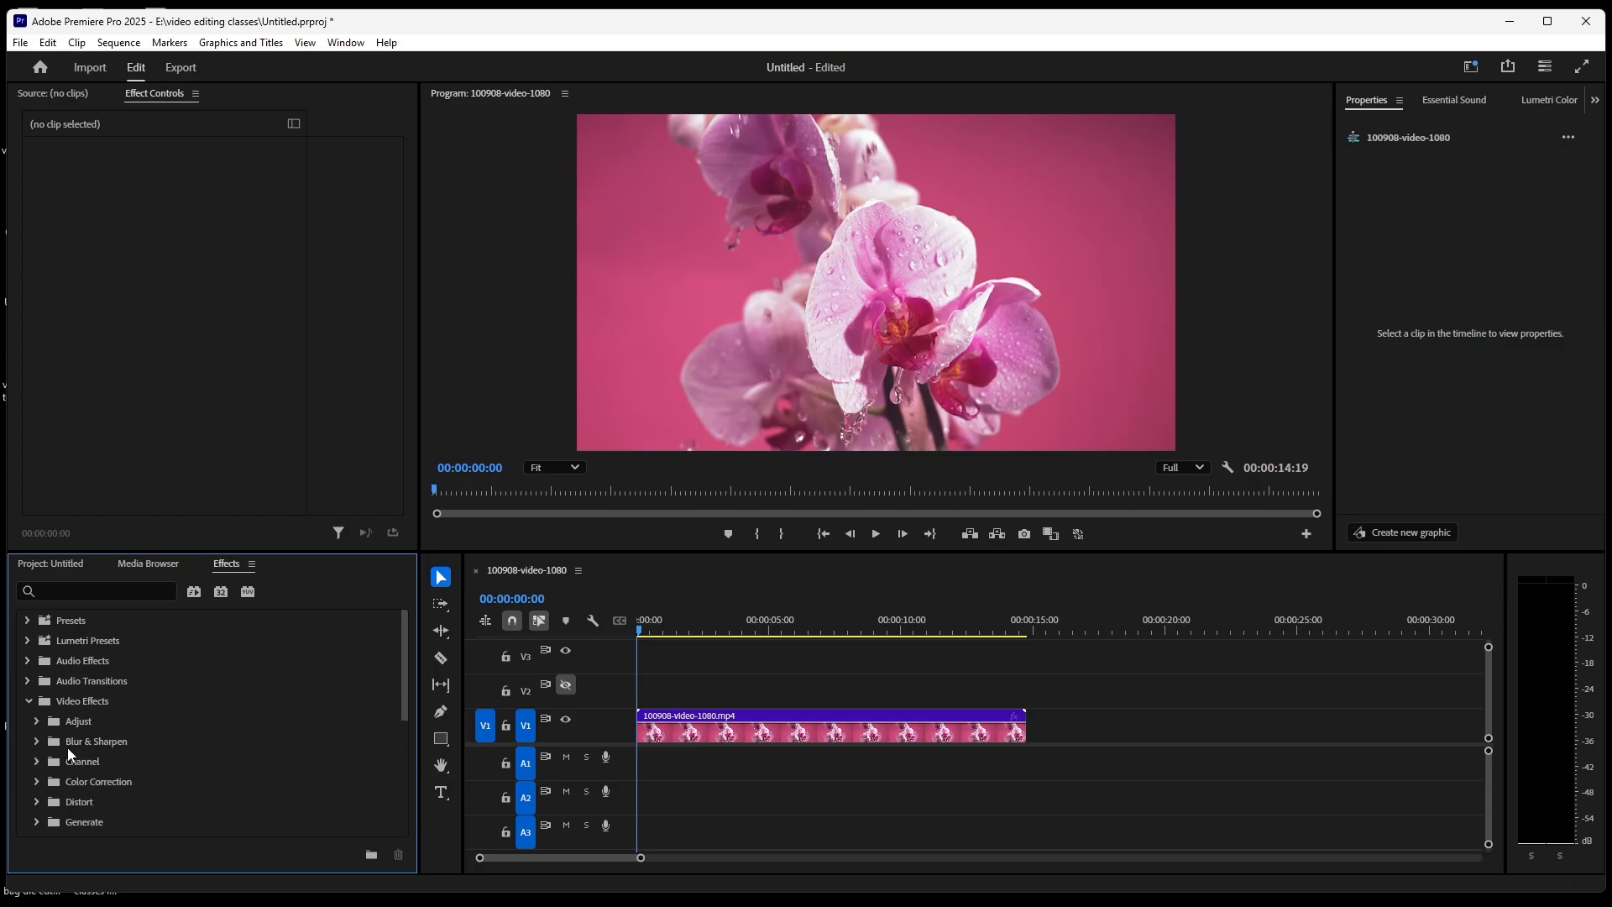
{"action": "left_click", "coordinate": [37, 742]}
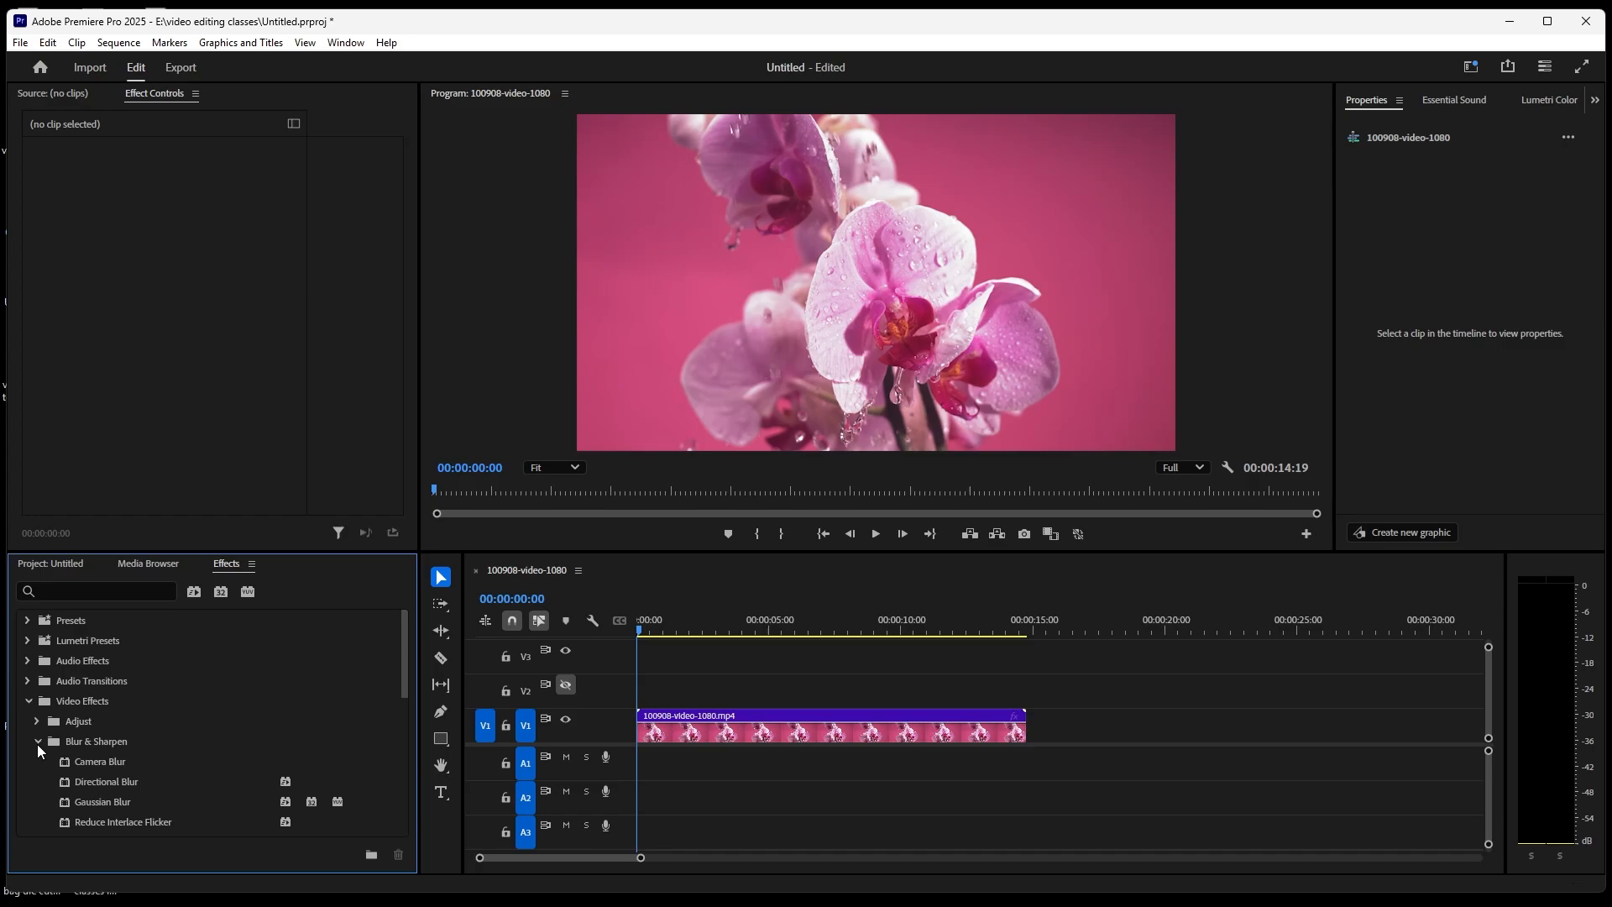
{"action": "left_click", "coordinate": [37, 742]}
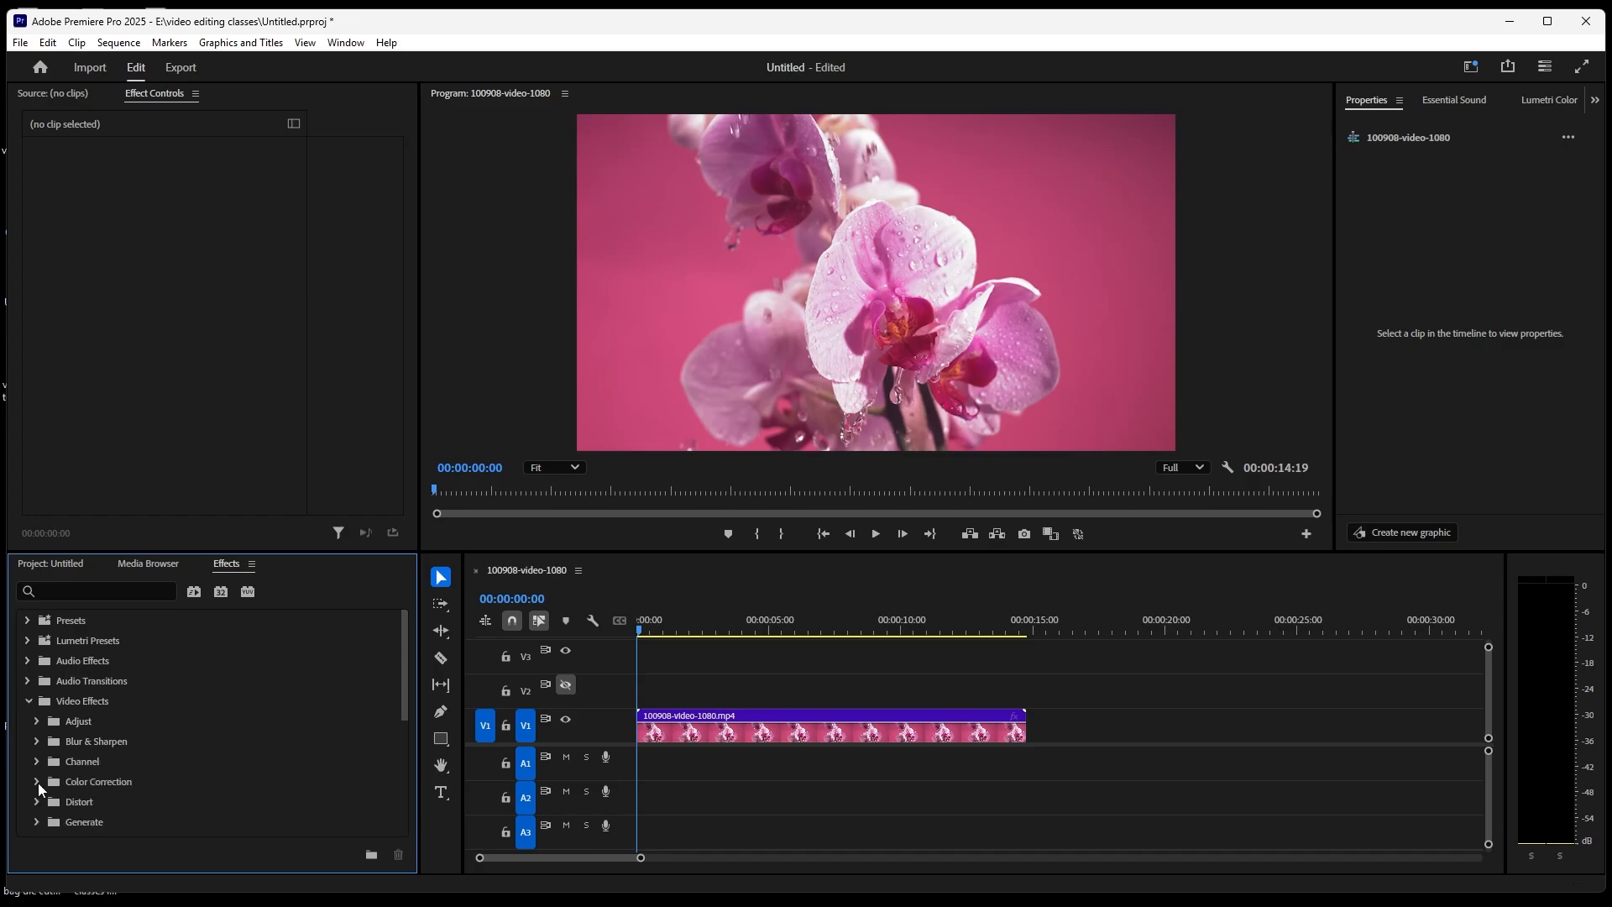
Apply the Extract effect from the Adjust category of Video Effects to the clip on V1
{"action": "left_click", "coordinate": [38, 721]}
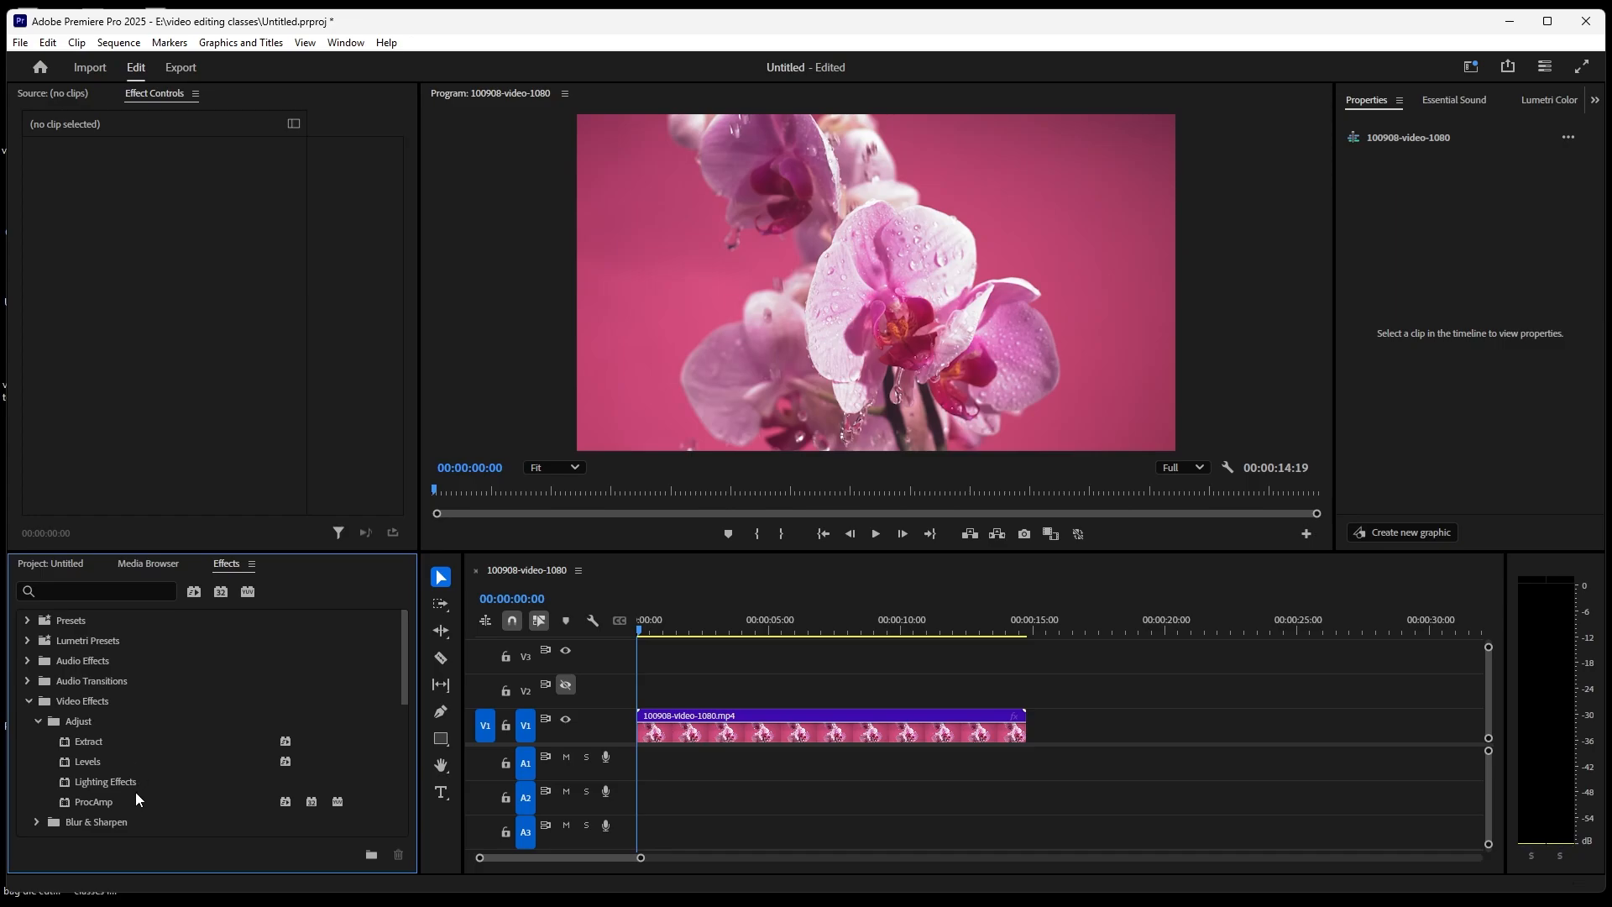
{"action": "left_click", "coordinate": [93, 745]}
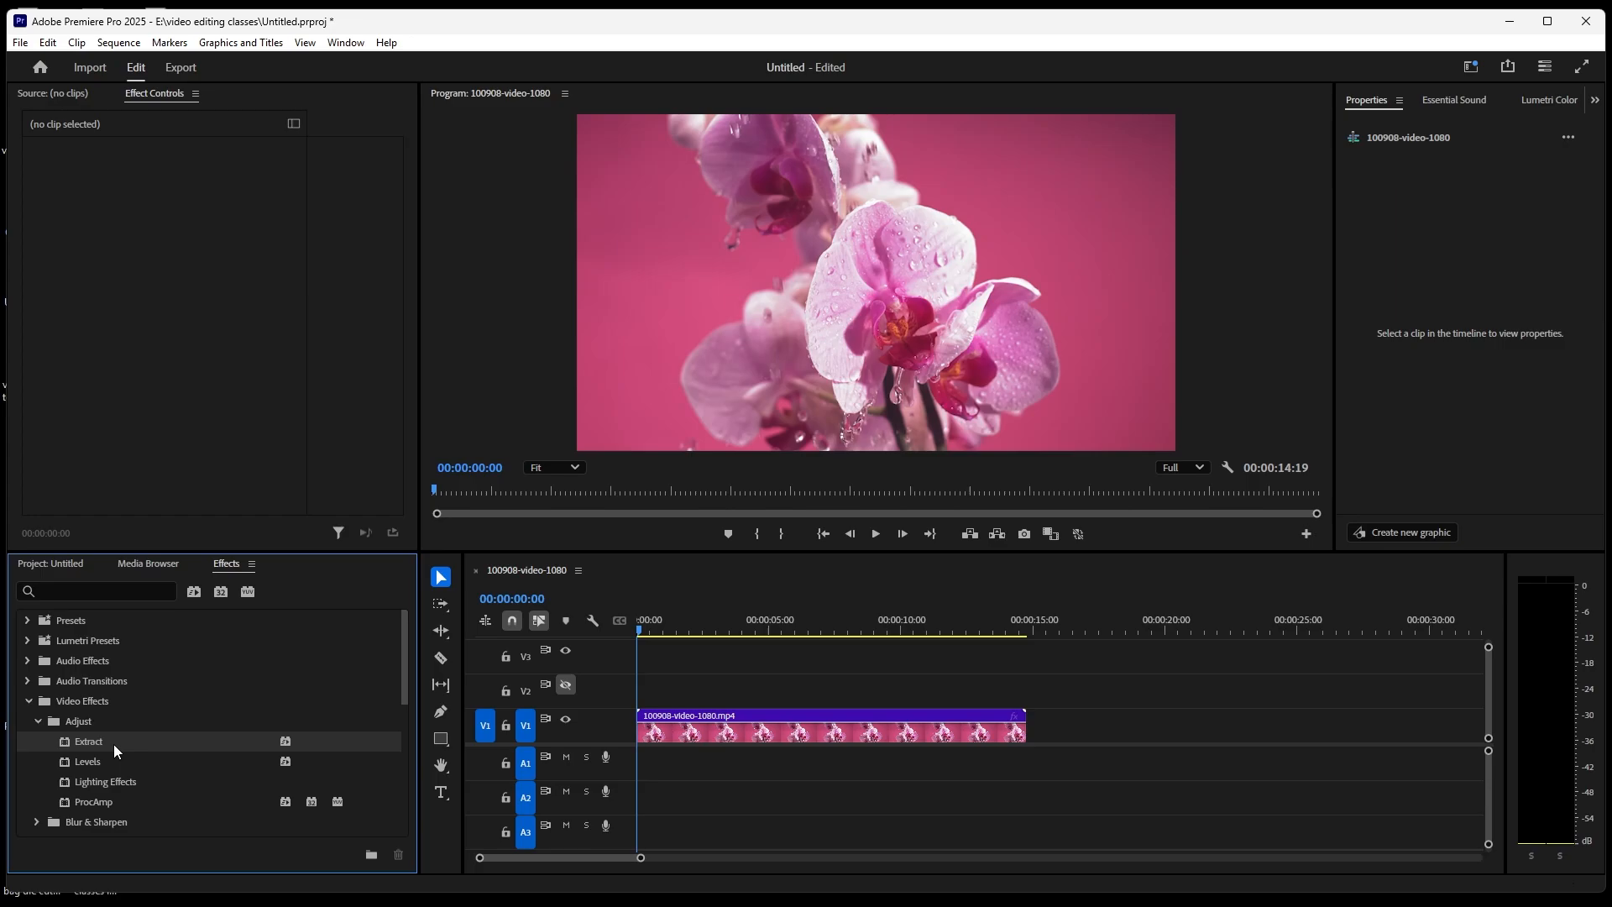
{"action": "left_click_drag", "start_coordinate": [118, 742], "coordinate": [658, 733]}
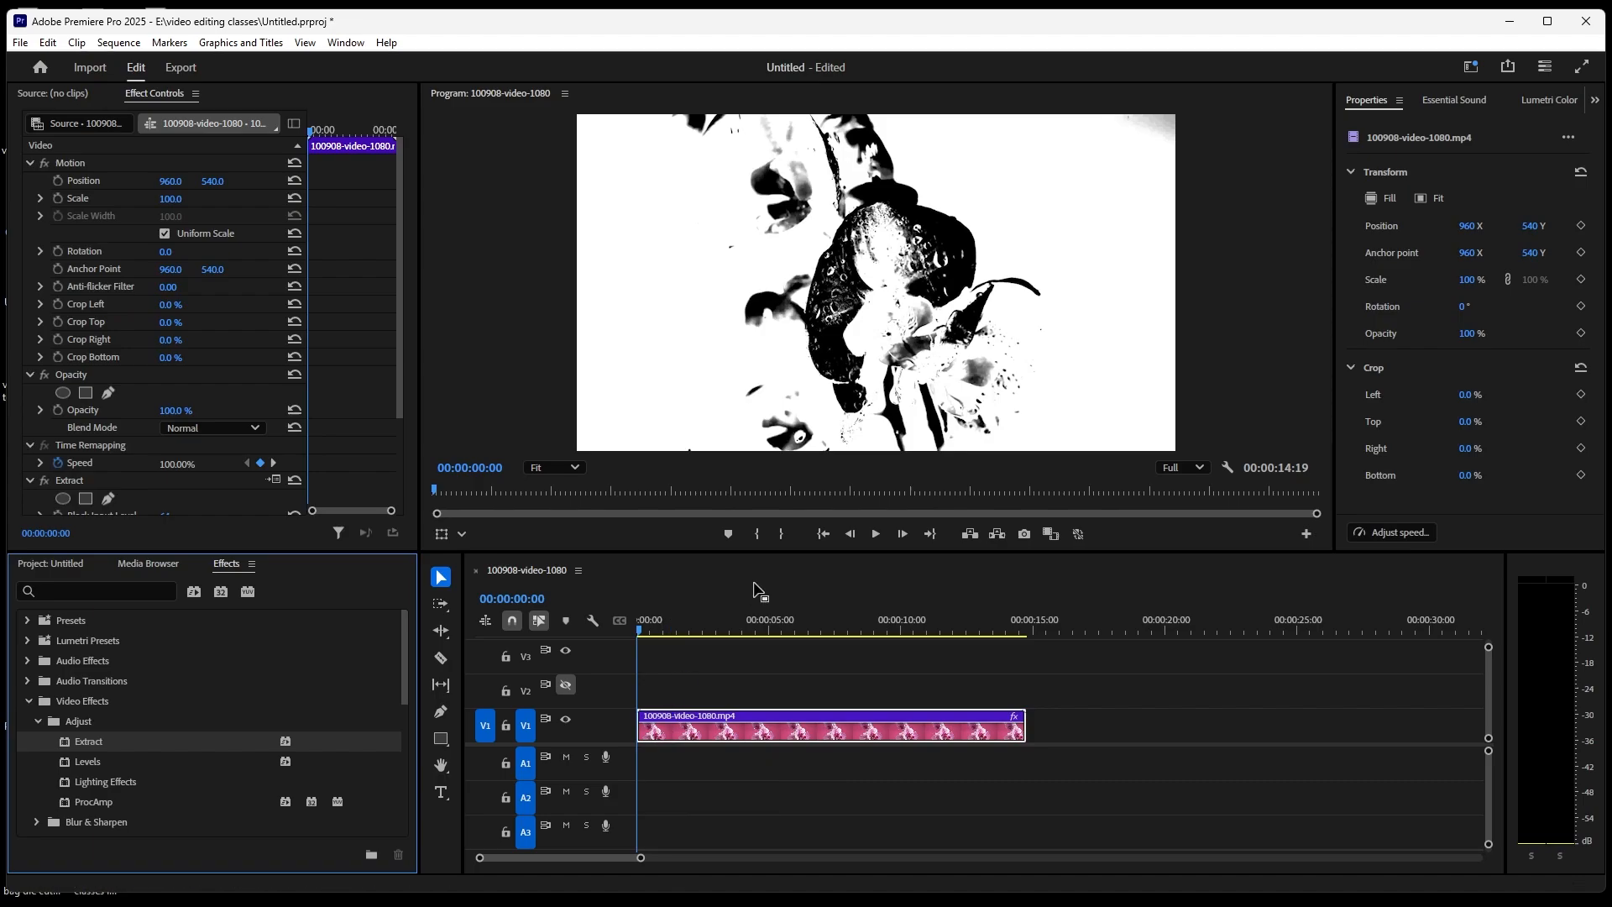
Preview the first seconds of the clip with the Extract effect and return the playhead to the start
{"action": "left_click", "coordinate": [879, 537]}
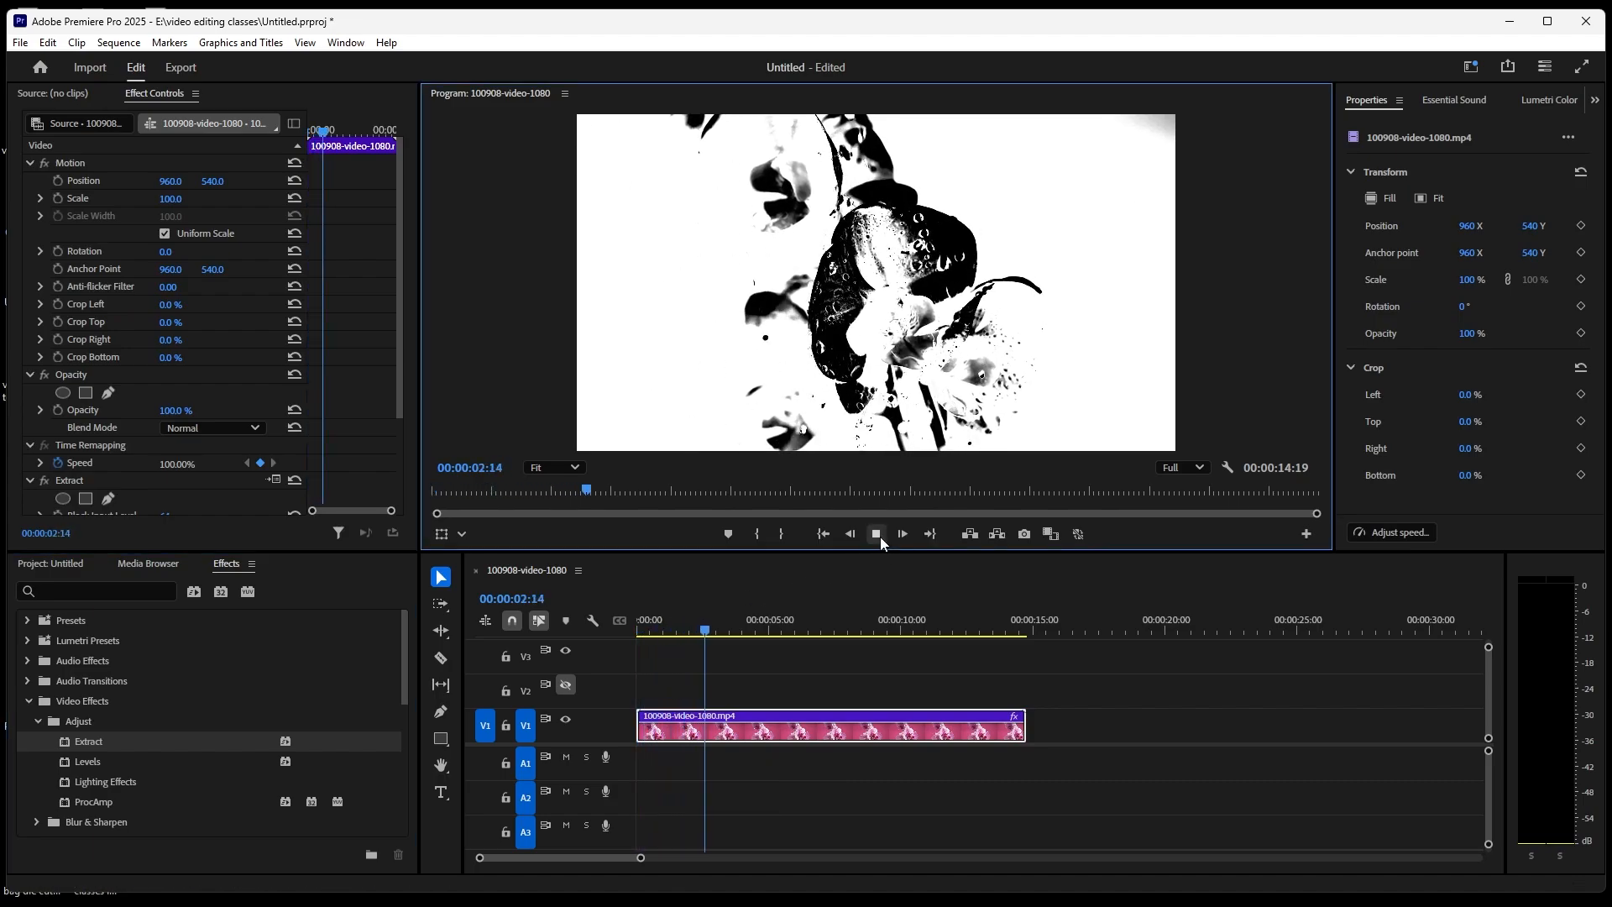
{"action": "left_click", "coordinate": [877, 534]}
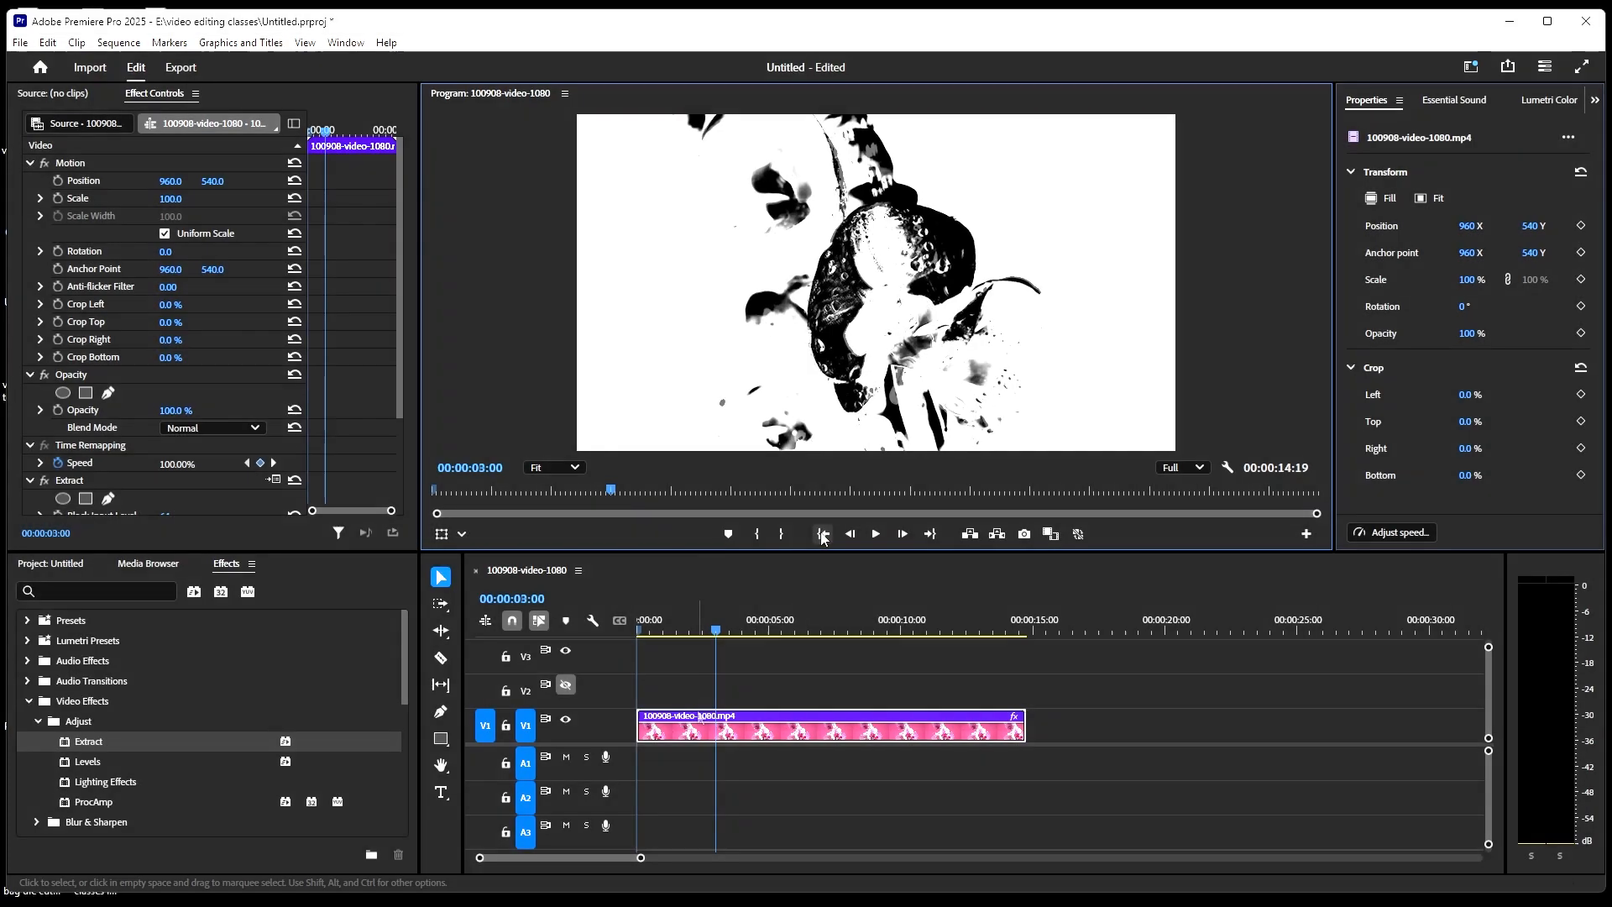
{"action": "left_click", "coordinate": [822, 534]}
Try a Black Input Level of 100 and a lower White Input Level in the clip's Extract effect
{"action": "left_click", "coordinate": [704, 733]}
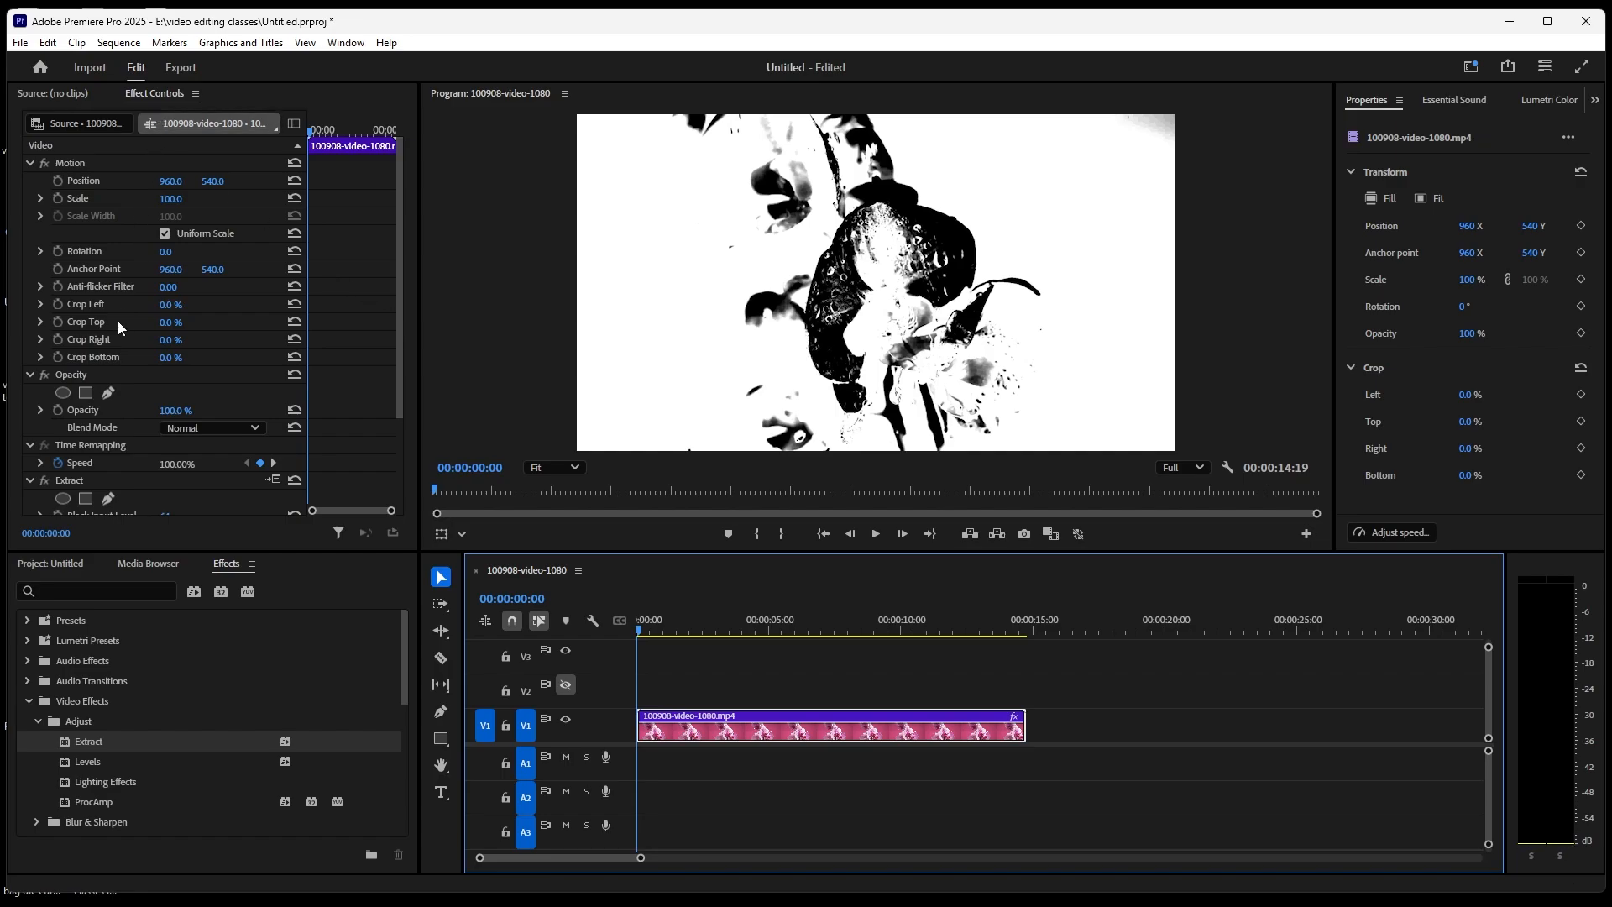
{"action": "left_click_drag", "start_coordinate": [396, 265], "coordinate": [398, 385]}
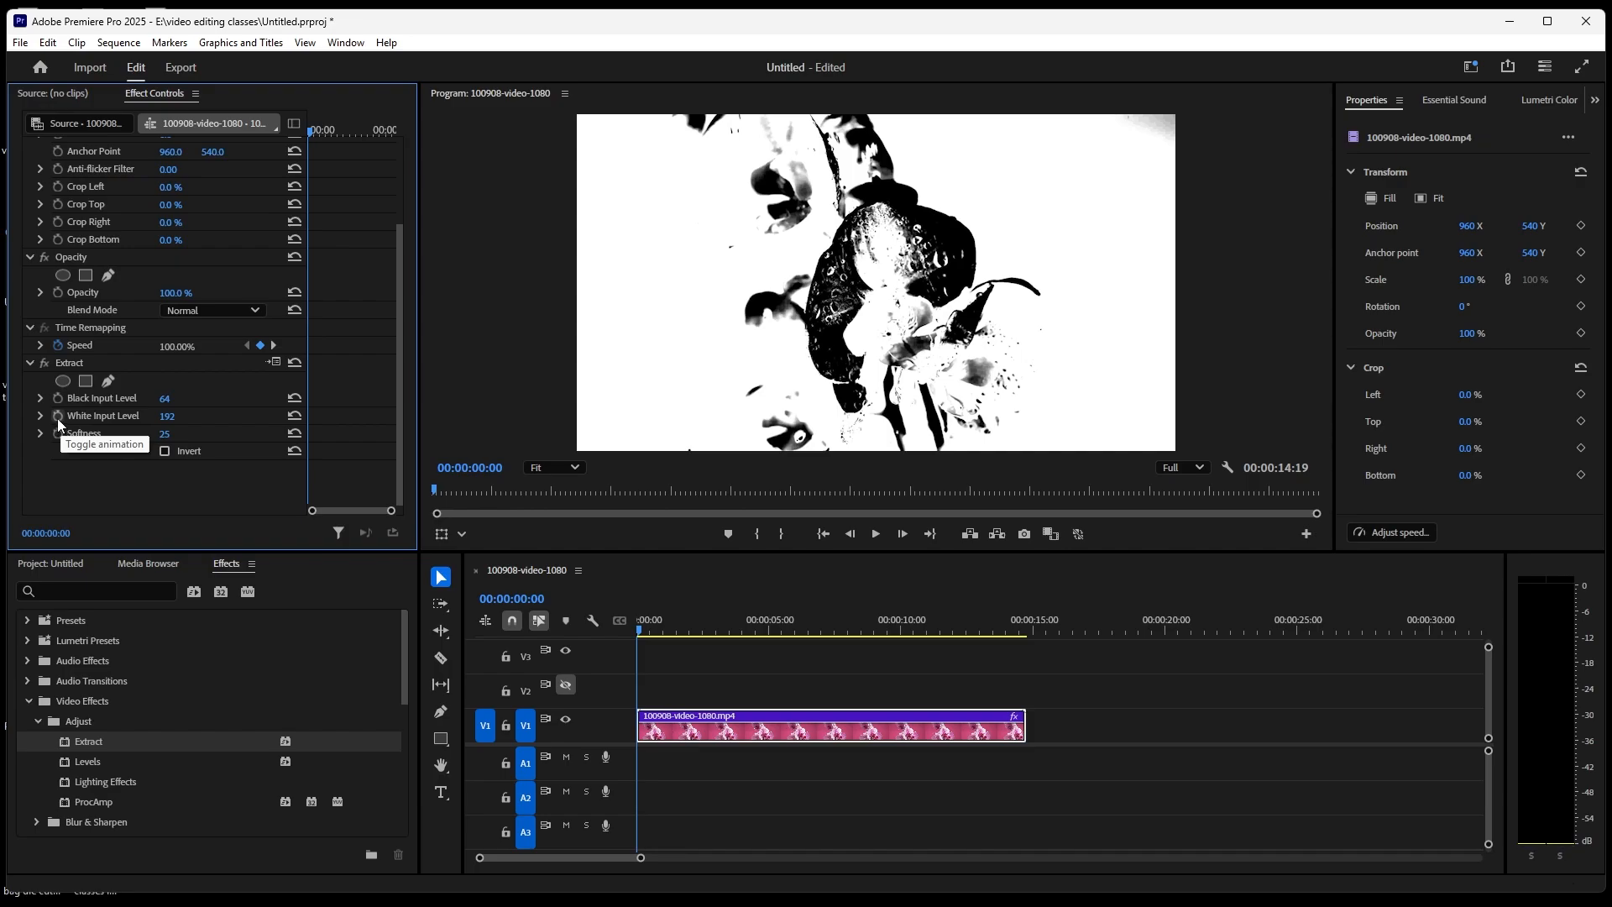
{"action": "left_click", "coordinate": [40, 399]}
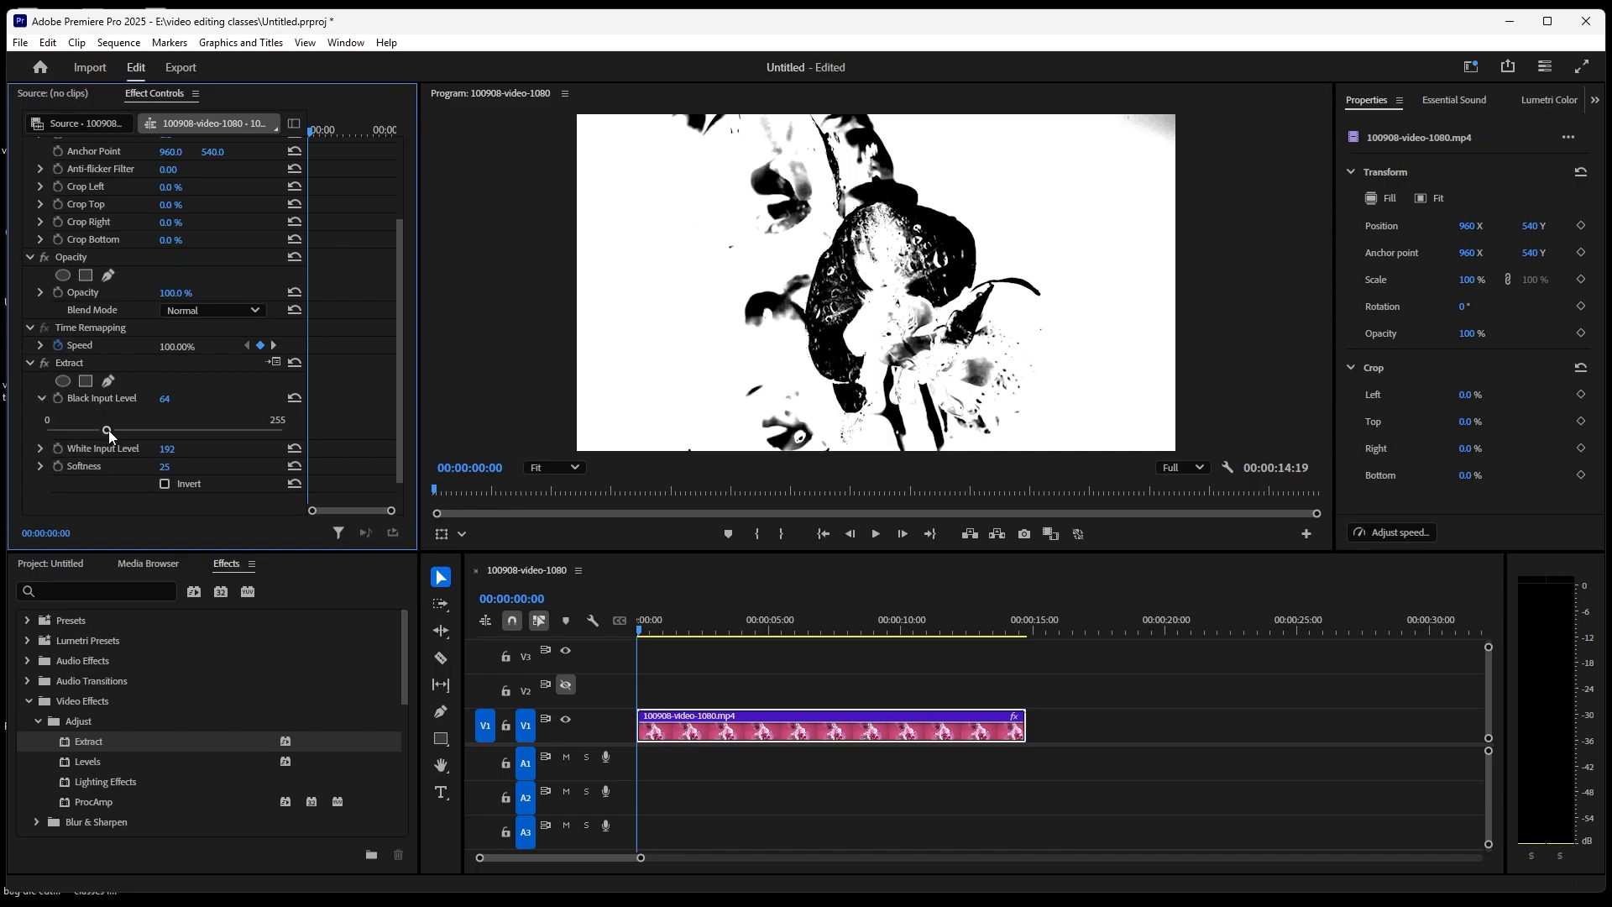
{"action": "left_click_drag", "start_coordinate": [108, 430], "coordinate": [142, 436]}
{"action": "left_click", "coordinate": [181, 397]}
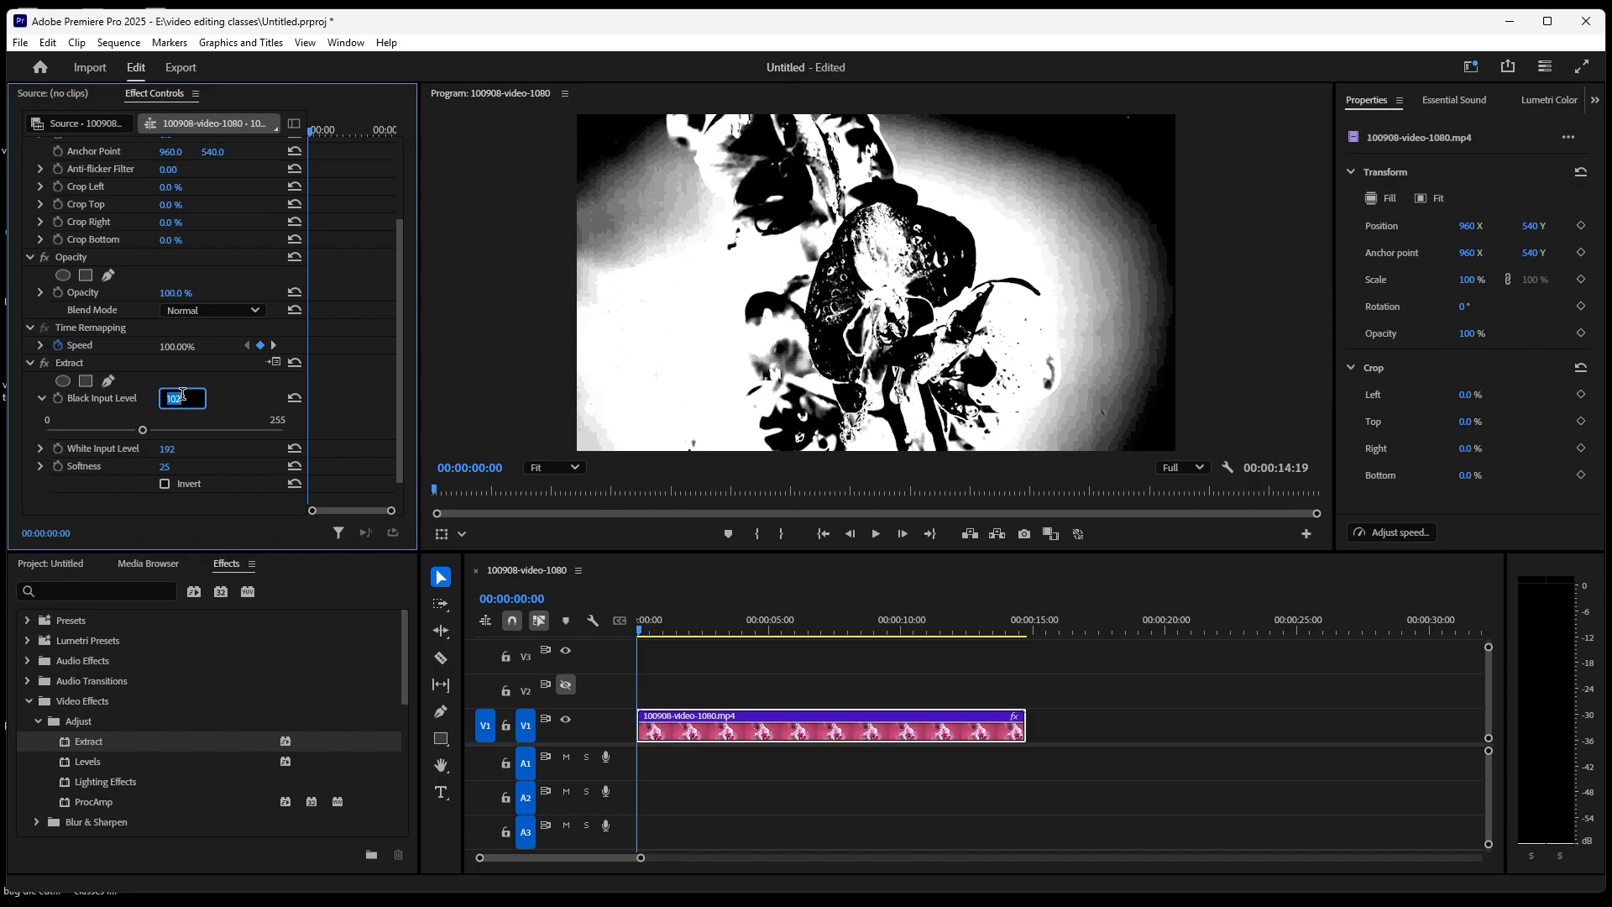
{"action": "type", "text": "100"}
{"action": "key", "text": "Return"}
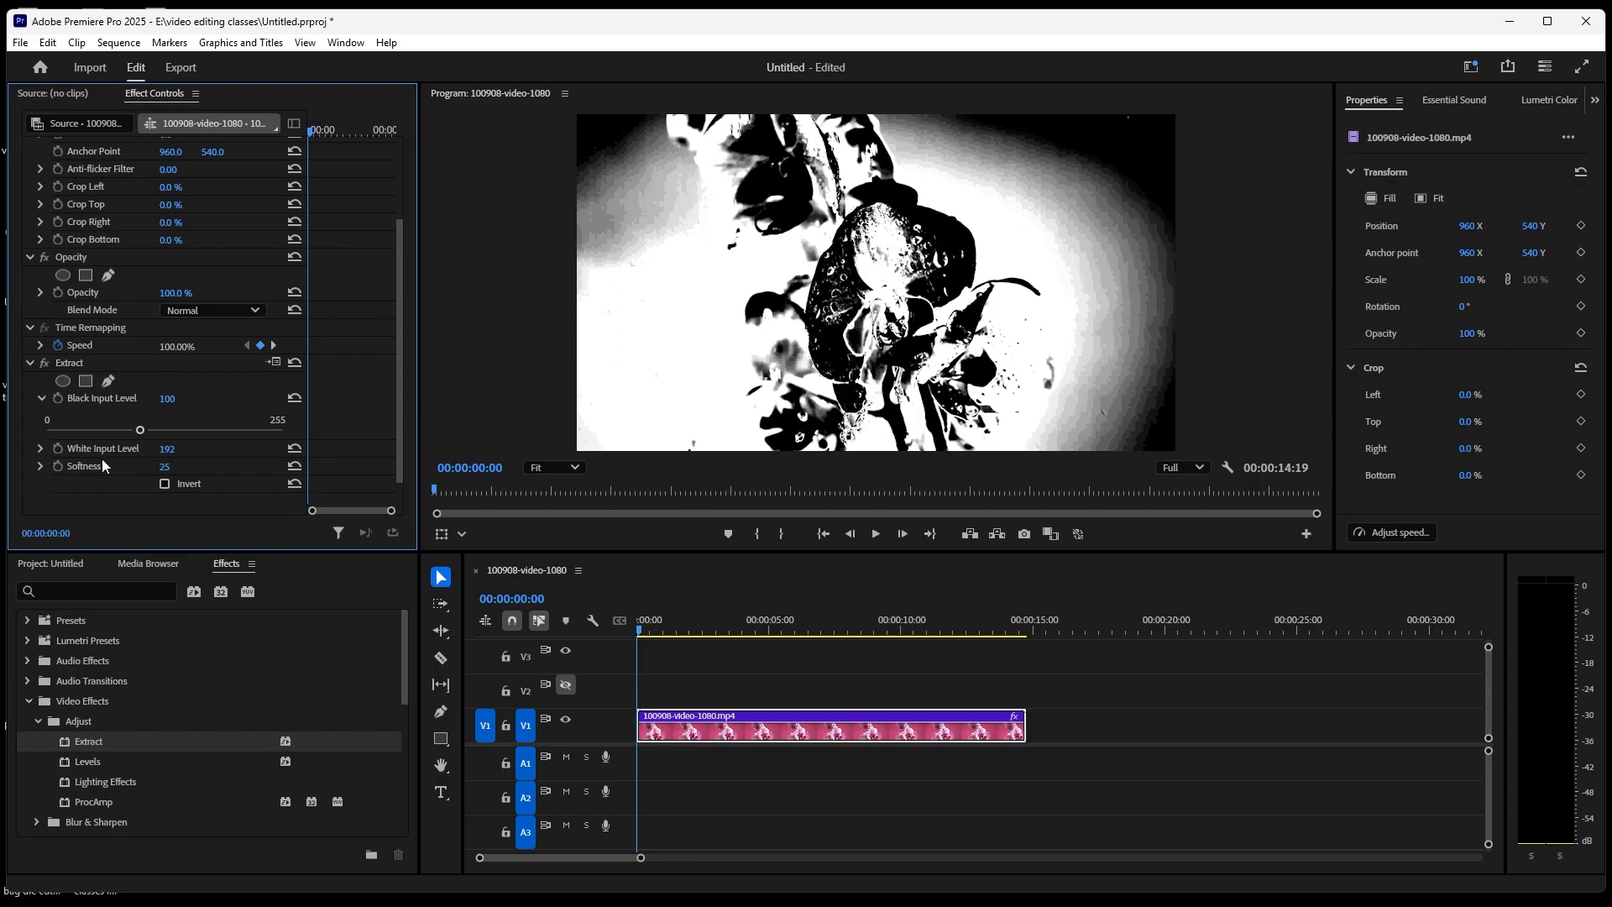
{"action": "left_click", "coordinate": [42, 400]}
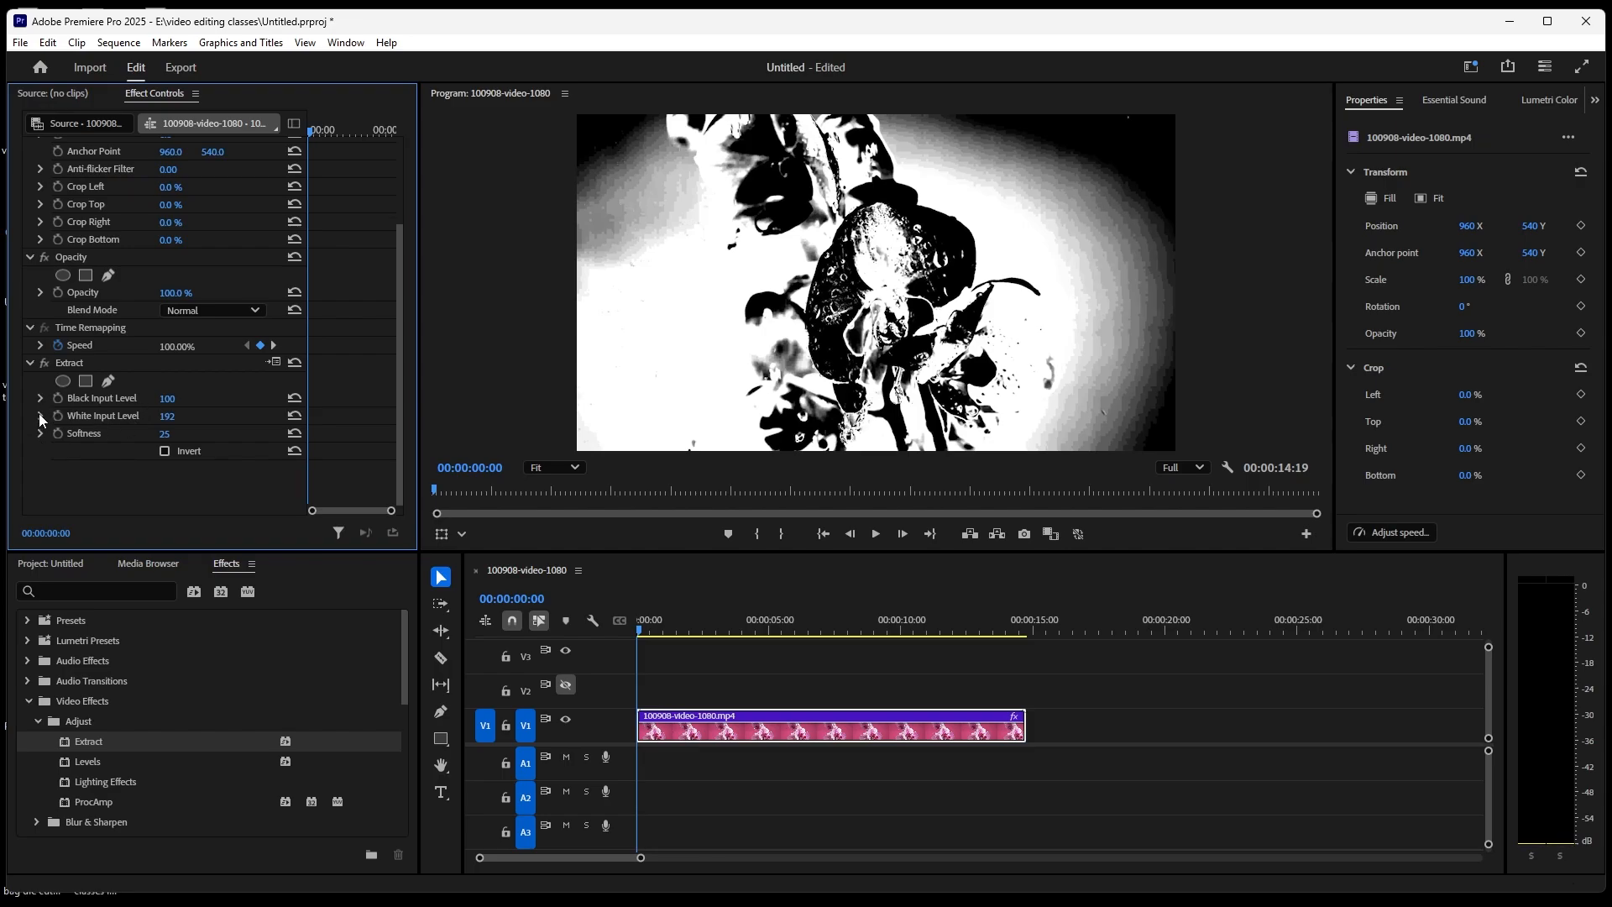
{"action": "left_click", "coordinate": [40, 415]}
{"action": "left_click_drag", "start_coordinate": [227, 450], "coordinate": [149, 456]}
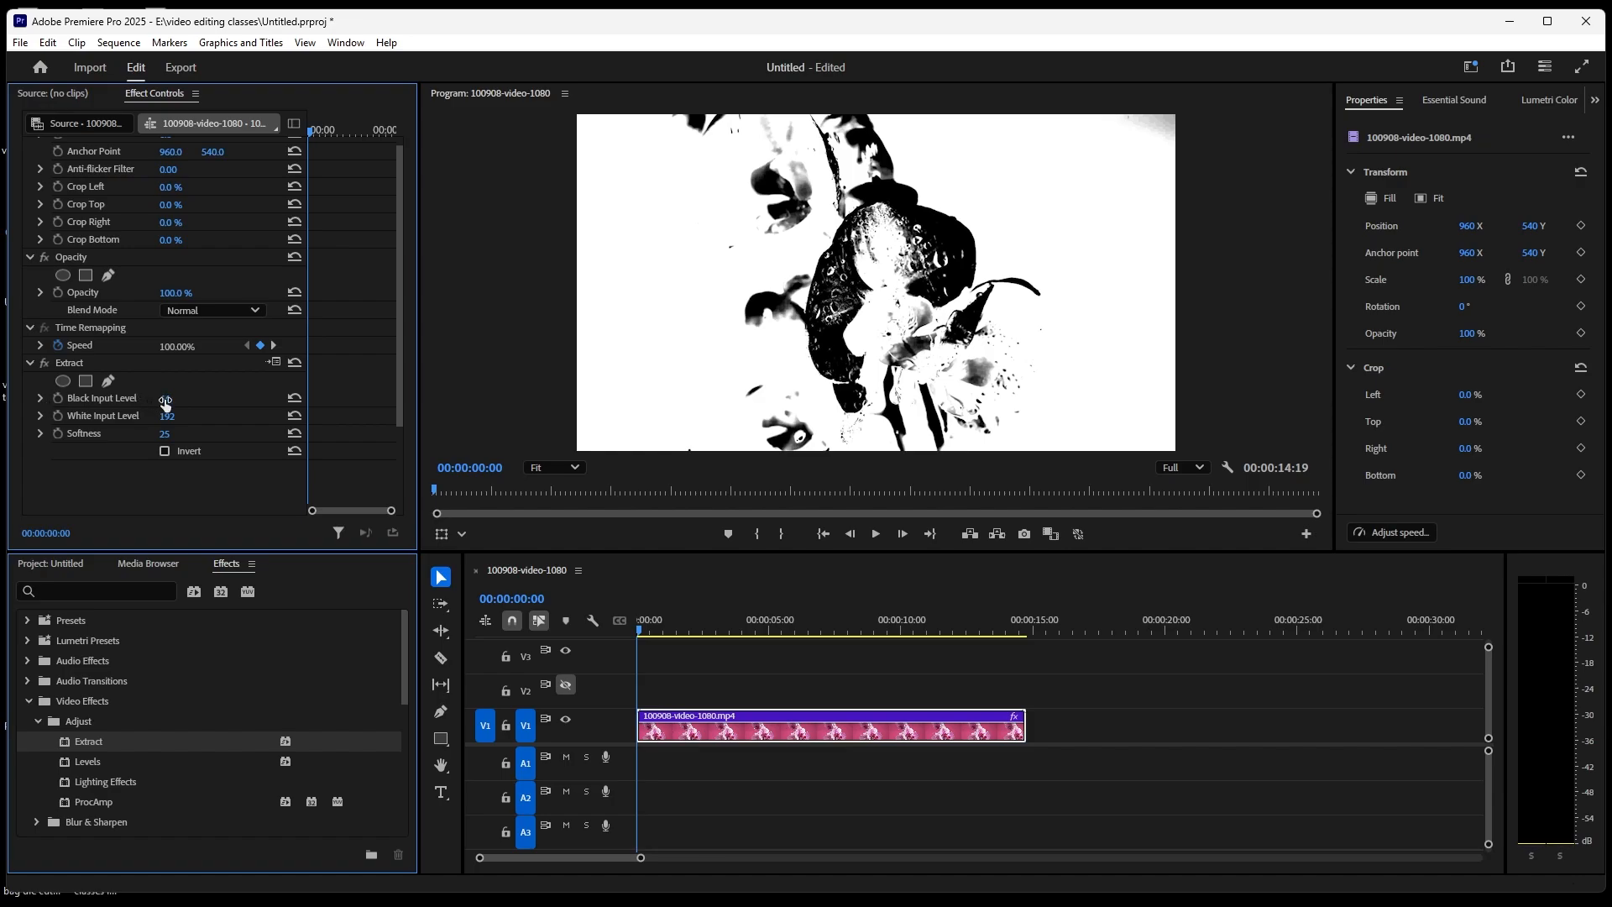
Set the Extract effect's Black Input Level to 78 and its White Input Level to 182
{"action": "left_click_drag", "start_coordinate": [164, 403], "coordinate": [176, 398]}
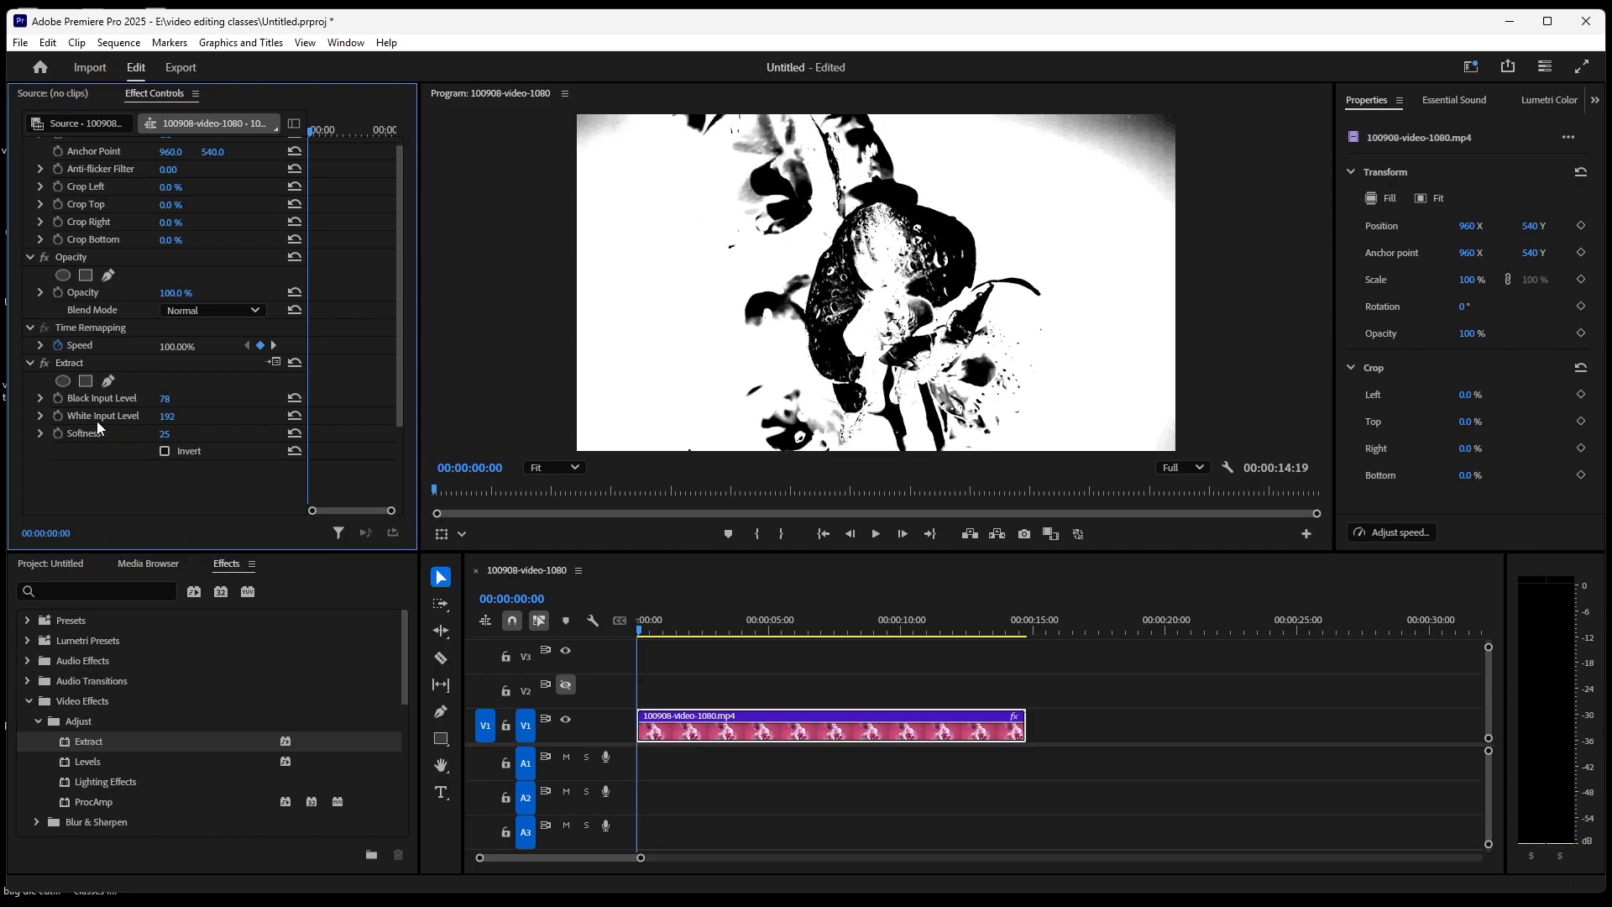
{"action": "left_click_drag", "start_coordinate": [167, 423], "coordinate": [149, 422]}
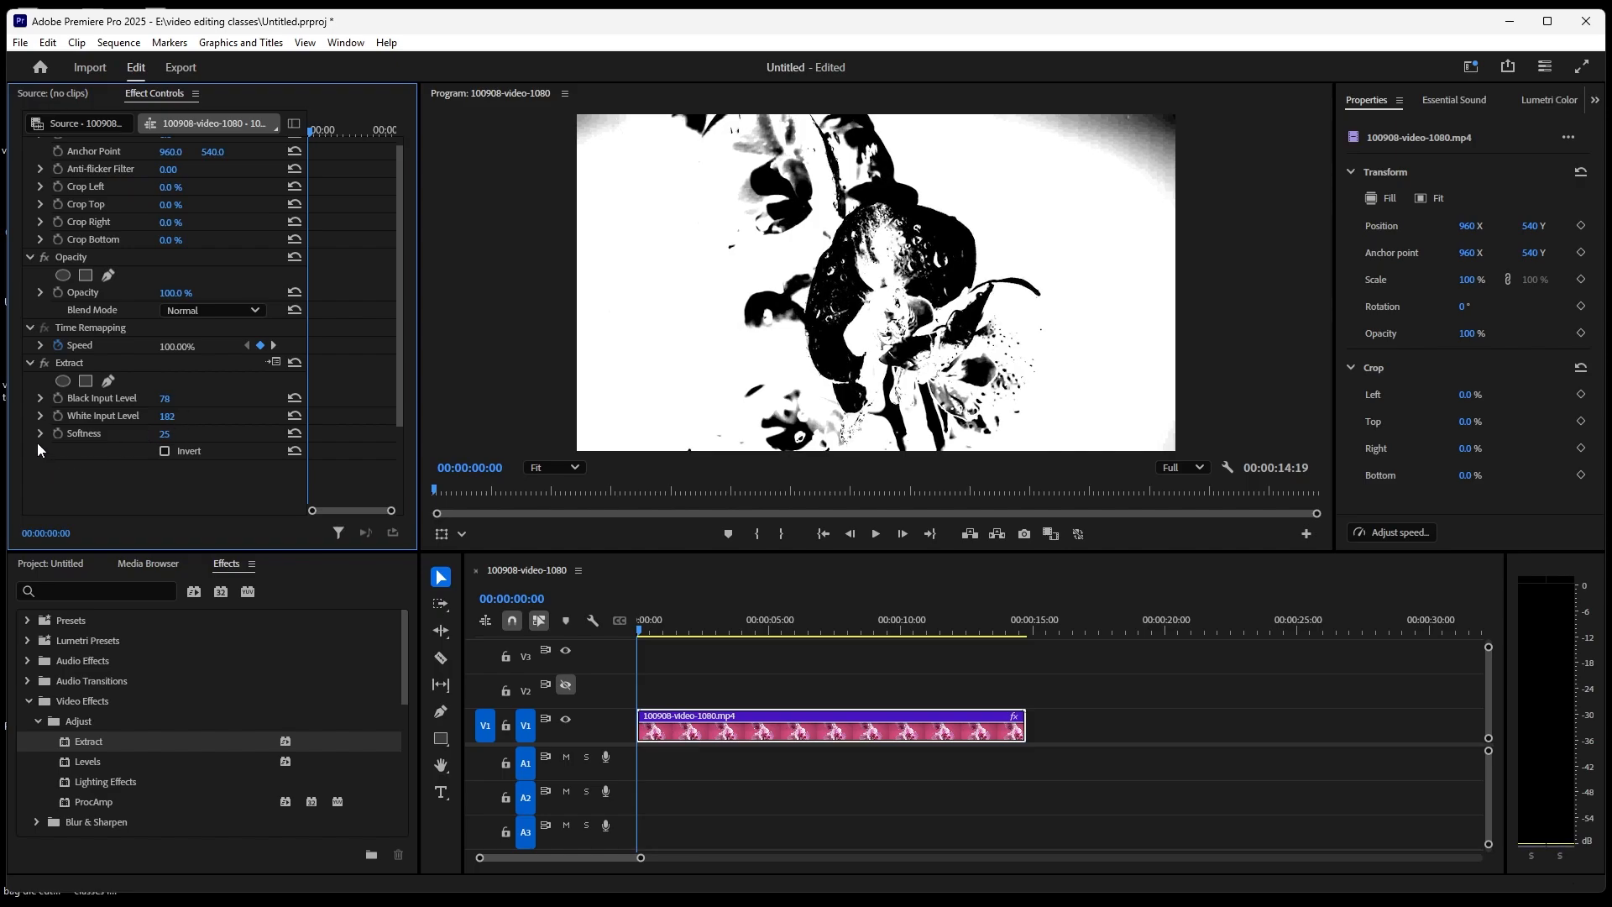
Set the Extract effect's Softness to 57, and try Invert before switching it back off
{"action": "scroll", "coordinate": [38, 435], "scroll_direction": "up", "scroll_amount": 2}
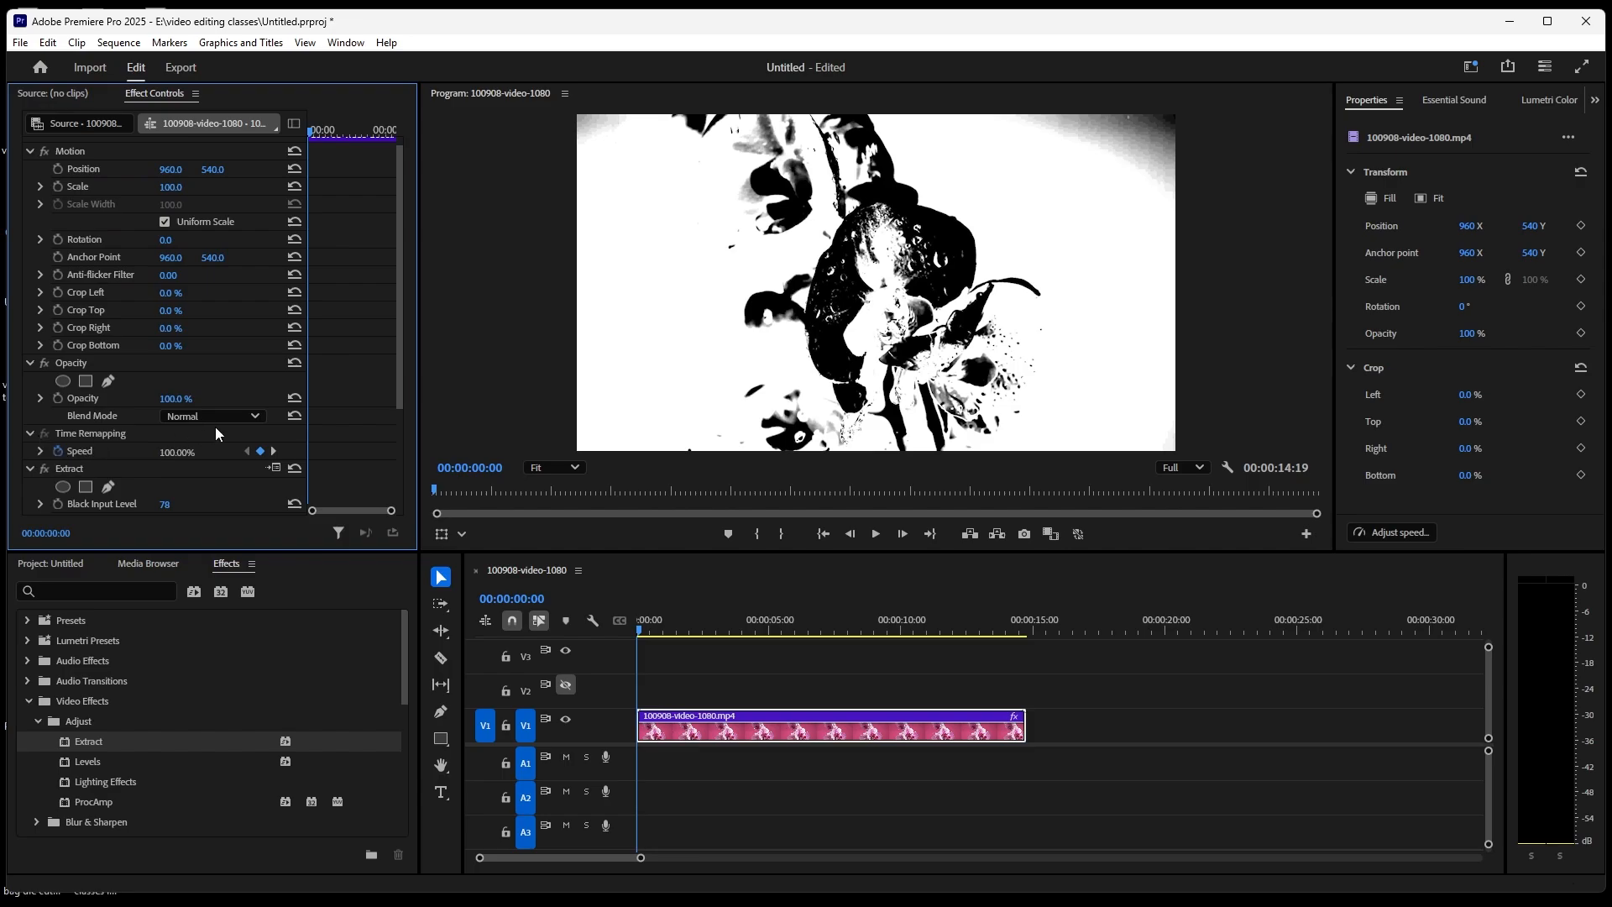
{"action": "scroll", "coordinate": [116, 386], "scroll_direction": "down", "scroll_amount": 3}
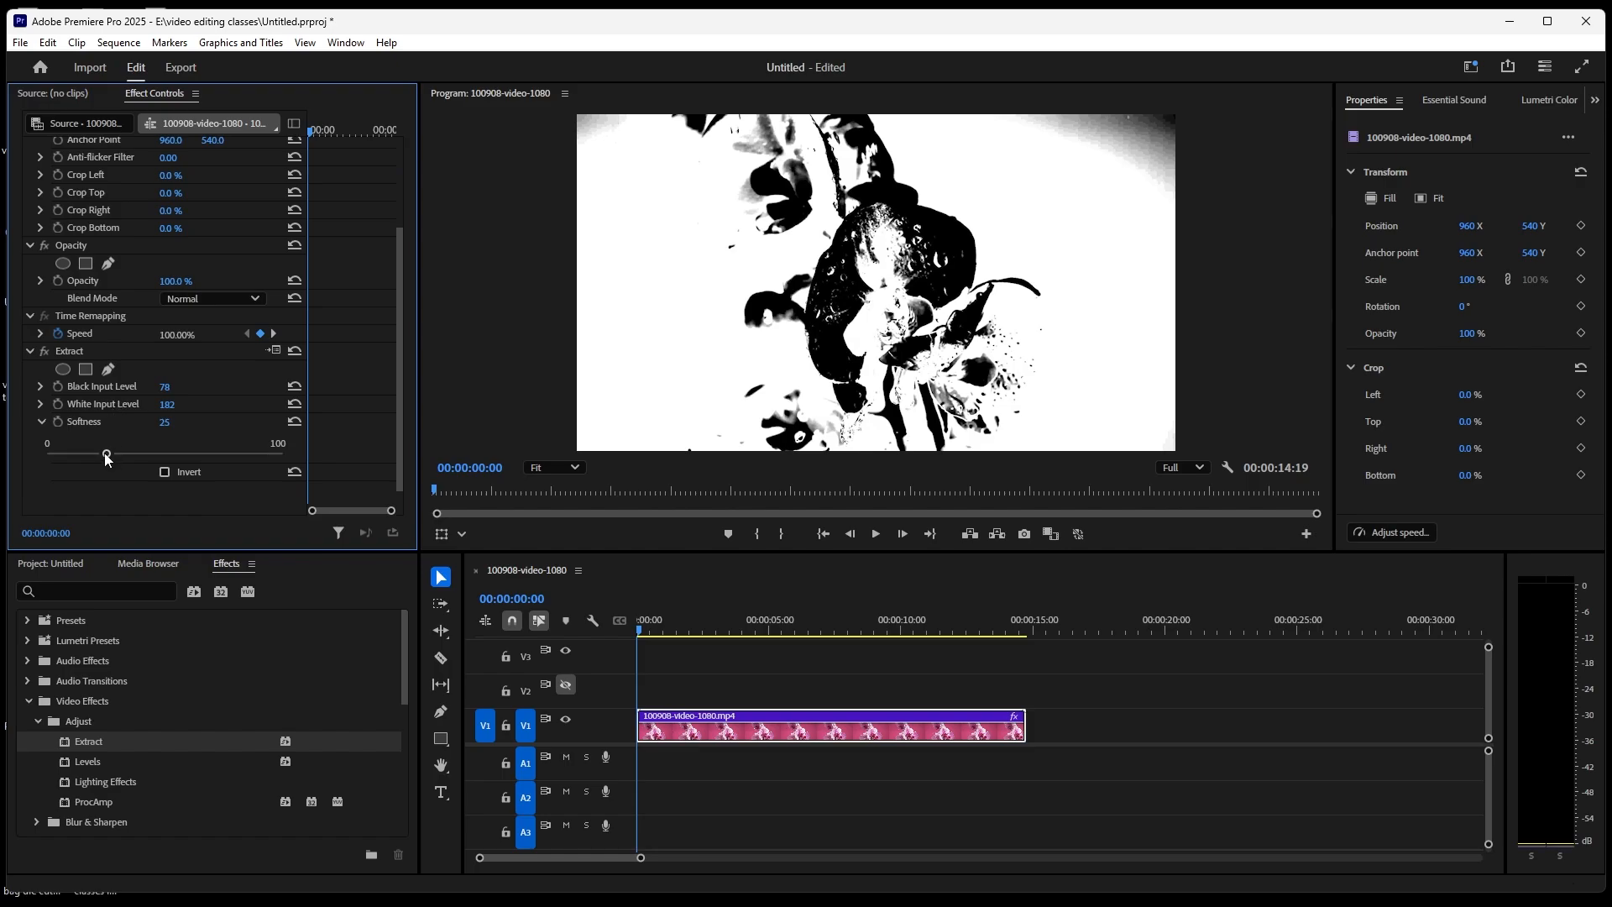
{"action": "mouse_move", "coordinate": [107, 457]}
{"action": "left_mouse_down"}
{"action": "mouse_move", "coordinate": [368, 442]}
{"action": "mouse_move", "coordinate": [128, 457]}
{"action": "left_mouse_up"}
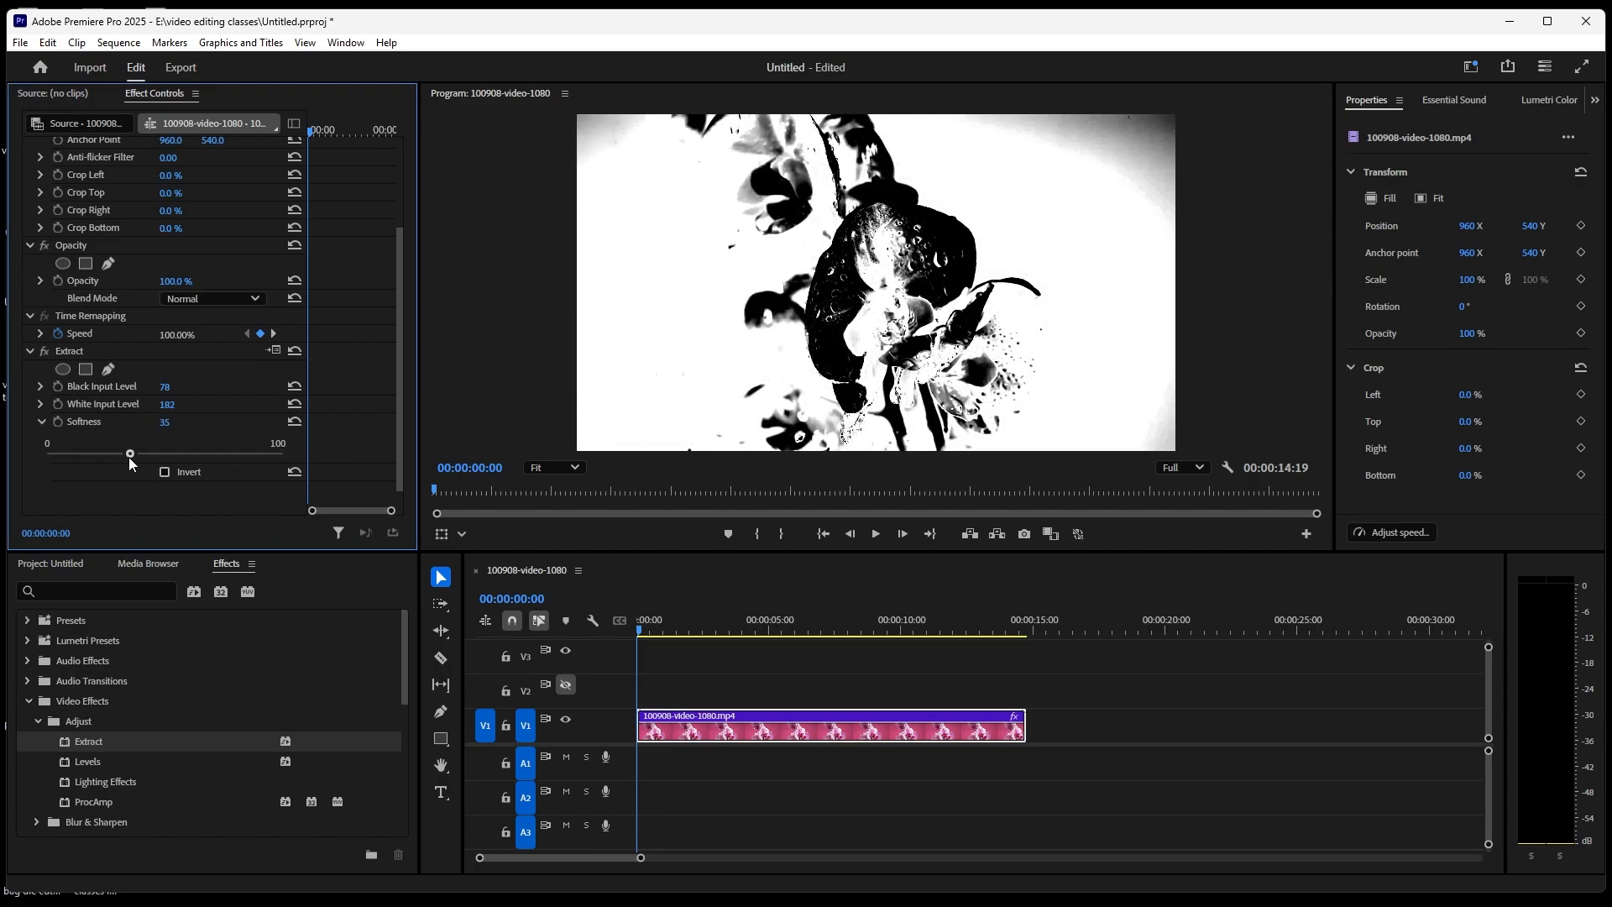
{"action": "left_click", "coordinate": [165, 471]}
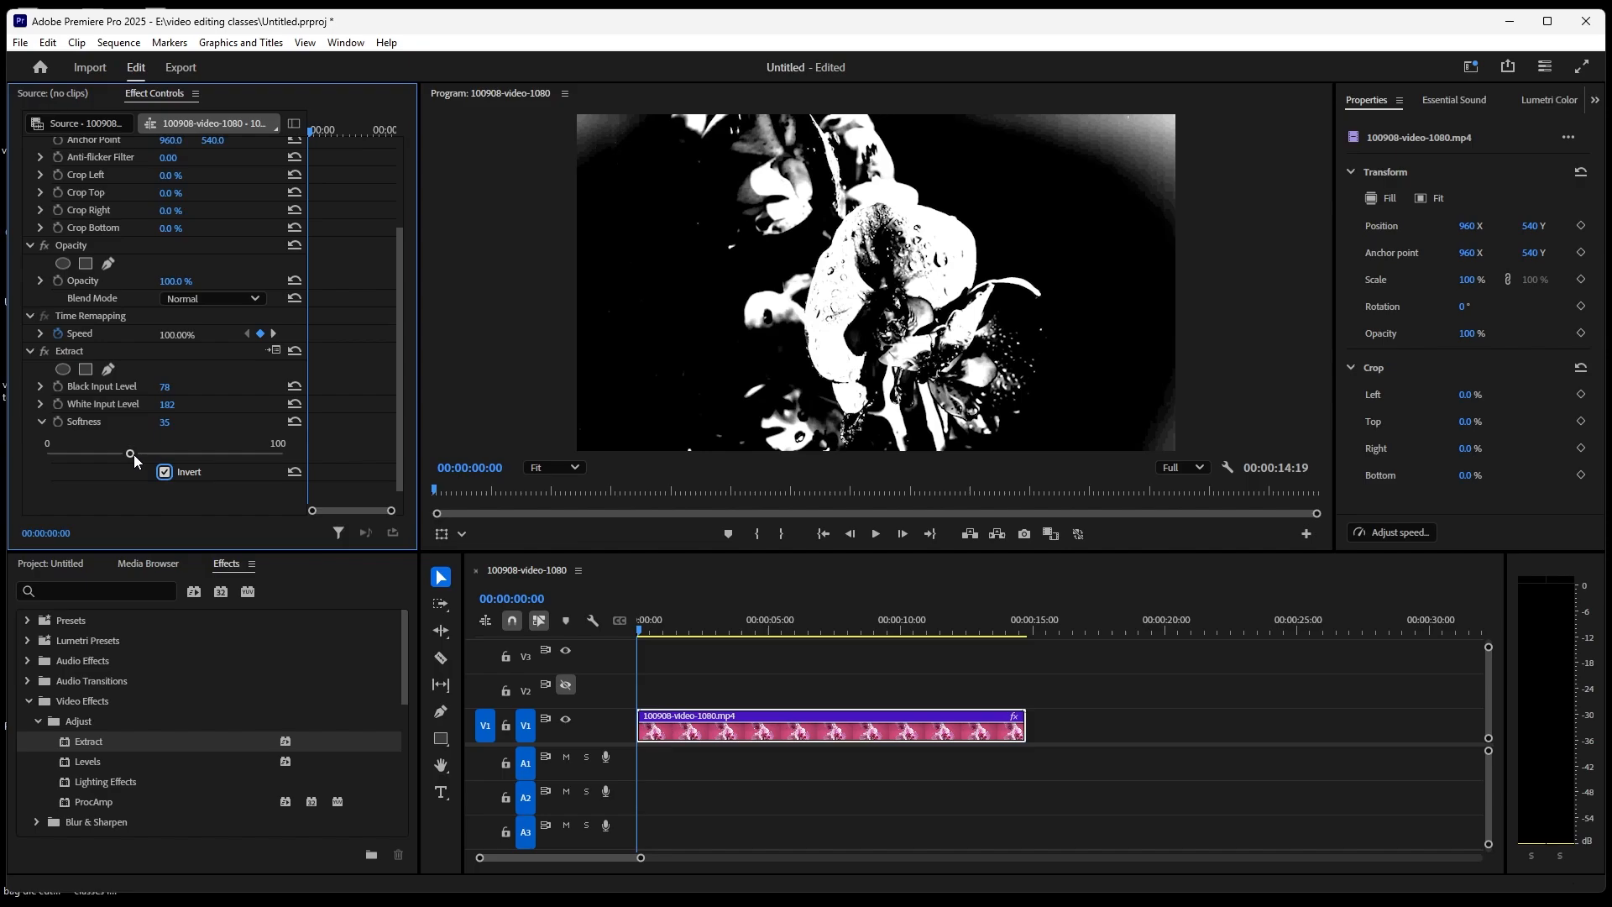
{"action": "mouse_move", "coordinate": [131, 454]}
{"action": "left_mouse_down"}
{"action": "mouse_move", "coordinate": [390, 455]}
{"action": "mouse_move", "coordinate": [124, 454]}
{"action": "left_mouse_up"}
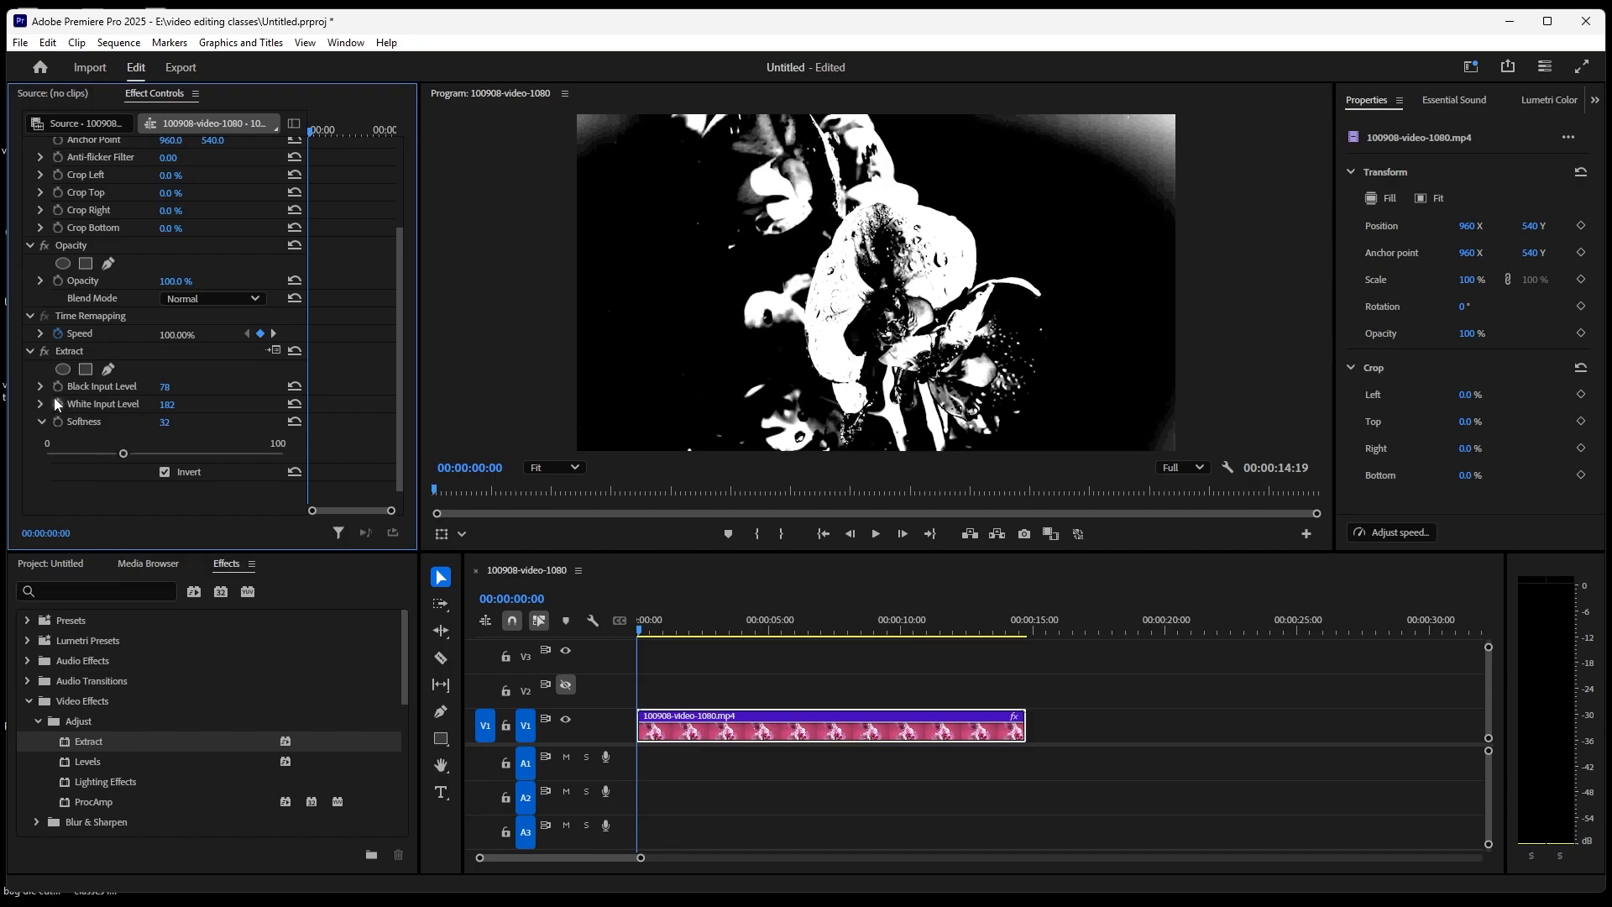
{"action": "left_click_drag", "start_coordinate": [124, 454], "coordinate": [183, 454]}
{"action": "left_click", "coordinate": [164, 472]}
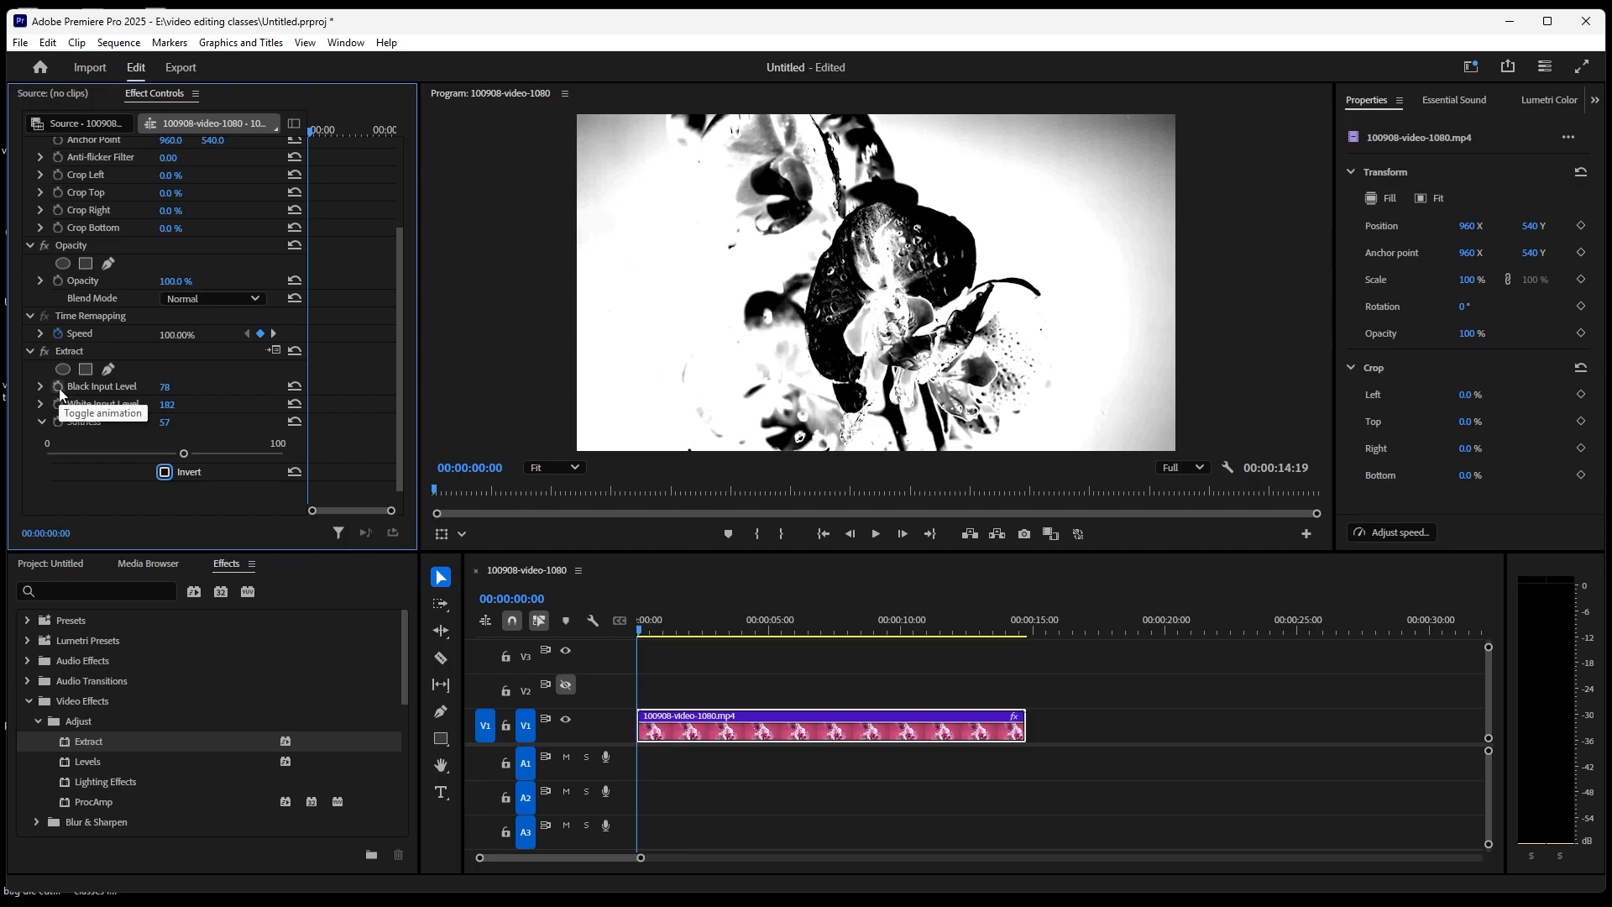
Turn on animation for the Extract effect's Black Input Level at the clip start and add a second keyframe at 00:00:03:22
{"action": "left_click", "coordinate": [59, 388]}
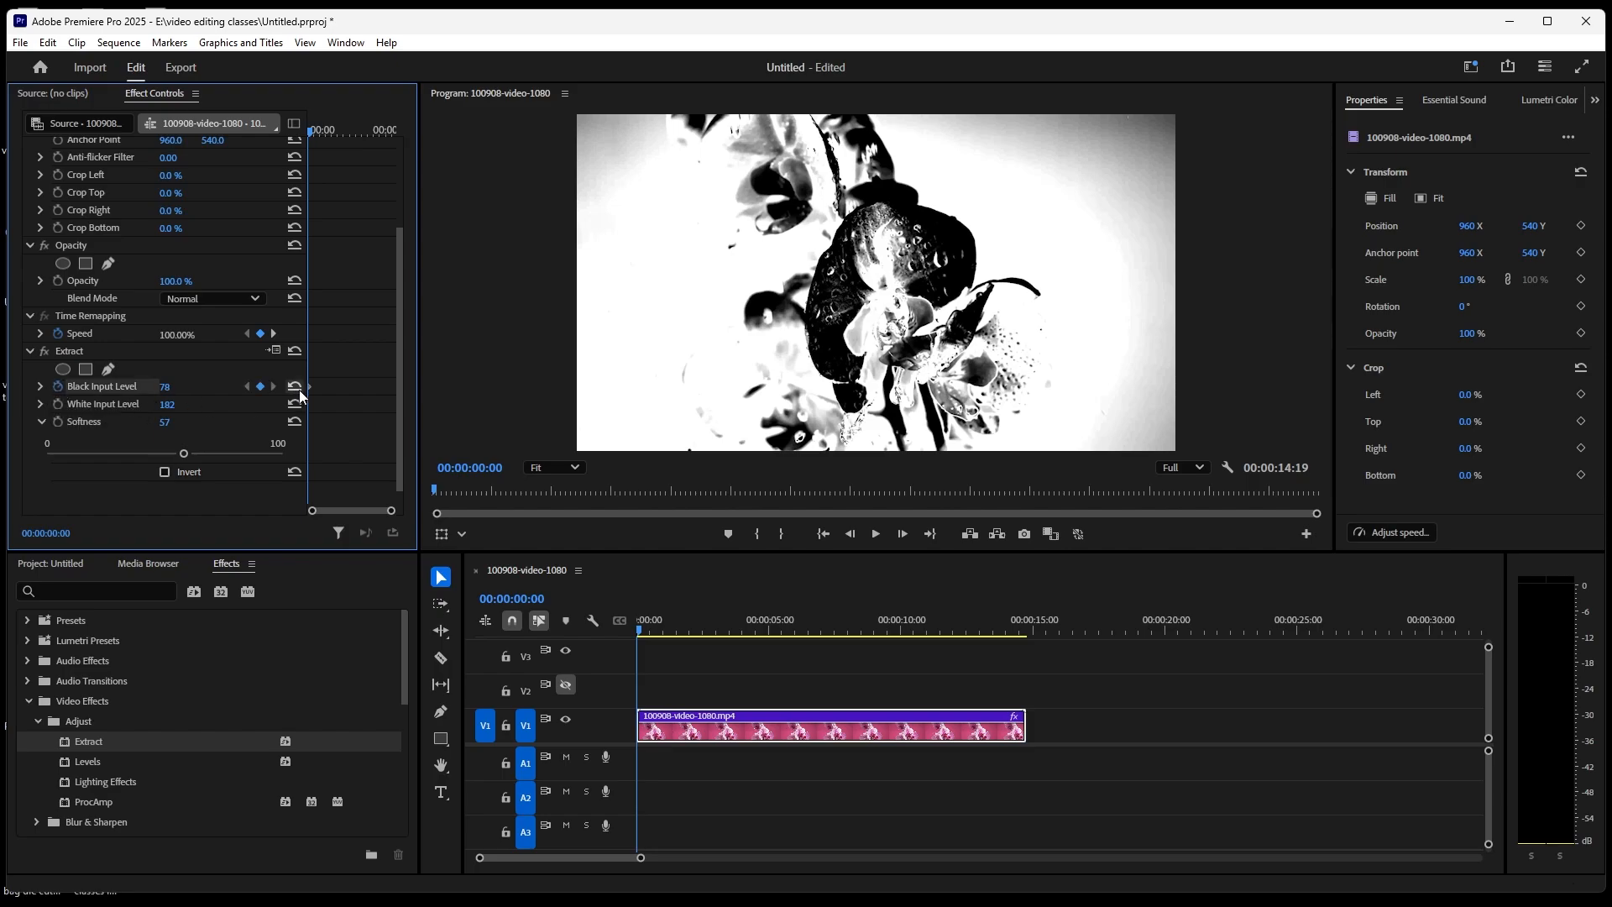
{"action": "left_click", "coordinate": [331, 143]}
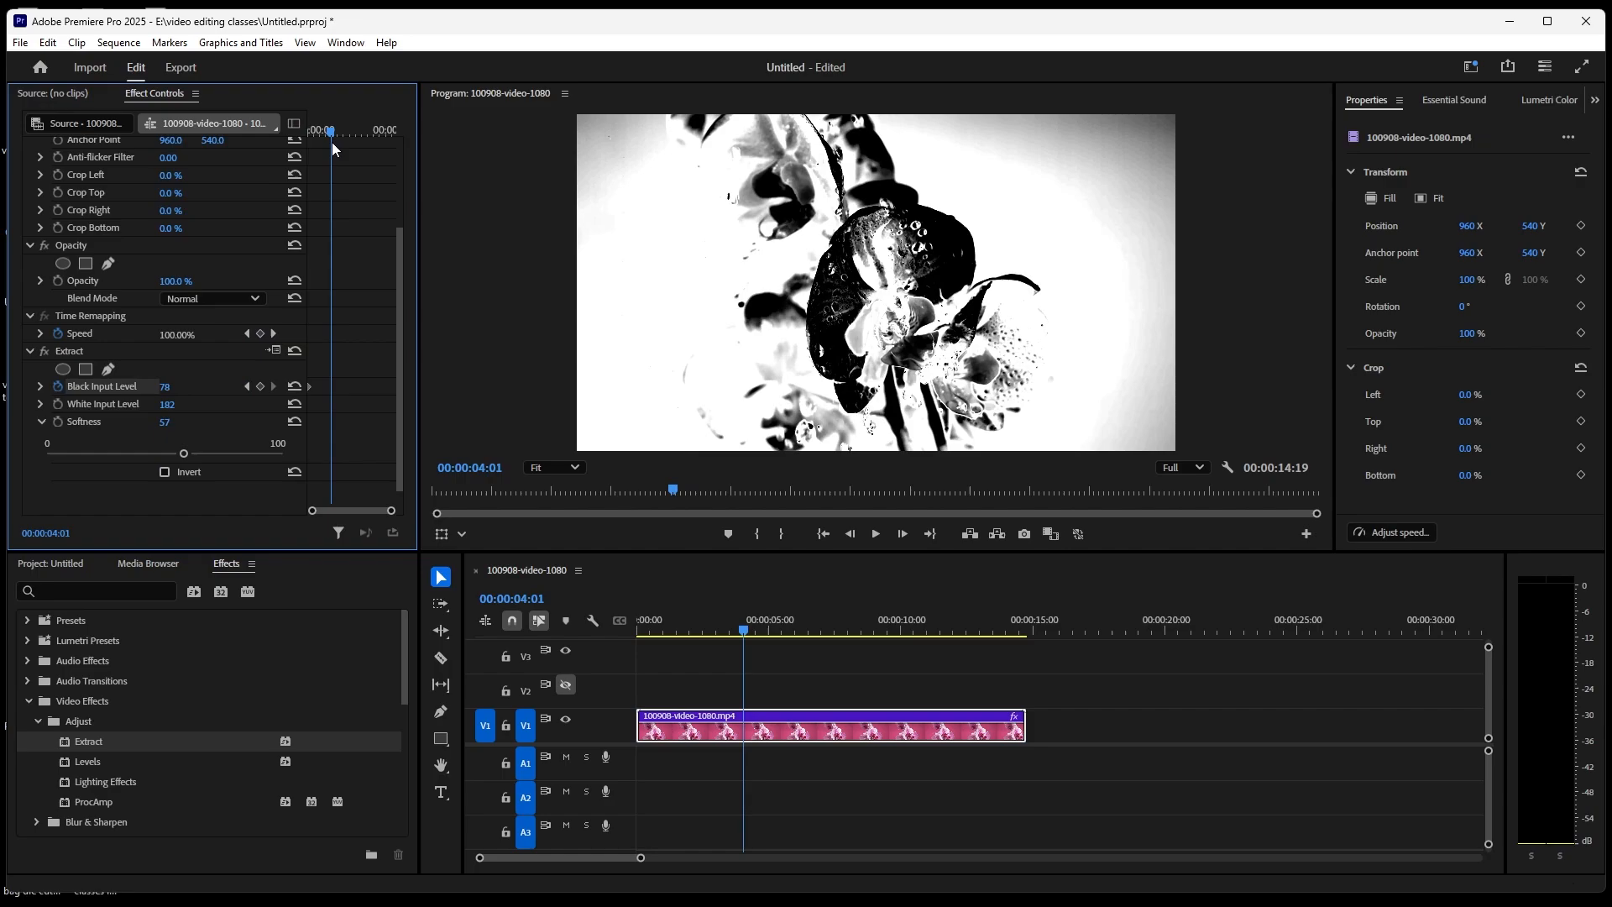
{"action": "left_click_drag", "start_coordinate": [332, 145], "coordinate": [331, 142]}
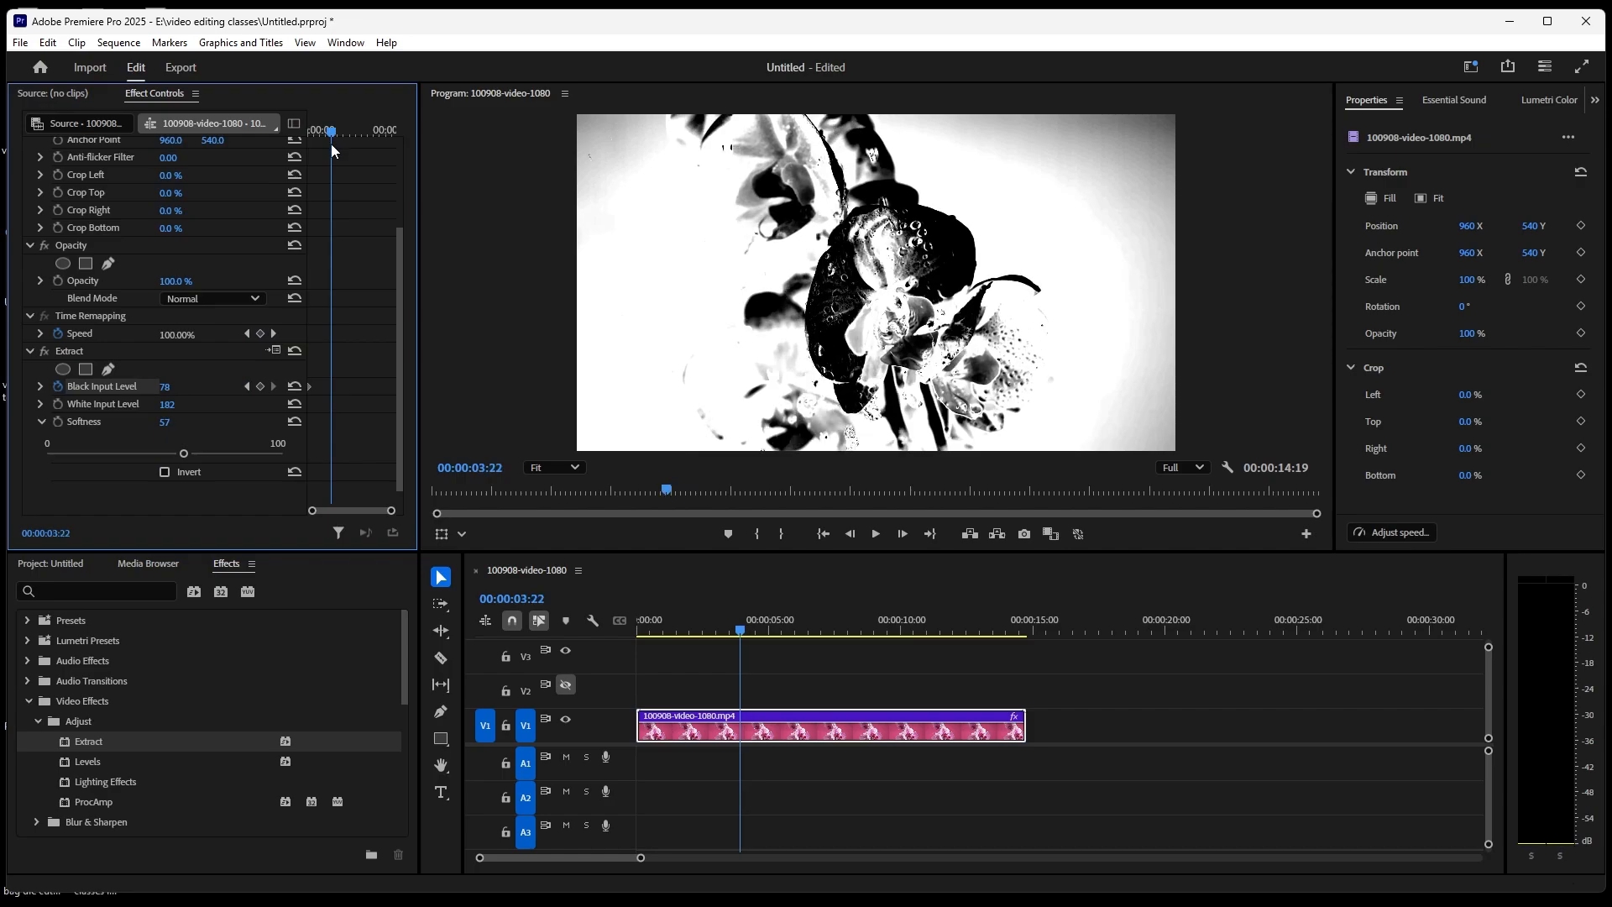
{"action": "left_click", "coordinate": [260, 386]}
Add a Black Input Level keyframe at 00:00:06:10 and set its value to 87
{"action": "left_click_drag", "start_coordinate": [334, 133], "coordinate": [347, 144]}
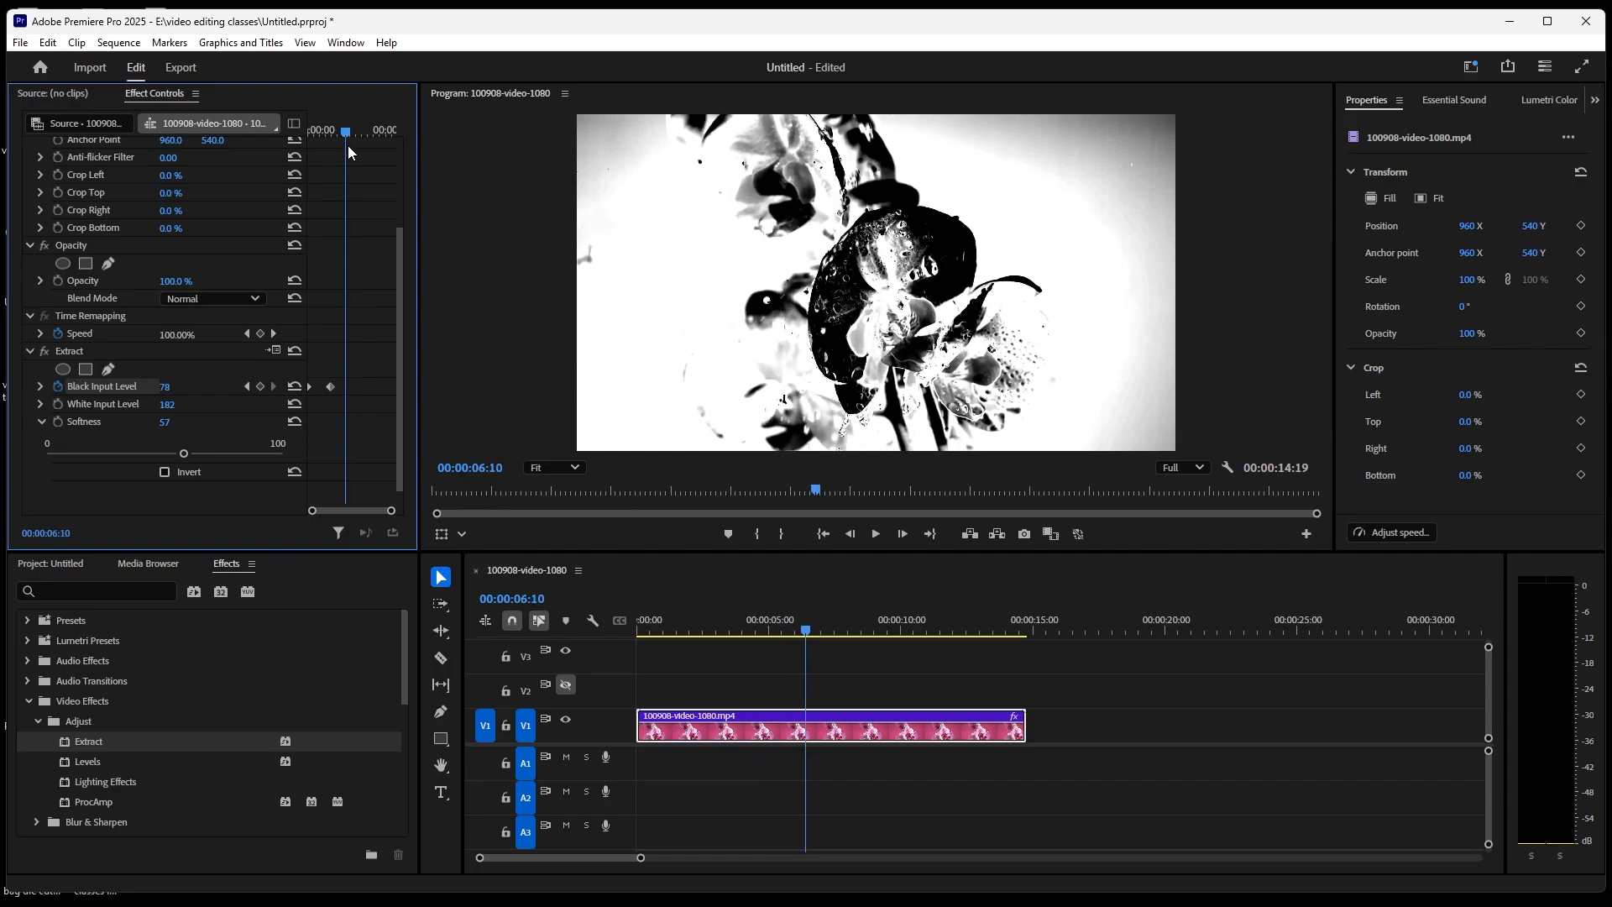
{"action": "left_click", "coordinate": [260, 386]}
{"action": "mouse_move", "coordinate": [162, 390]}
{"action": "left_mouse_down"}
{"action": "mouse_move", "coordinate": [227, 390]}
{"action": "mouse_move", "coordinate": [169, 390]}
{"action": "left_mouse_up"}
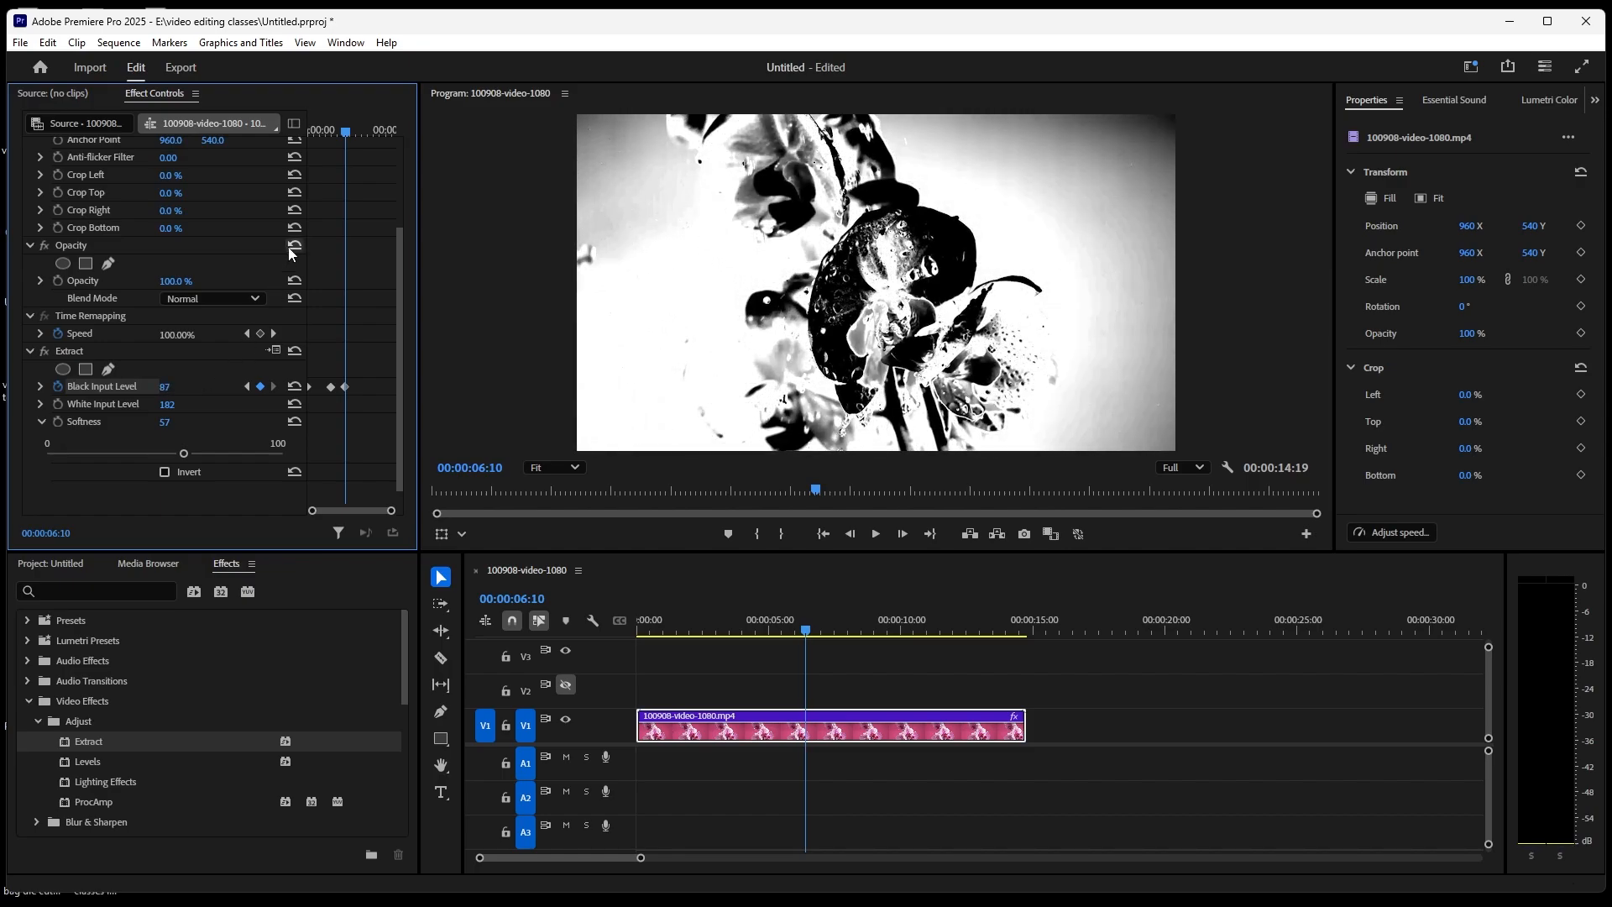
Play back the clip to preview the animated Extract effect, then move the playhead back to 00:00:03:12
{"action": "left_click", "coordinate": [823, 534]}
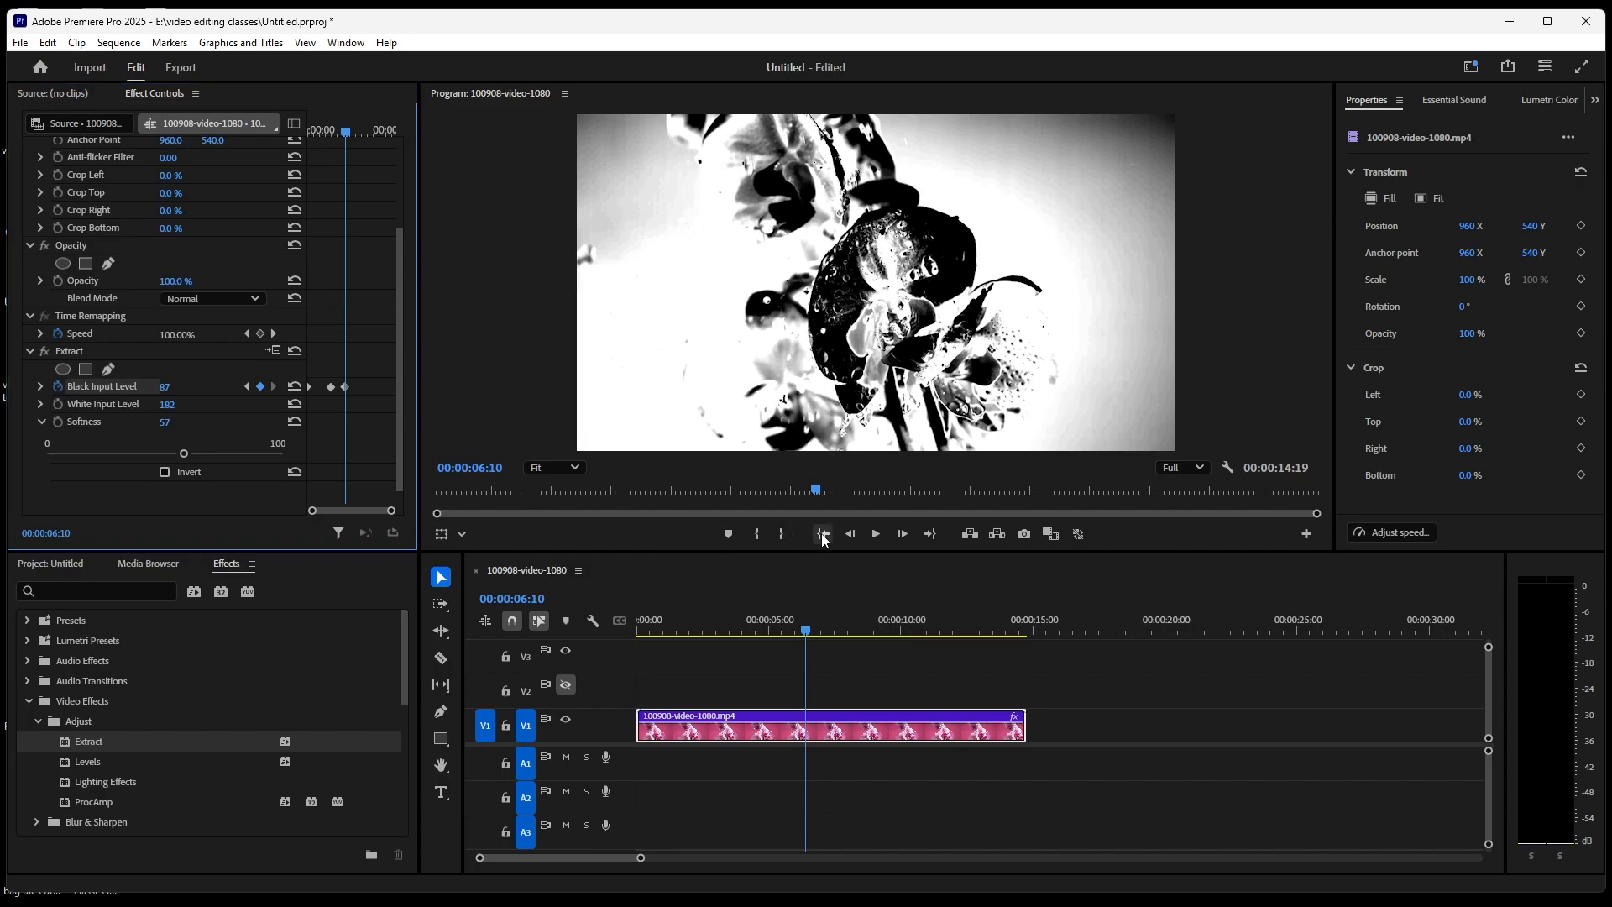
{"action": "left_click", "coordinate": [878, 537]}
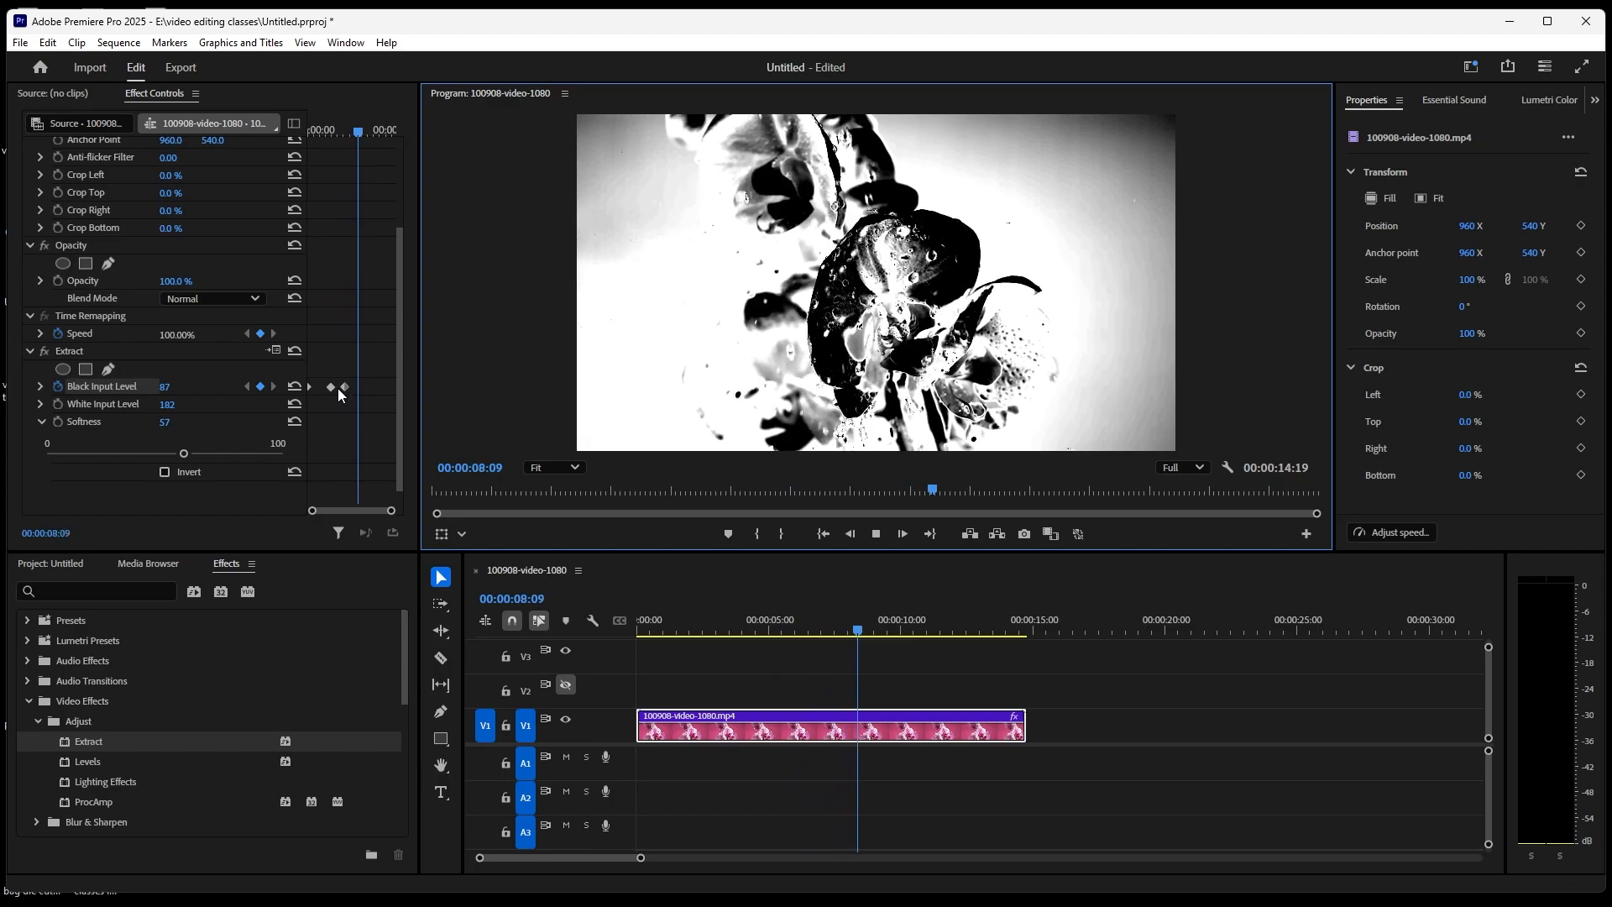
{"action": "left_click", "coordinate": [872, 536]}
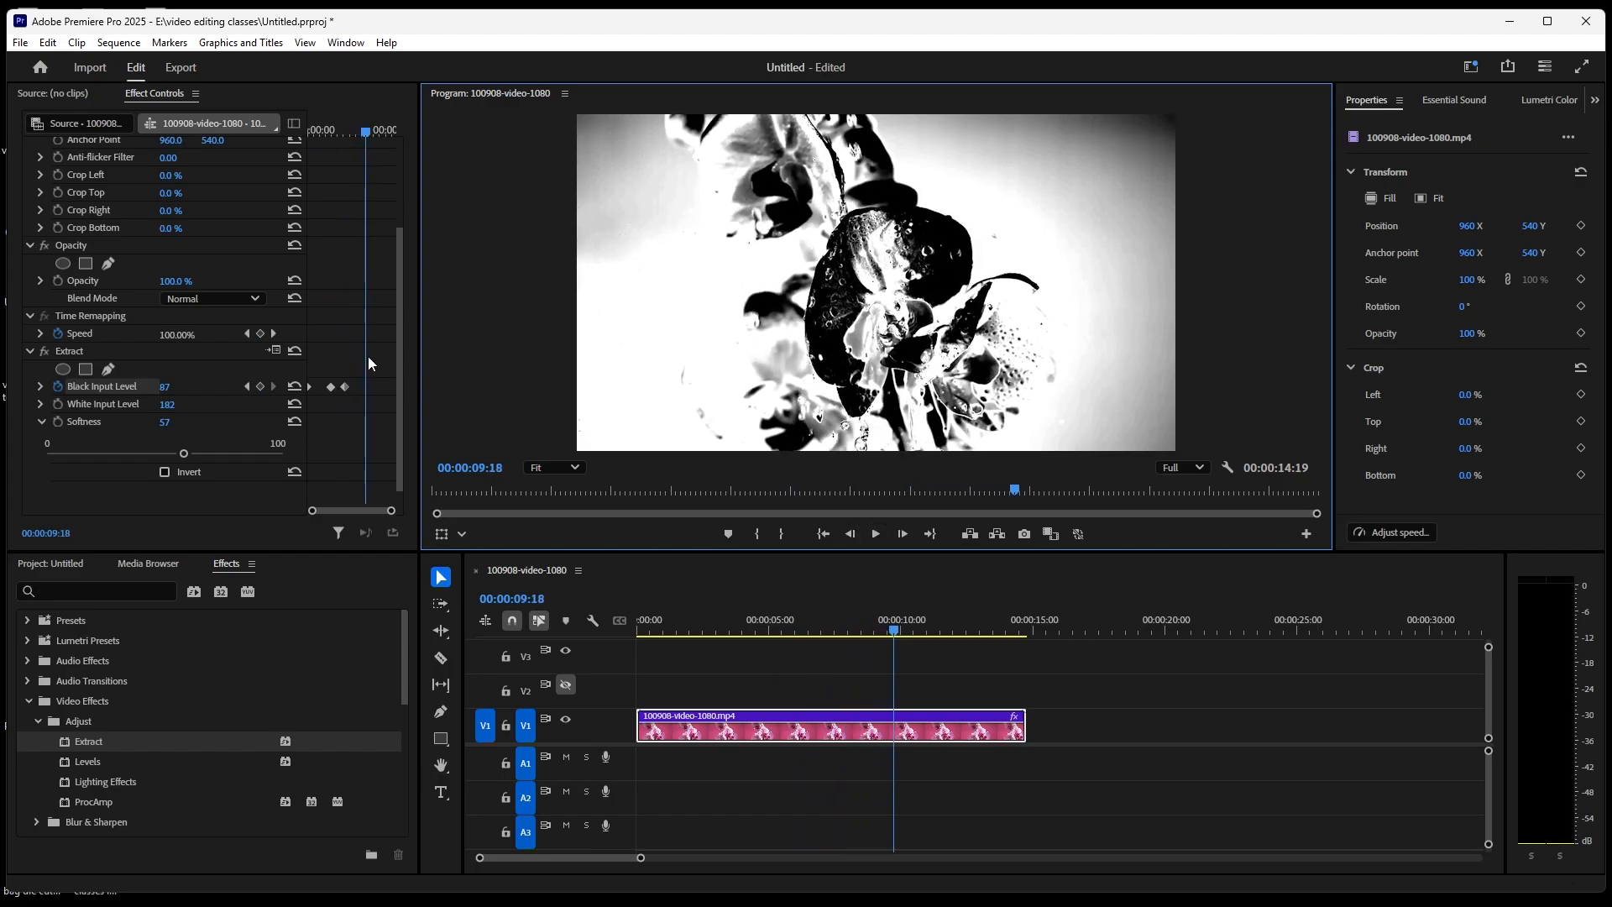
{"action": "left_click_drag", "start_coordinate": [365, 138], "coordinate": [330, 234]}
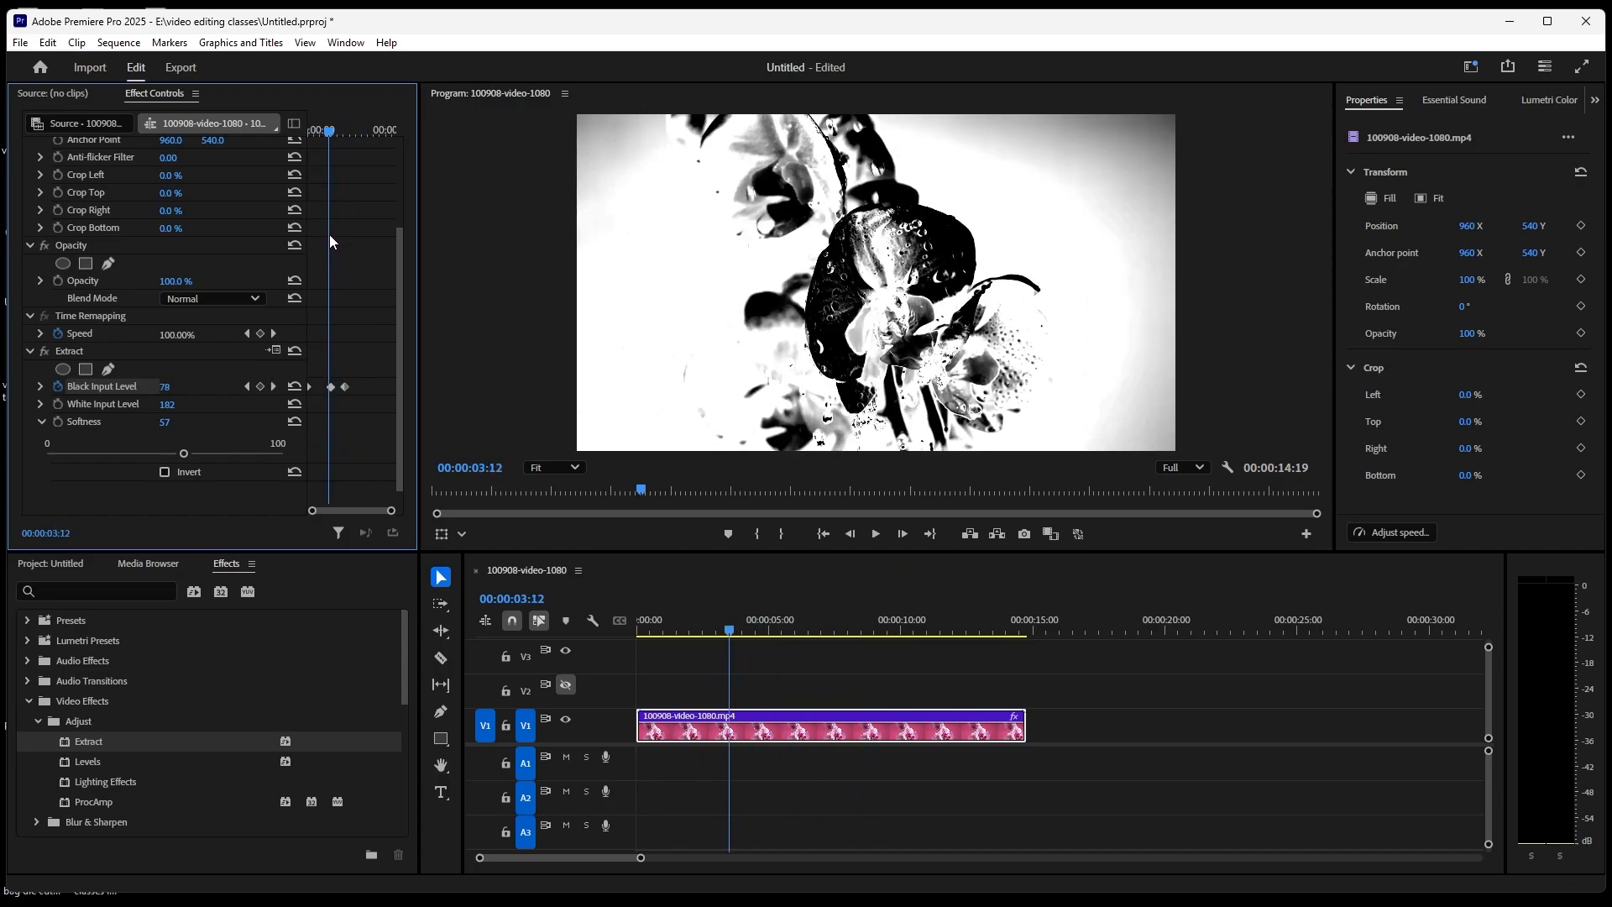
Remove the orchid clip's attributes, including Motion, Opacity, Time Remapping and the Extract effect
{"action": "left_click", "coordinate": [30, 351]}
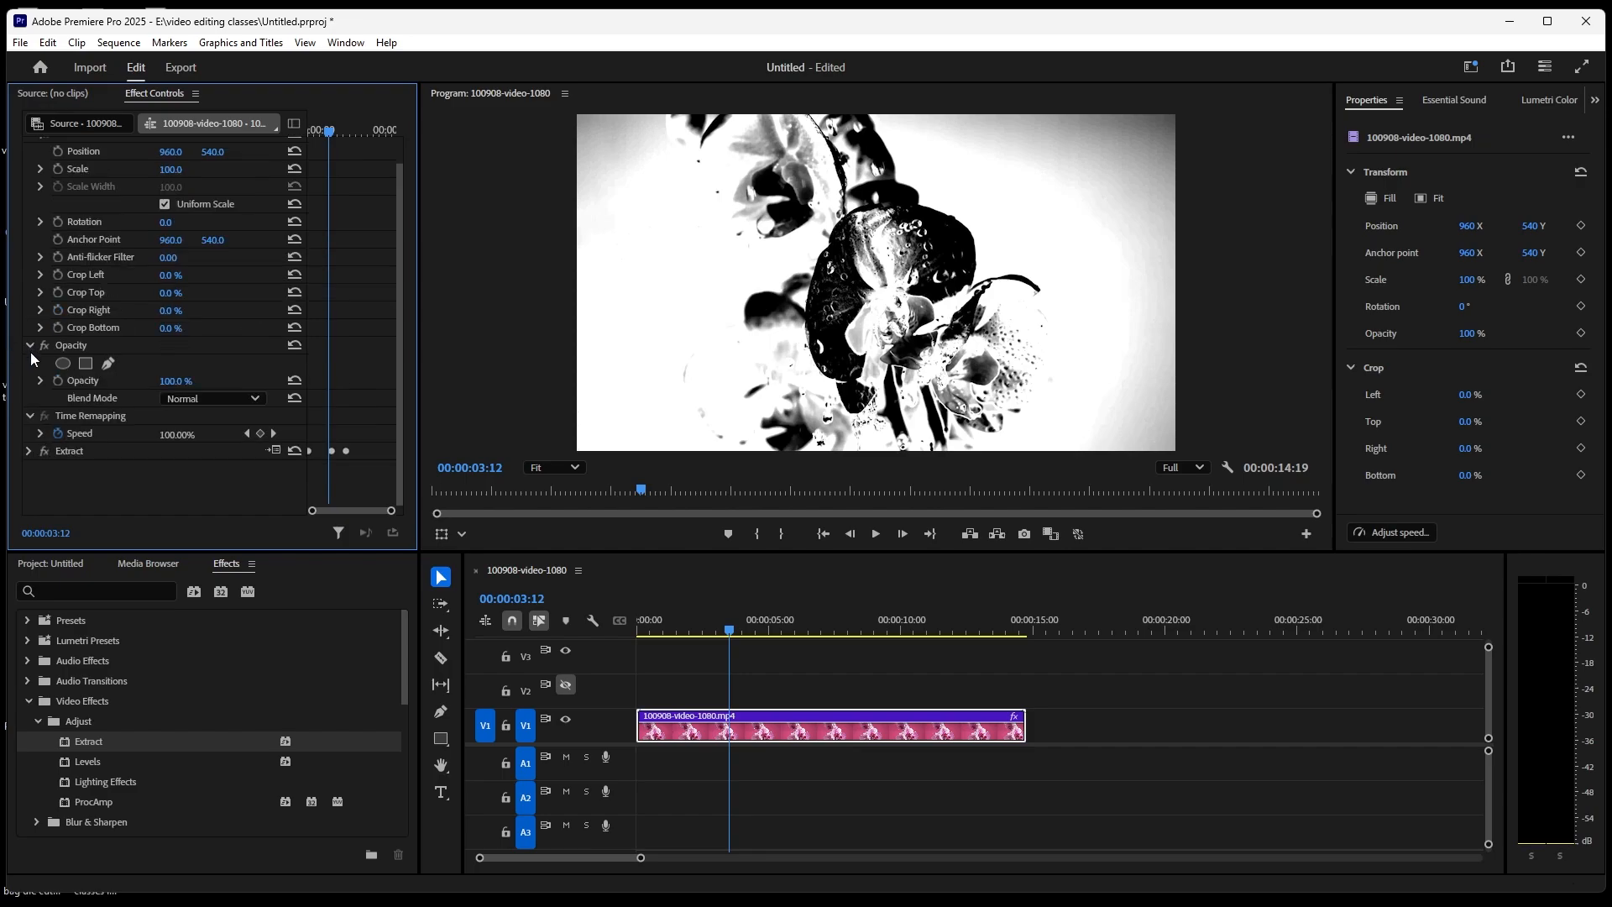
{"action": "right_click", "coordinate": [771, 732]}
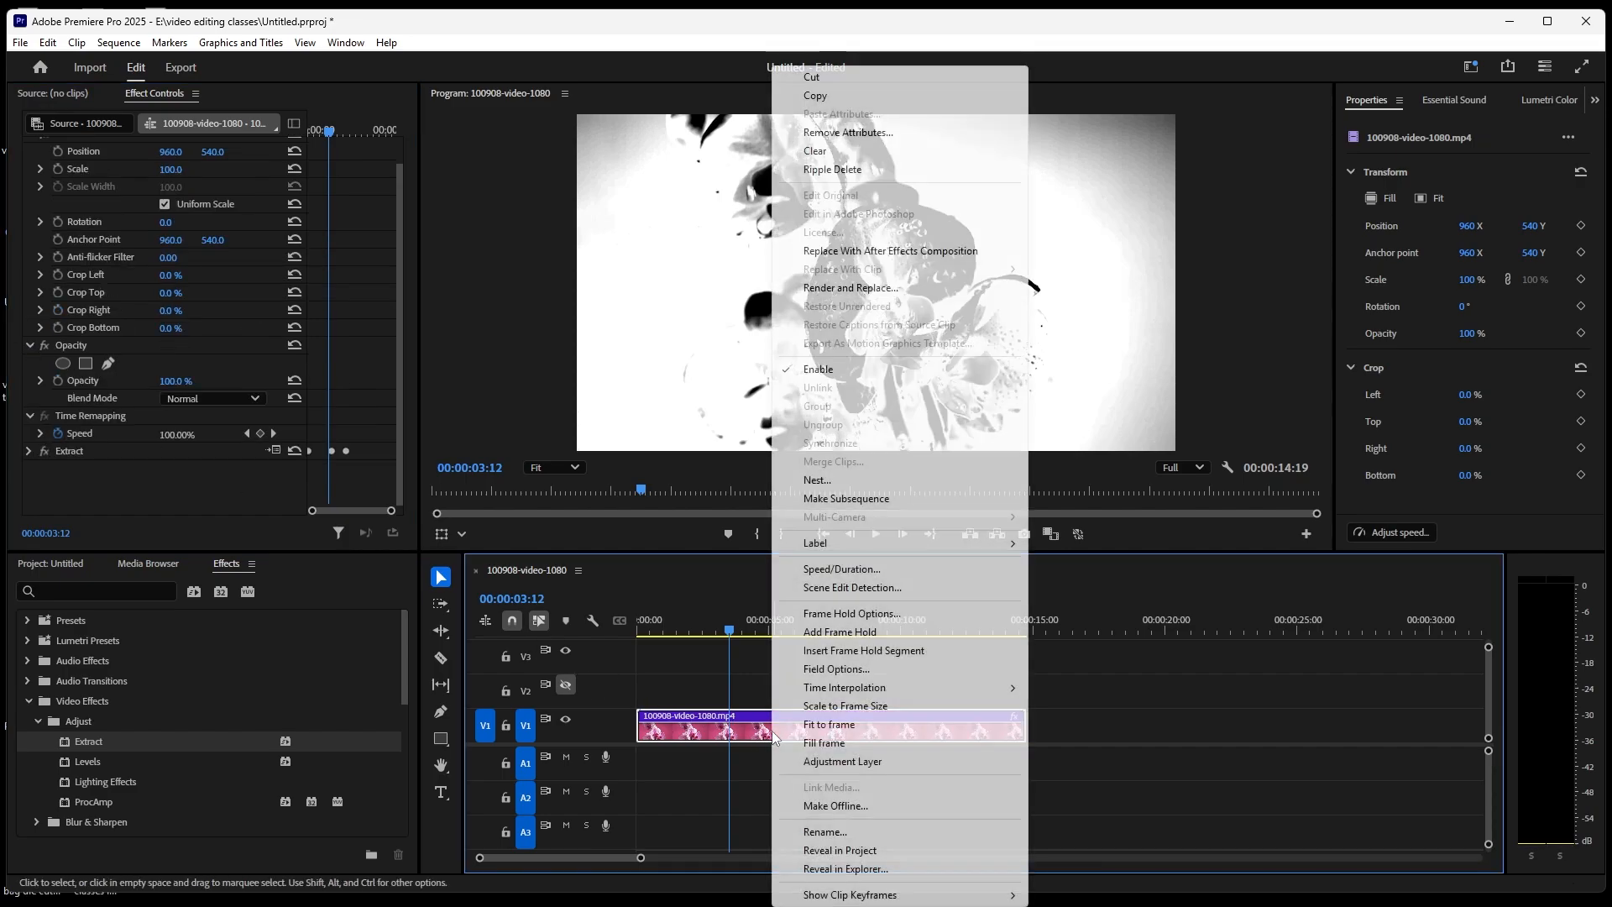
{"action": "left_click", "coordinate": [849, 132]}
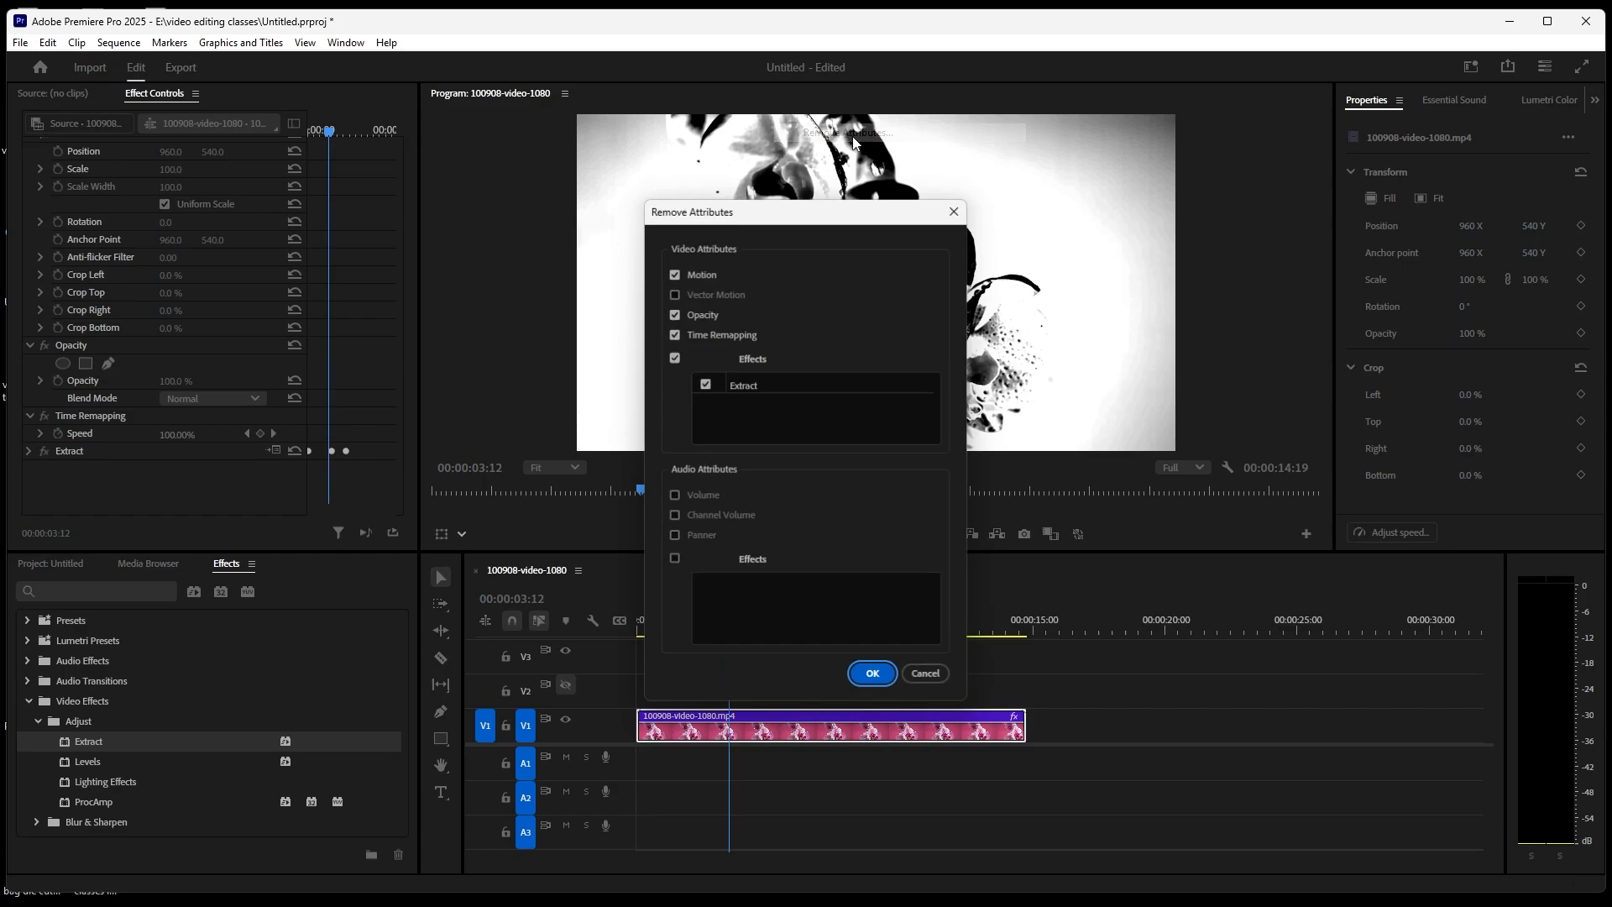
{"action": "left_click", "coordinate": [874, 676]}
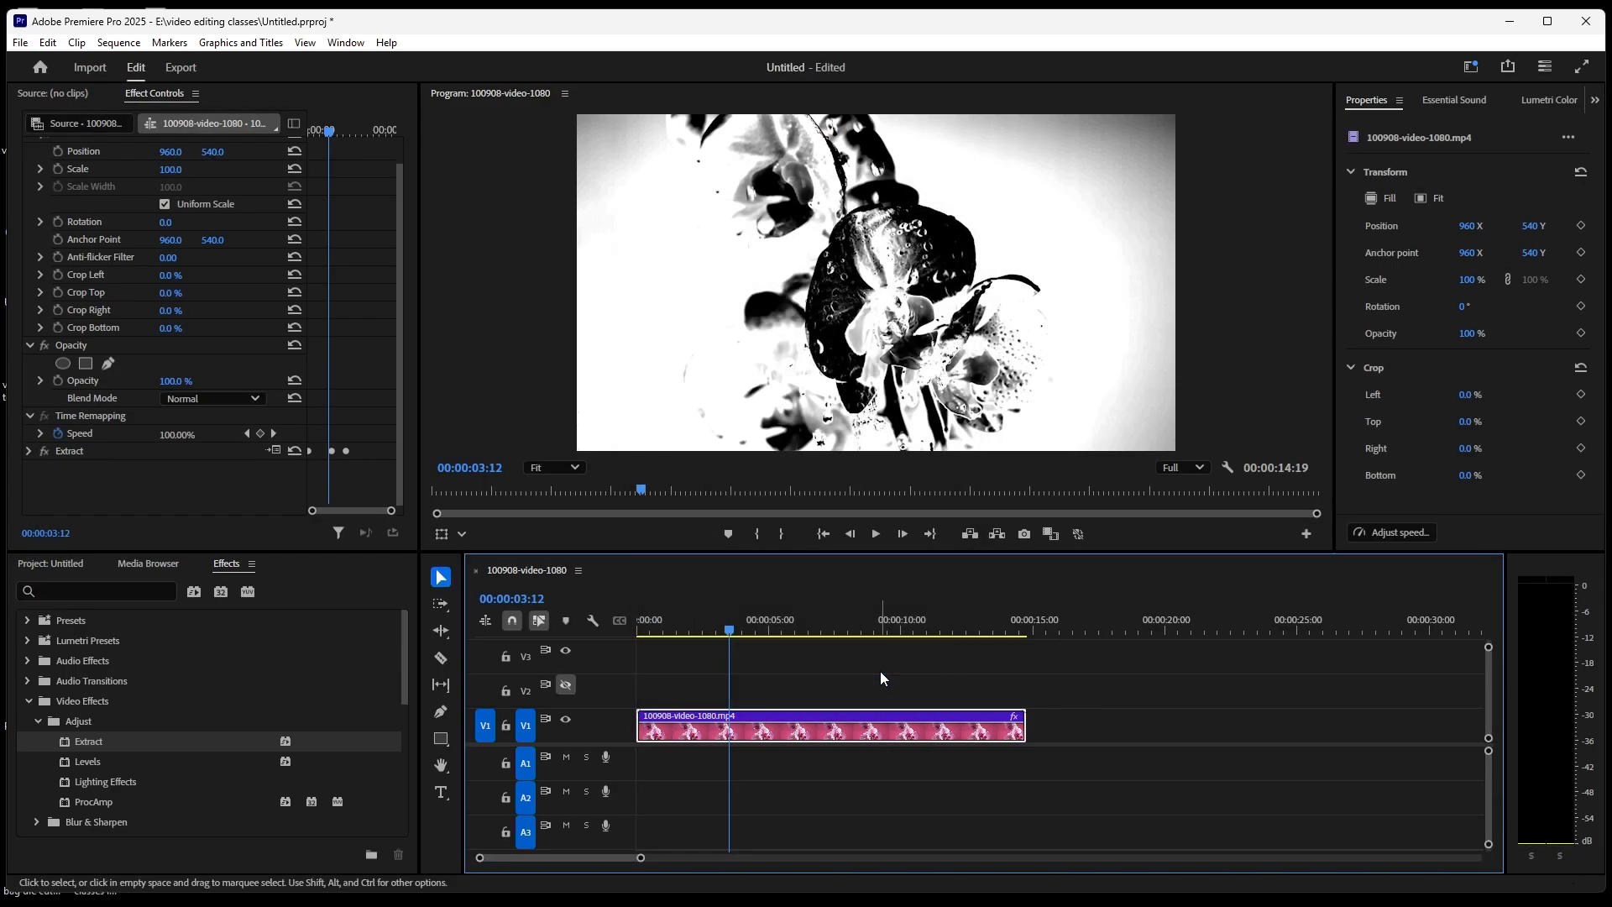
Apply the Levels effect from the Adjust video effects to the orchid clip and bring its parameters into view
{"action": "left_click", "coordinate": [152, 738]}
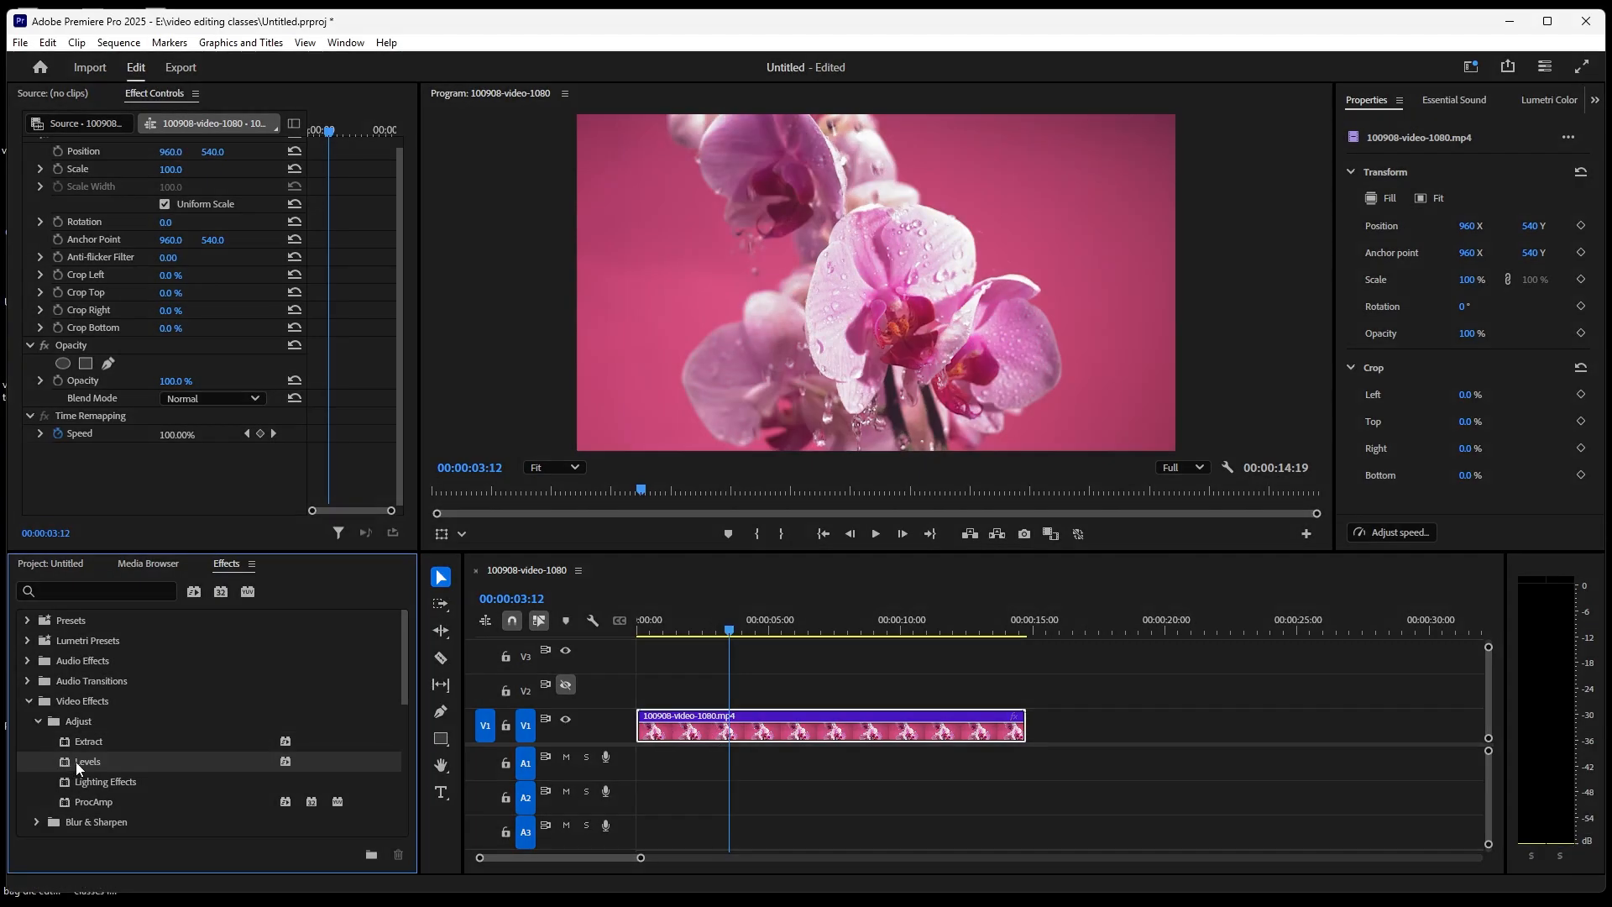
{"action": "left_click_drag", "start_coordinate": [87, 761], "coordinate": [669, 735]}
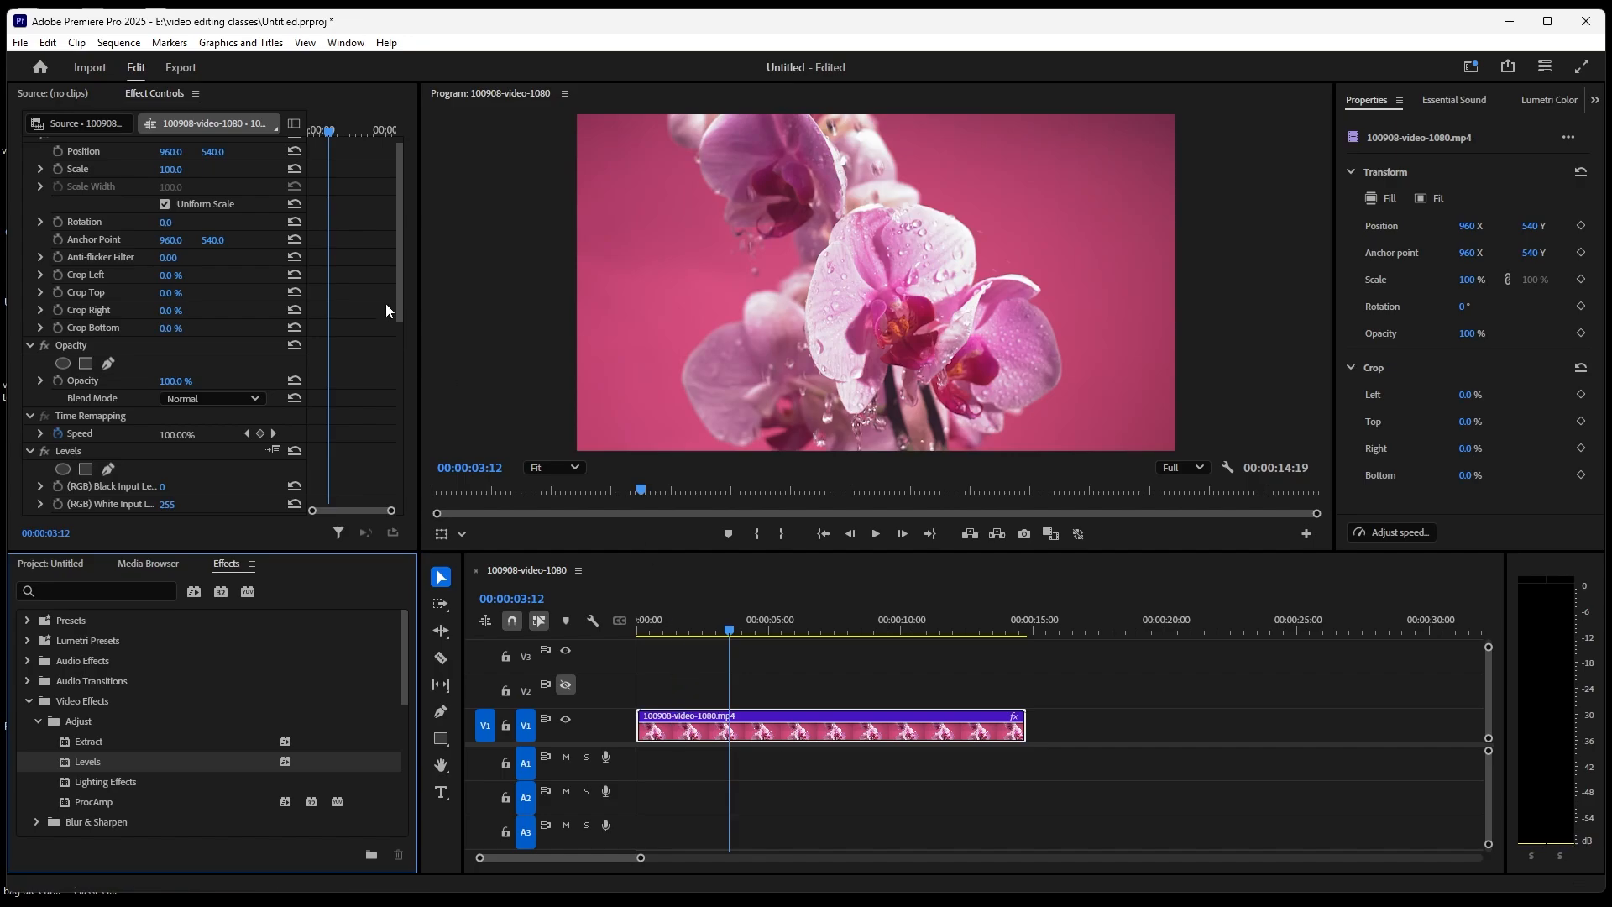
{"action": "left_click_drag", "start_coordinate": [398, 292], "coordinate": [398, 403]}
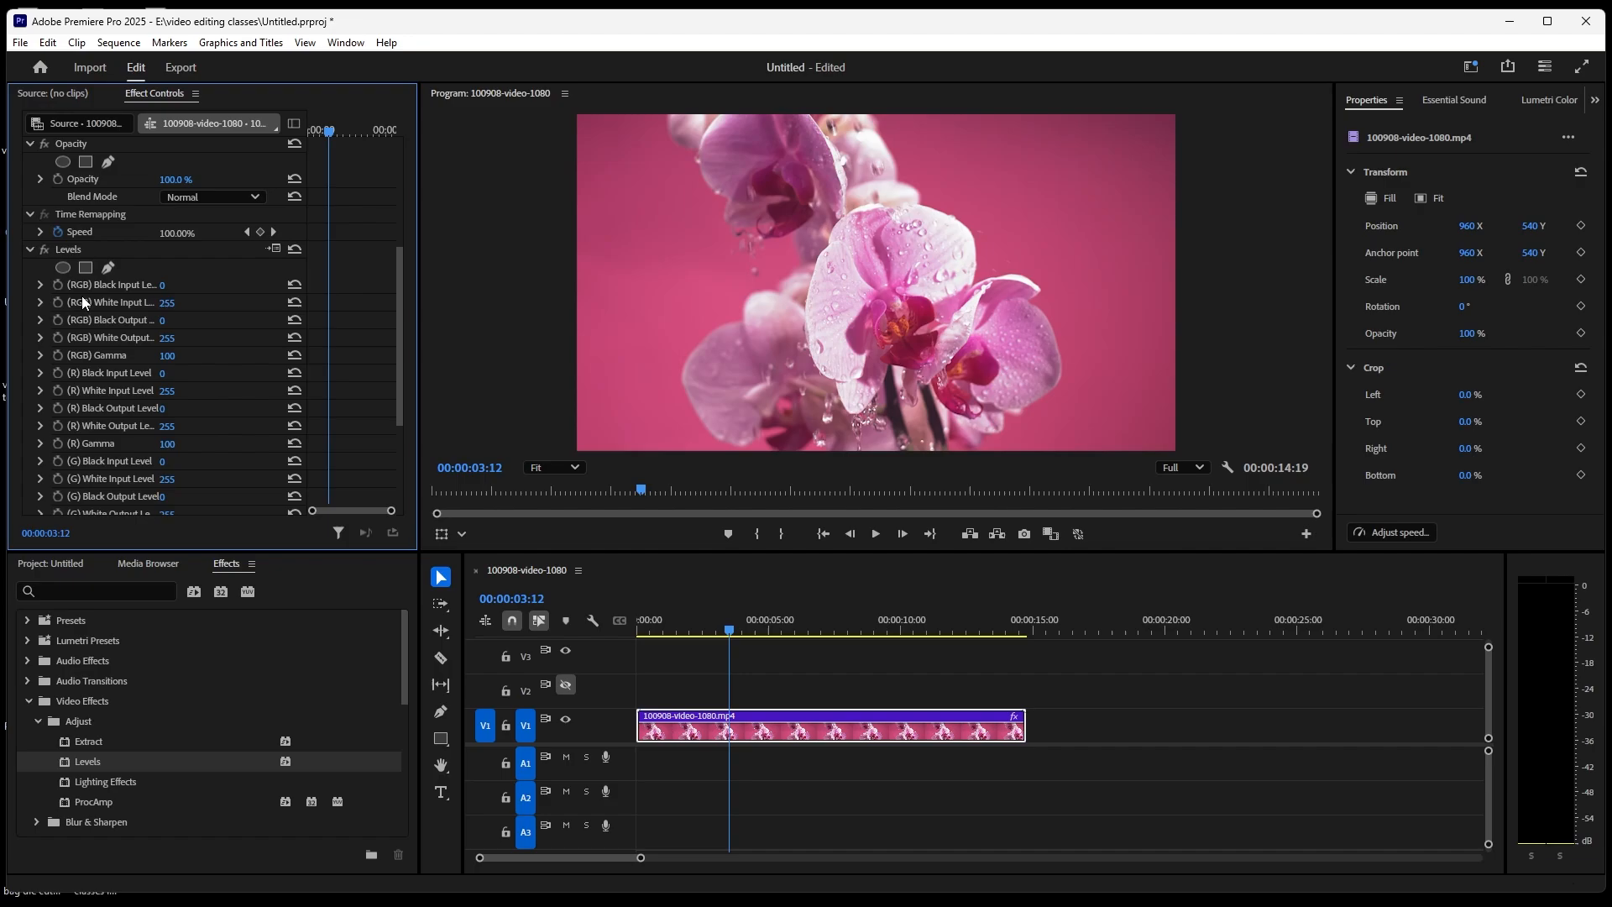
Try the (RGB) Black Input Level and (RGB) Black Output Level sliders of the Levels effect, returning both to 0
{"action": "left_click", "coordinate": [40, 284]}
{"action": "left_click_drag", "start_coordinate": [45, 311], "coordinate": [14, 324]}
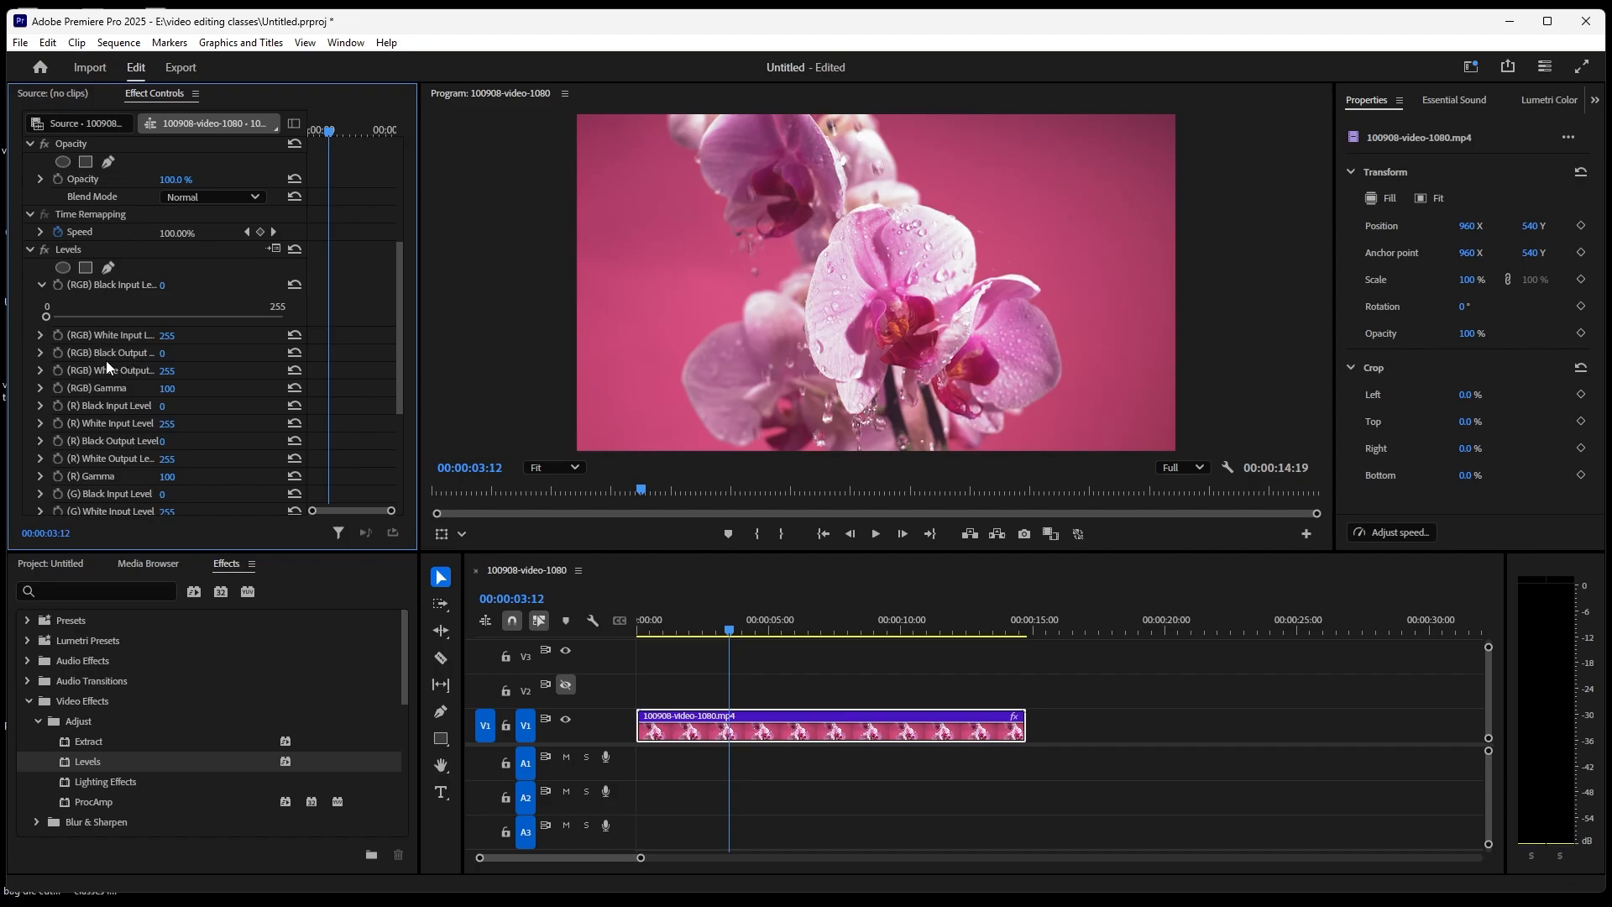
{"action": "left_click", "coordinate": [42, 354]}
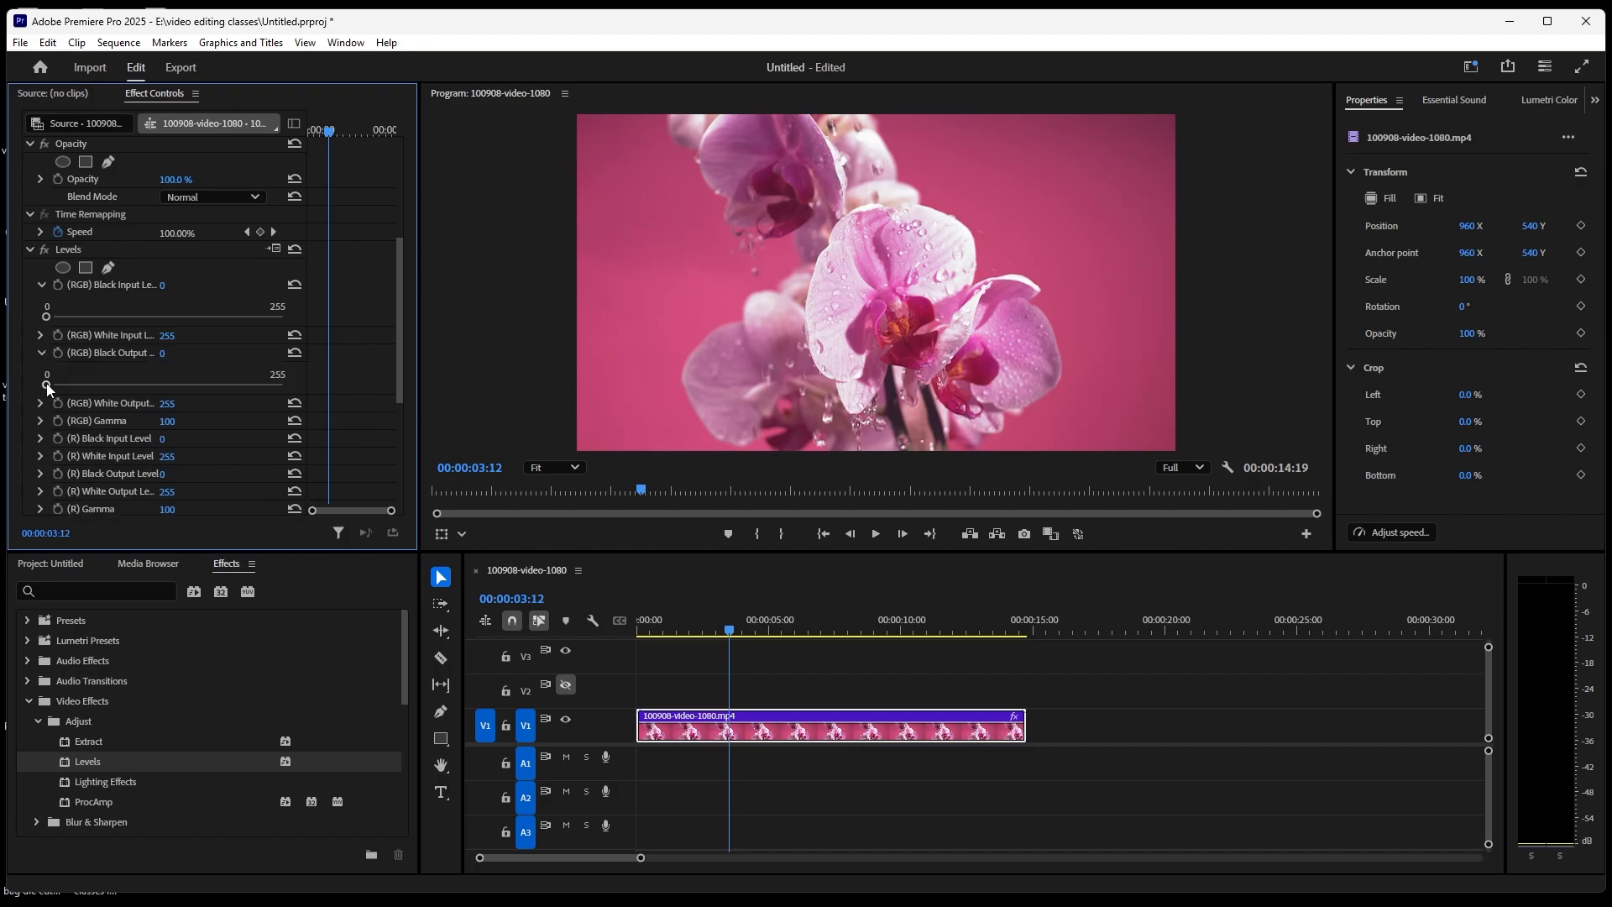
{"action": "left_click_drag", "start_coordinate": [47, 383], "coordinate": [2, 403]}
Try an (RGB) Gamma of 0 and an (R) Black Input Level of 4 in the Levels effect, and undo both changes
{"action": "left_click", "coordinate": [42, 421]}
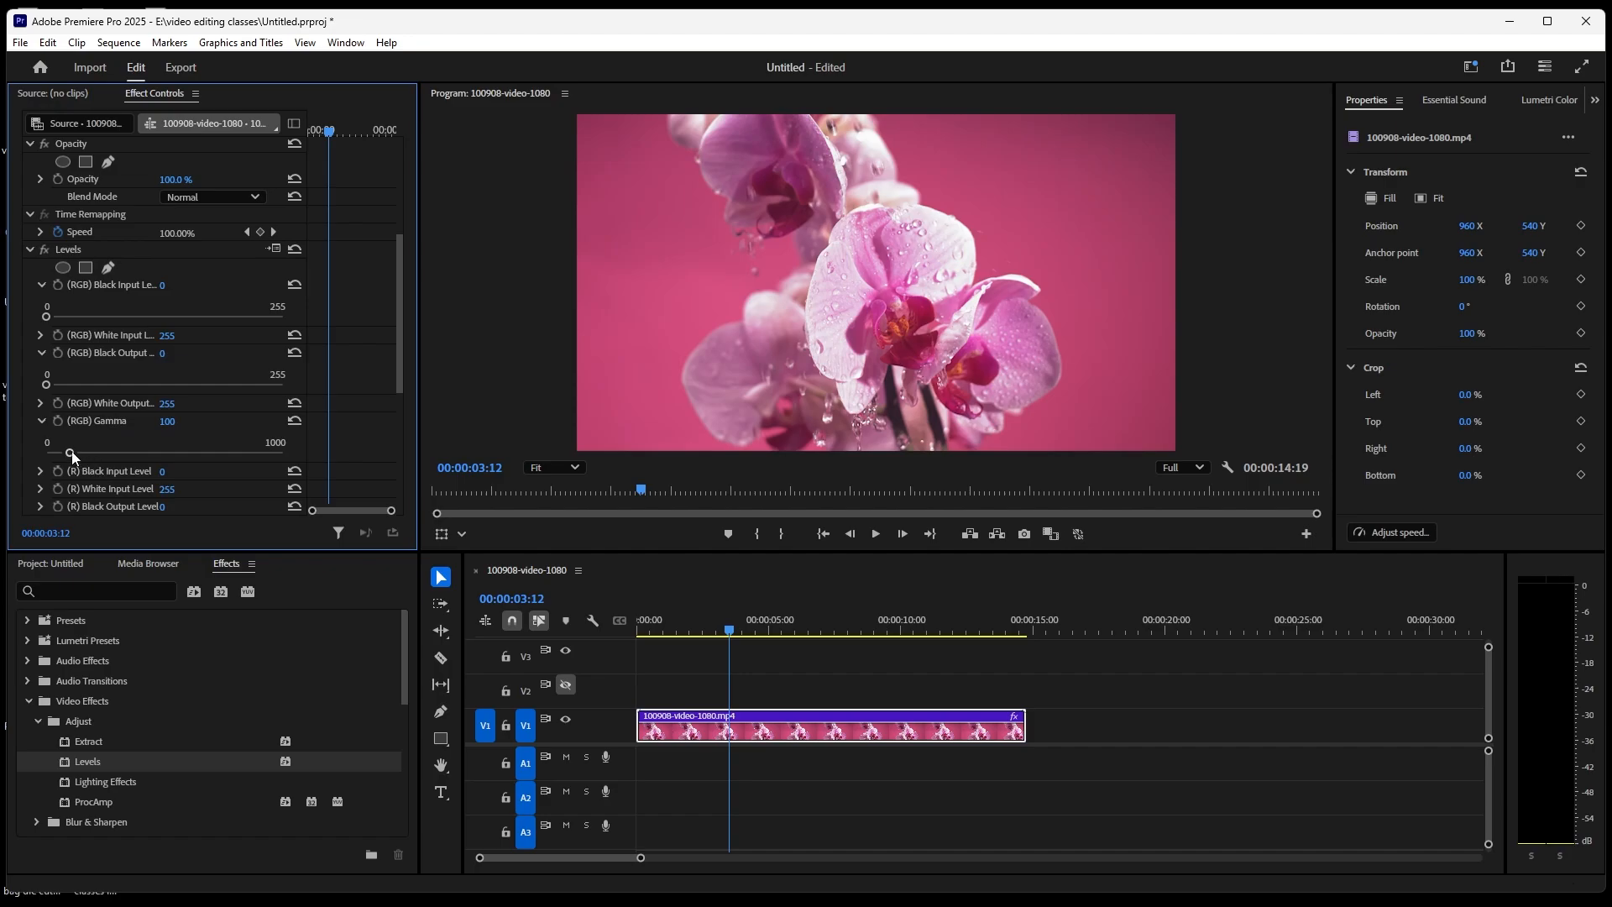
{"action": "mouse_move", "coordinate": [68, 452]}
{"action": "left_mouse_down"}
{"action": "mouse_move", "coordinate": [126, 452]}
{"action": "mouse_move", "coordinate": [28, 429]}
{"action": "mouse_move", "coordinate": [48, 437]}
{"action": "mouse_move", "coordinate": [39, 452]}
{"action": "left_mouse_up"}
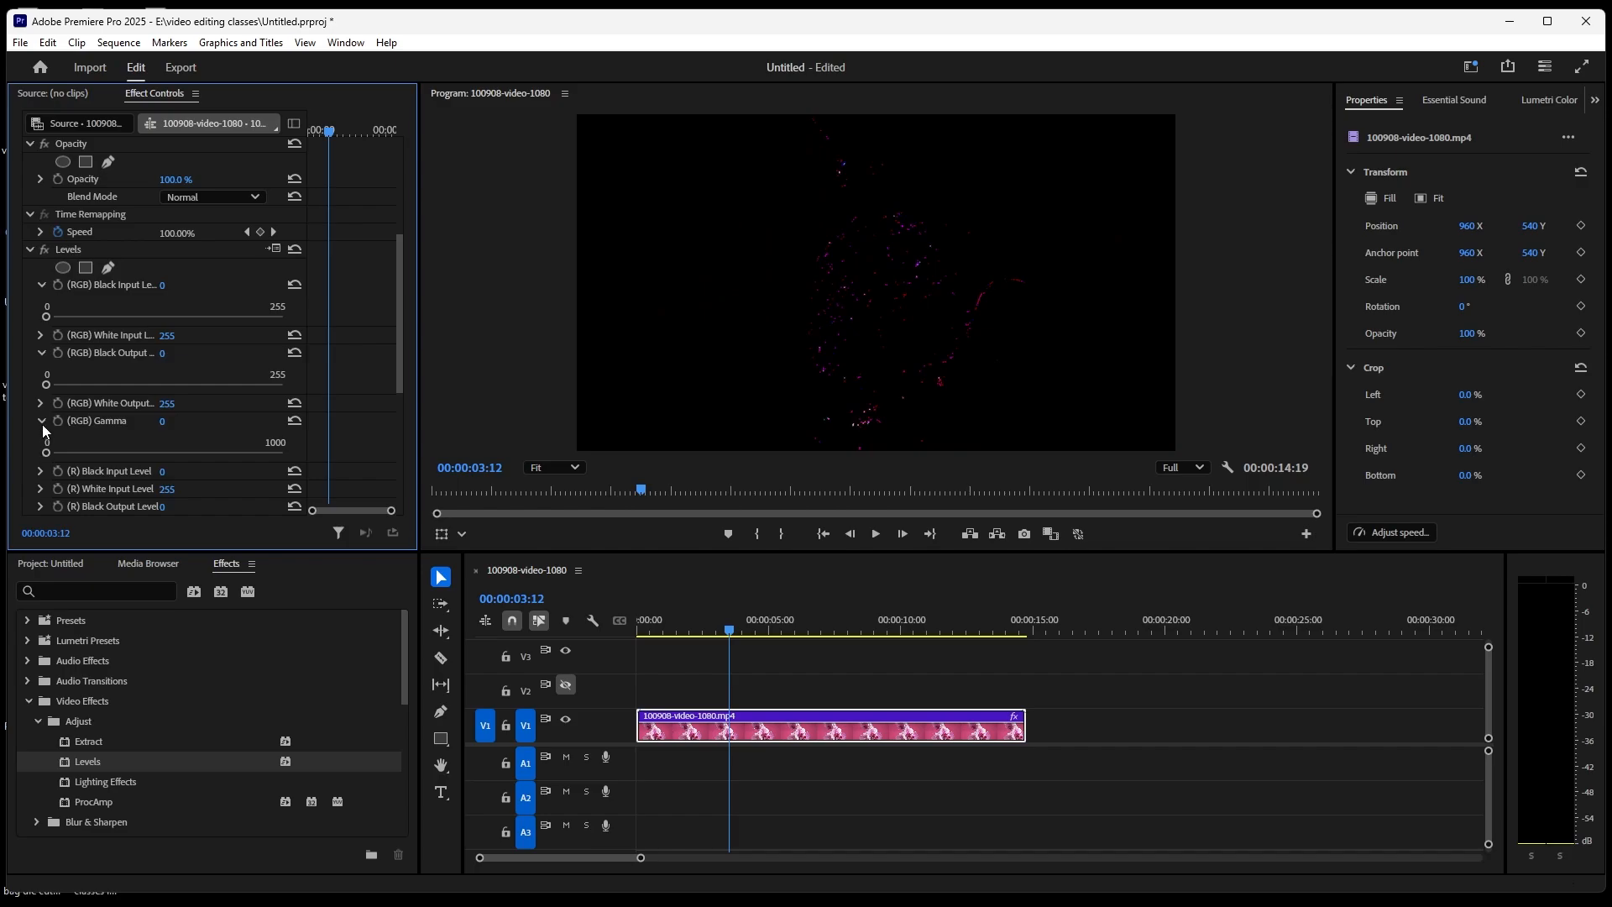
{"action": "left_click", "coordinate": [42, 424]}
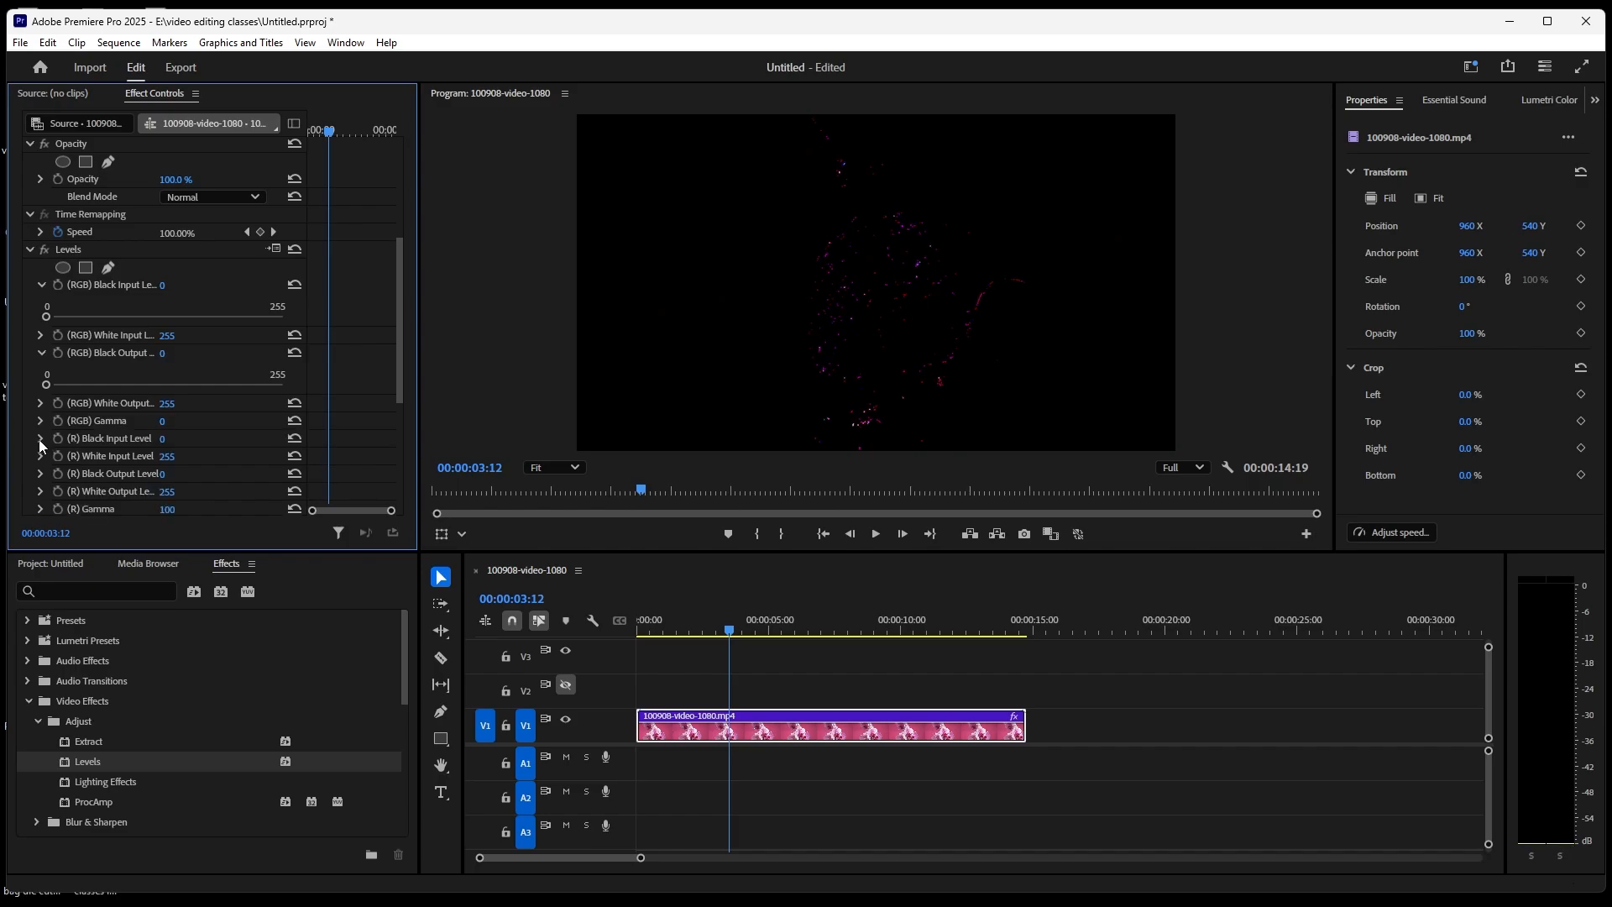
{"action": "left_click", "coordinate": [39, 439]}
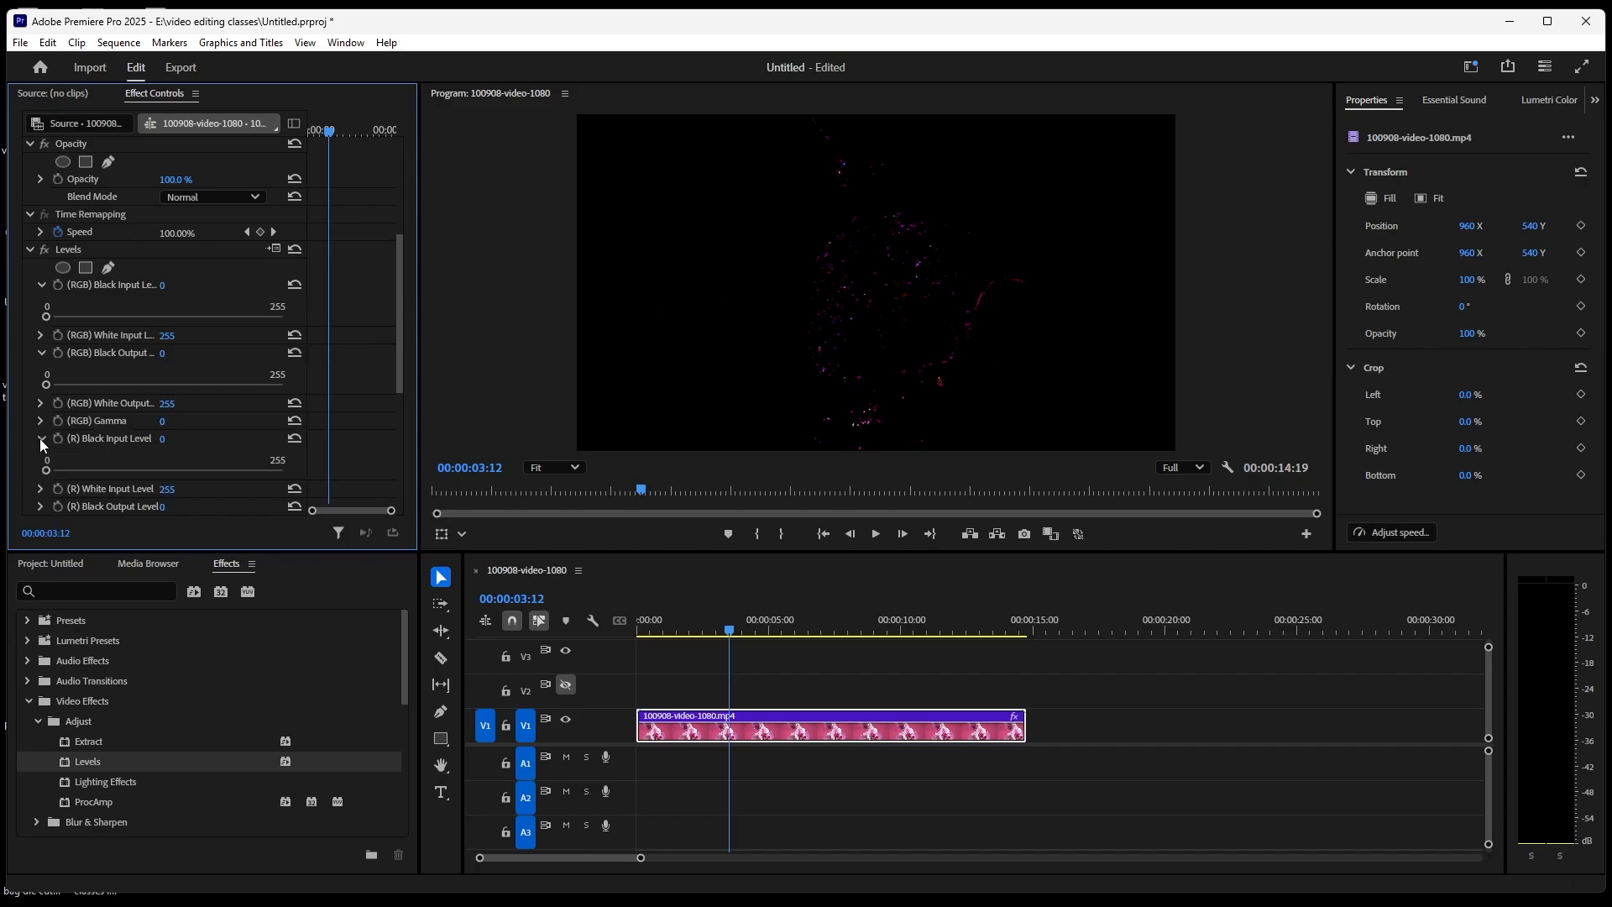
{"action": "left_click_drag", "start_coordinate": [47, 472], "coordinate": [107, 475]}
{"action": "left_click_drag", "start_coordinate": [46, 384], "coordinate": [7, 401]}
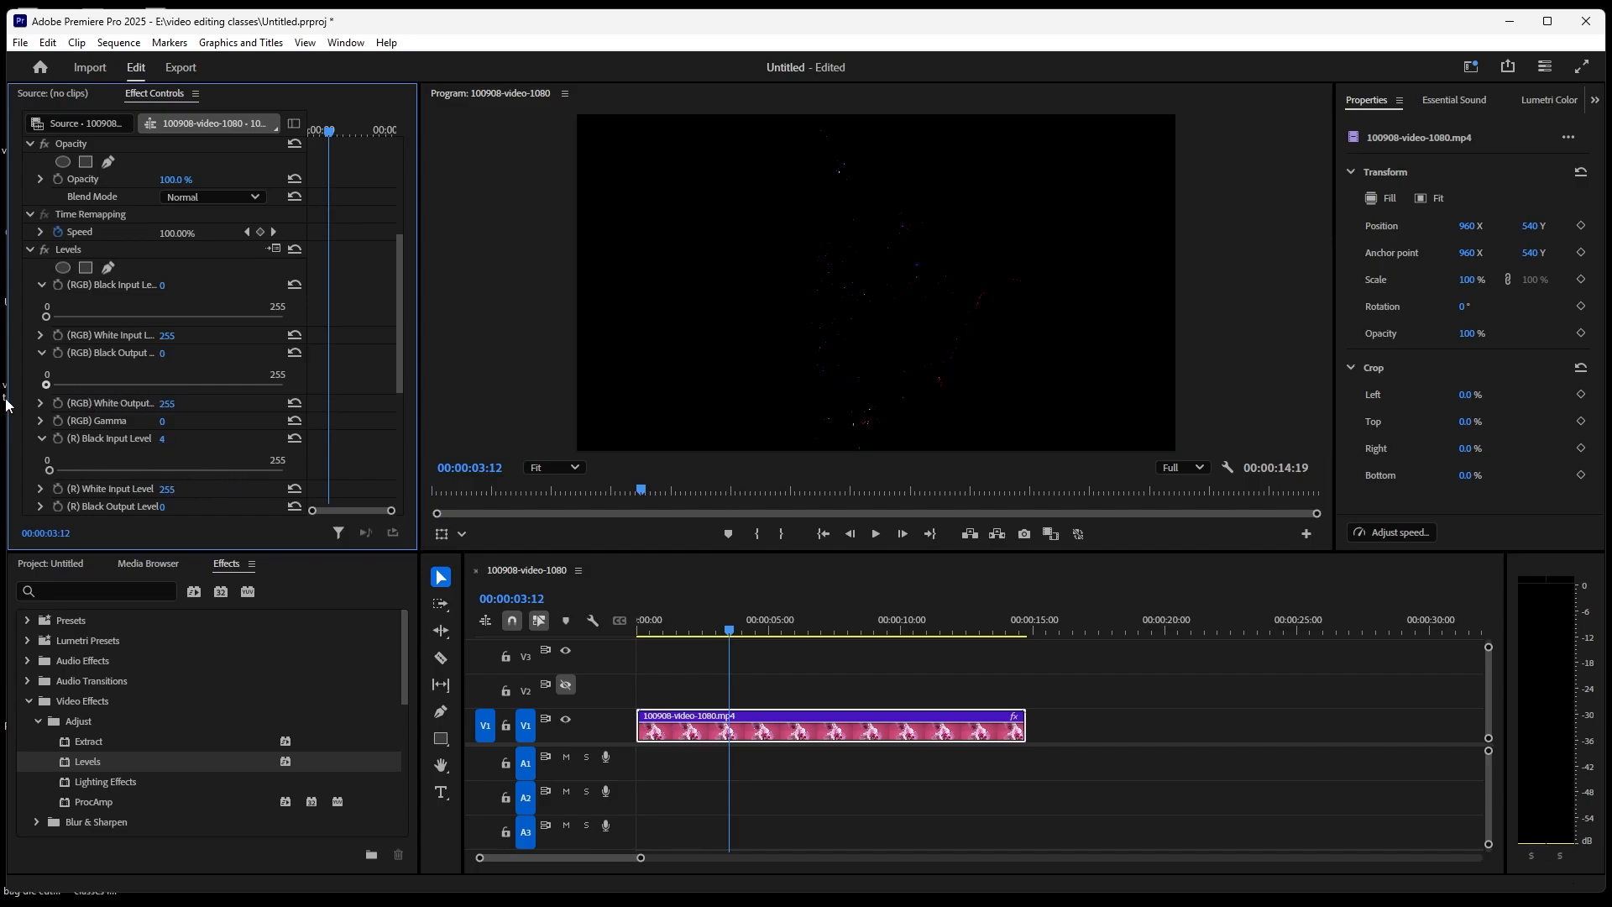
{"action": "left_click", "coordinate": [40, 439]}
{"action": "key", "text": "ctrl+z"}
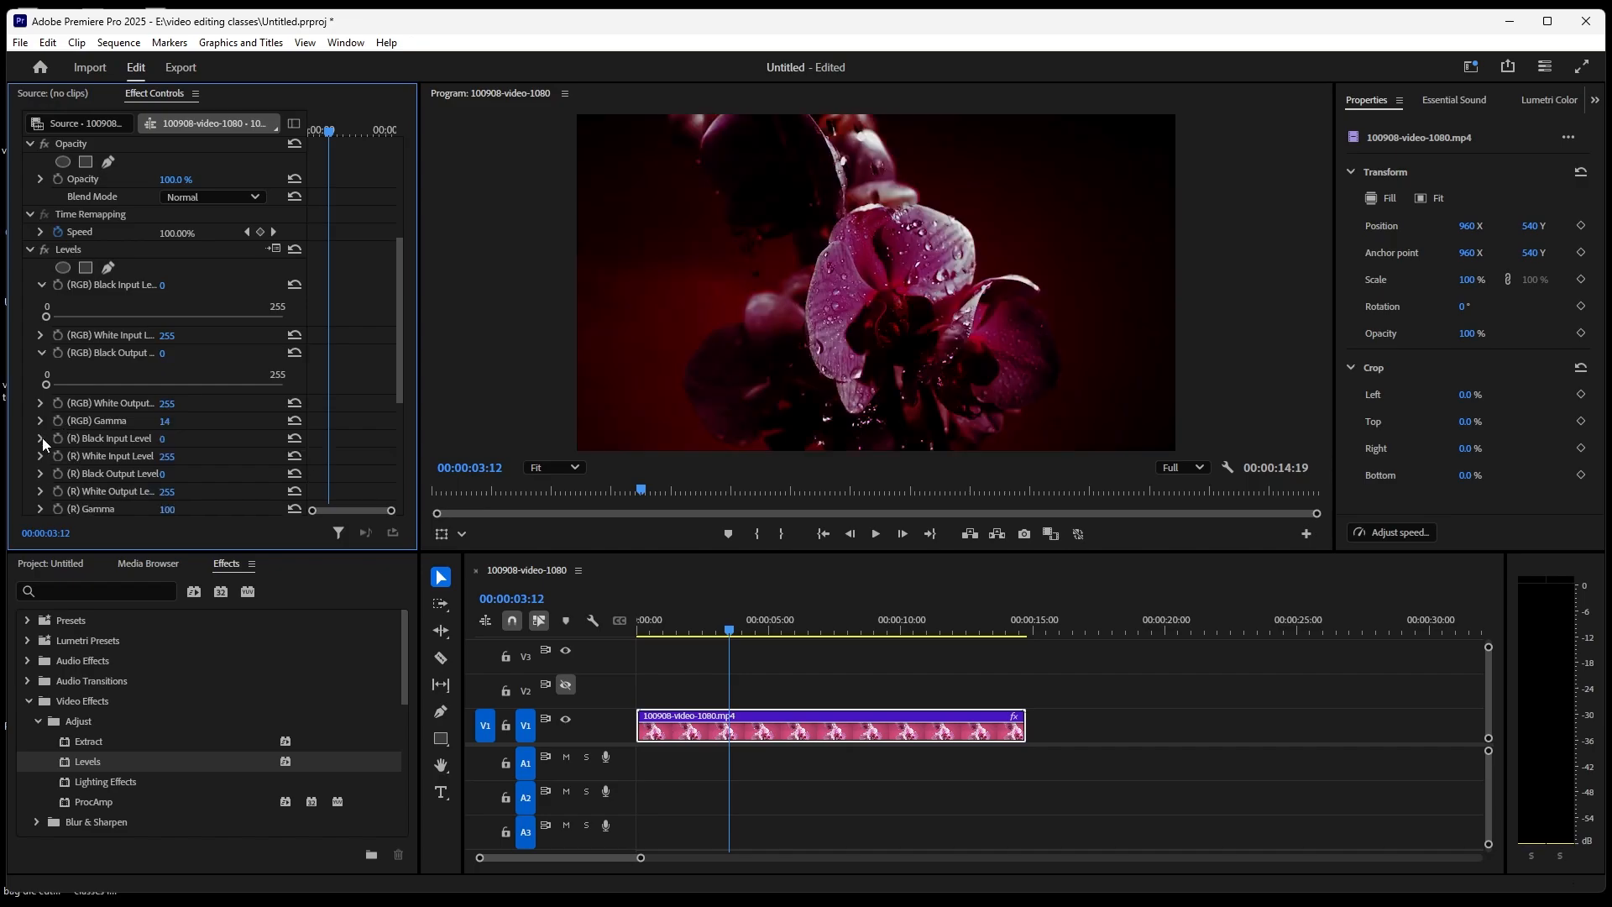
{"action": "key", "text": "ctrl+z"}
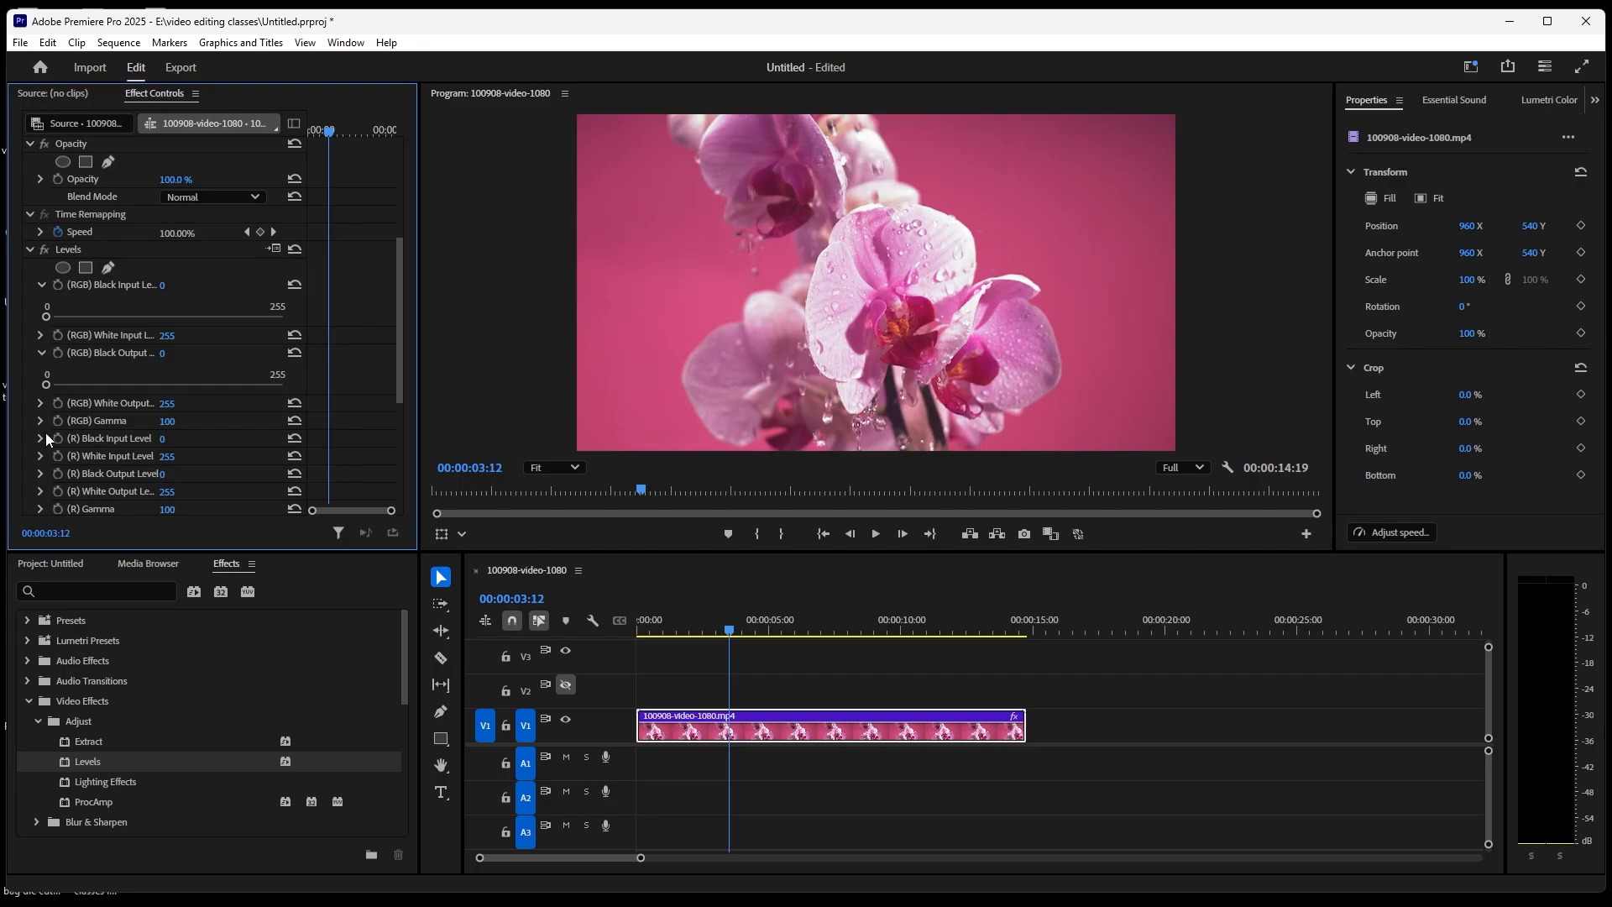
Look through the red, green and blue input, output and gamma parameters of the Levels effect
{"action": "scroll", "coordinate": [58, 435], "scroll_direction": "down", "scroll_amount": 3}
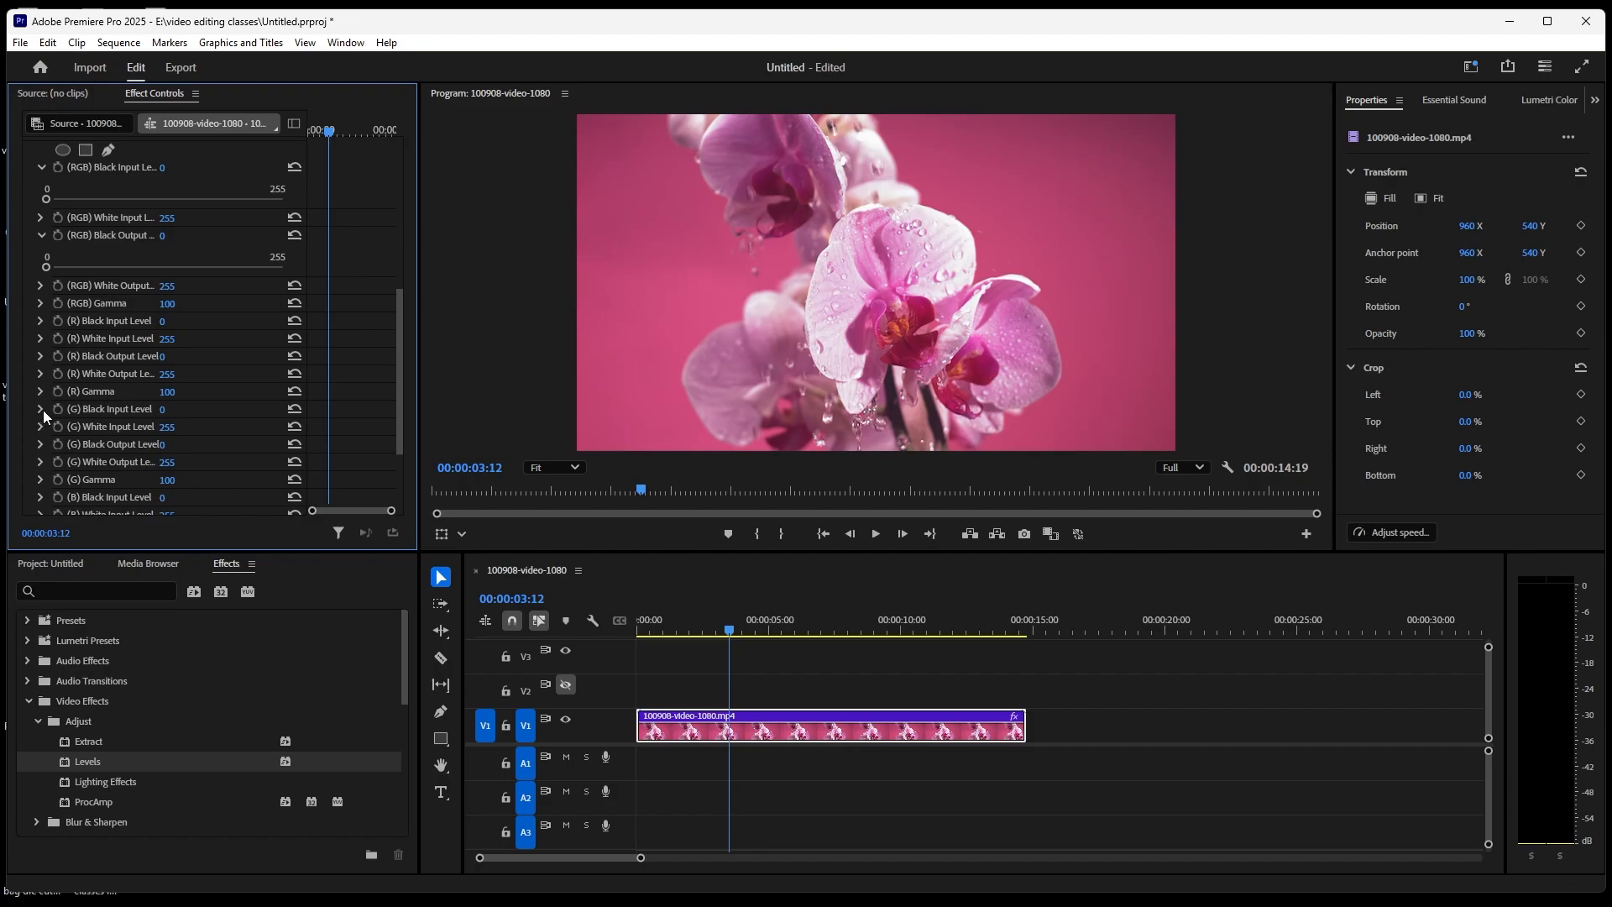
{"action": "scroll", "coordinate": [79, 351], "scroll_direction": "up", "scroll_amount": 1}
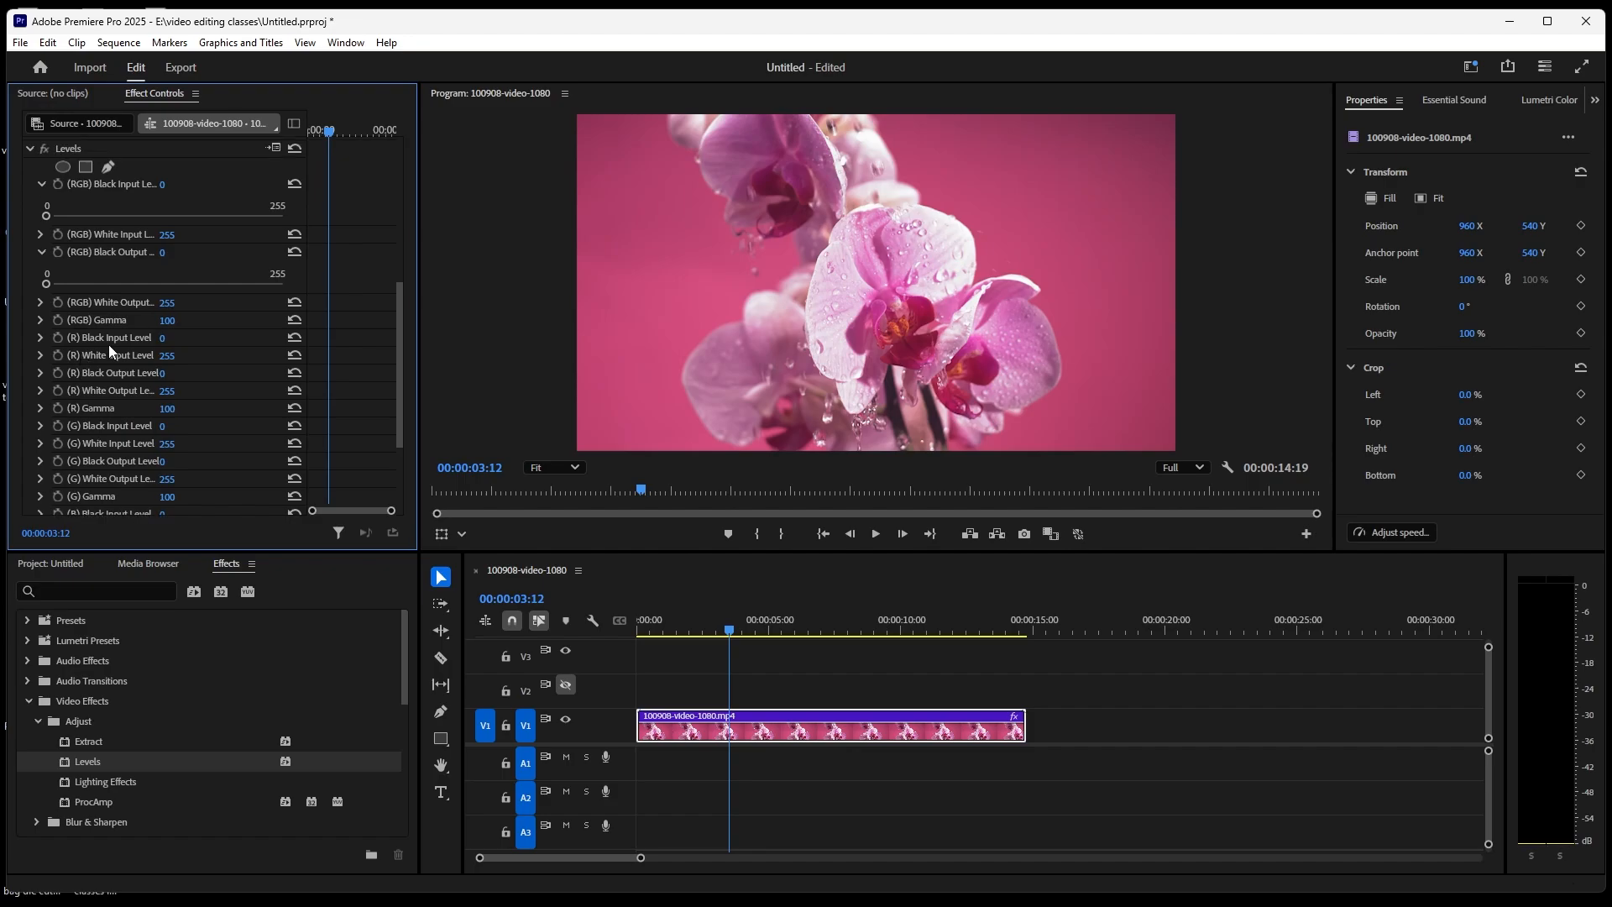
{"action": "scroll", "coordinate": [109, 345], "scroll_direction": "down", "scroll_amount": 3}
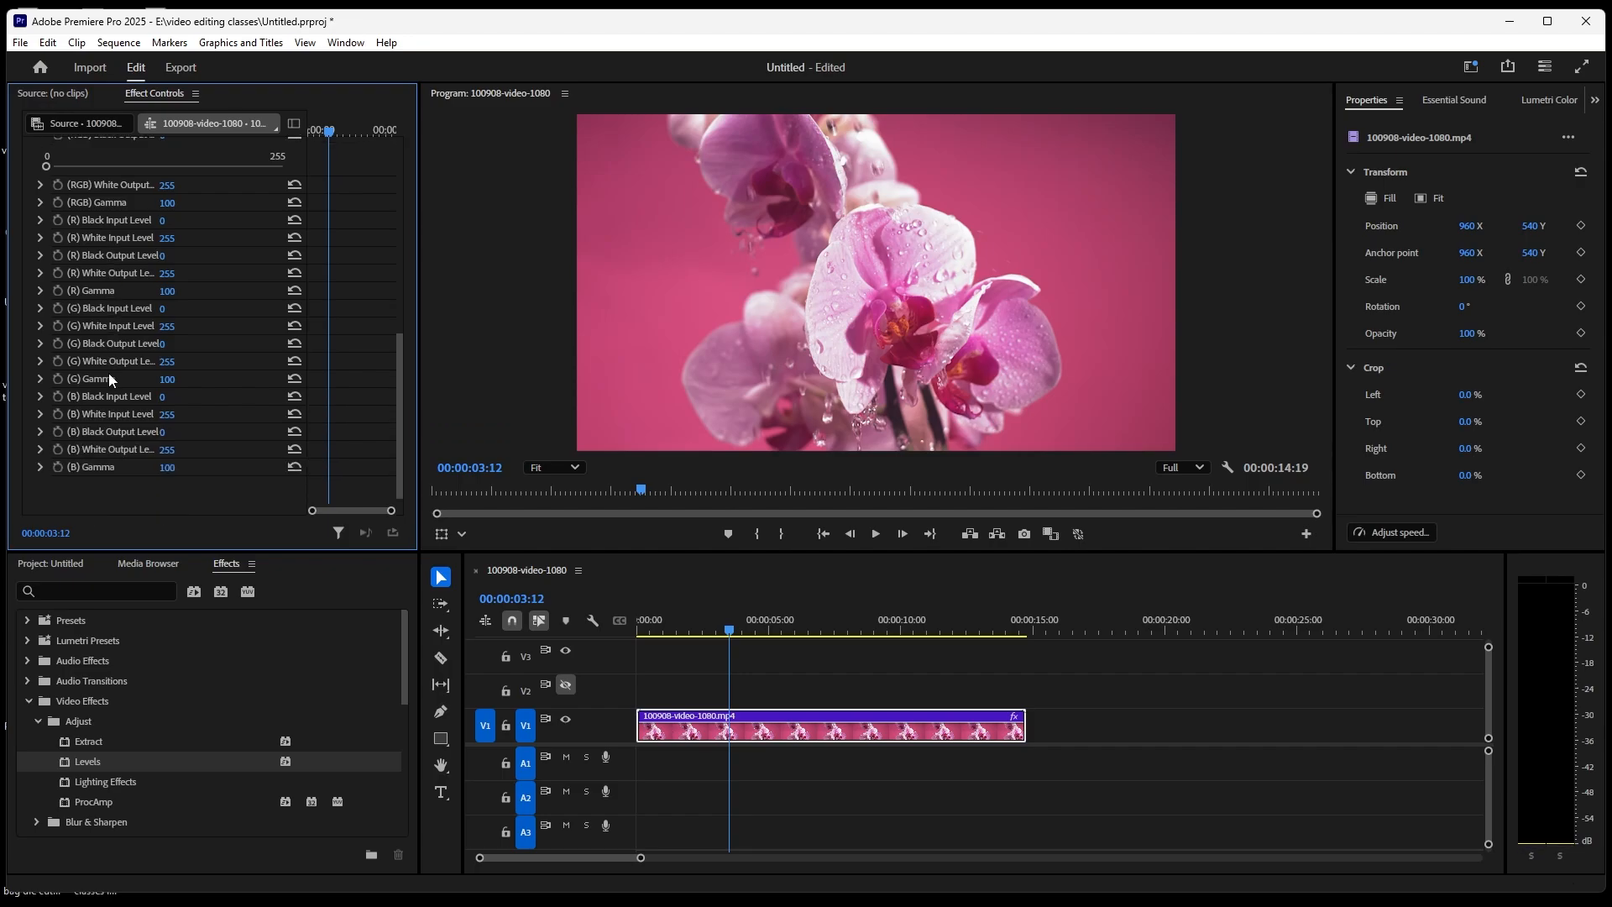
{"action": "scroll", "coordinate": [105, 381], "scroll_direction": "up", "scroll_amount": 3}
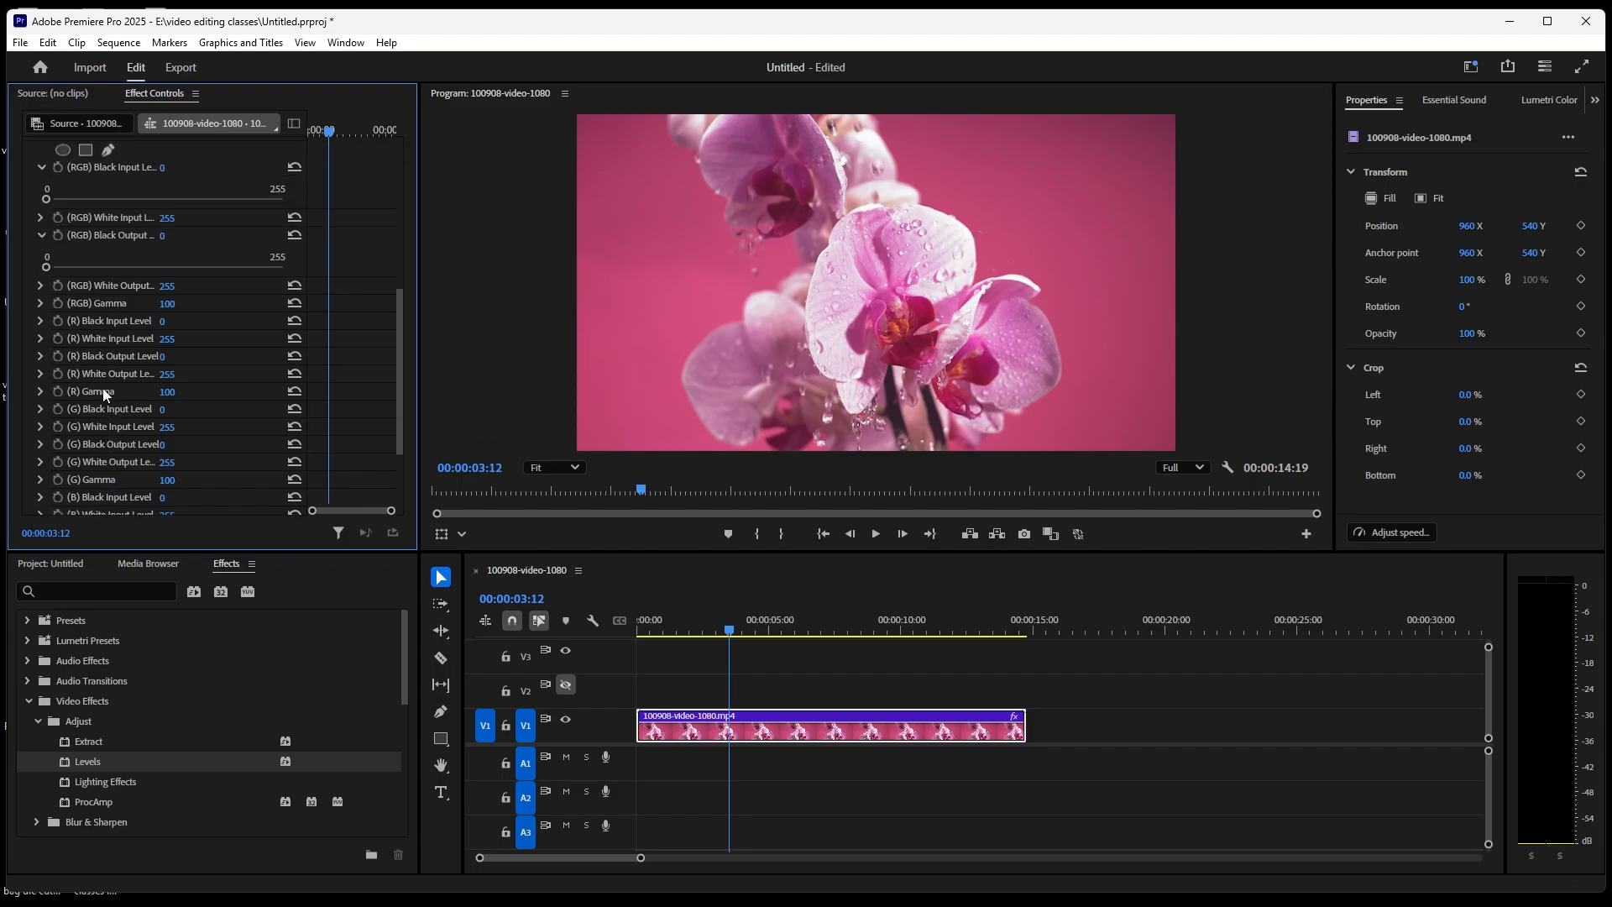
{"action": "scroll", "coordinate": [103, 391], "scroll_direction": "up", "scroll_amount": 1}
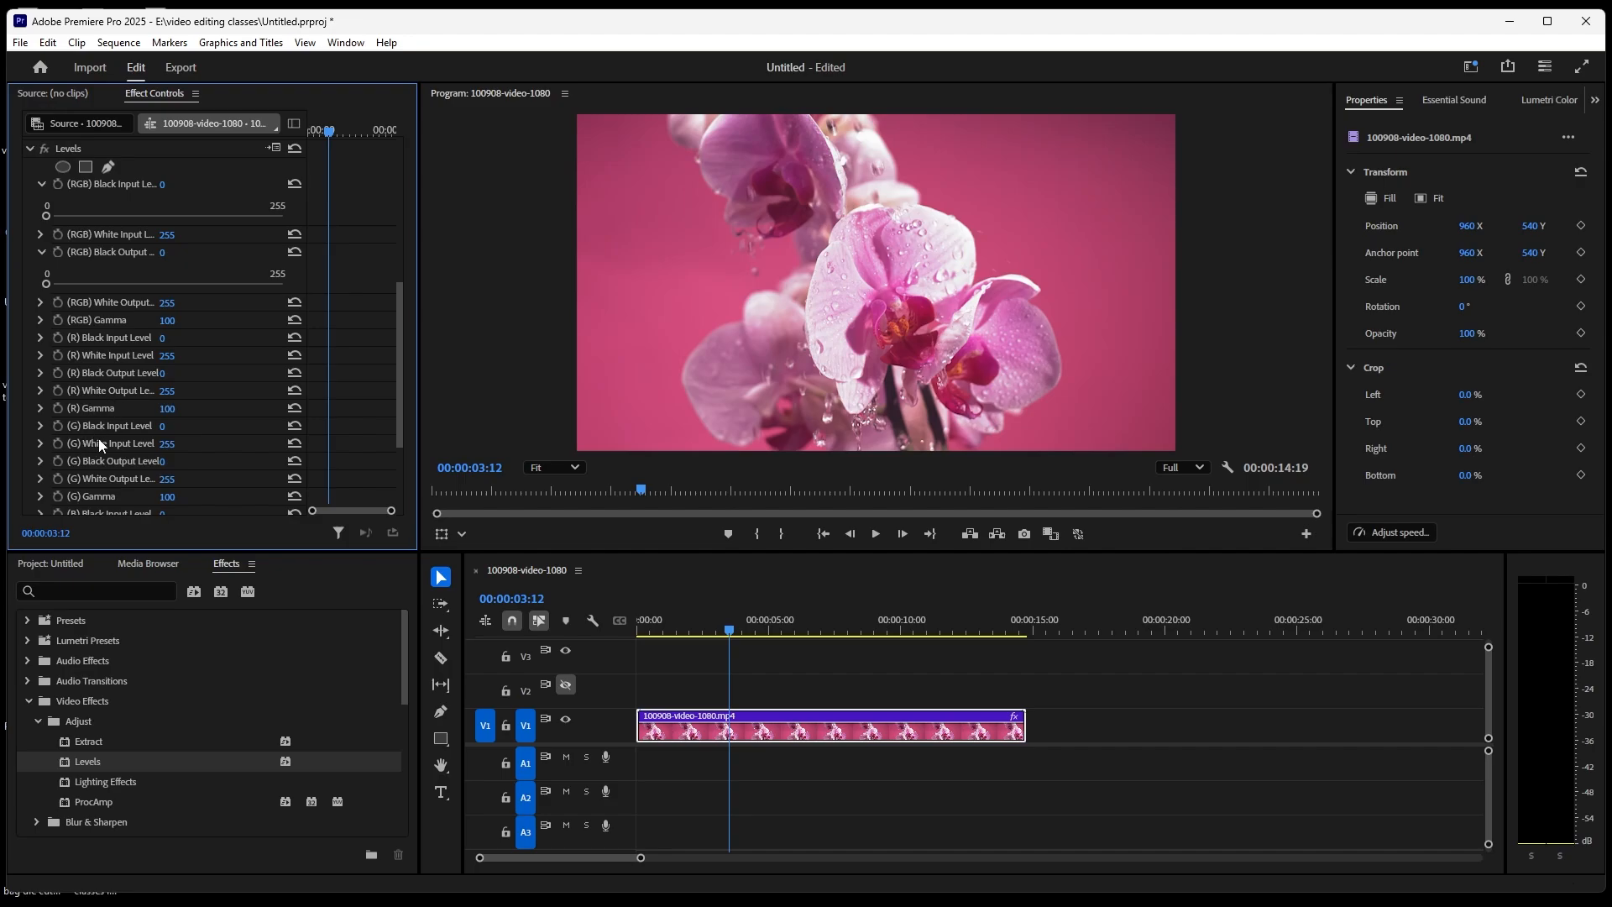
{"action": "scroll", "coordinate": [98, 438], "scroll_direction": "down", "scroll_amount": 5}
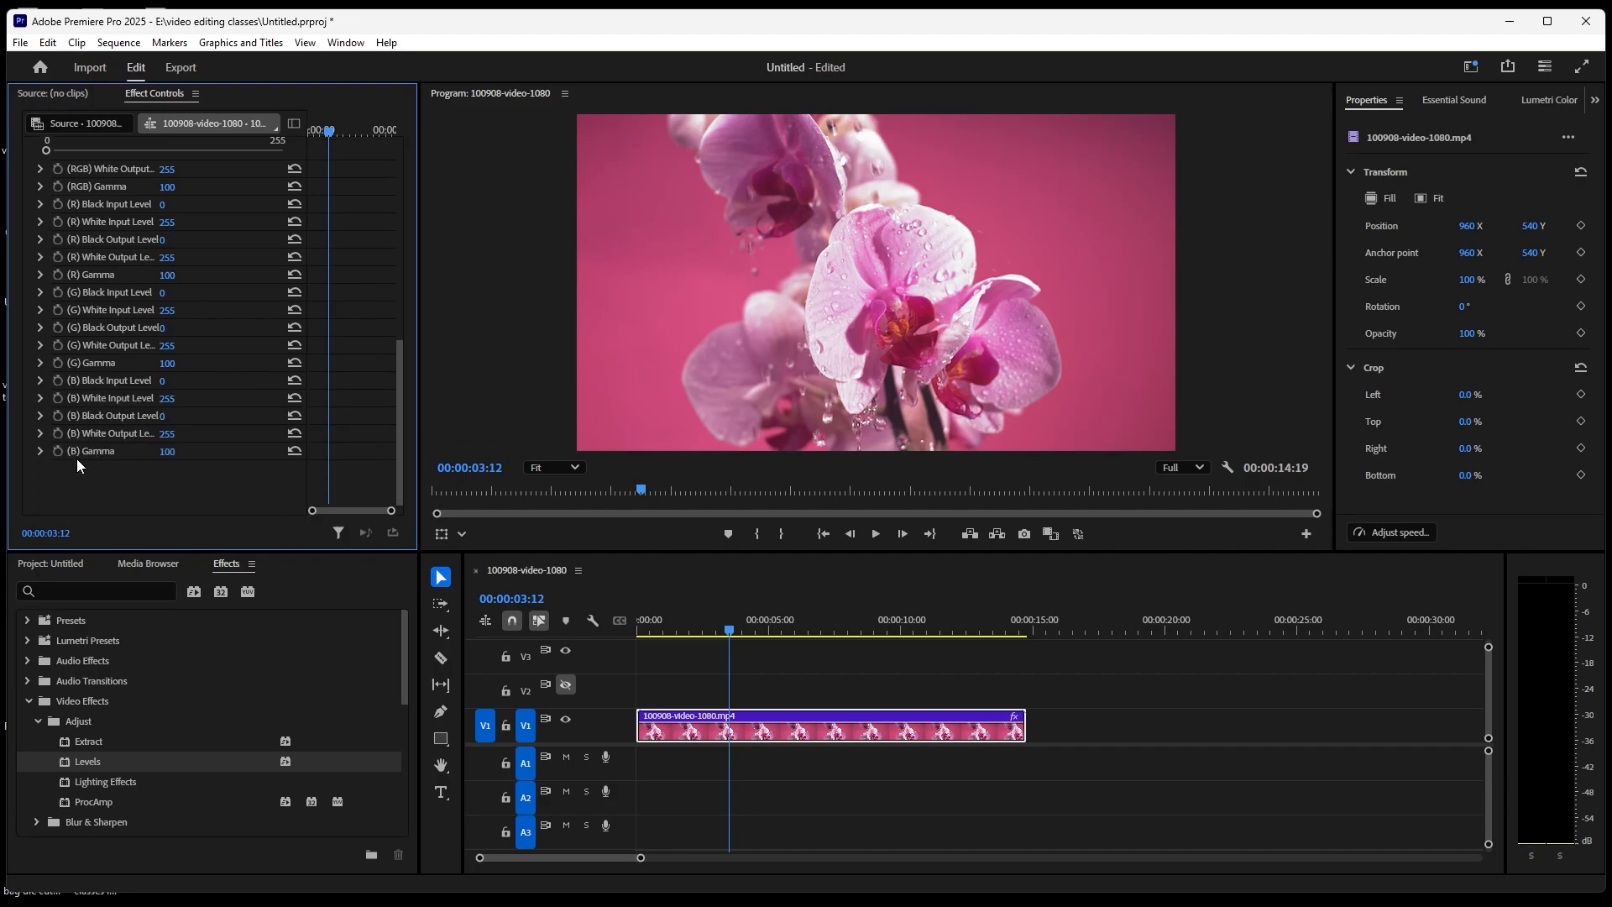
{"action": "scroll", "coordinate": [56, 415], "scroll_direction": "up", "scroll_amount": 1}
Try the (B) Black Input Level slider of the Levels effect, and undo the effect's application to the clip
{"action": "left_click", "coordinate": [41, 397]}
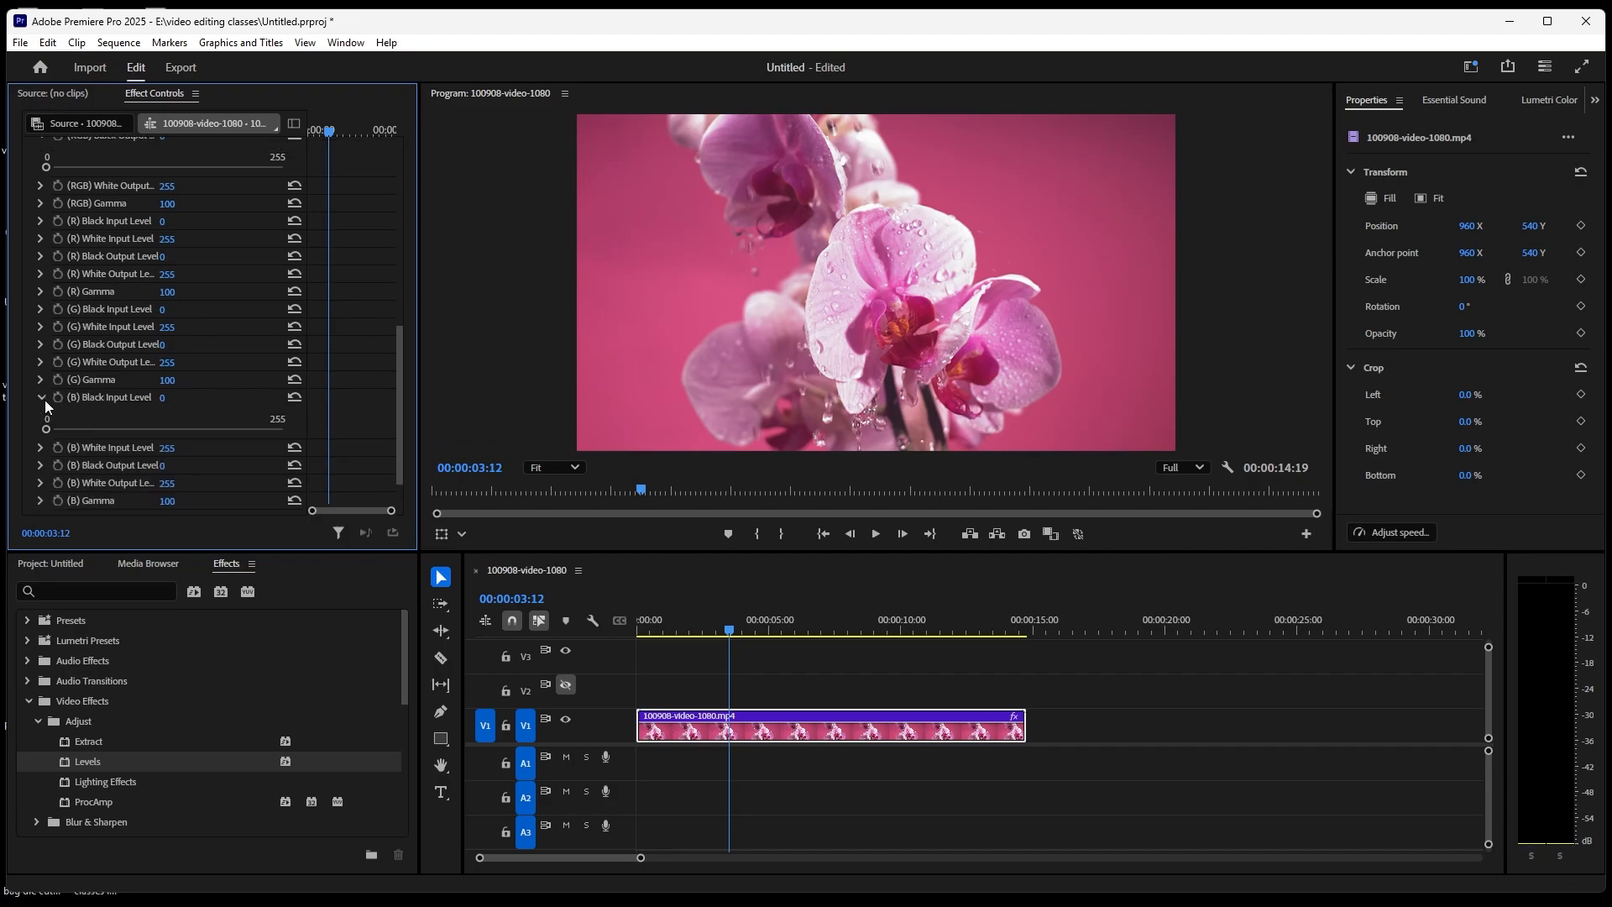
{"action": "mouse_move", "coordinate": [49, 428]}
{"action": "left_mouse_down"}
{"action": "mouse_move", "coordinate": [258, 453]}
{"action": "mouse_move", "coordinate": [108, 430]}
{"action": "mouse_move", "coordinate": [234, 435]}
{"action": "mouse_move", "coordinate": [45, 437]}
{"action": "left_mouse_up"}
{"action": "left_click", "coordinate": [41, 398]}
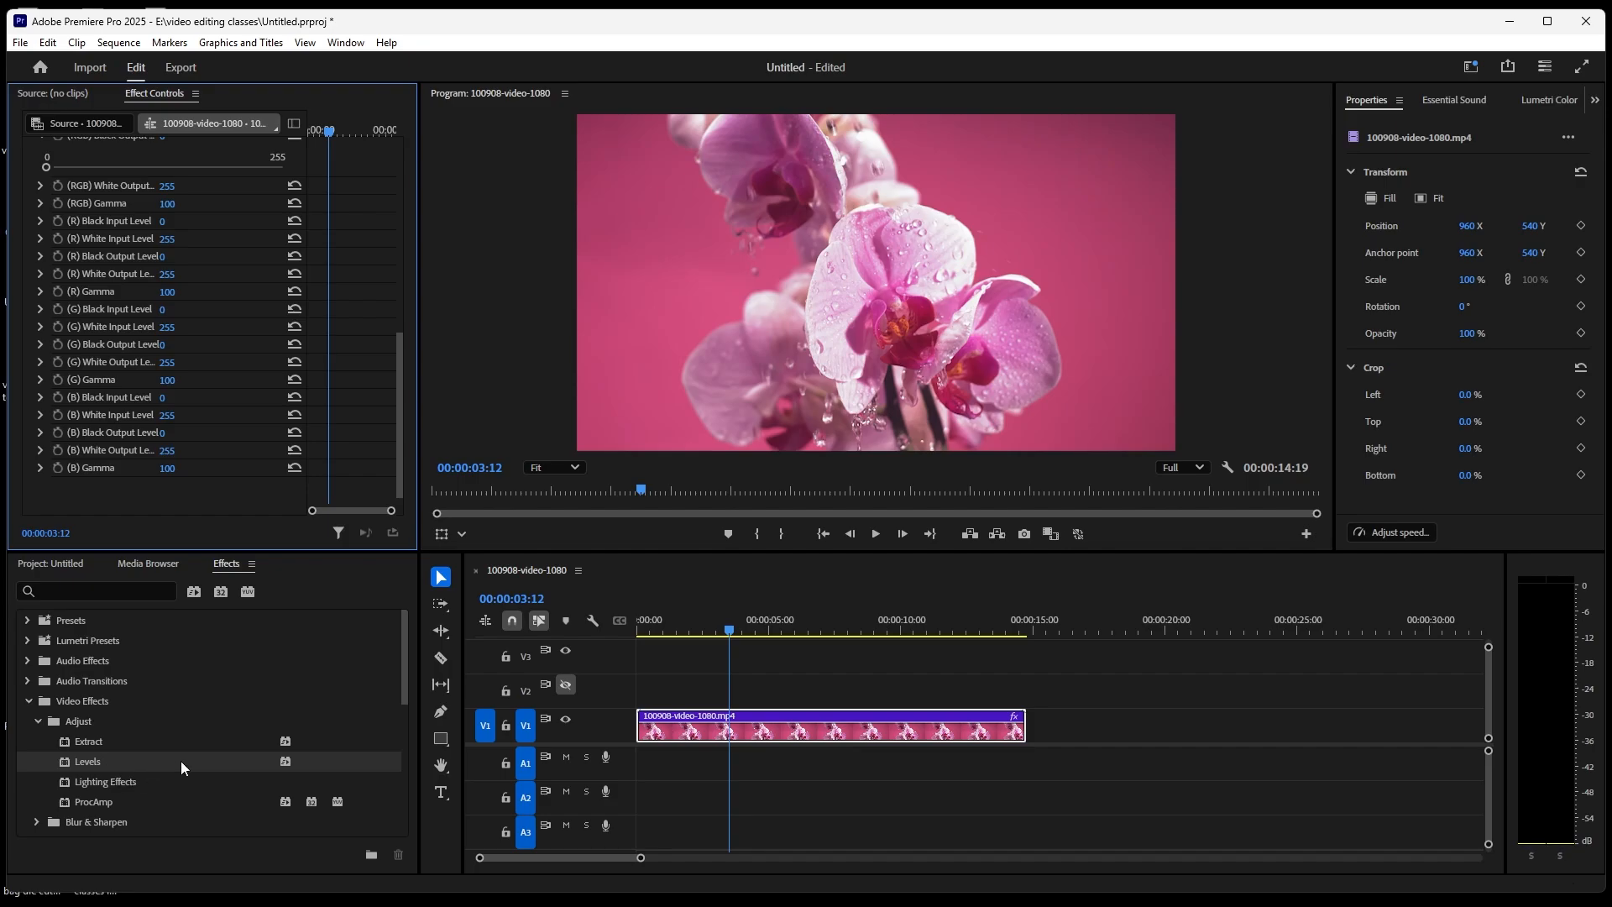
{"action": "key", "text": "ctrl+z"}
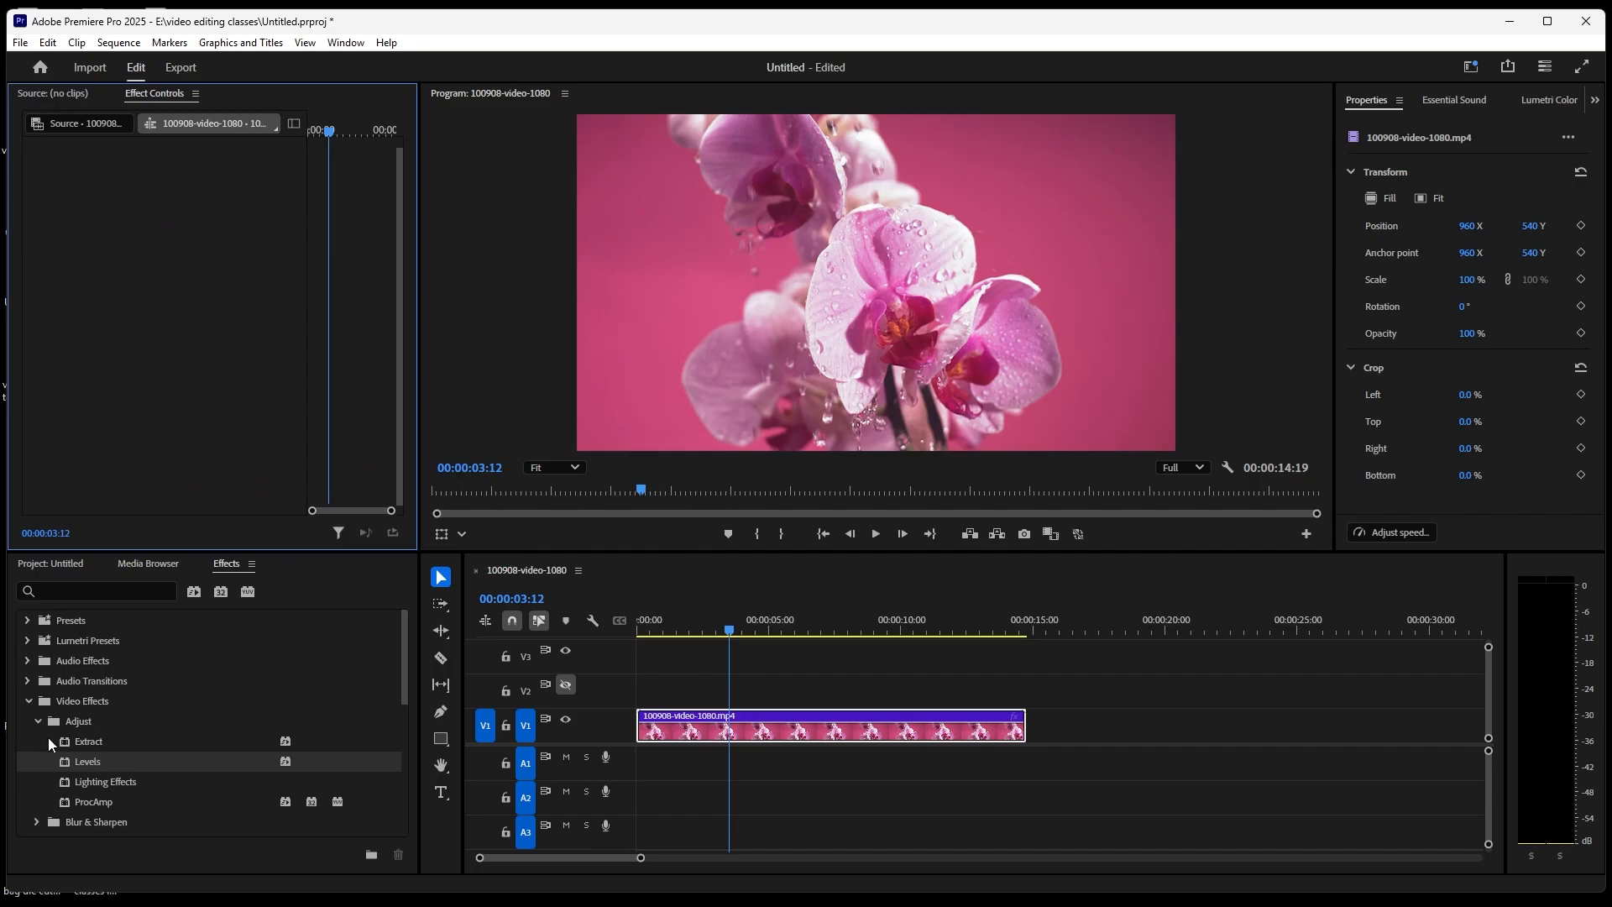
Apply the Lighting Effects effect to the orchid clip on V1 and play it back from the start
{"action": "left_click", "coordinate": [112, 784]}
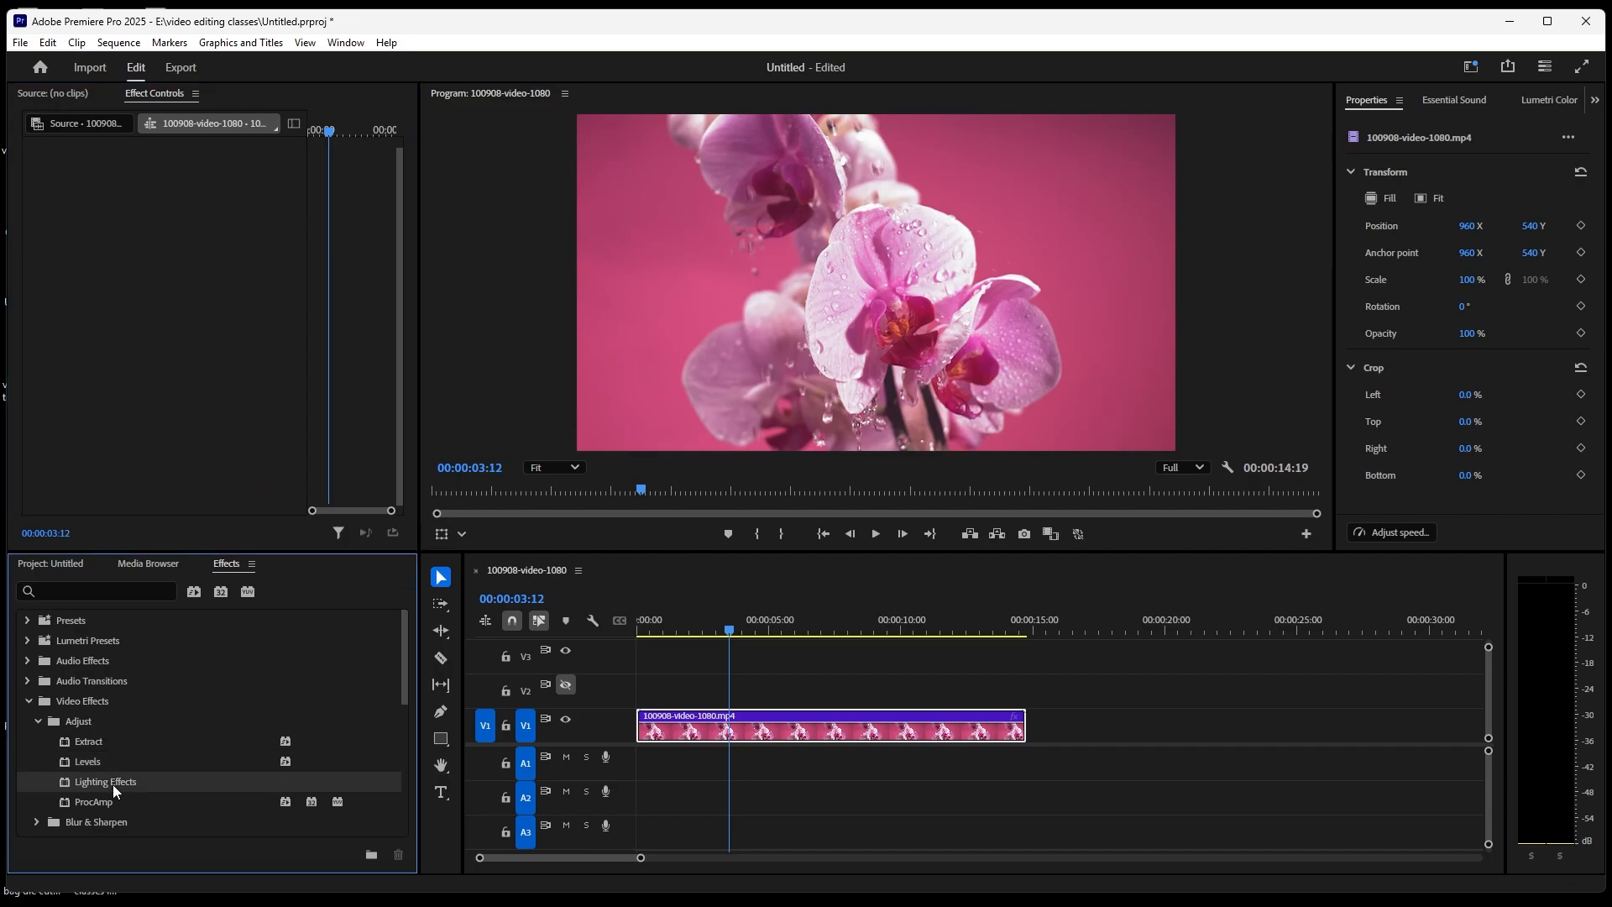
{"action": "left_click_drag", "start_coordinate": [115, 782], "coordinate": [668, 728]}
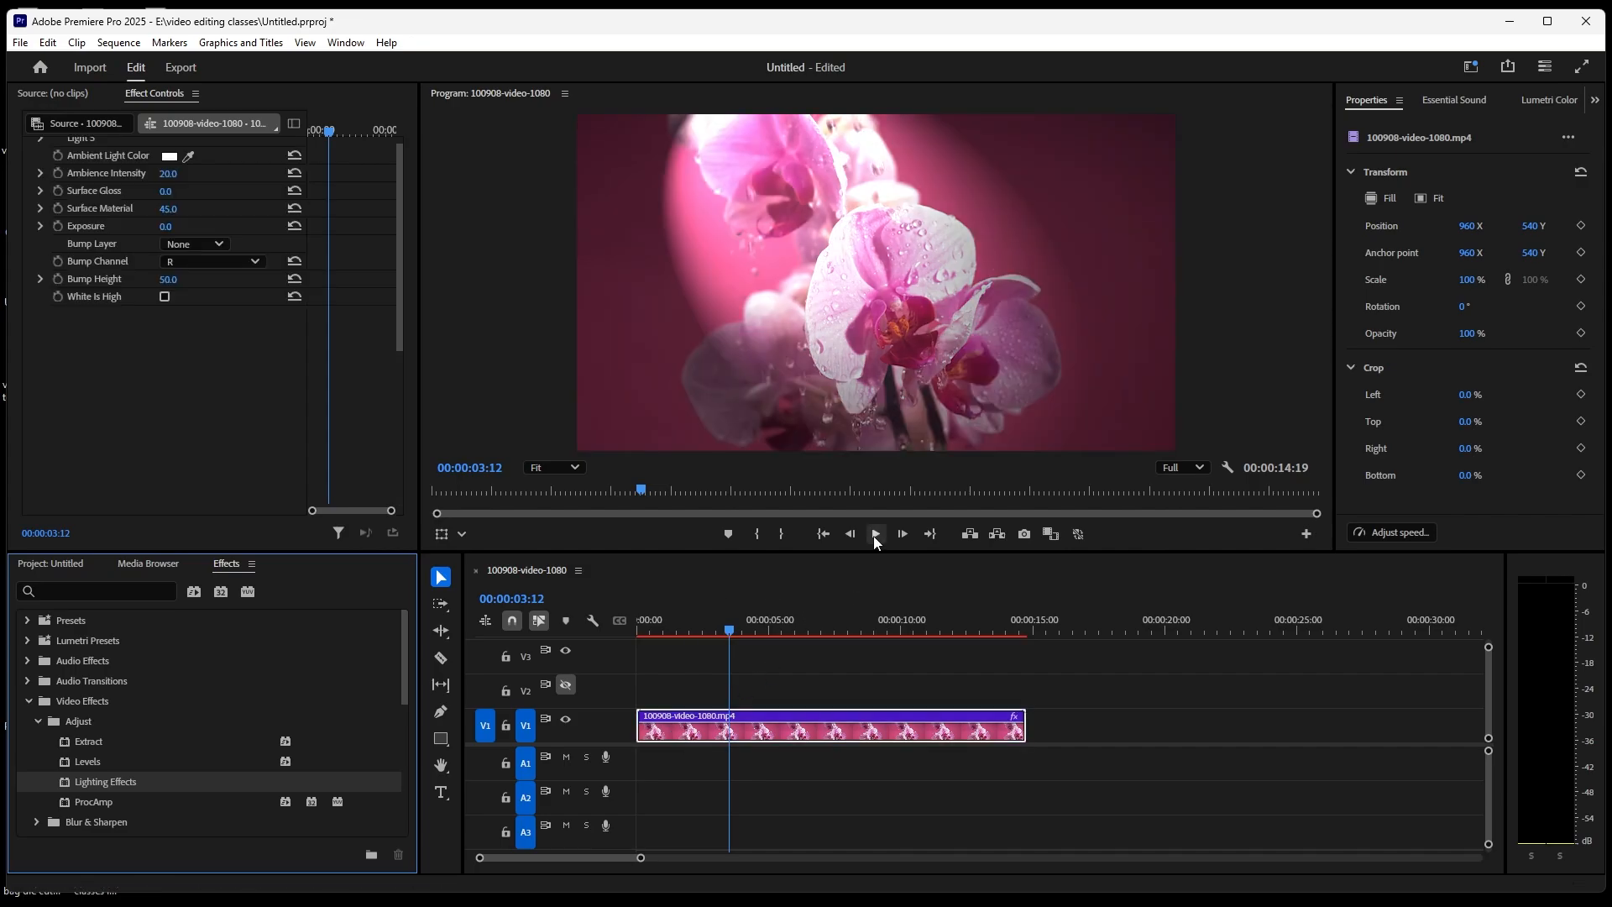
{"action": "left_click", "coordinate": [829, 532]}
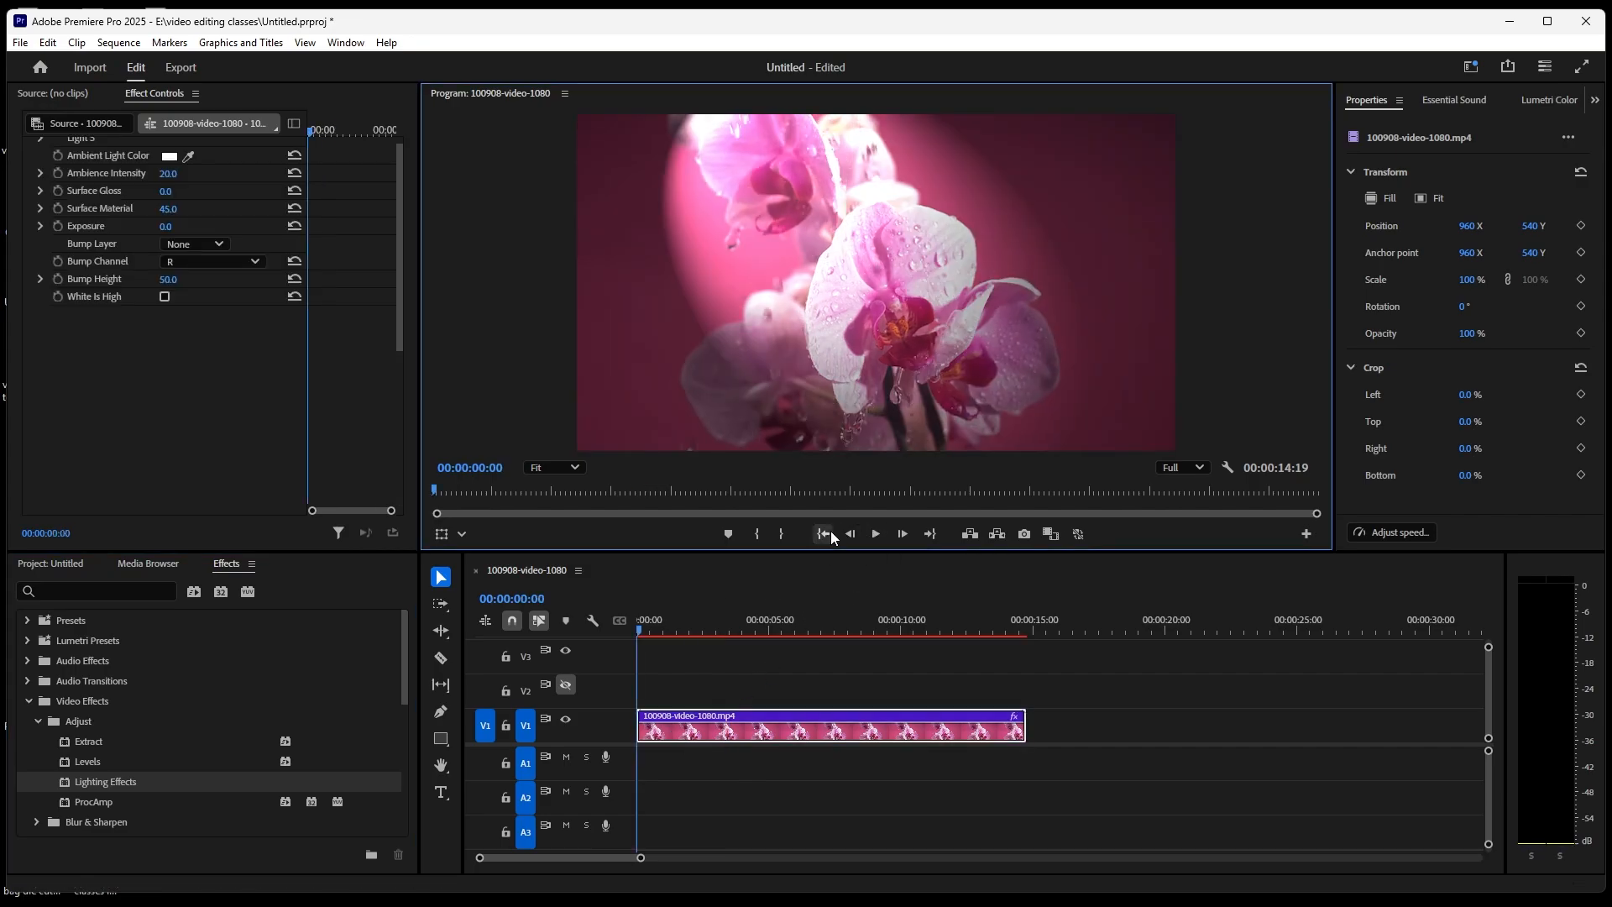
{"action": "left_click", "coordinate": [868, 534]}
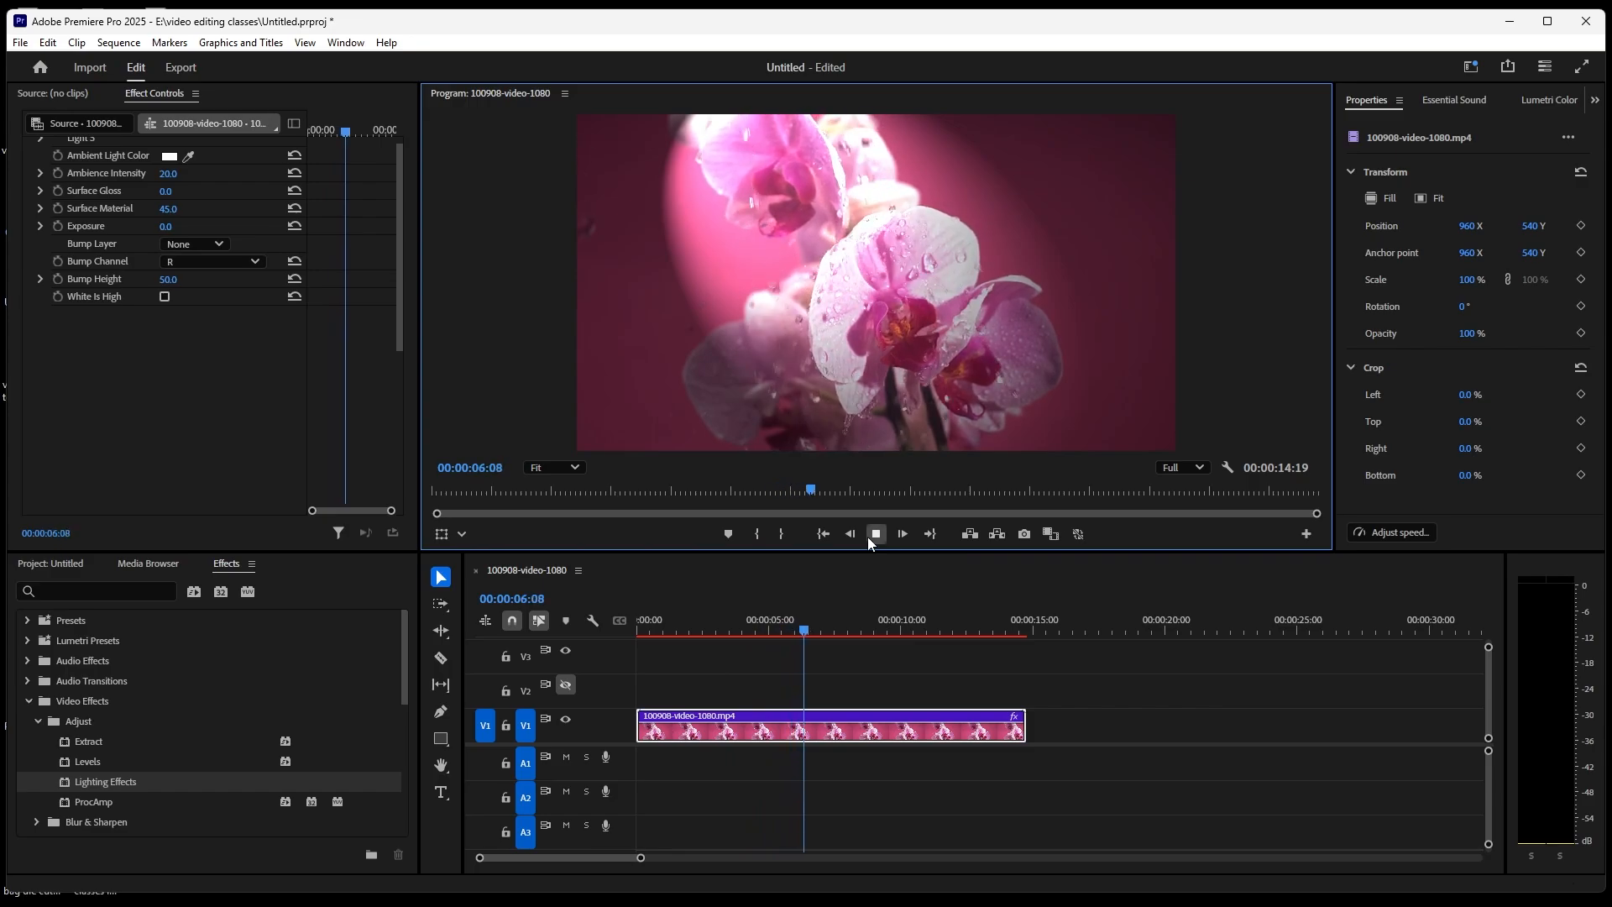
{"action": "left_click", "coordinate": [868, 537]}
{"action": "left_click", "coordinate": [823, 534]}
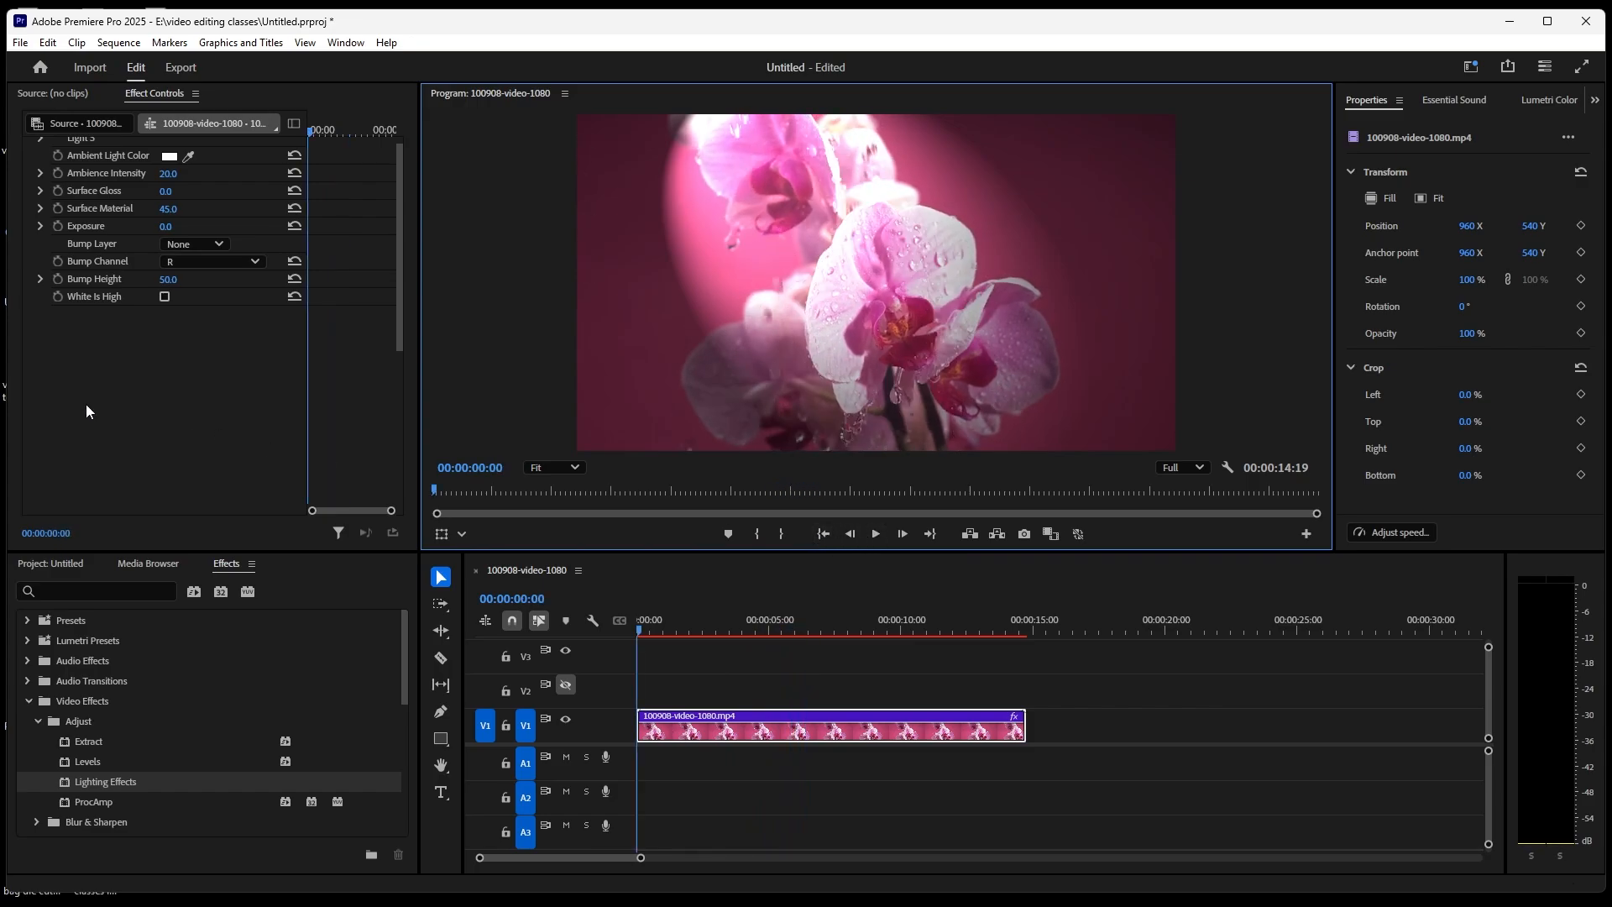
Expand the Light 1 parameters of the Lighting Effects effect
{"action": "left_click_drag", "start_coordinate": [396, 344], "coordinate": [401, 511]}
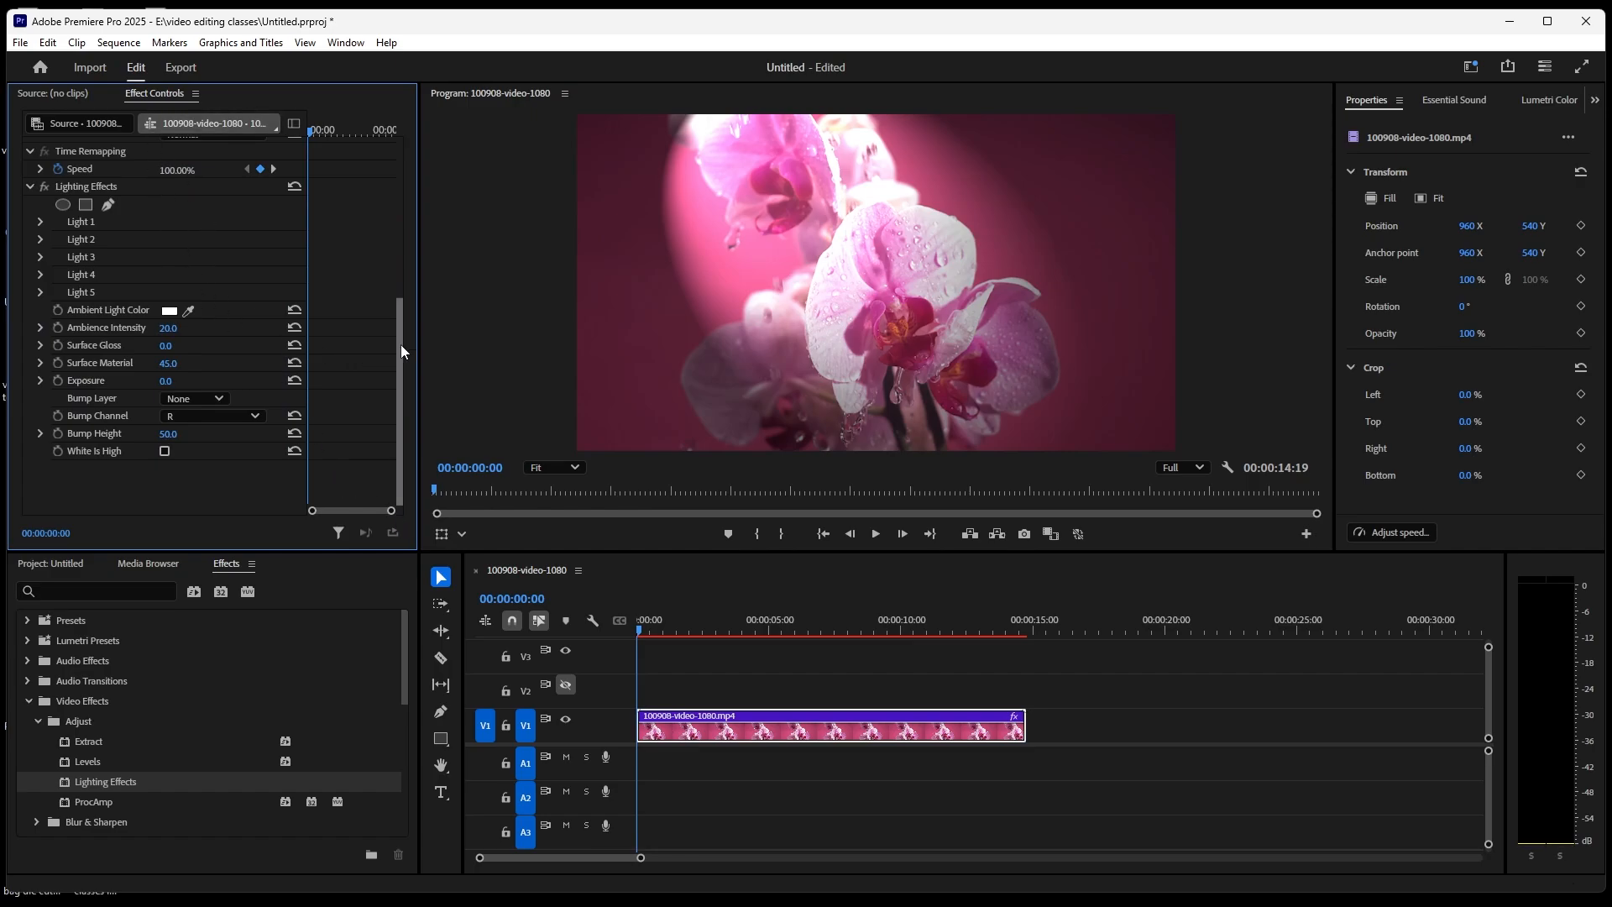
{"action": "scroll", "coordinate": [400, 344], "scroll_direction": "up", "scroll_amount": 2}
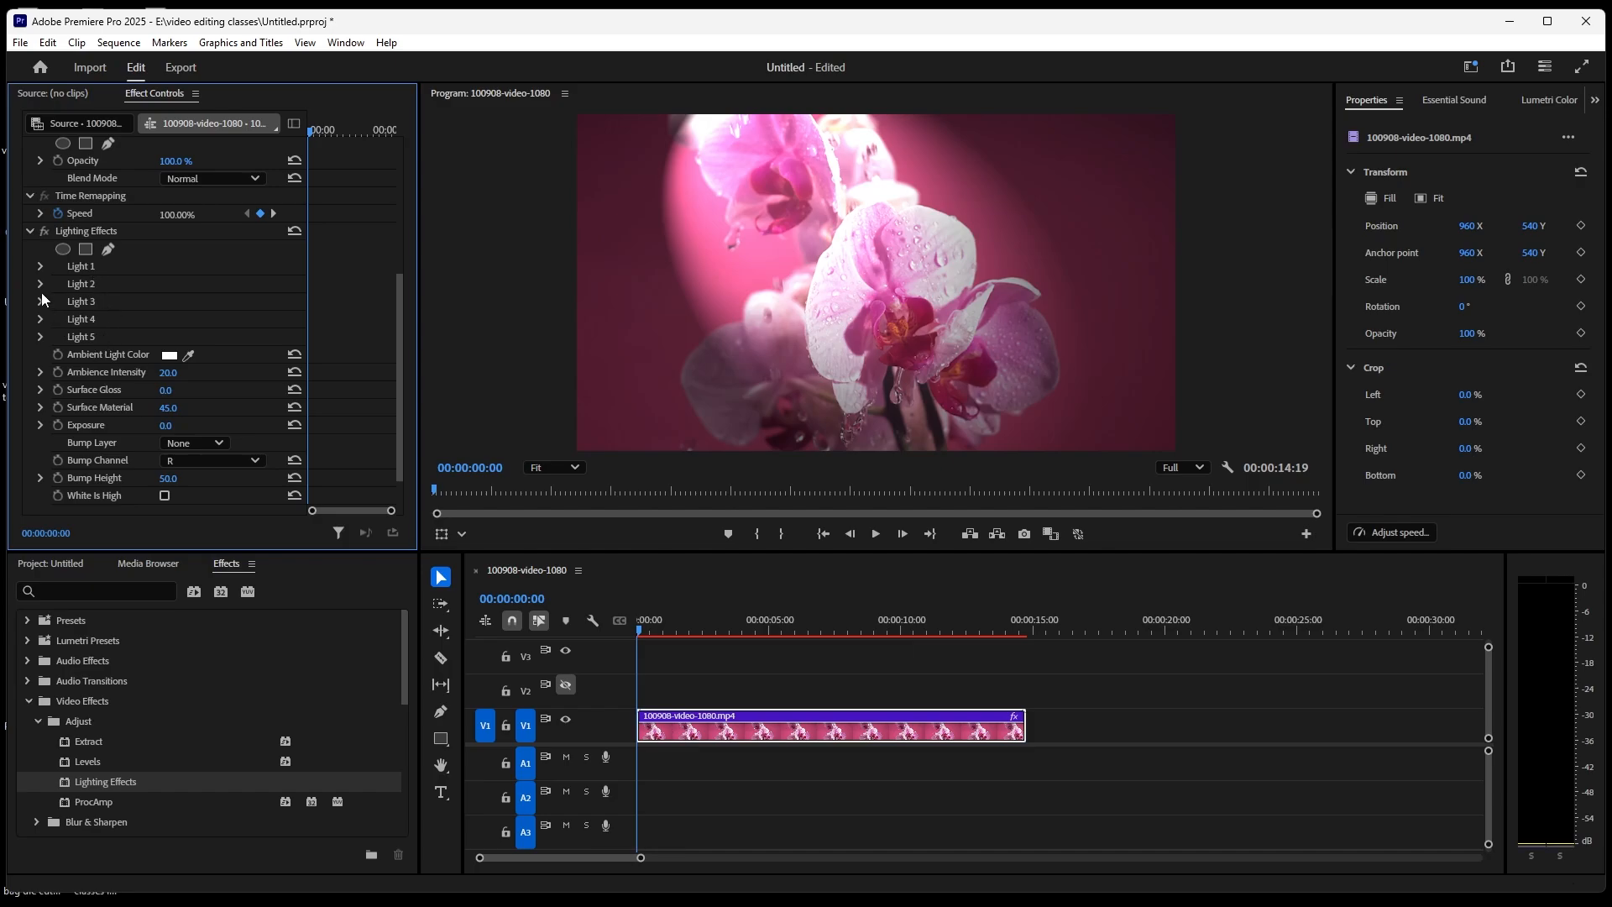
{"action": "left_click", "coordinate": [41, 266]}
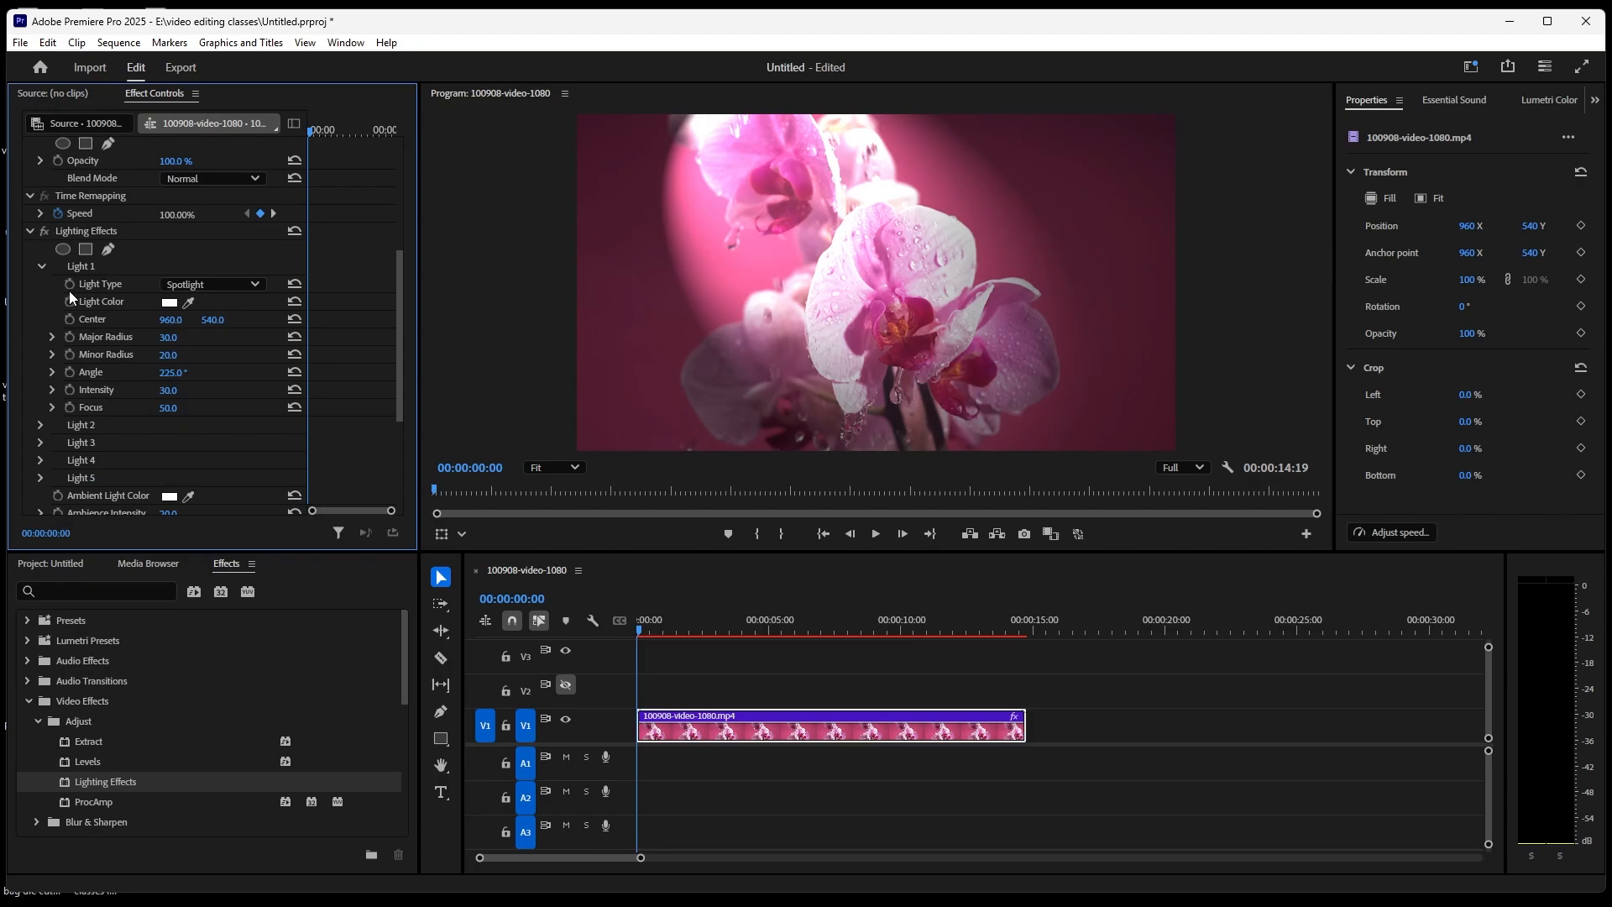
Try the Directional and Omni light types for Light 1, and return it to Spotlight
{"action": "left_click", "coordinate": [254, 285]}
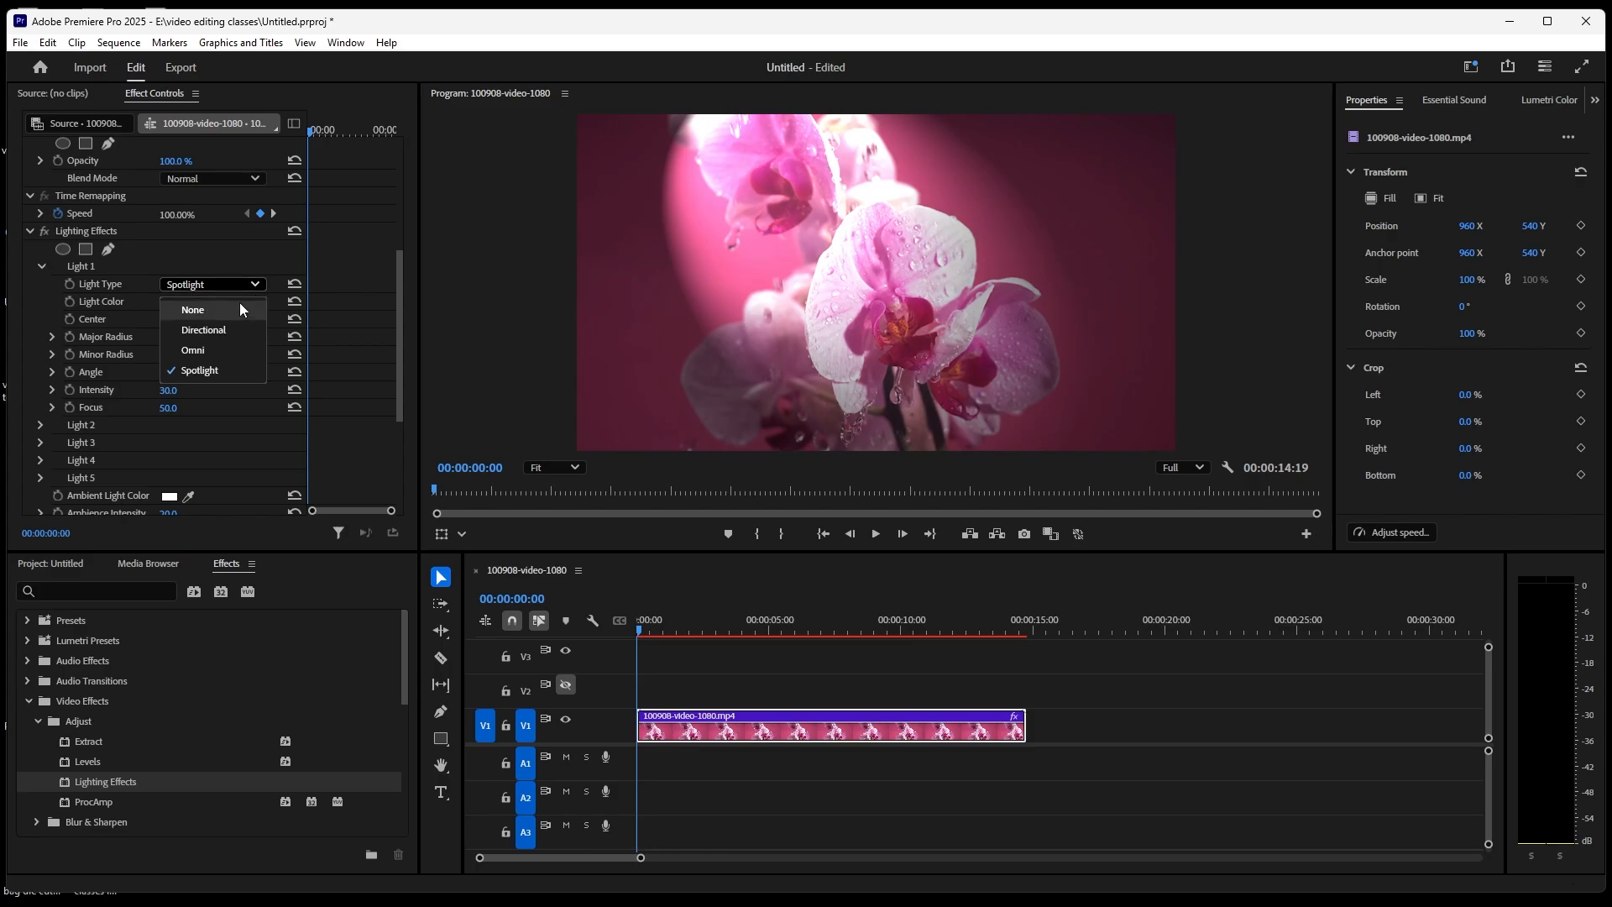
{"action": "left_click", "coordinate": [216, 331]}
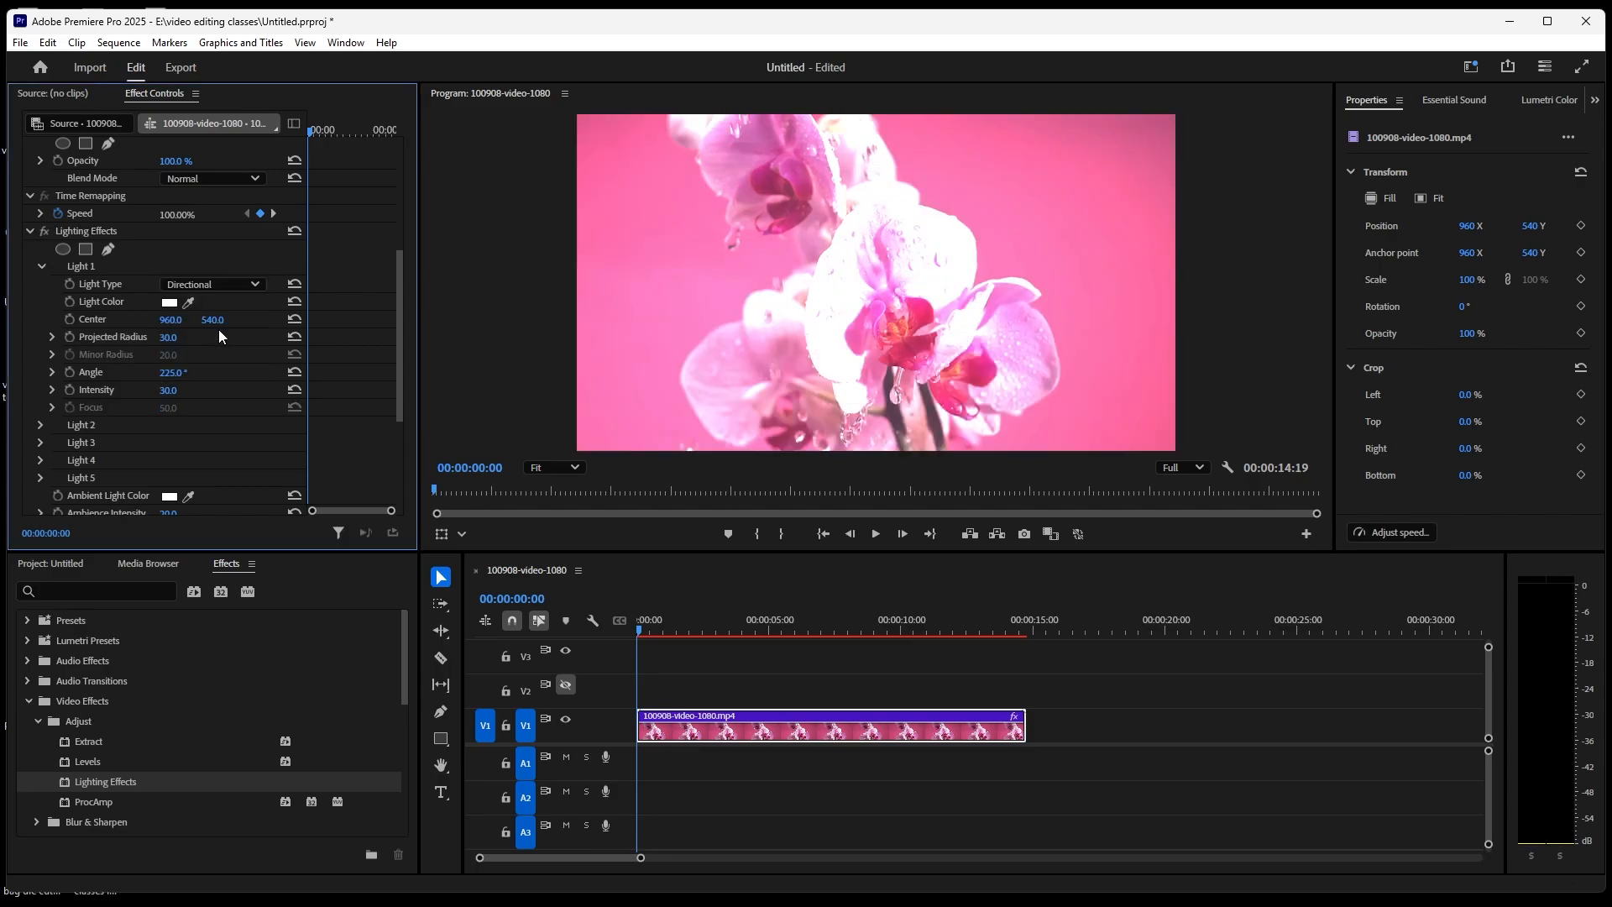
{"action": "left_click", "coordinate": [252, 285]}
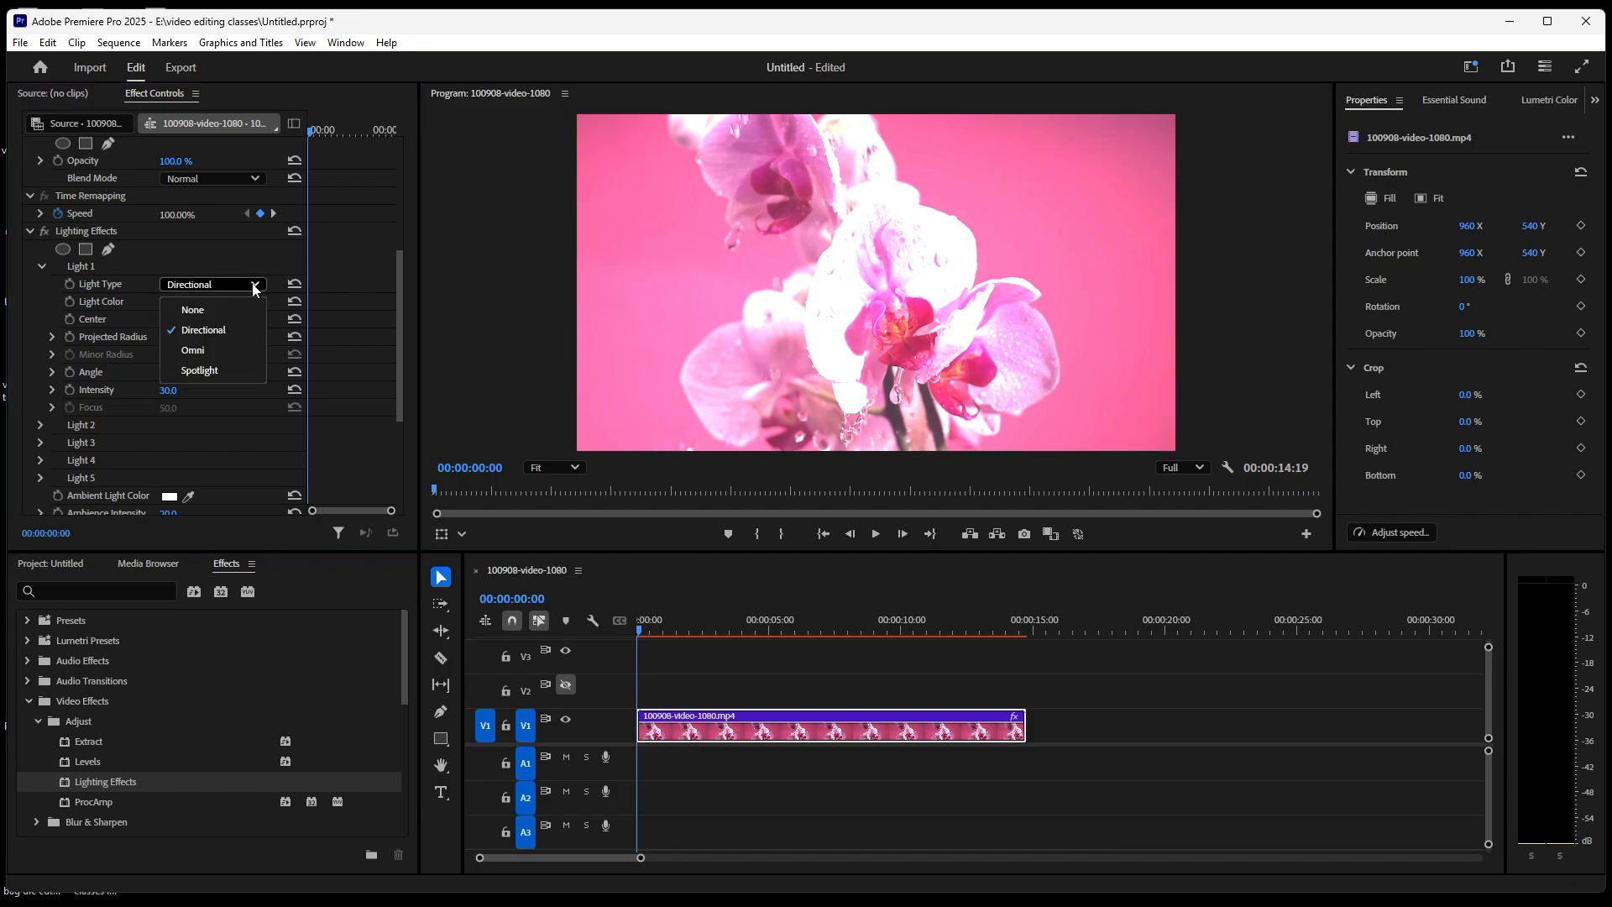
{"action": "left_click", "coordinate": [224, 346]}
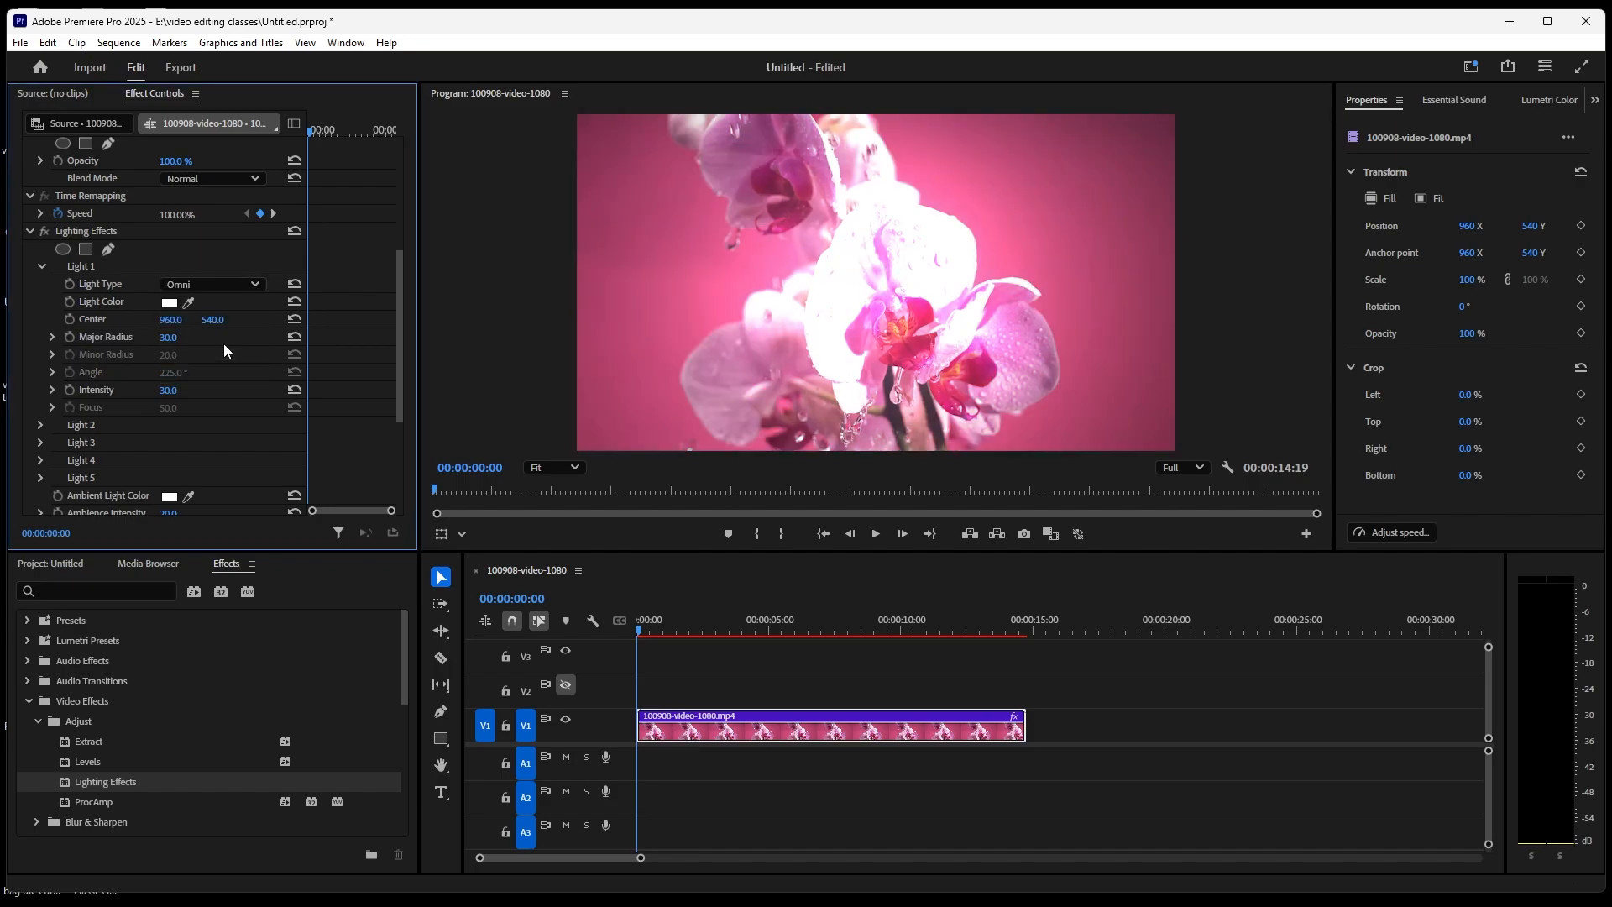
{"action": "left_click", "coordinate": [244, 287]}
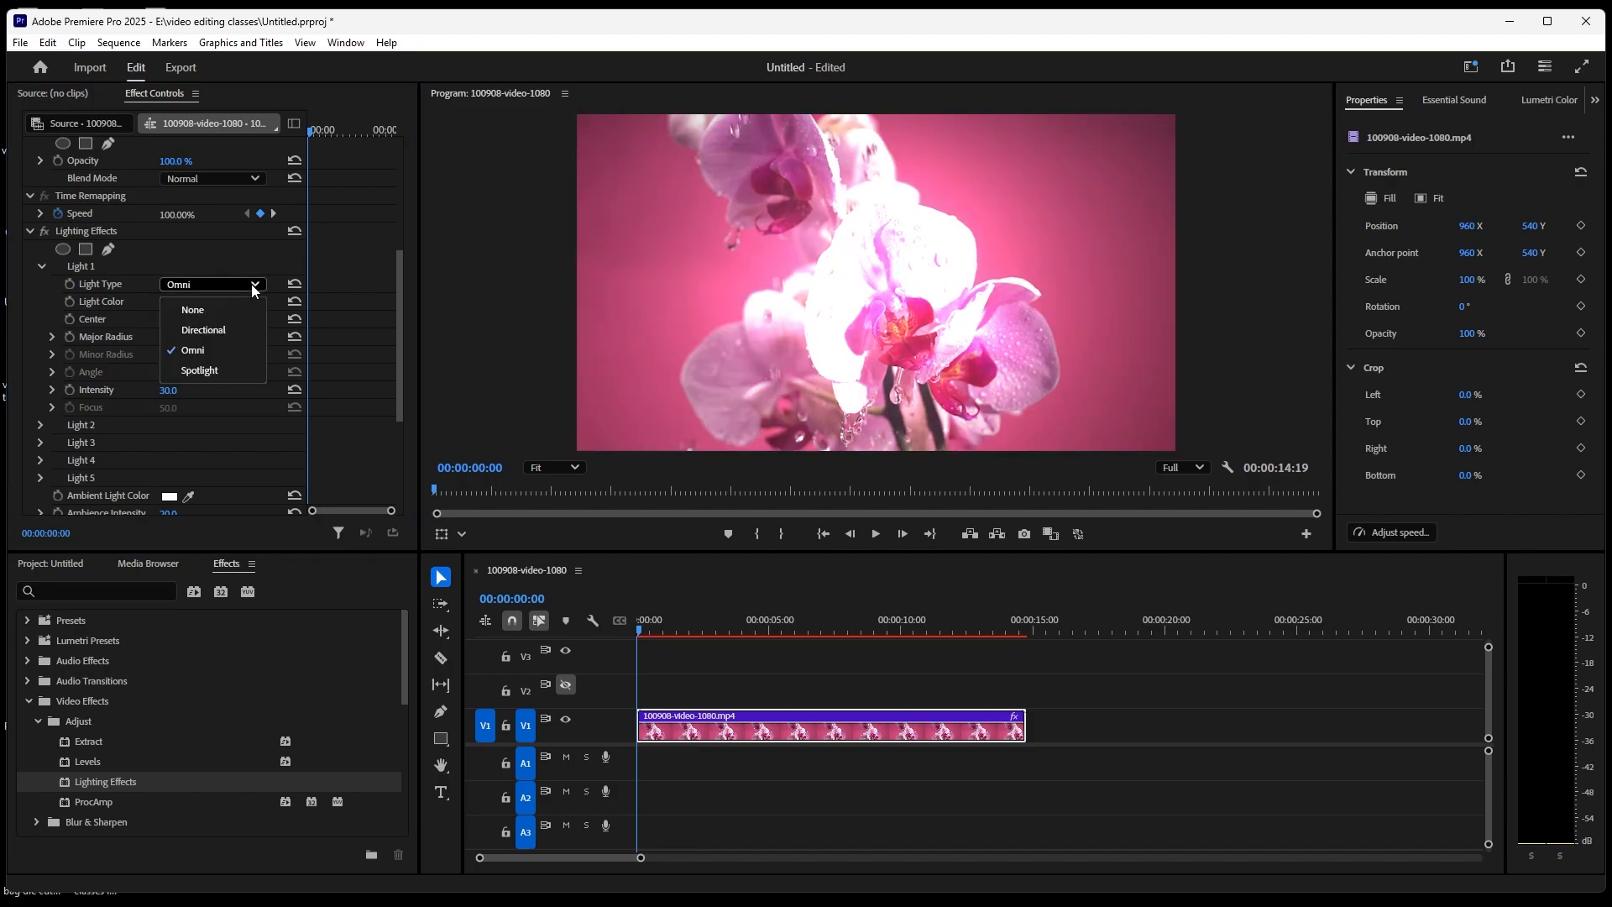
{"action": "left_click", "coordinate": [223, 368]}
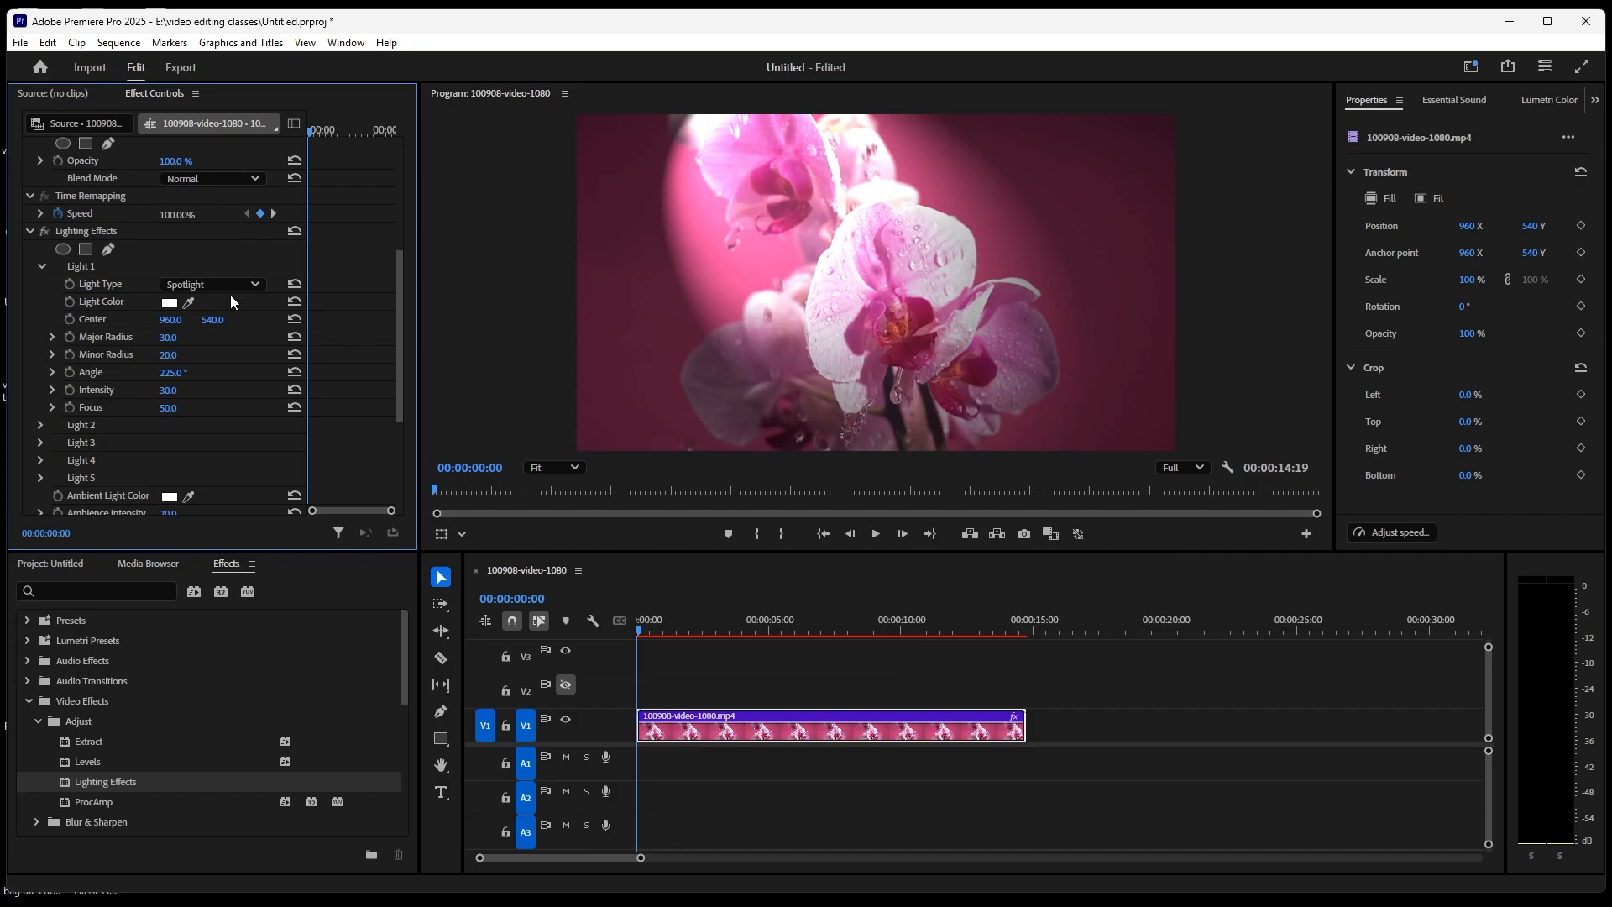
Keyframe Light 1's Light Type as None at the clip's start and as Spotlight at 00:00:01:13
{"action": "left_click", "coordinate": [255, 286]}
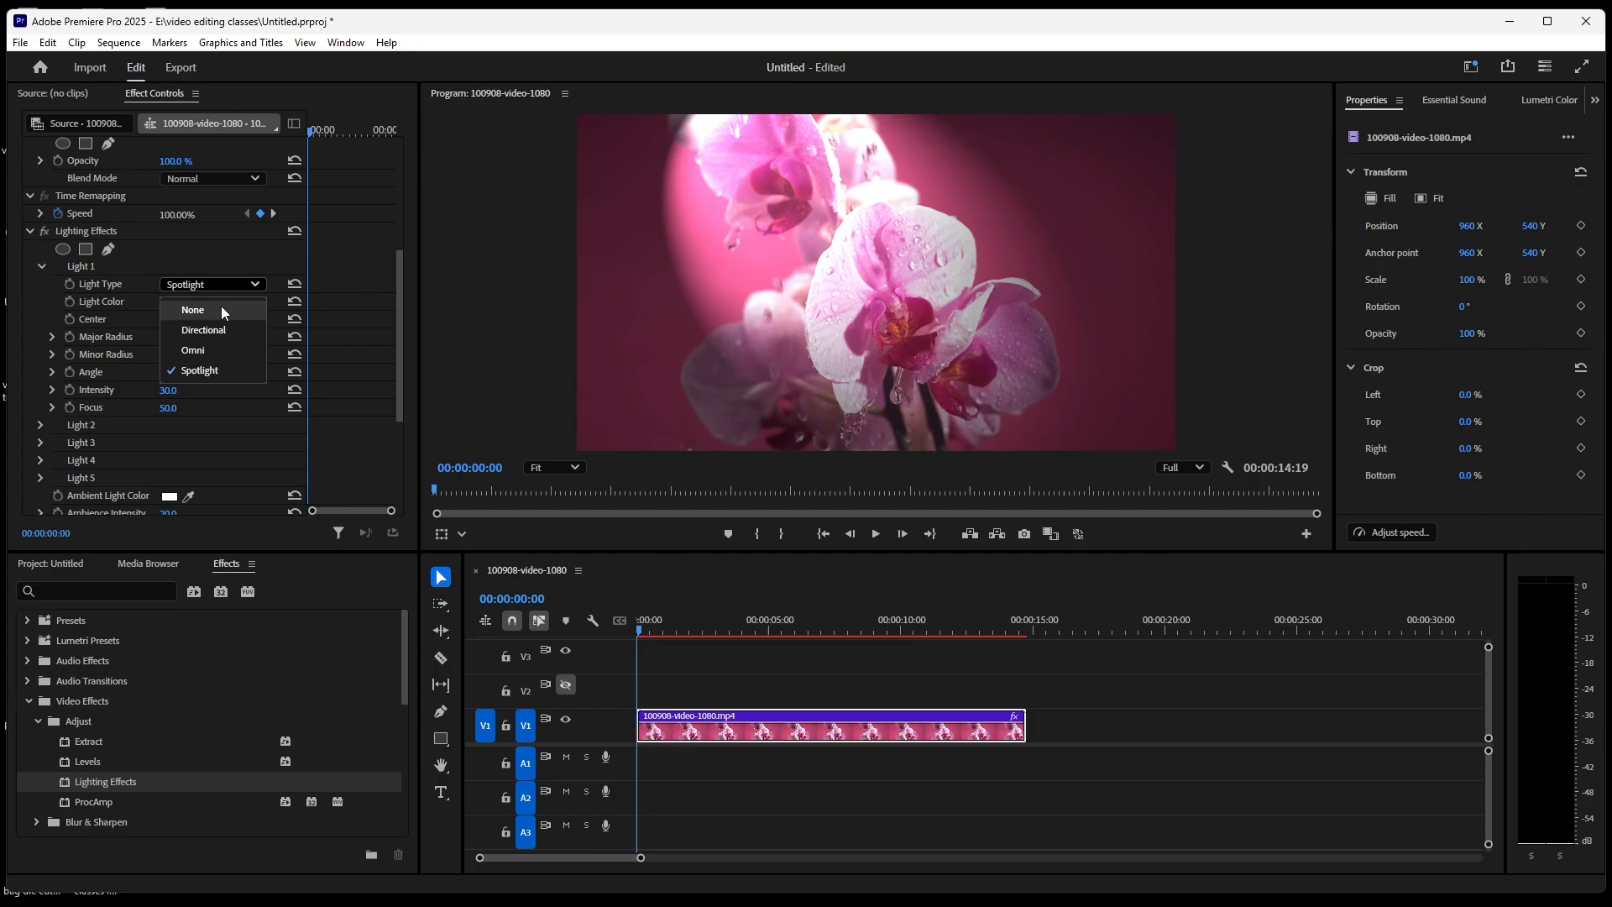
{"action": "left_click", "coordinate": [221, 311]}
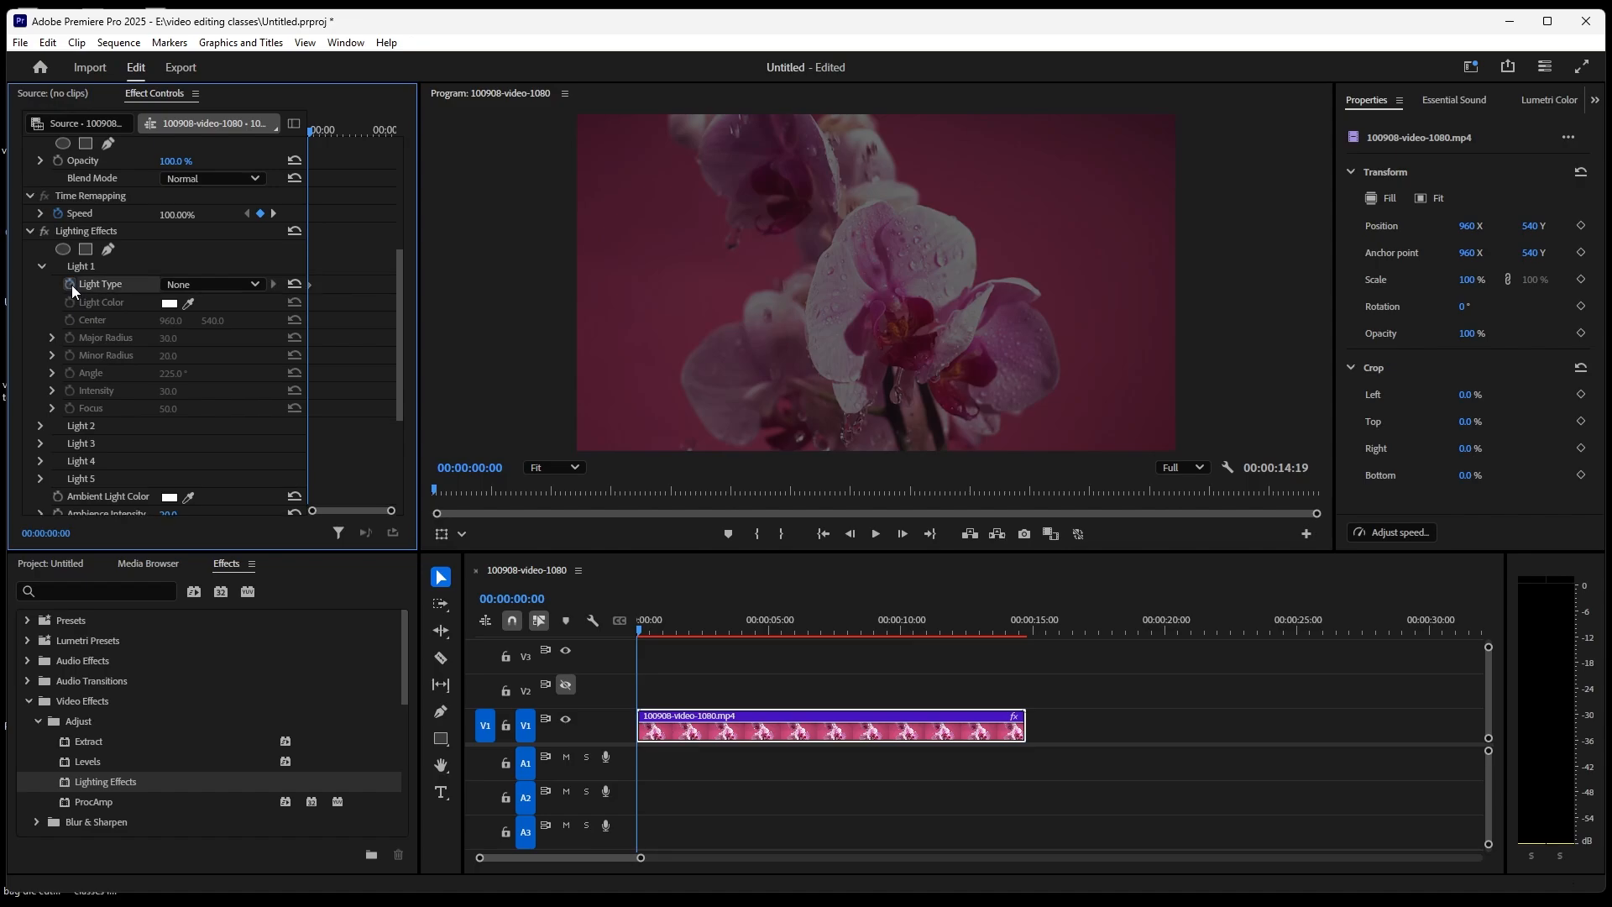
{"action": "key", "text": "space"}
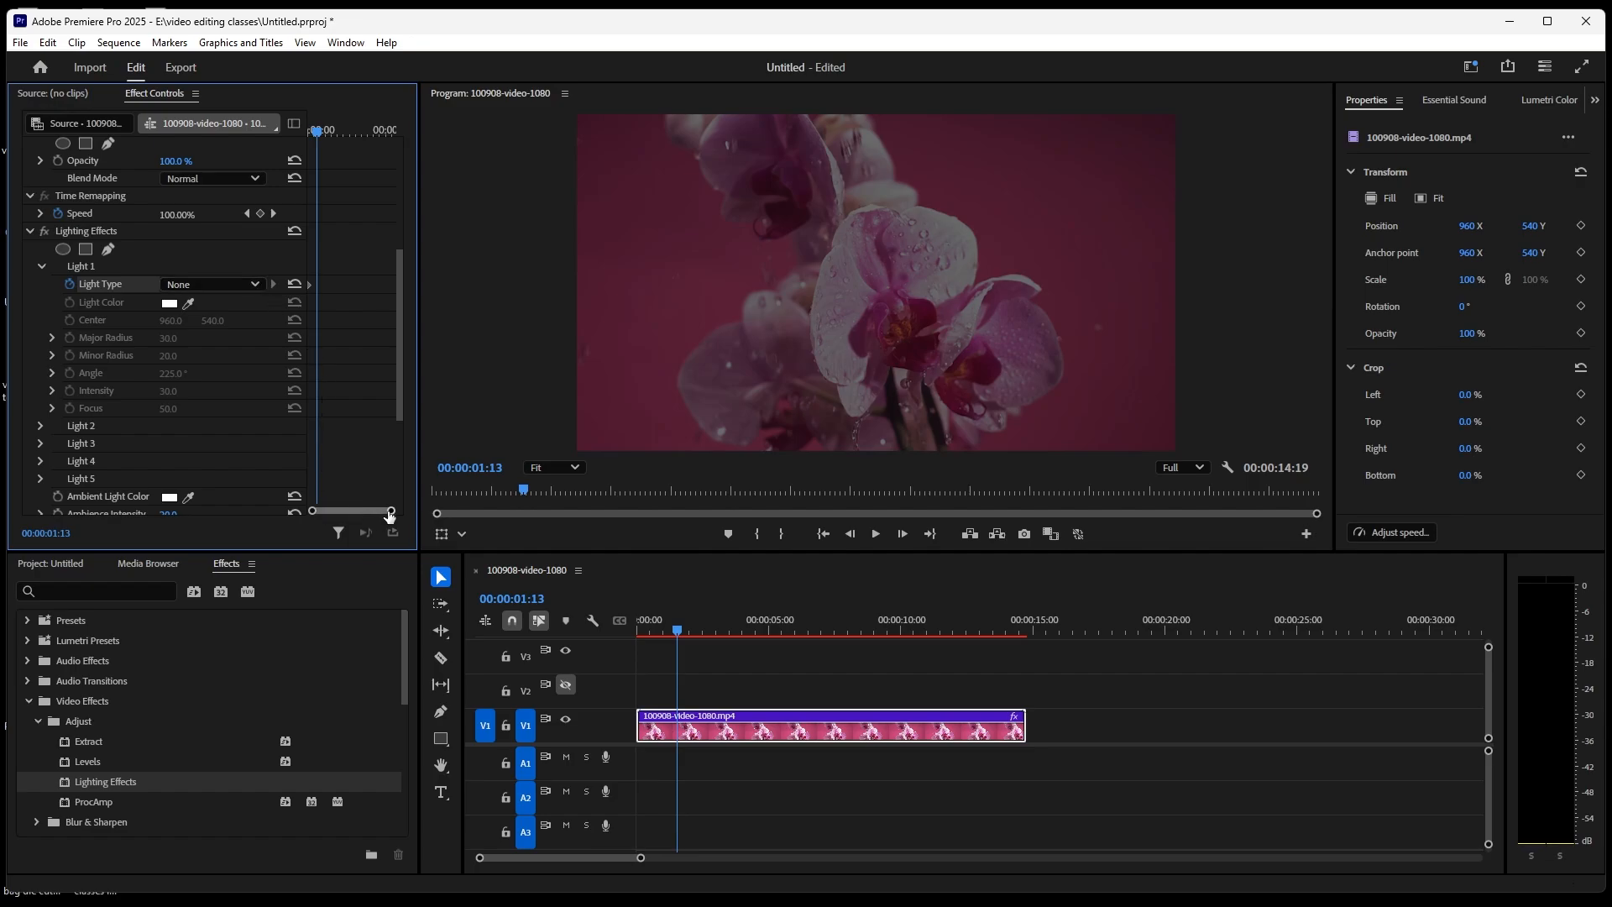
{"action": "left_click_drag", "start_coordinate": [392, 510], "coordinate": [375, 510]}
{"action": "left_click", "coordinate": [254, 285]}
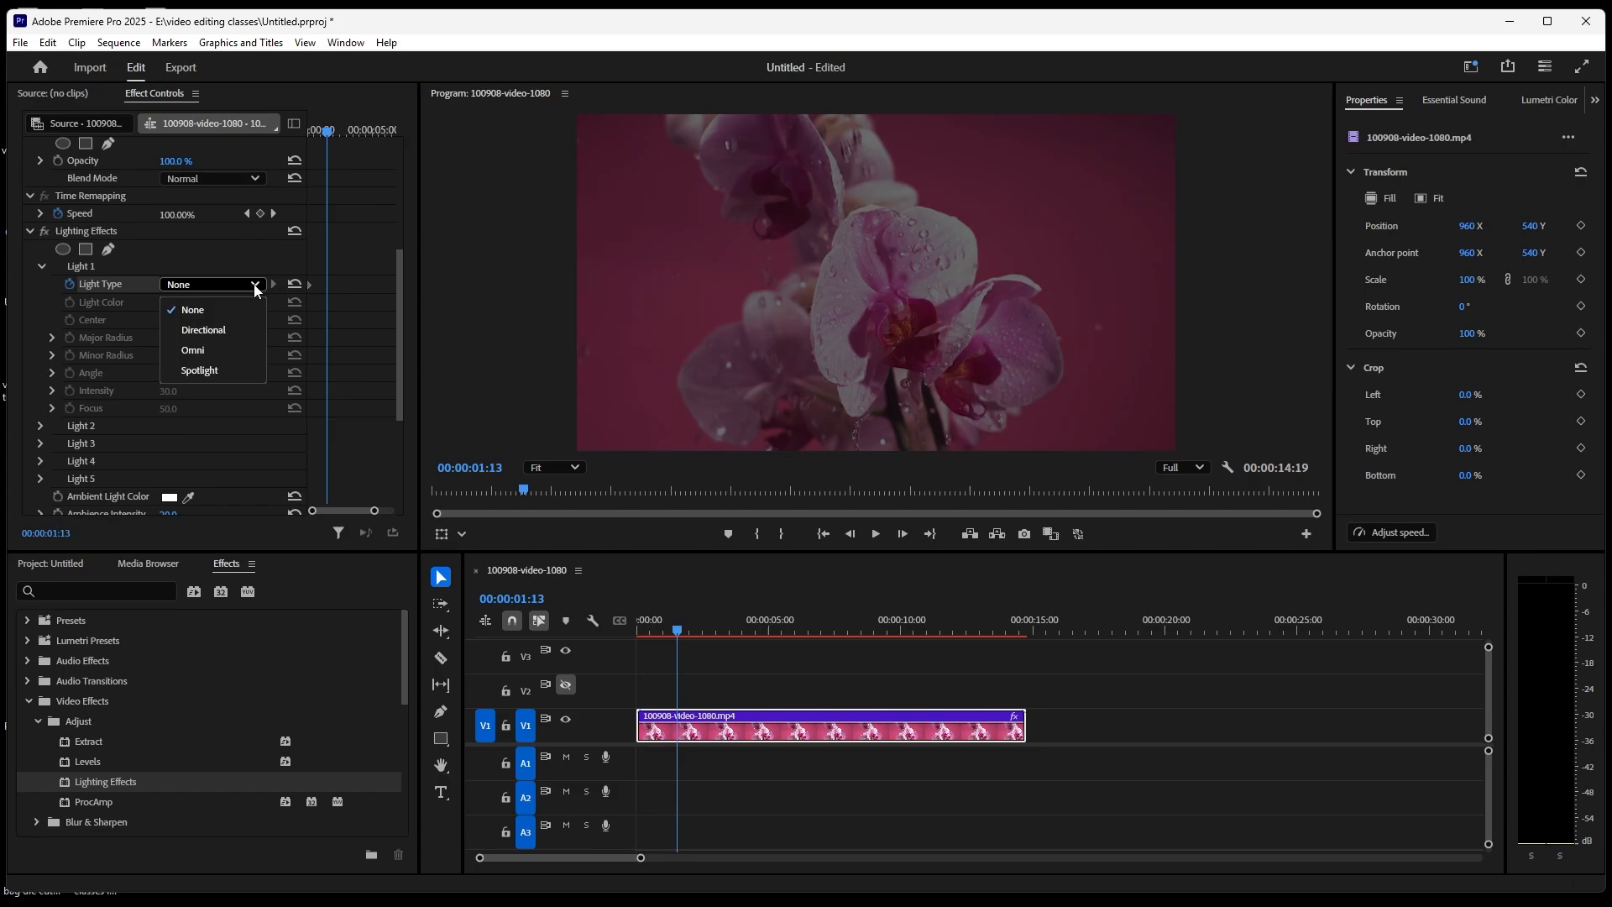
{"action": "left_click", "coordinate": [217, 370]}
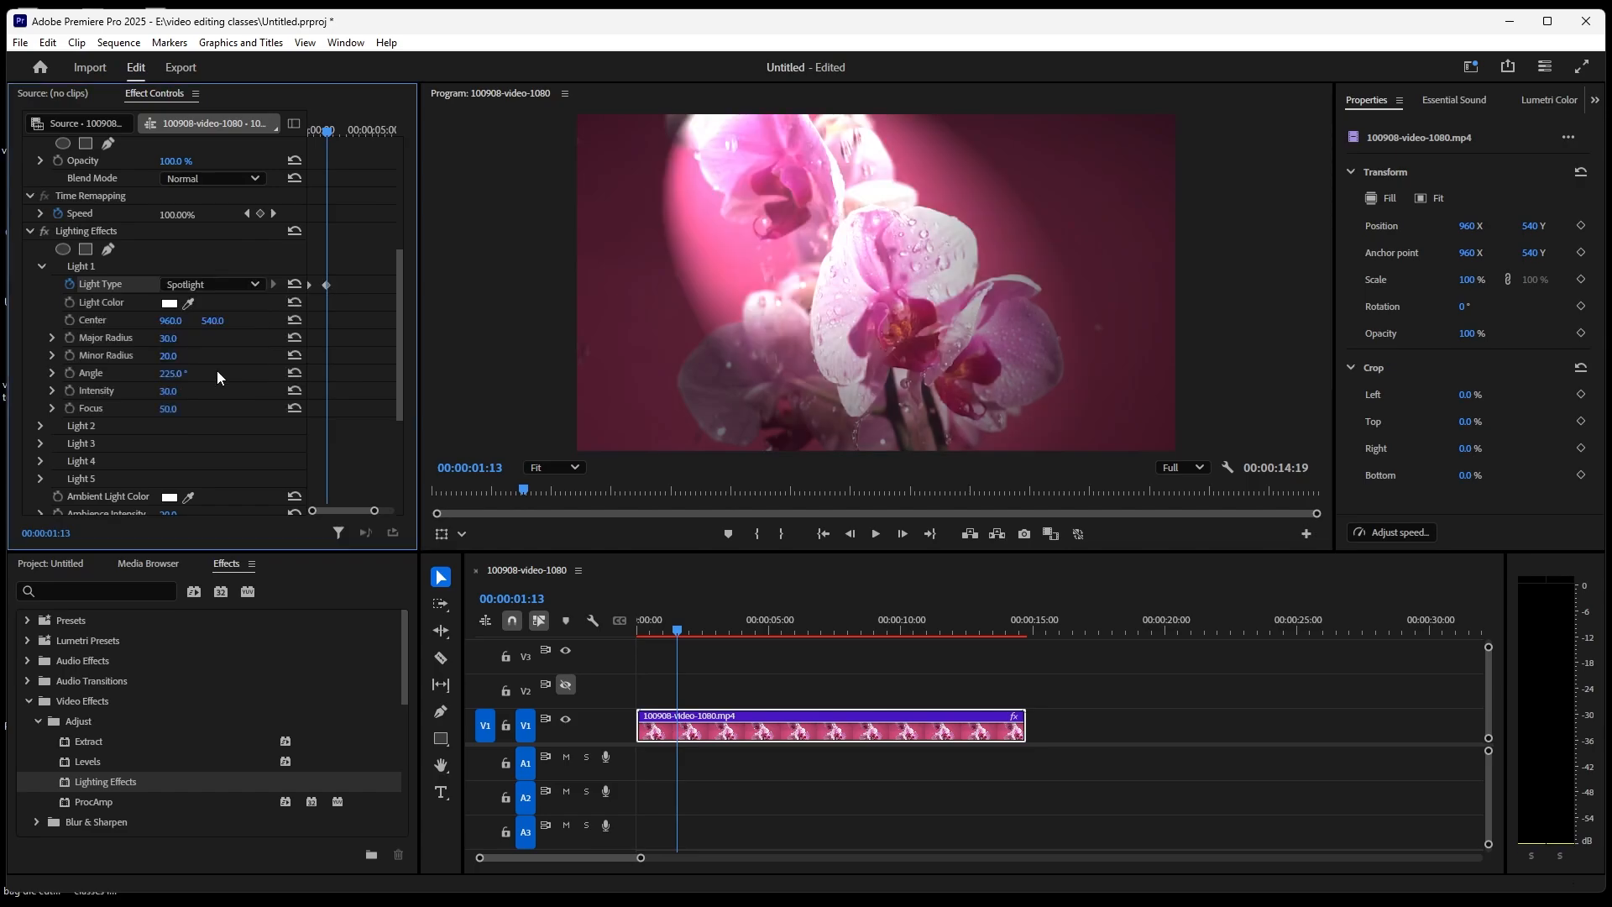
Play the clip from the start to preview the Light Type change, and return the playhead to the beginning
{"action": "left_click_drag", "start_coordinate": [324, 133], "coordinate": [298, 169]}
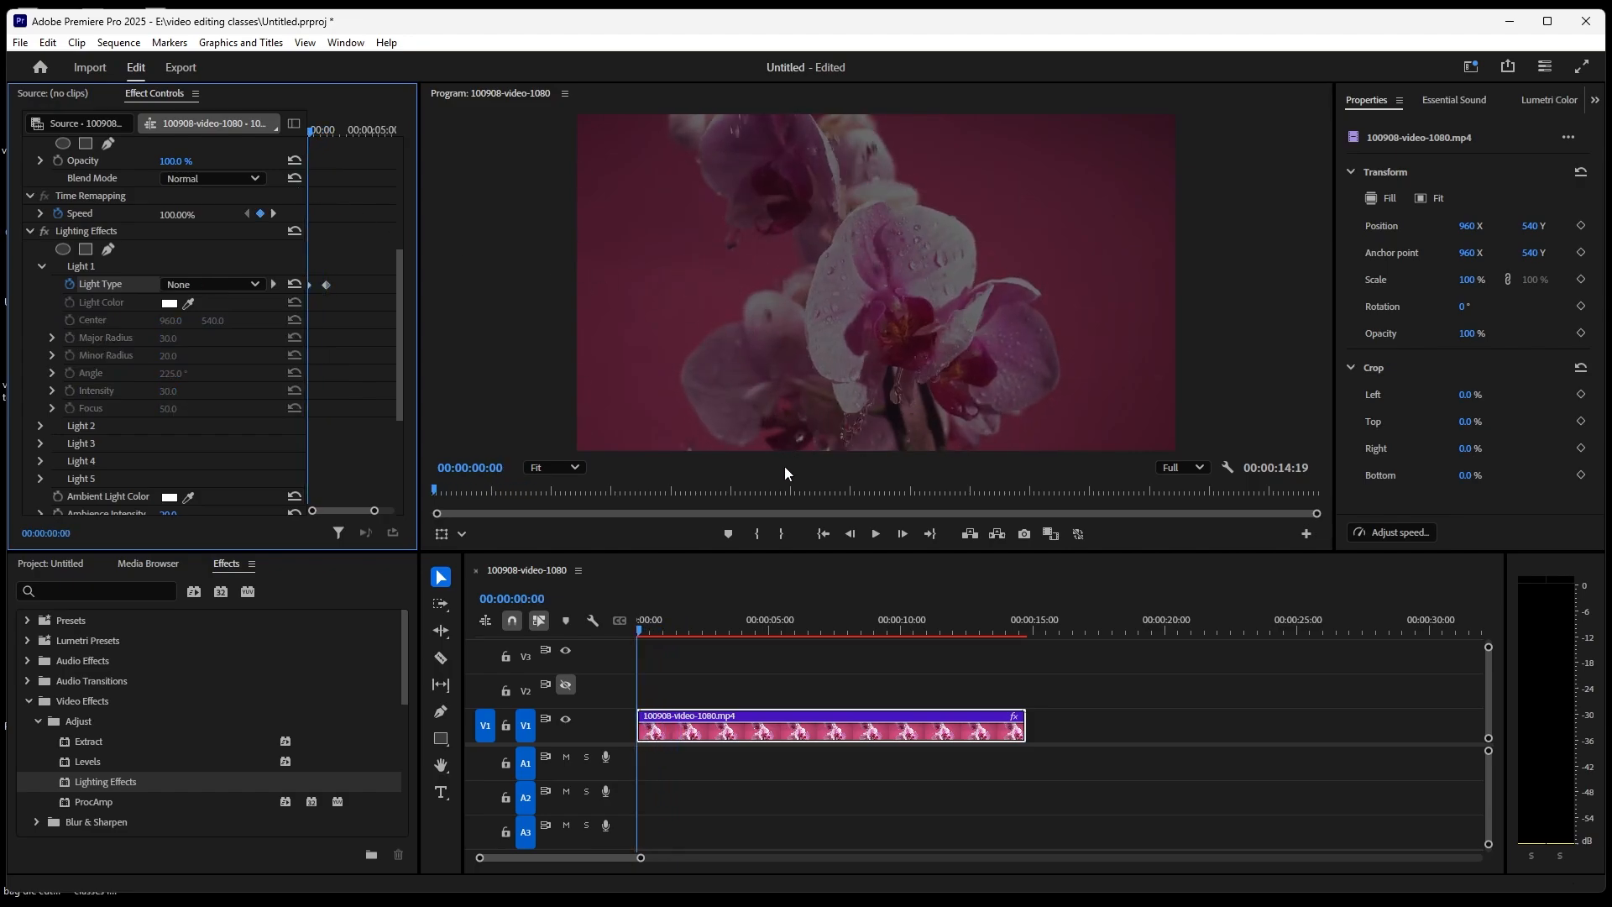
{"action": "left_click", "coordinate": [873, 535]}
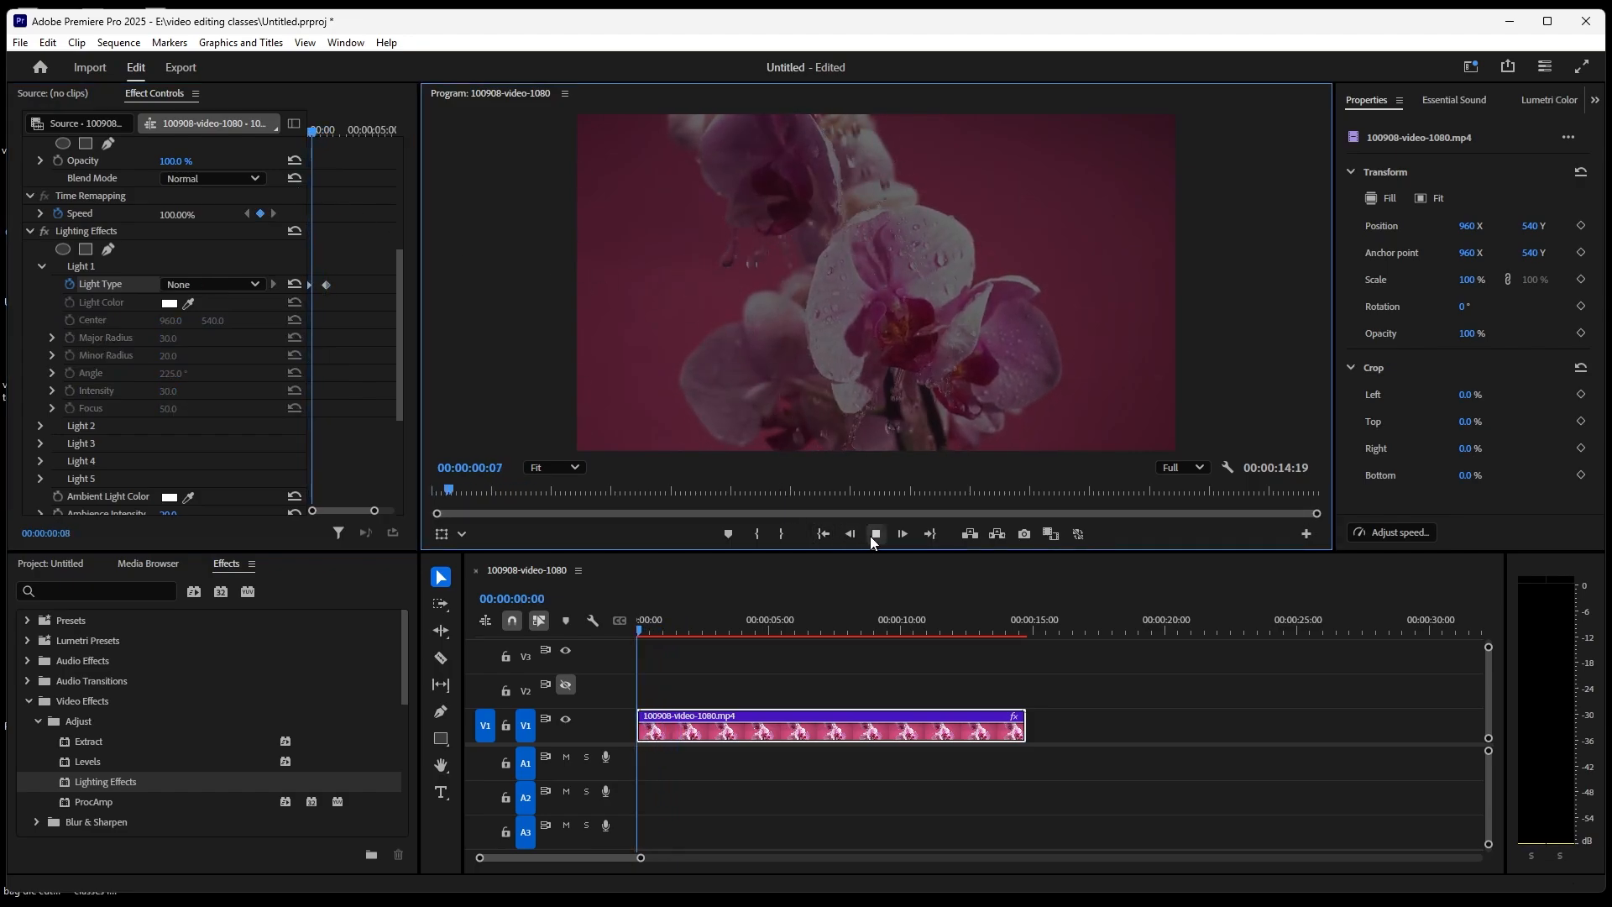
{"action": "left_click", "coordinate": [873, 535]}
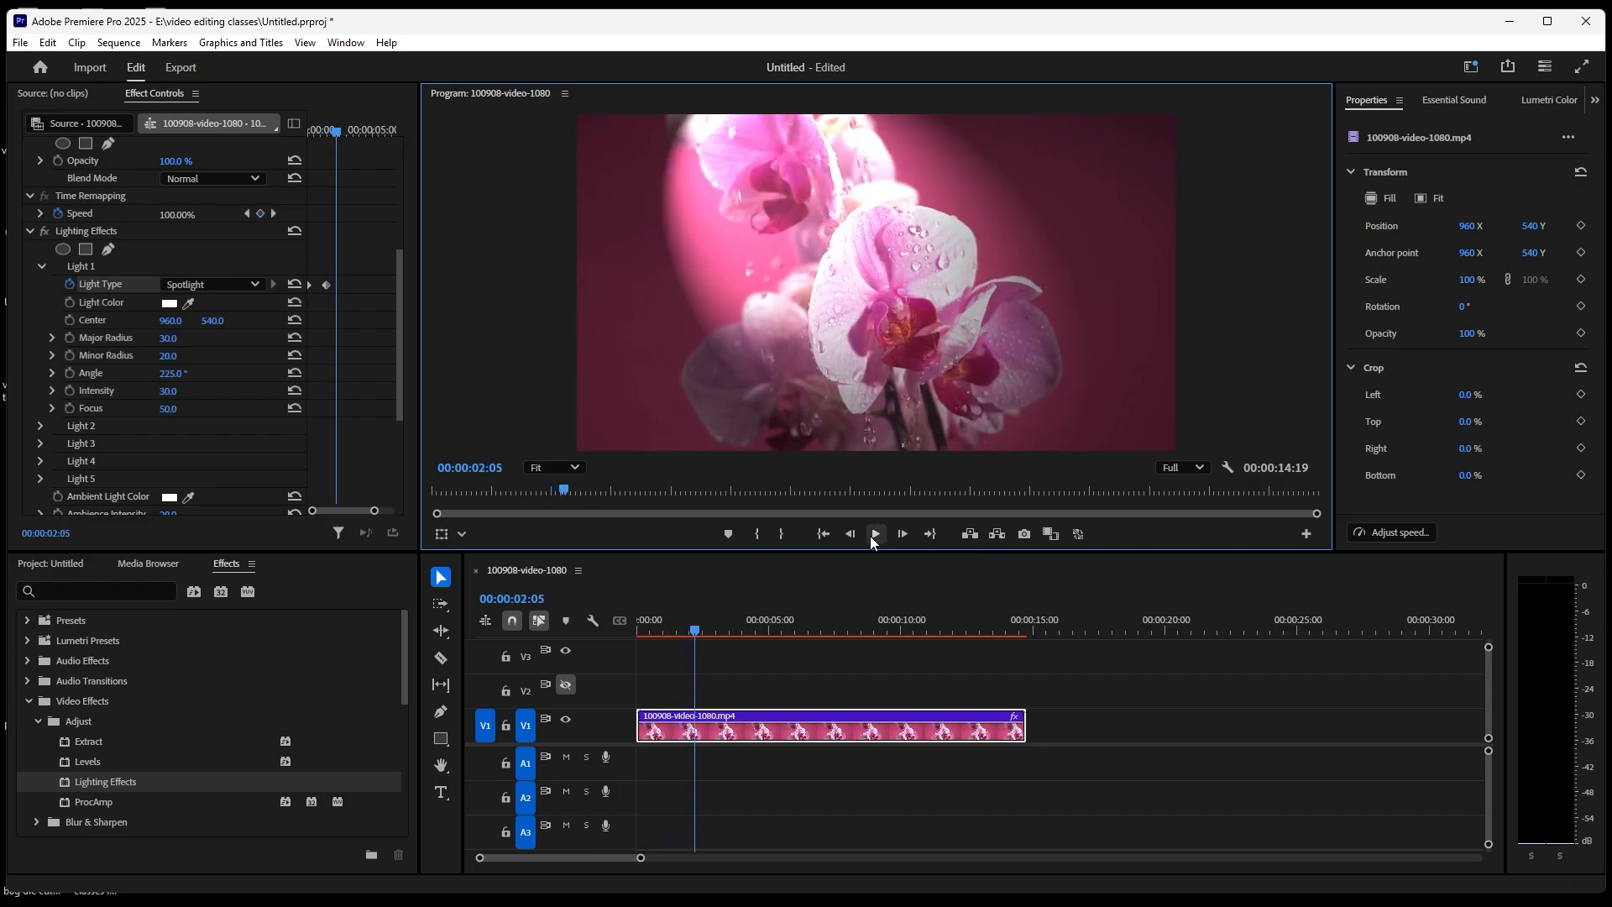
{"action": "left_click", "coordinate": [823, 533]}
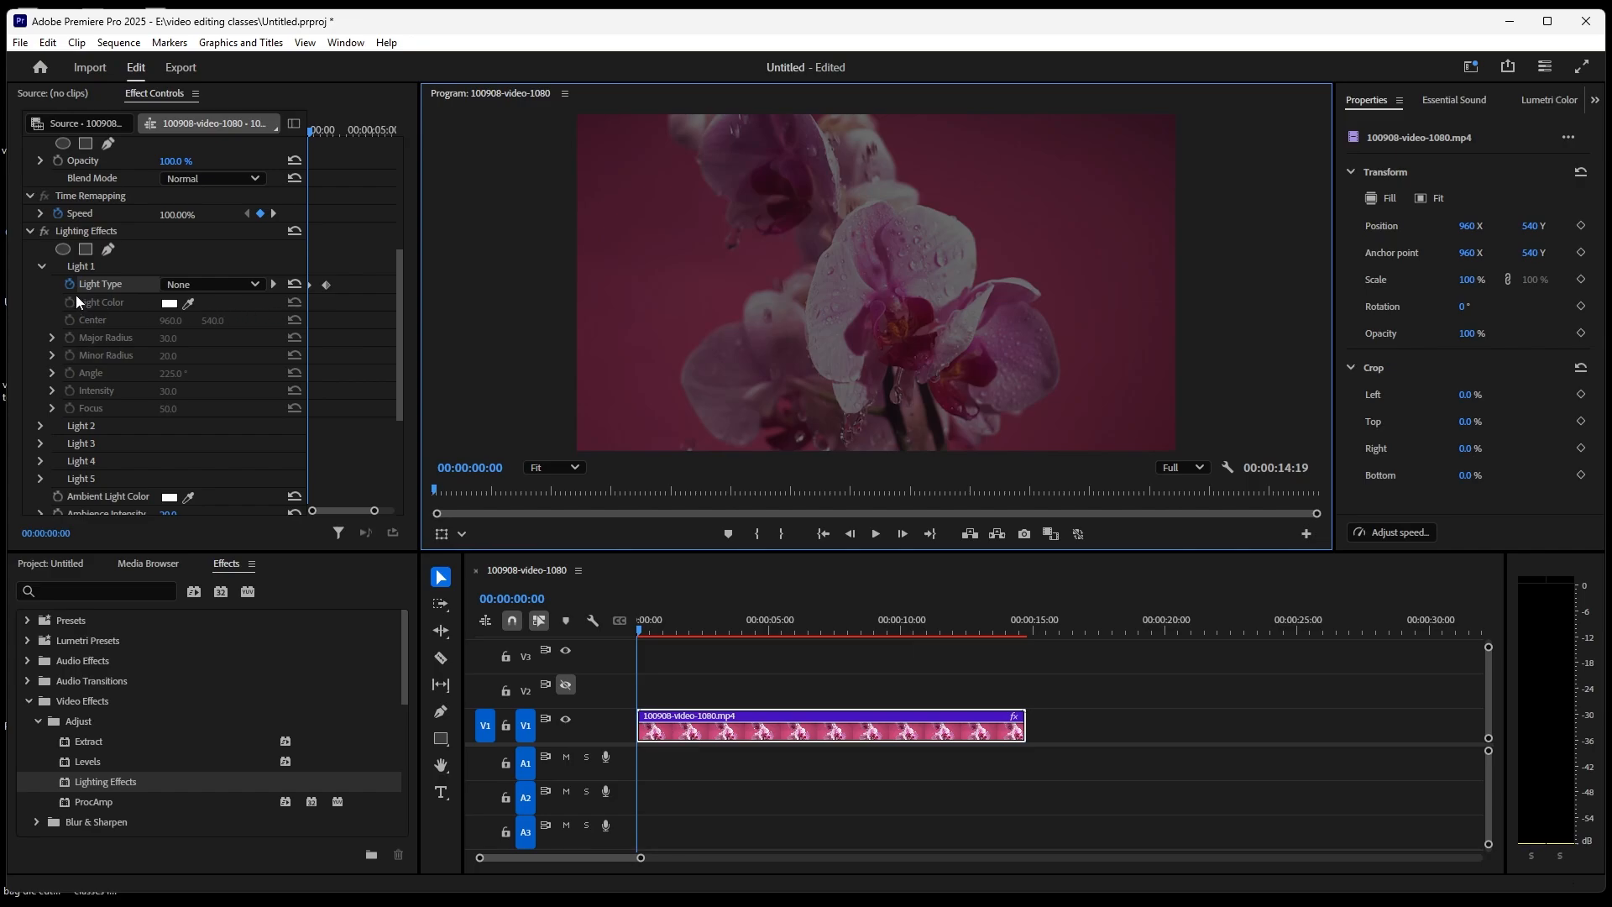
Turn off Light Type animation for Light 1, deleting its existing keyframes
{"action": "left_click", "coordinate": [250, 288]}
{"action": "left_click", "coordinate": [250, 288]}
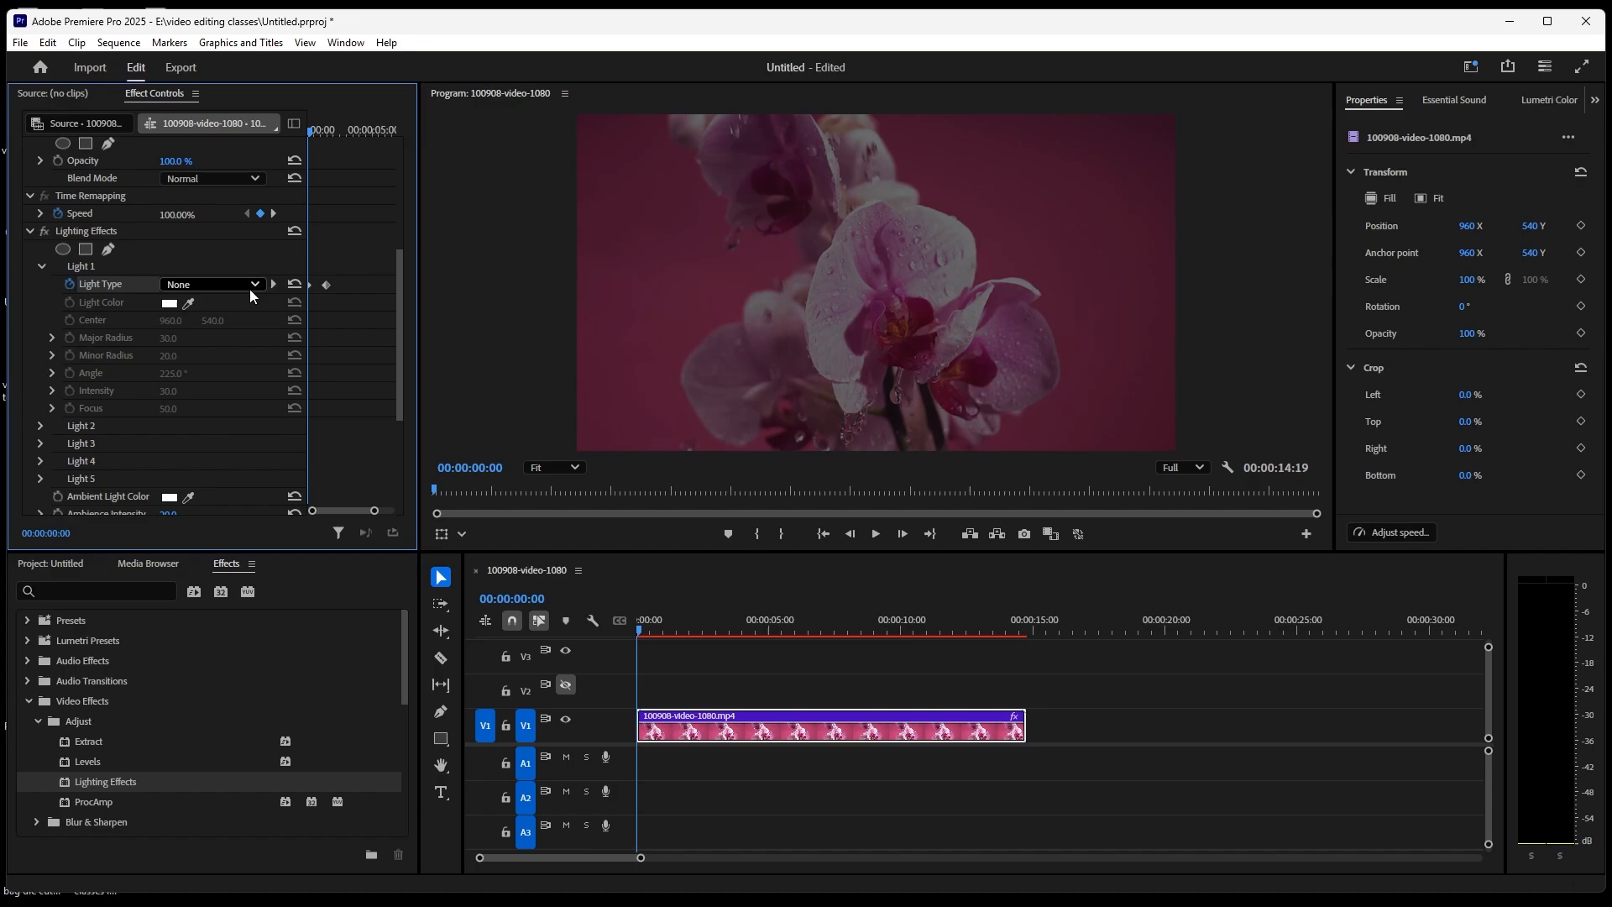
{"action": "left_click", "coordinate": [70, 285]}
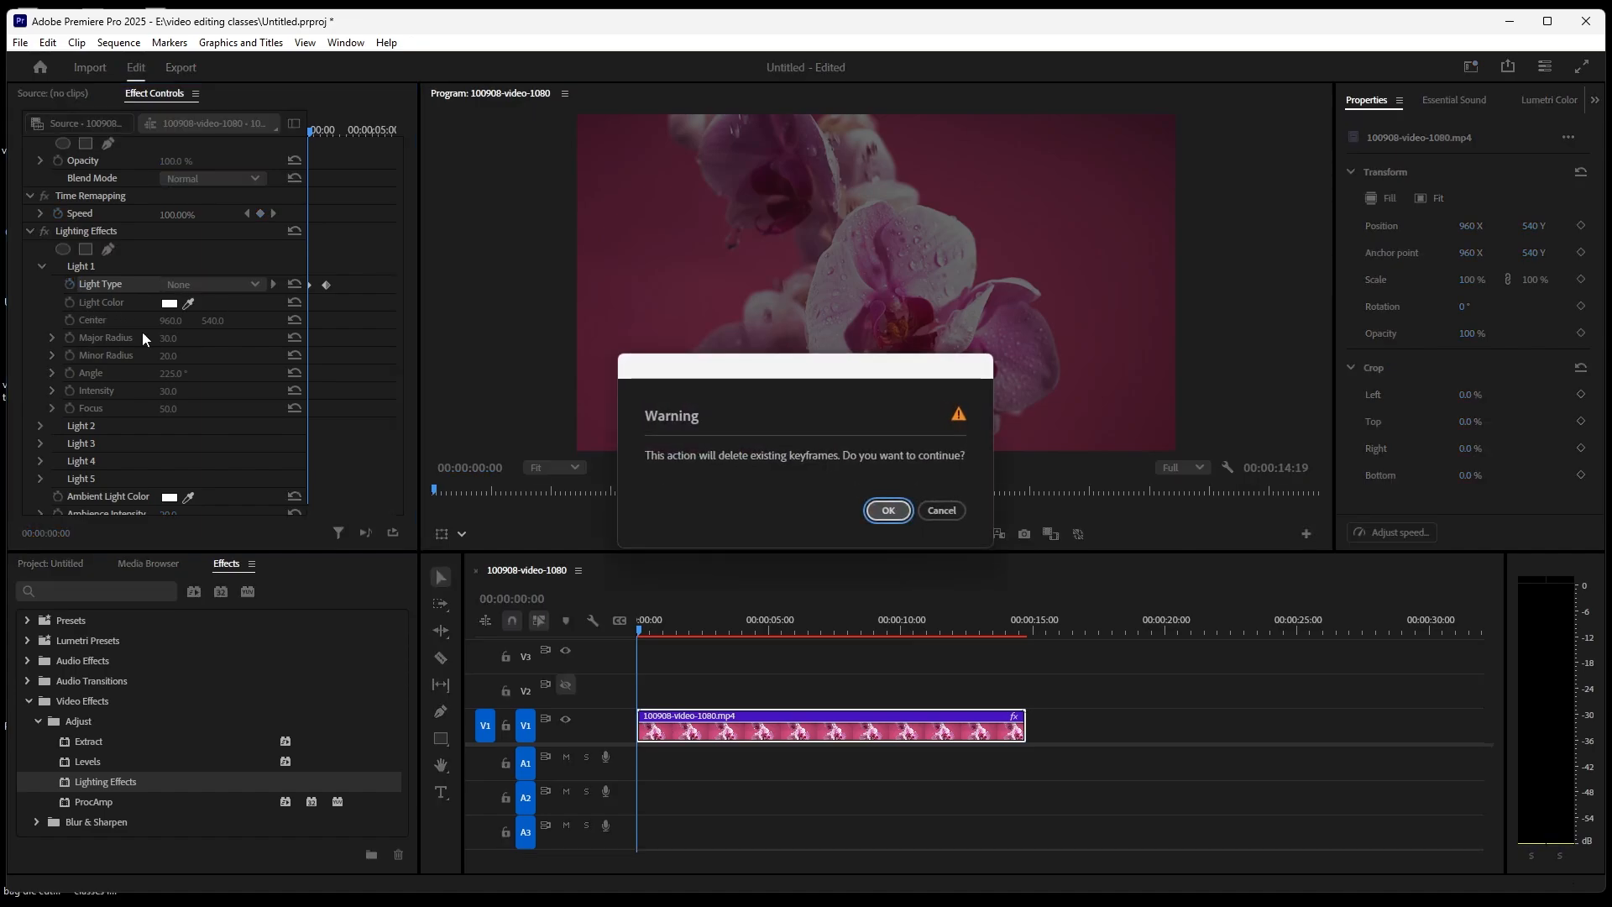
{"action": "left_click", "coordinate": [880, 508]}
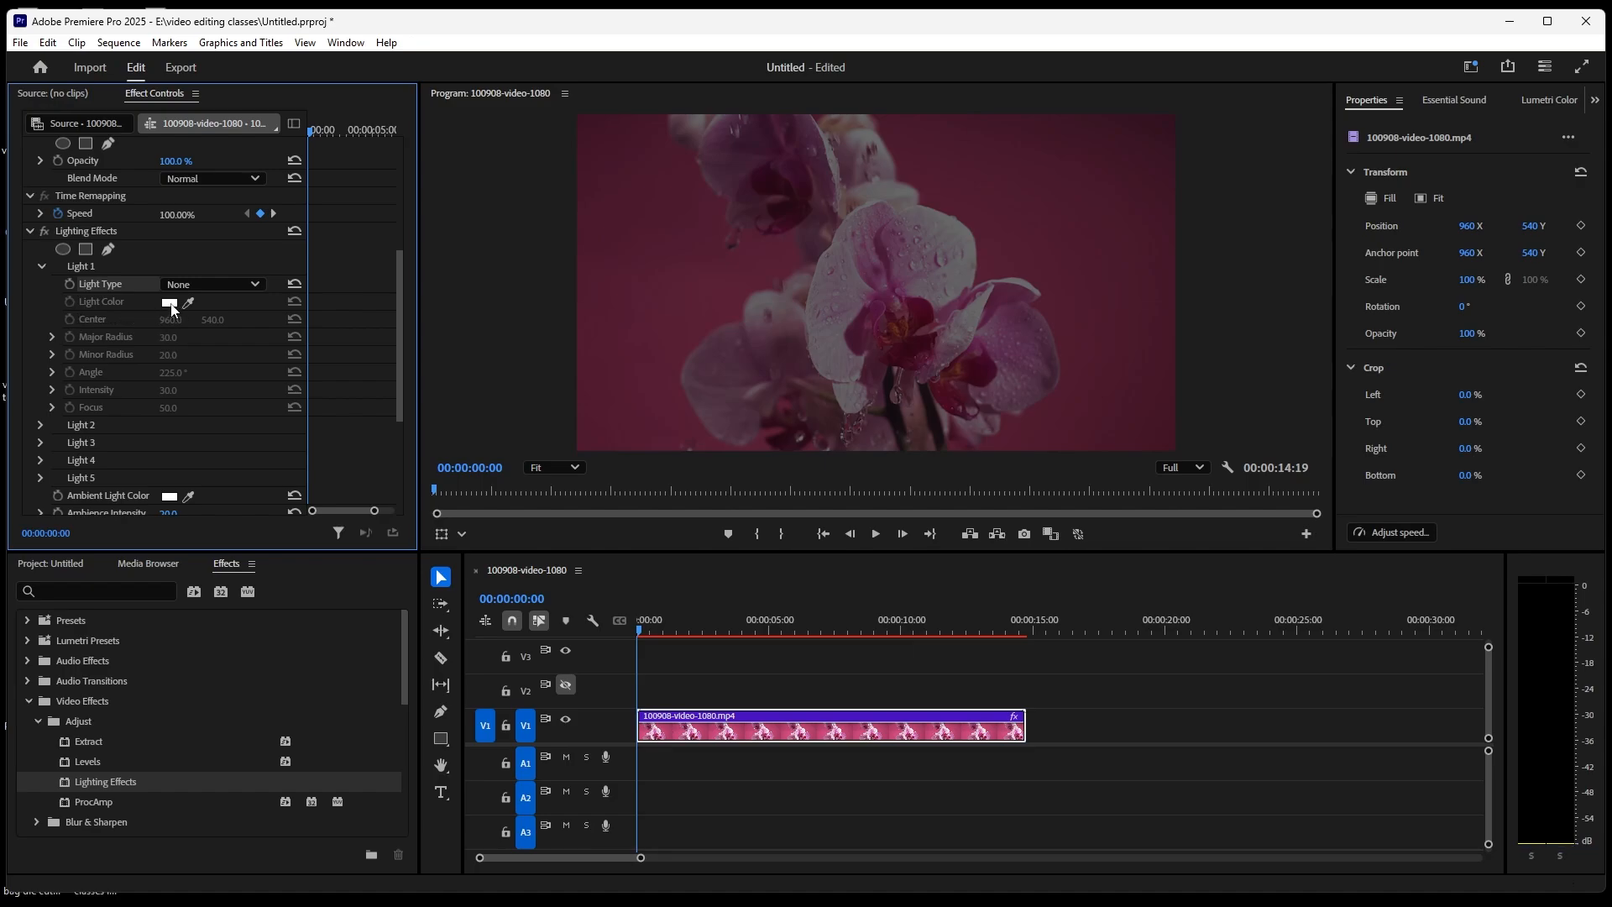
Enable Light Type keyframing for Light 1 at the clip's start and set the type to Spotlight
{"action": "left_click", "coordinate": [74, 283]}
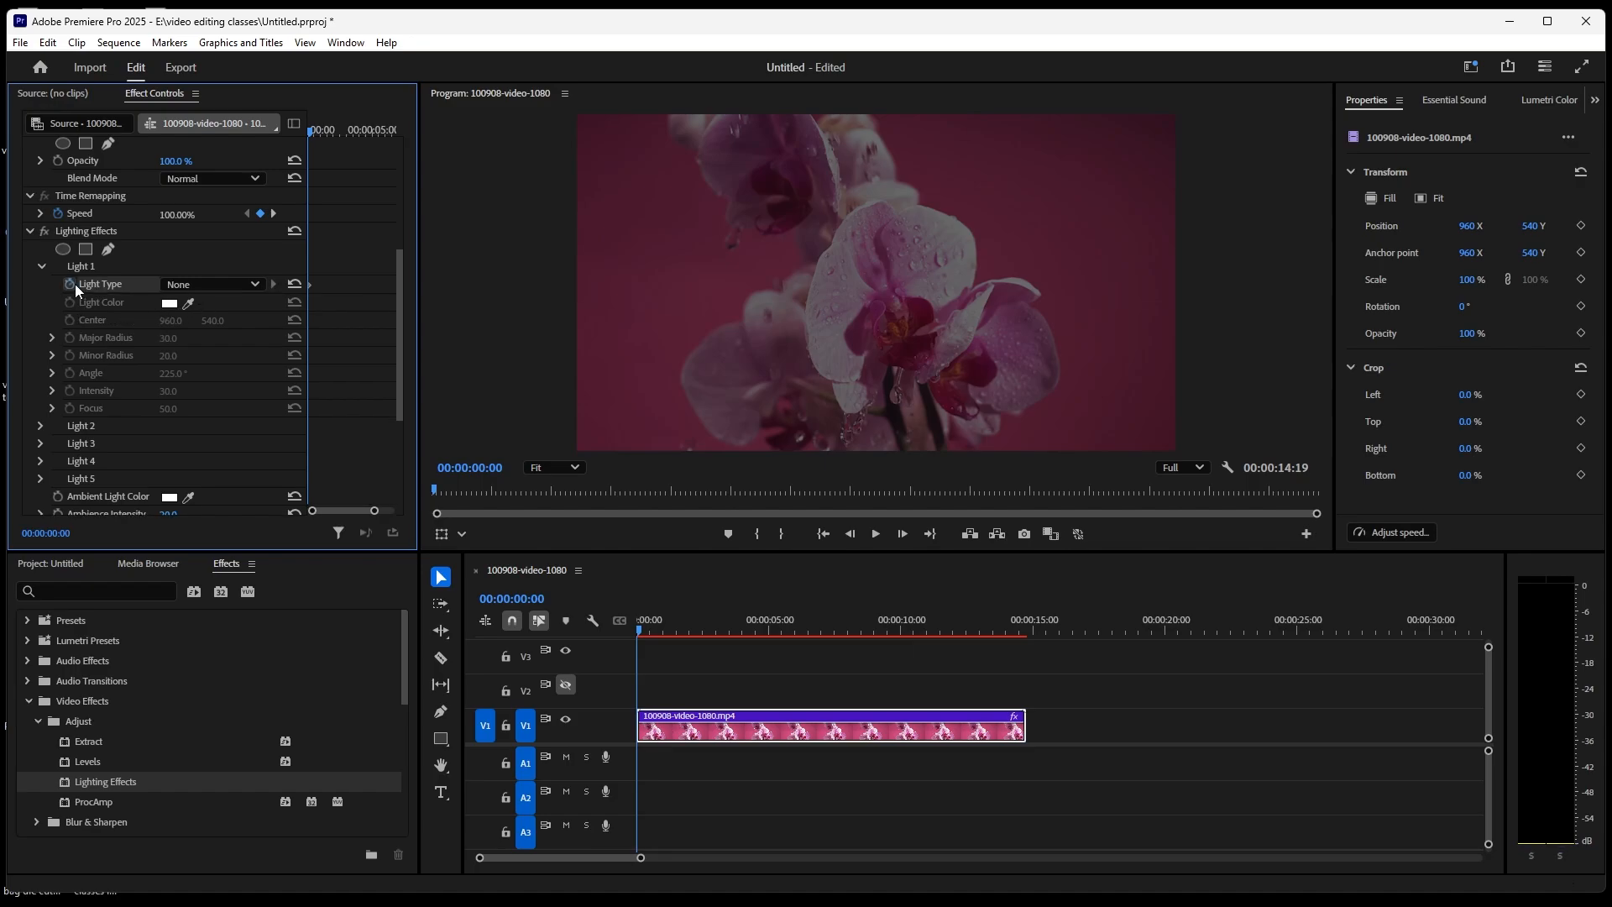
{"action": "left_click", "coordinate": [257, 284]}
{"action": "left_click", "coordinate": [219, 371]}
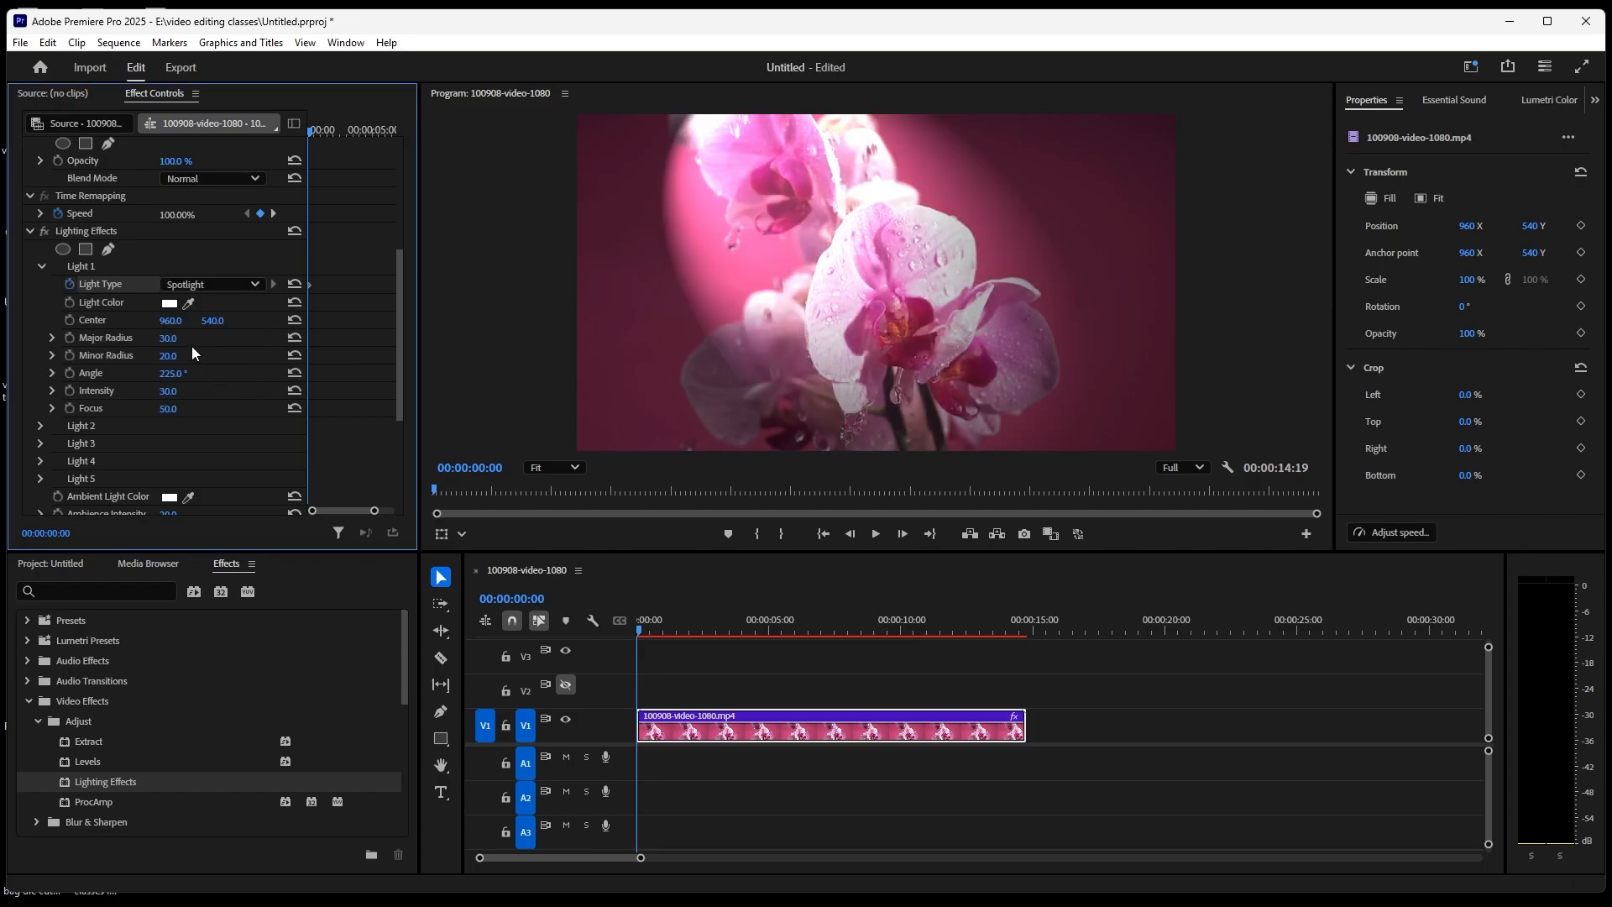
Try the yellowish Light Color B0A348 for Light 1, and undo the colour change
{"action": "left_click", "coordinate": [172, 306]}
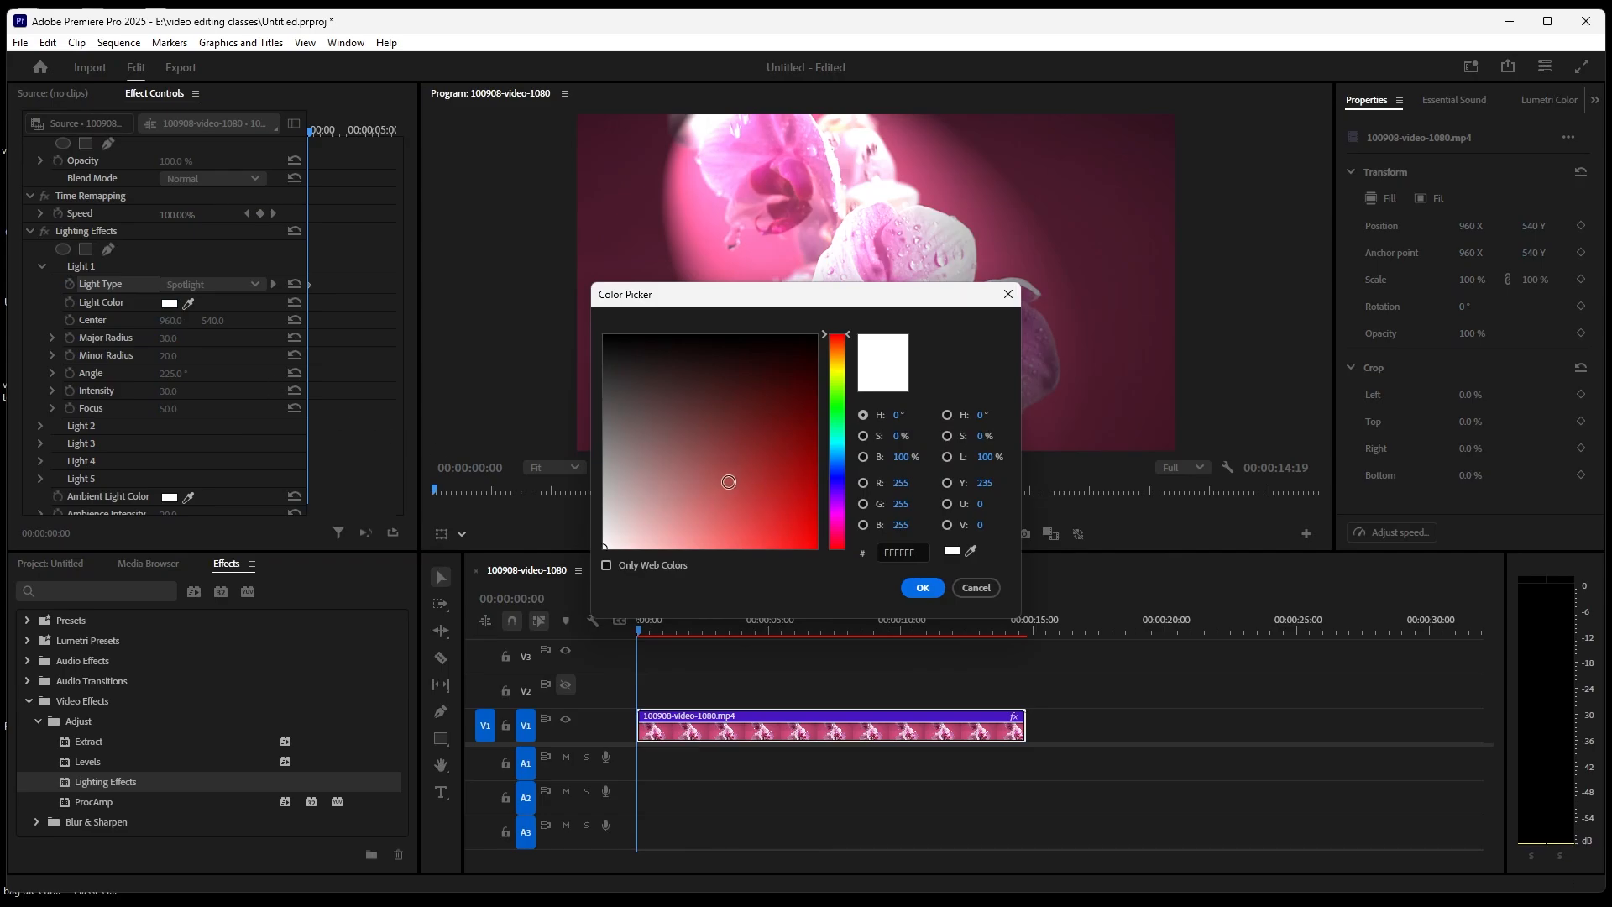
{"action": "left_click", "coordinate": [729, 482]}
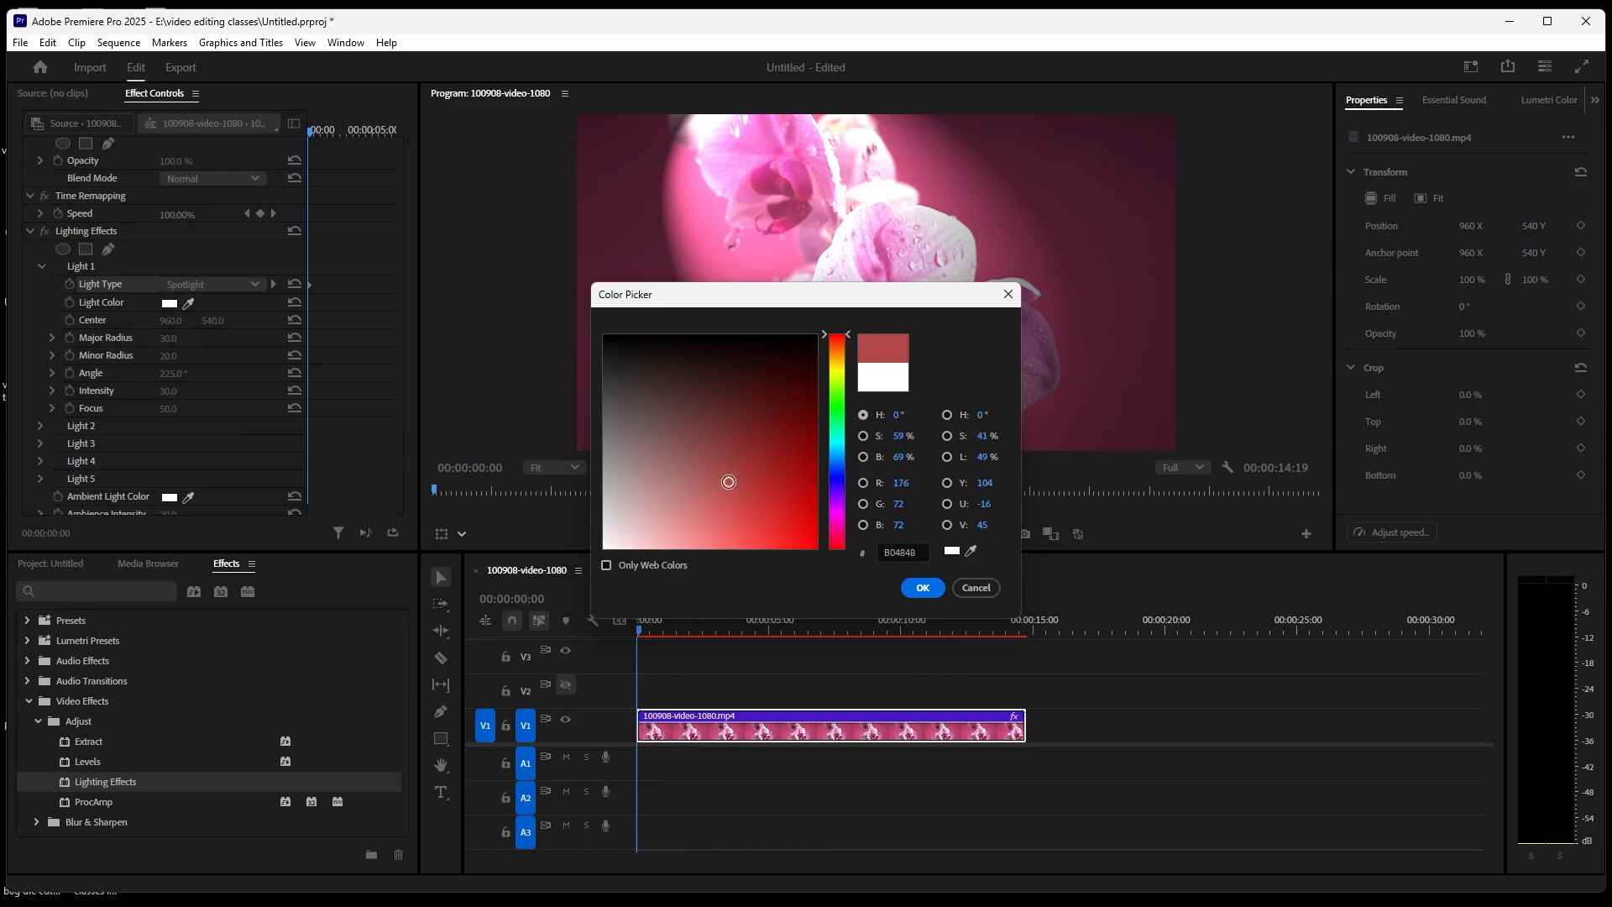
{"action": "left_click", "coordinate": [836, 365]}
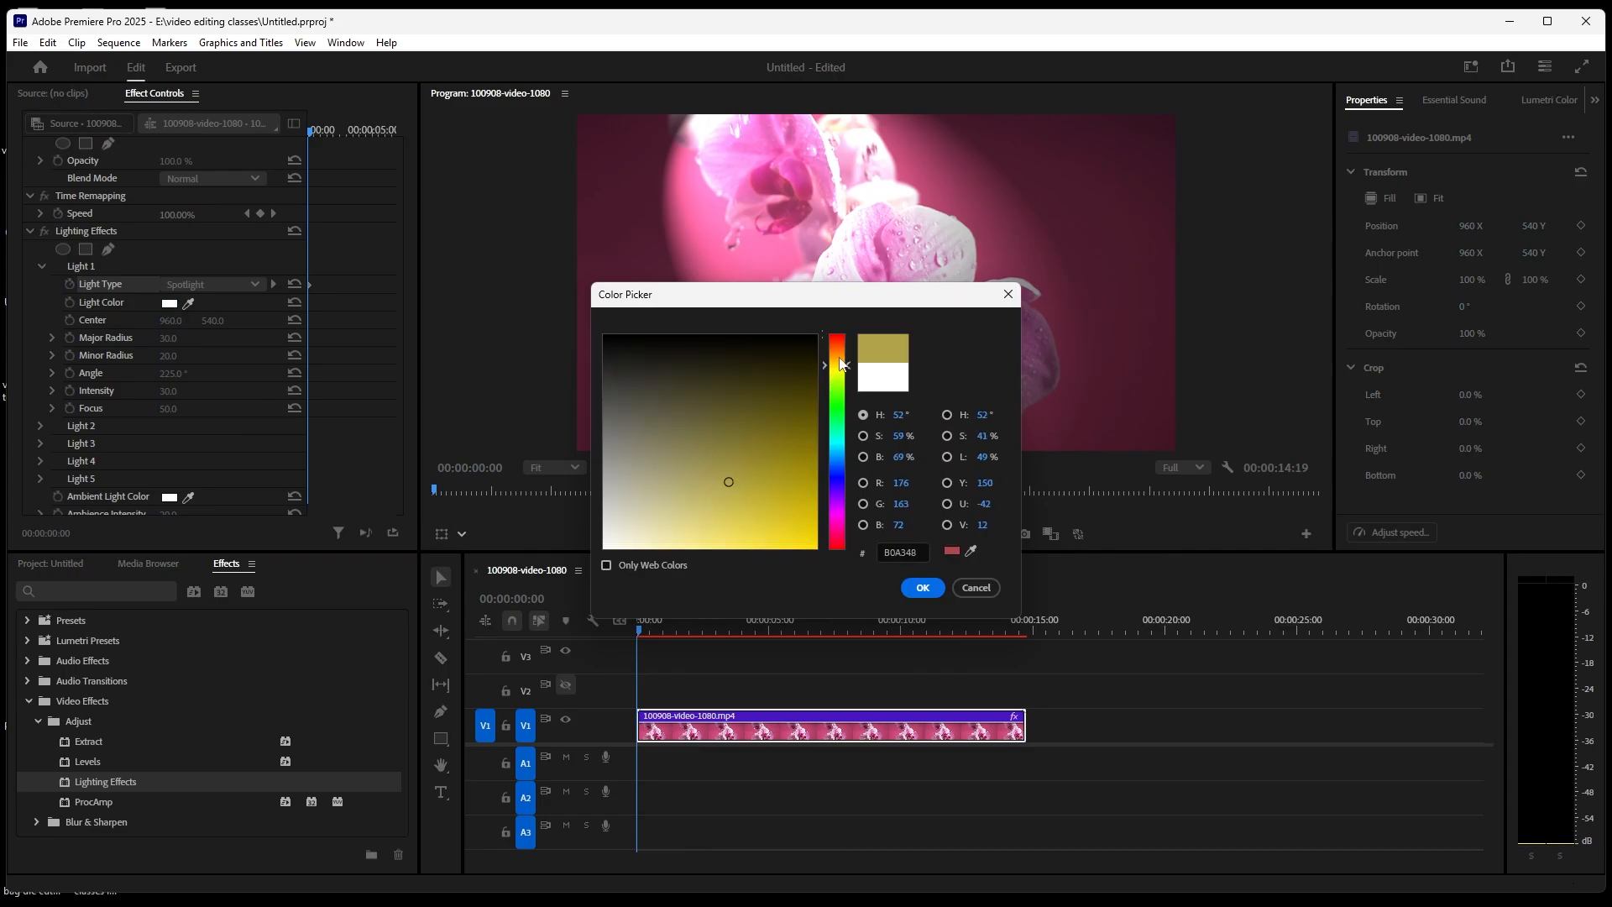
{"action": "left_click", "coordinate": [927, 590]}
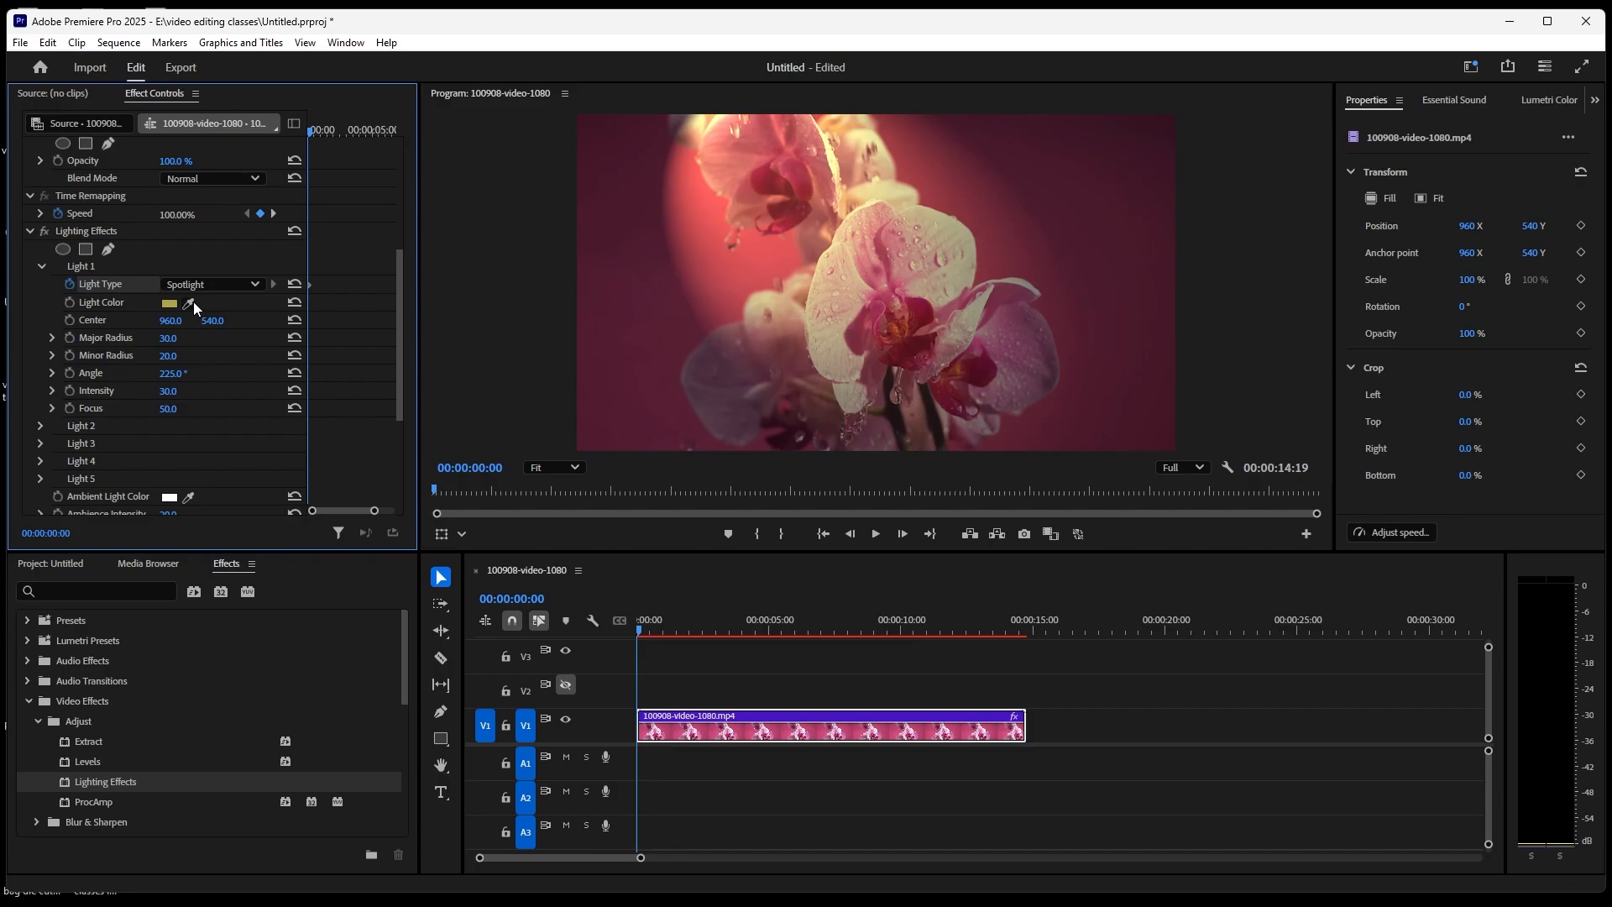
{"action": "key", "text": "ctrl+z"}
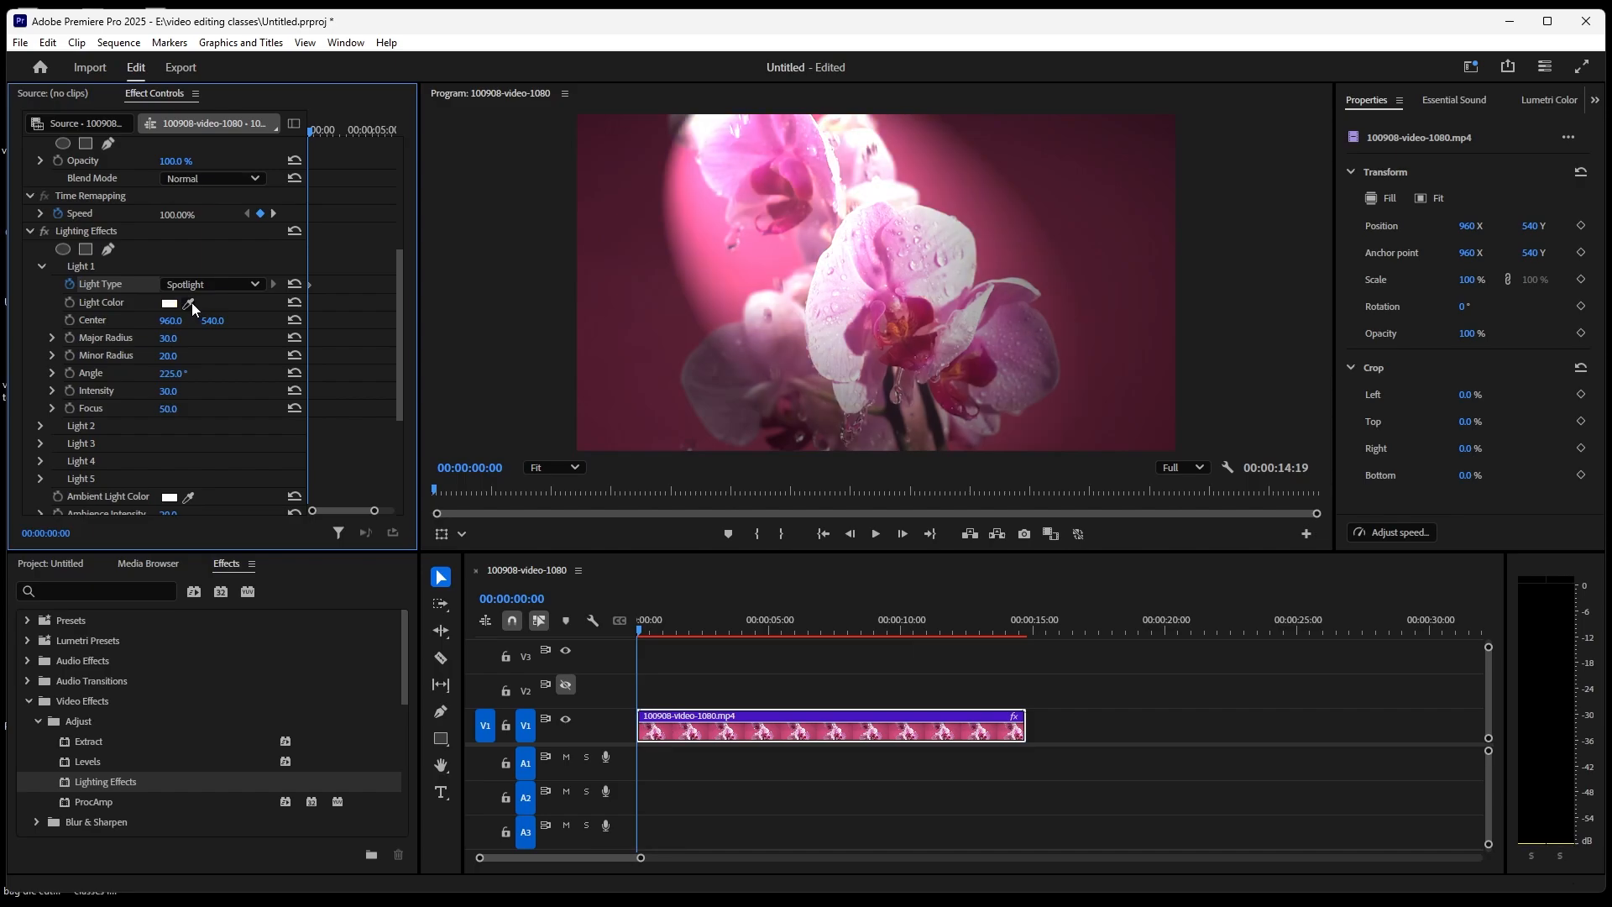
Enable Center keyframing for Light 1 at the clip's start and set the center to 866, 562
{"action": "left_click", "coordinate": [70, 321]}
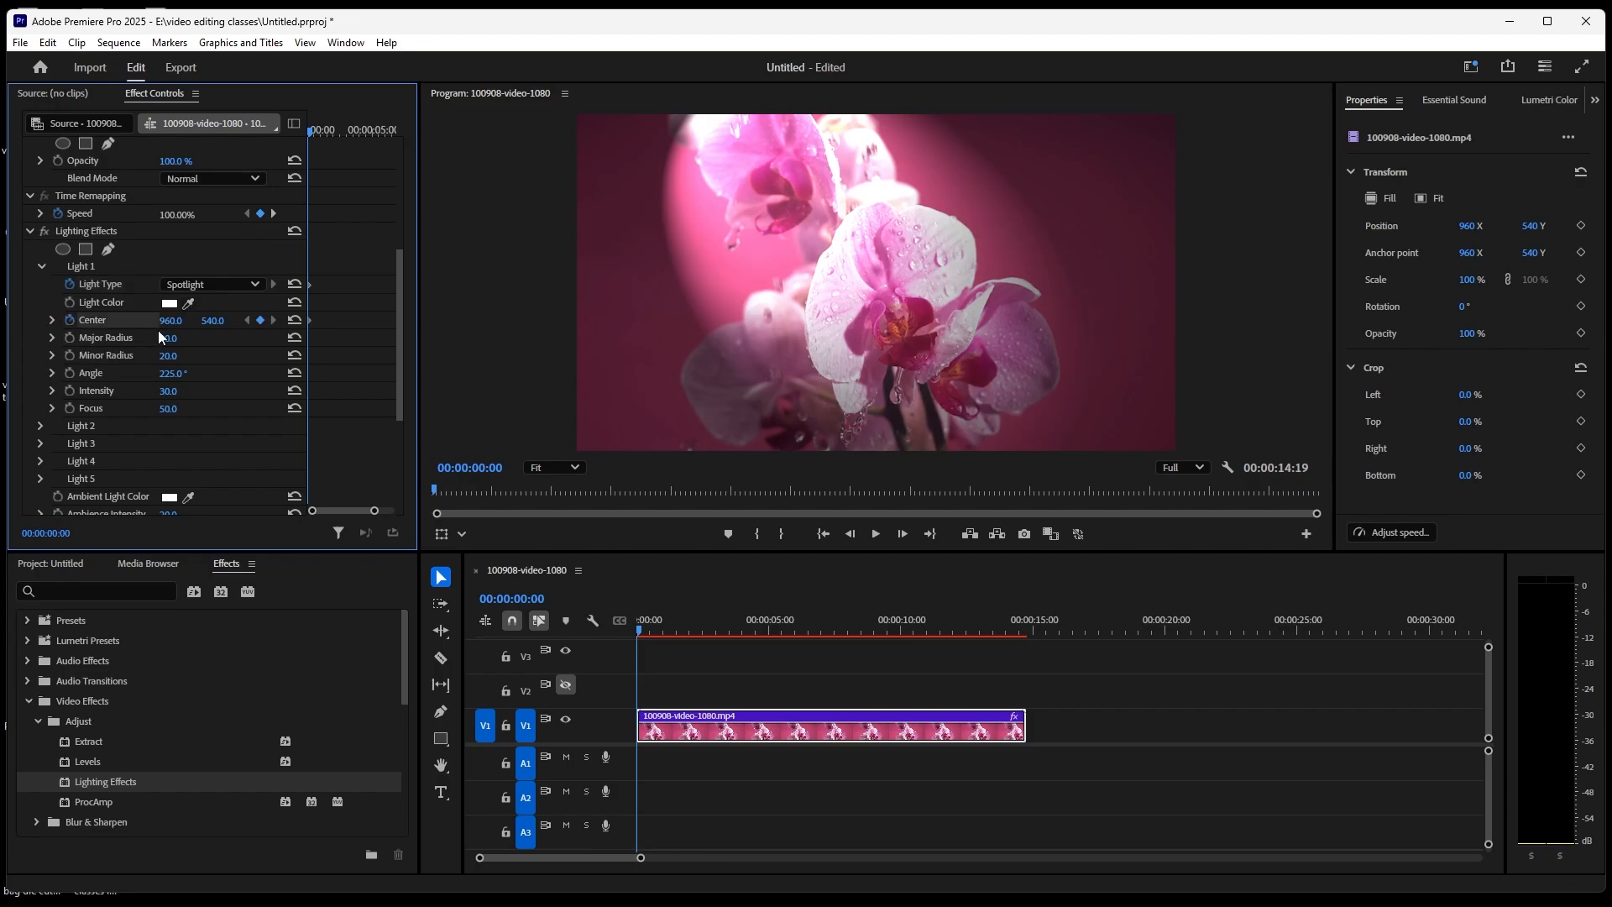
{"action": "left_click_drag", "start_coordinate": [168, 320], "coordinate": [89, 319]}
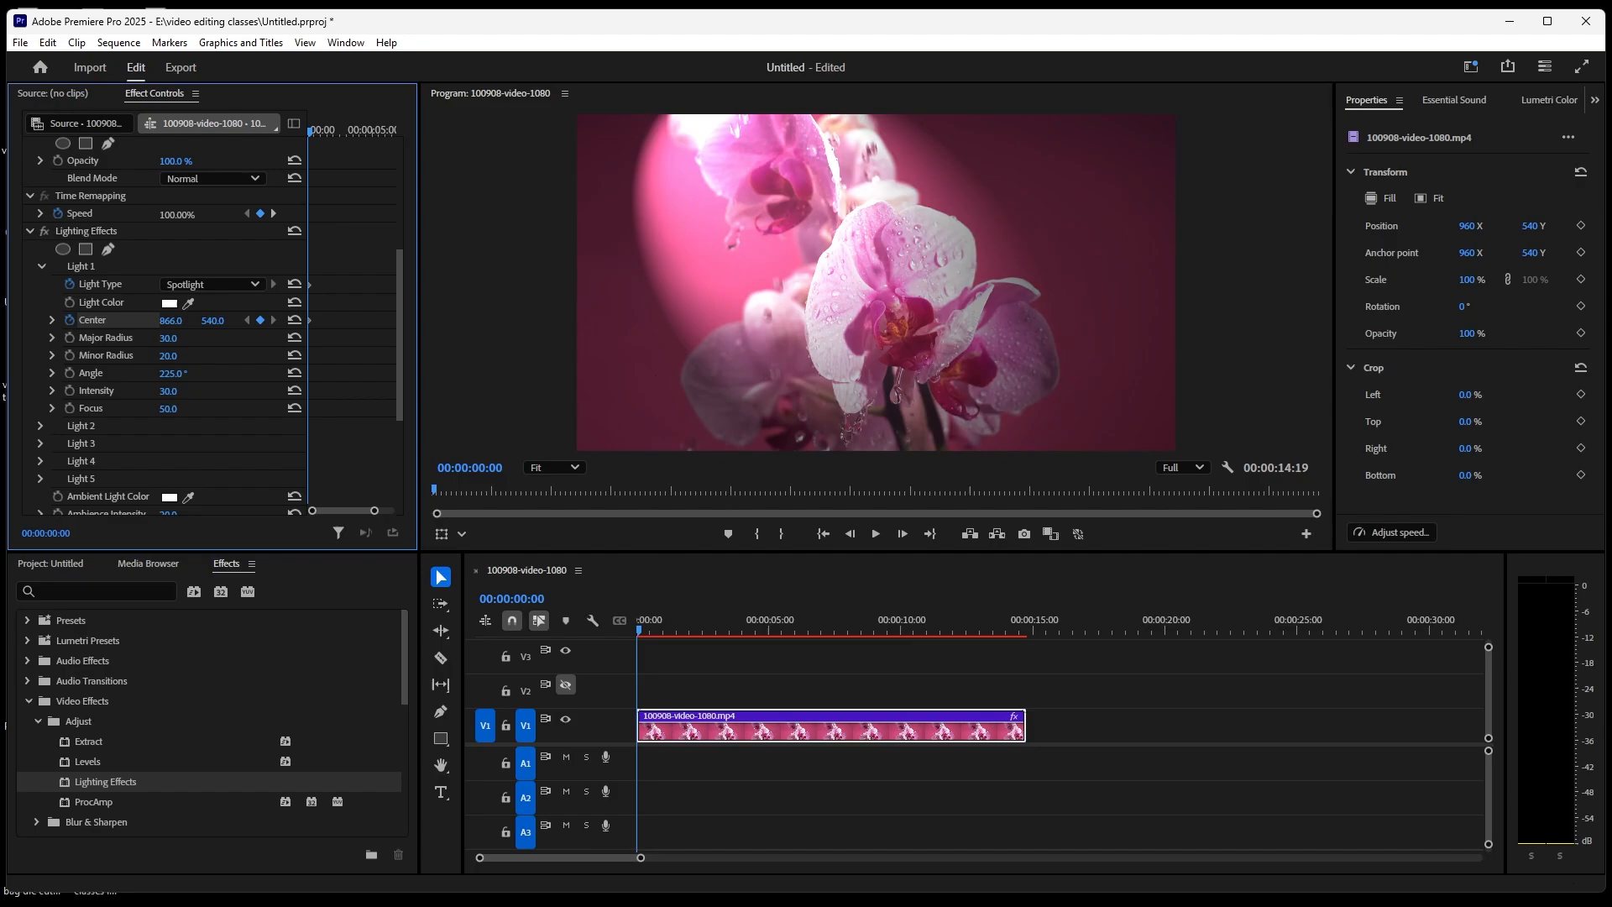
{"action": "mouse_move", "coordinate": [207, 322]}
{"action": "left_mouse_down"}
{"action": "mouse_move", "coordinate": [239, 323]}
{"action": "mouse_move", "coordinate": [226, 322]}
{"action": "left_mouse_up"}
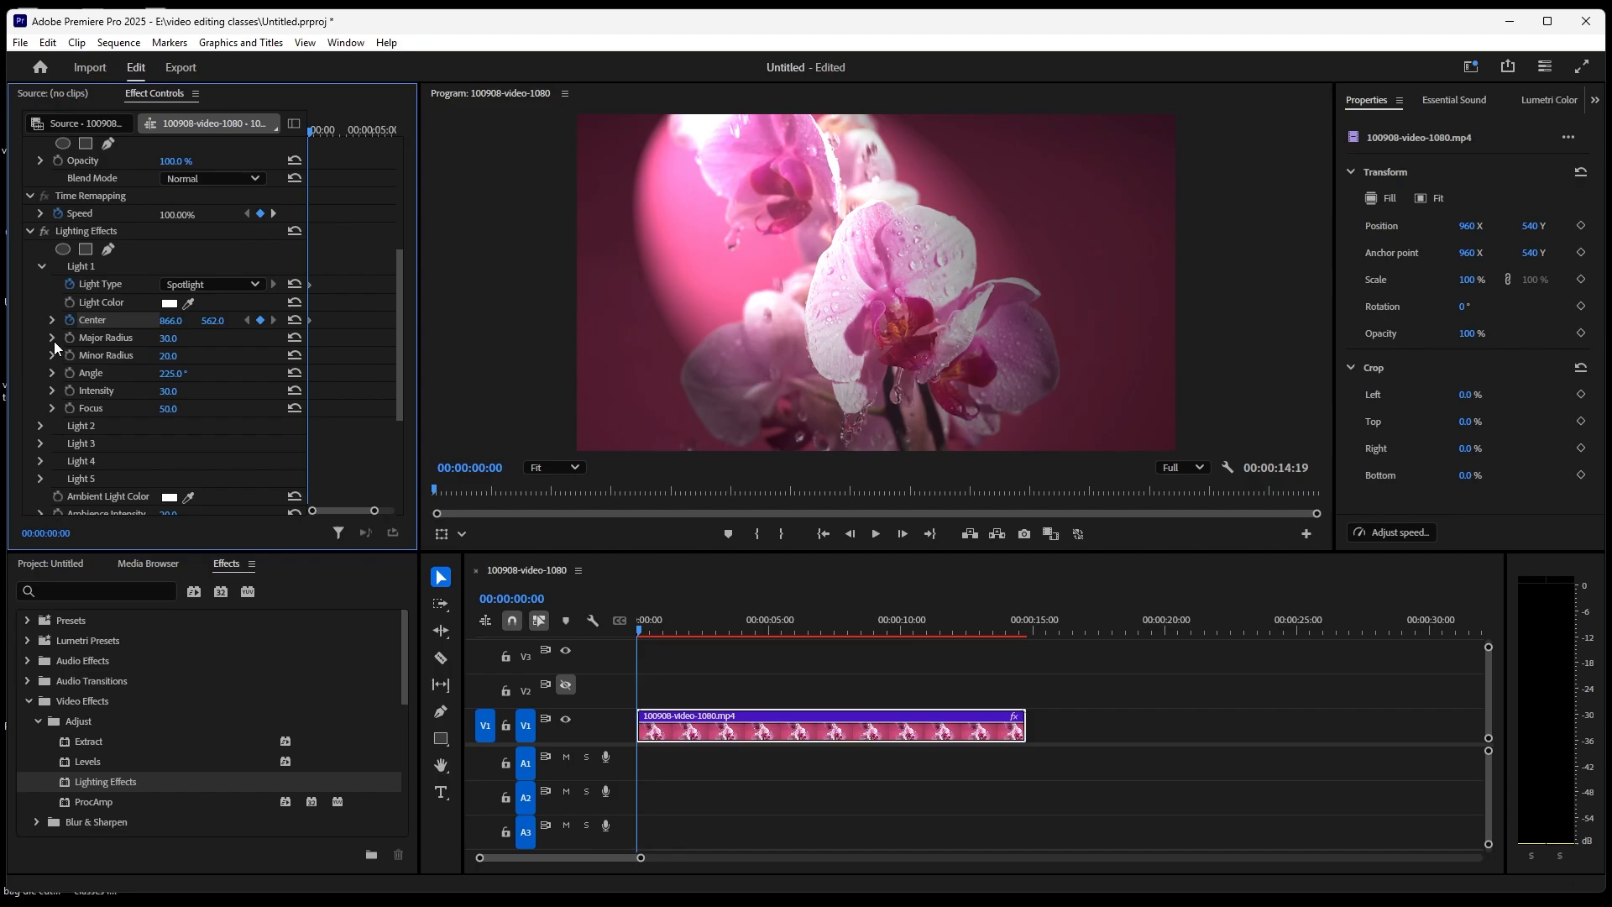
{"action": "left_click", "coordinate": [69, 320]}
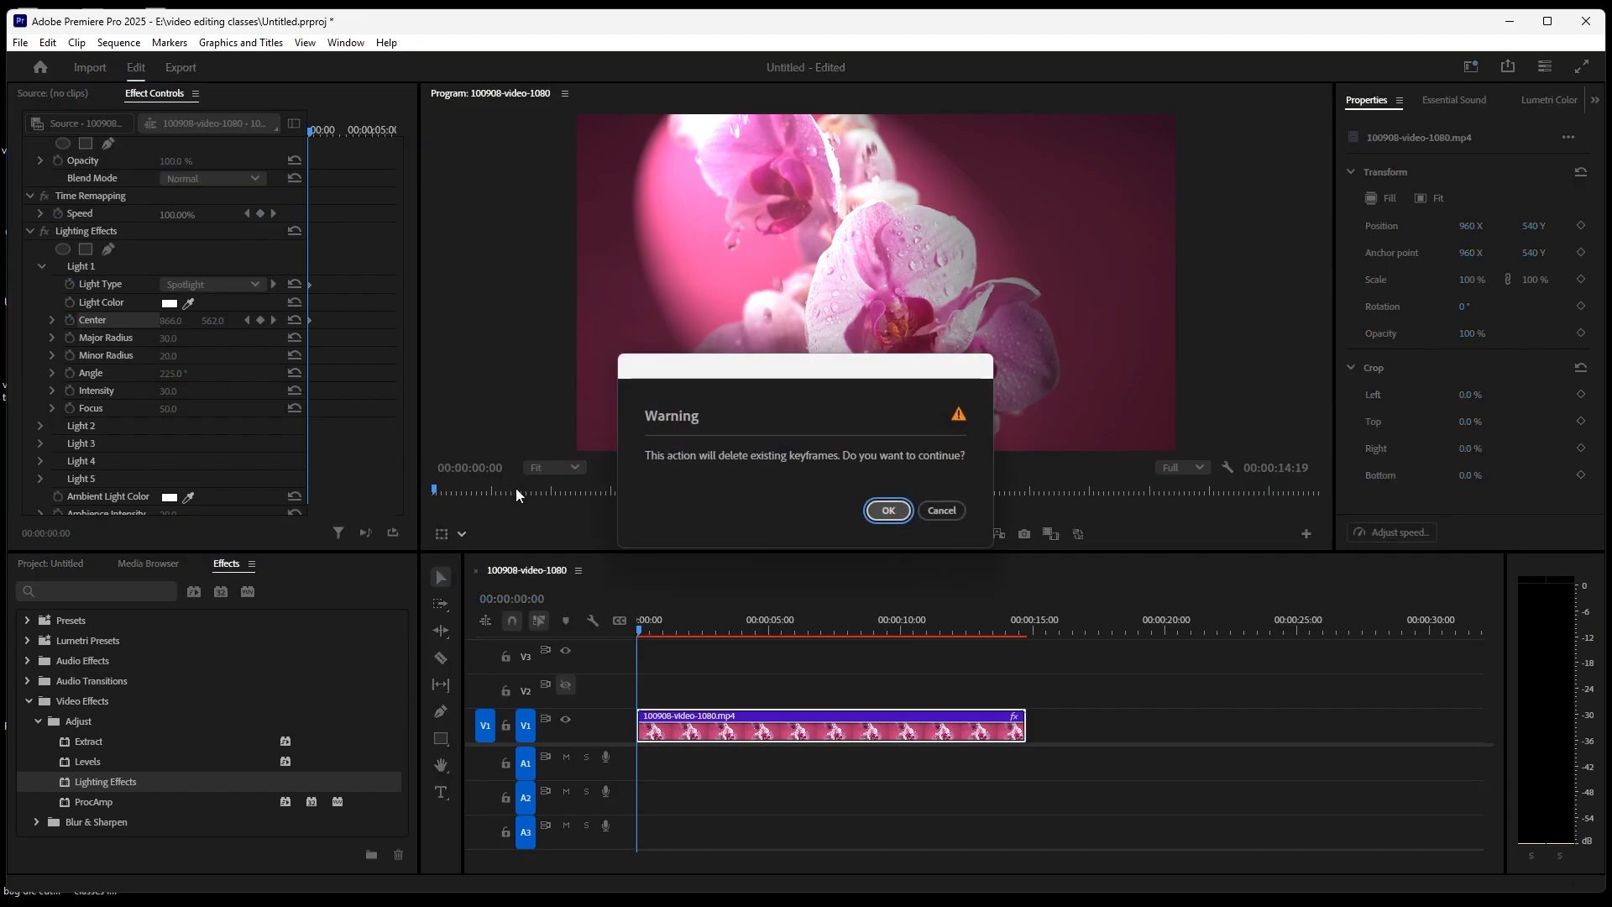
{"action": "left_click", "coordinate": [927, 510]}
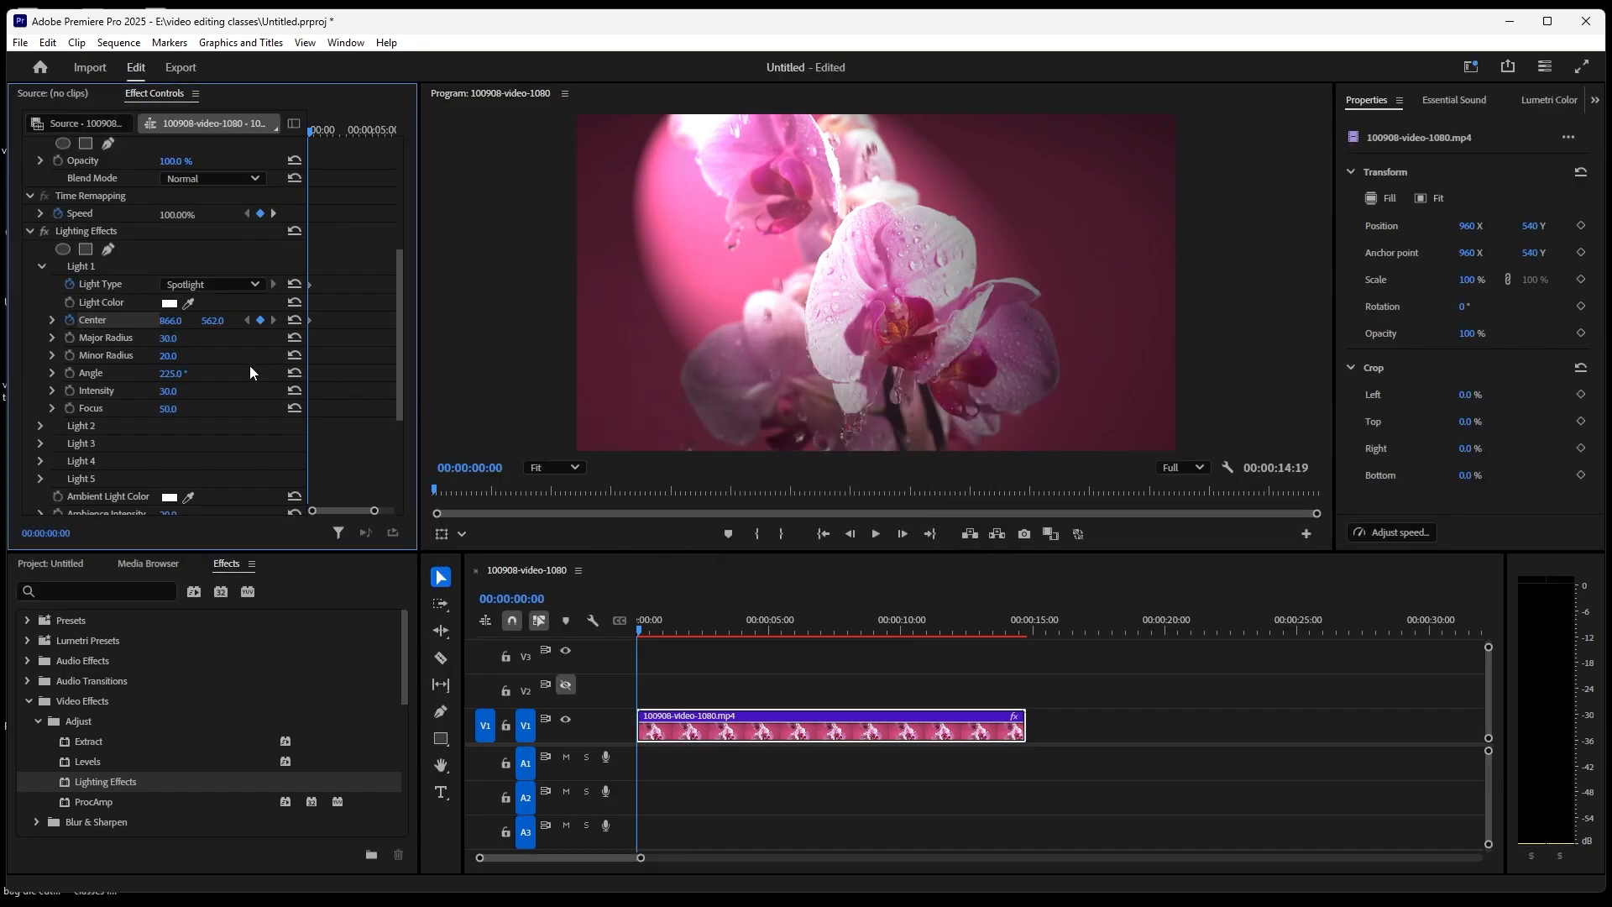
Enable keyframing for Light 1's Major Radius and Minor Radius, setting them to 32 and 18
{"action": "left_click", "coordinate": [69, 337]}
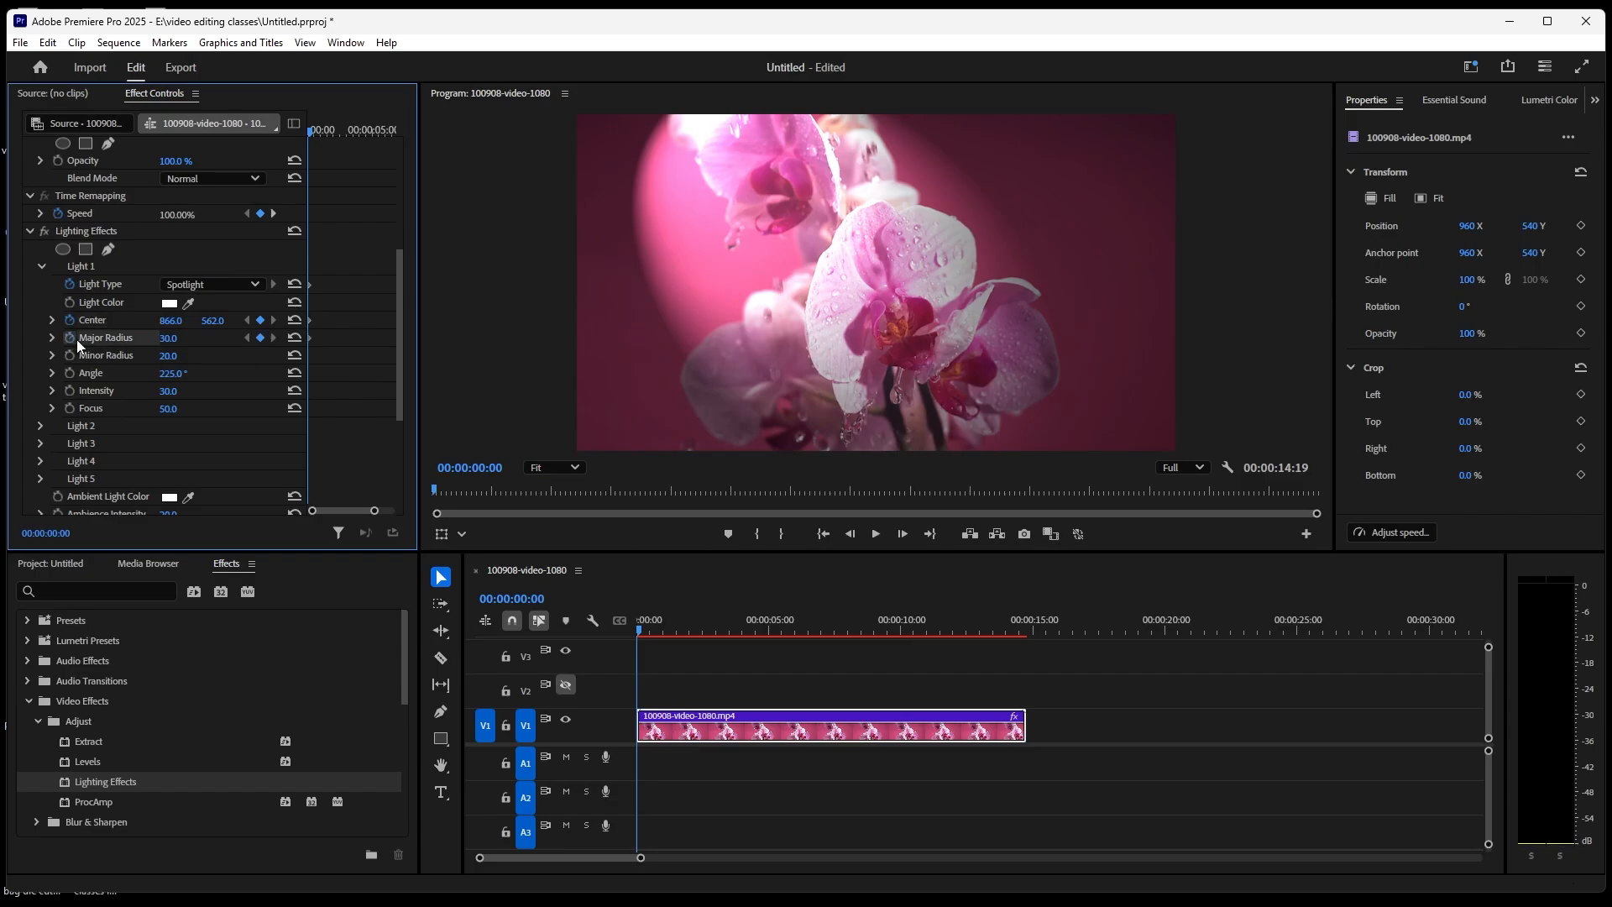
{"action": "left_click_drag", "start_coordinate": [167, 341], "coordinate": [183, 338]}
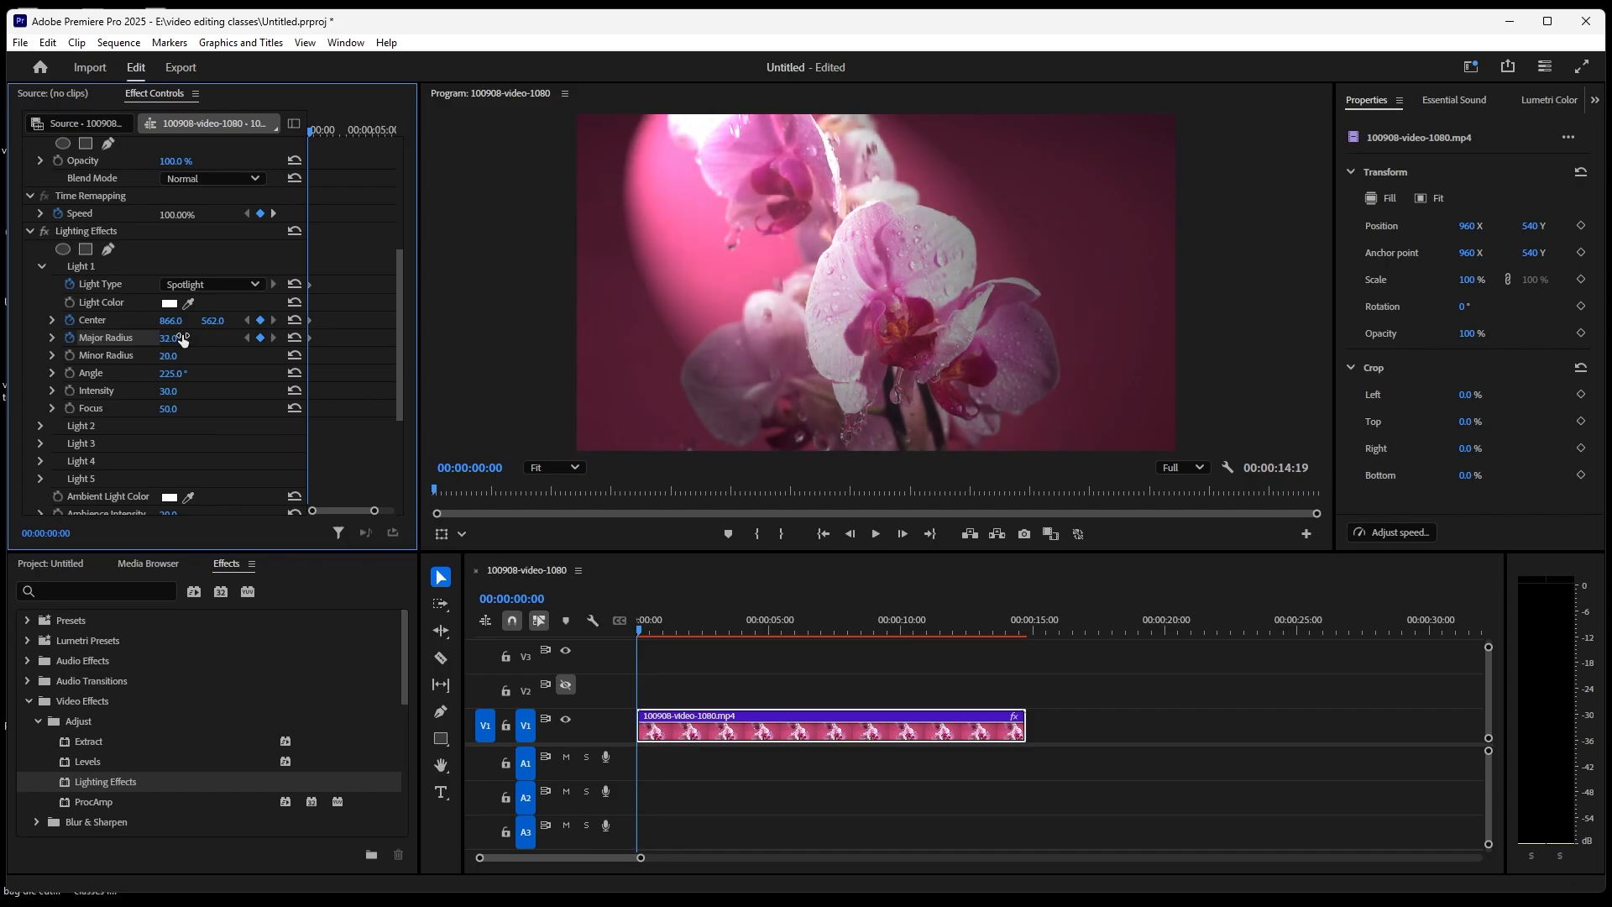
{"action": "left_click", "coordinate": [72, 356]}
{"action": "left_click_drag", "start_coordinate": [170, 358], "coordinate": [161, 358]}
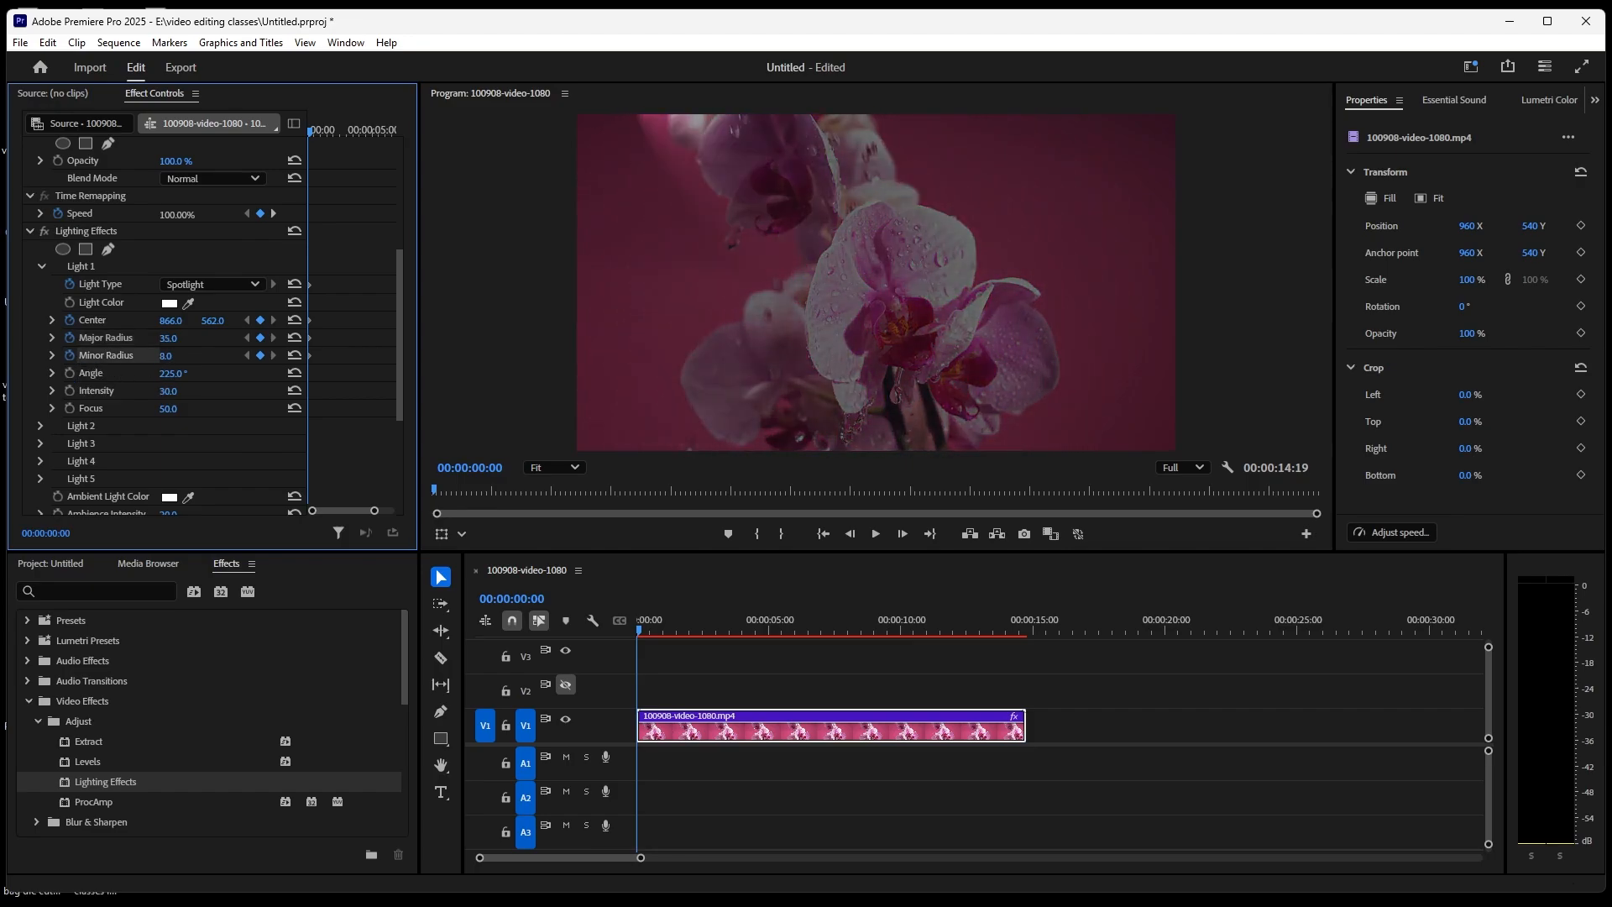
{"action": "left_click_drag", "start_coordinate": [168, 356], "coordinate": [166, 338]}
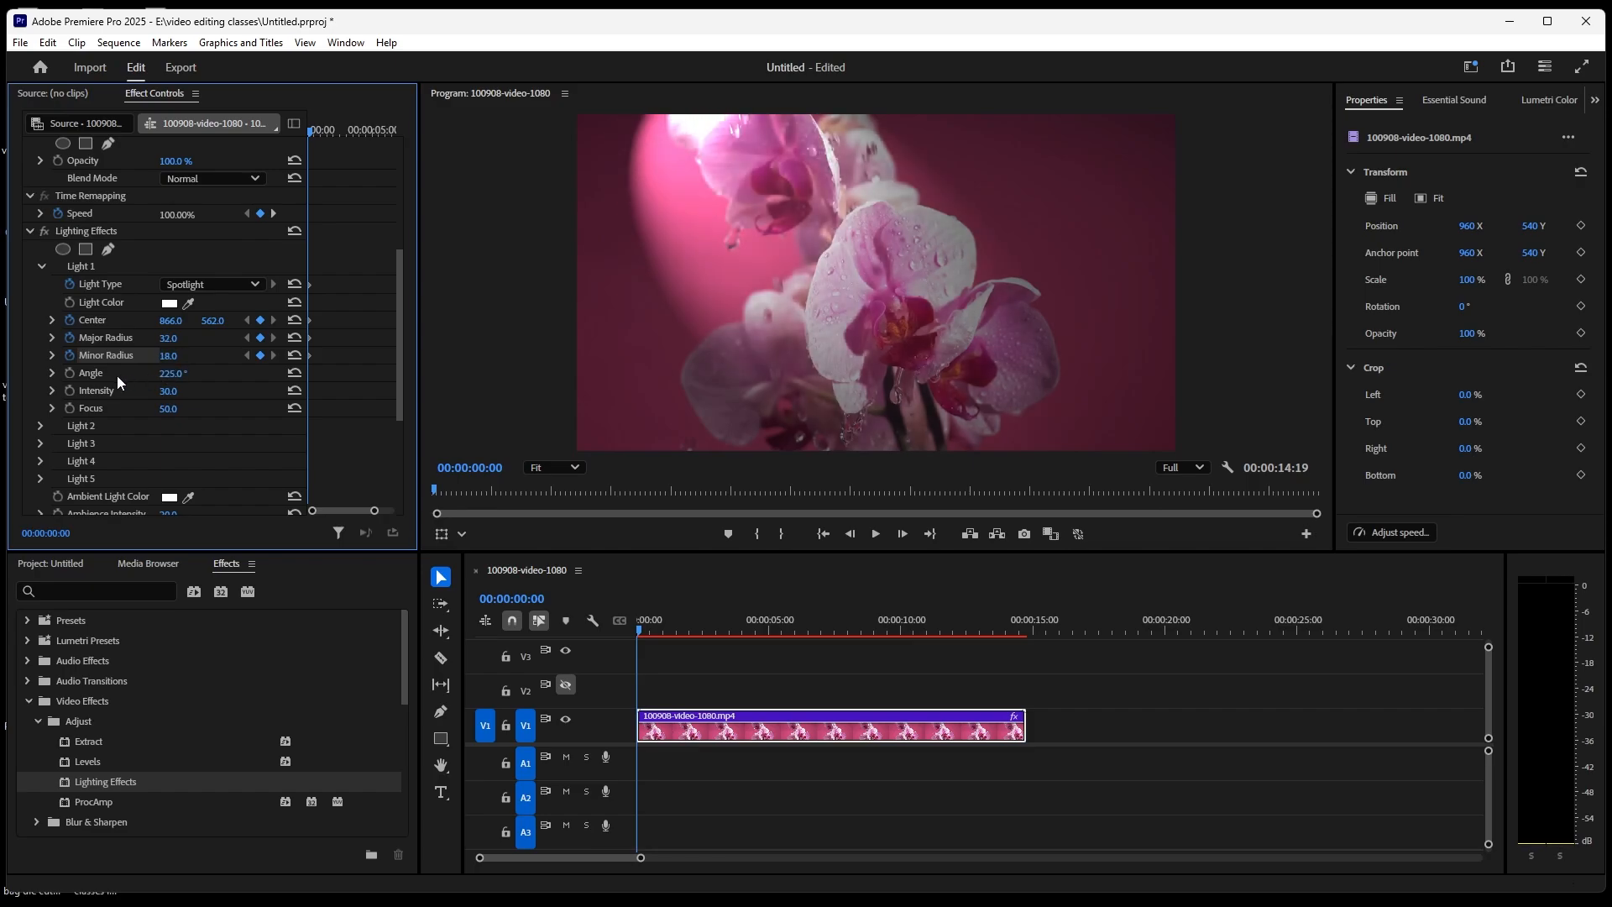
Keyframe Light 1's remaining values at the clip's start: Angle 233°, Intensity 29 and Focus 54
{"action": "left_click", "coordinate": [72, 371]}
{"action": "left_click_drag", "start_coordinate": [166, 379], "coordinate": [130, 379]}
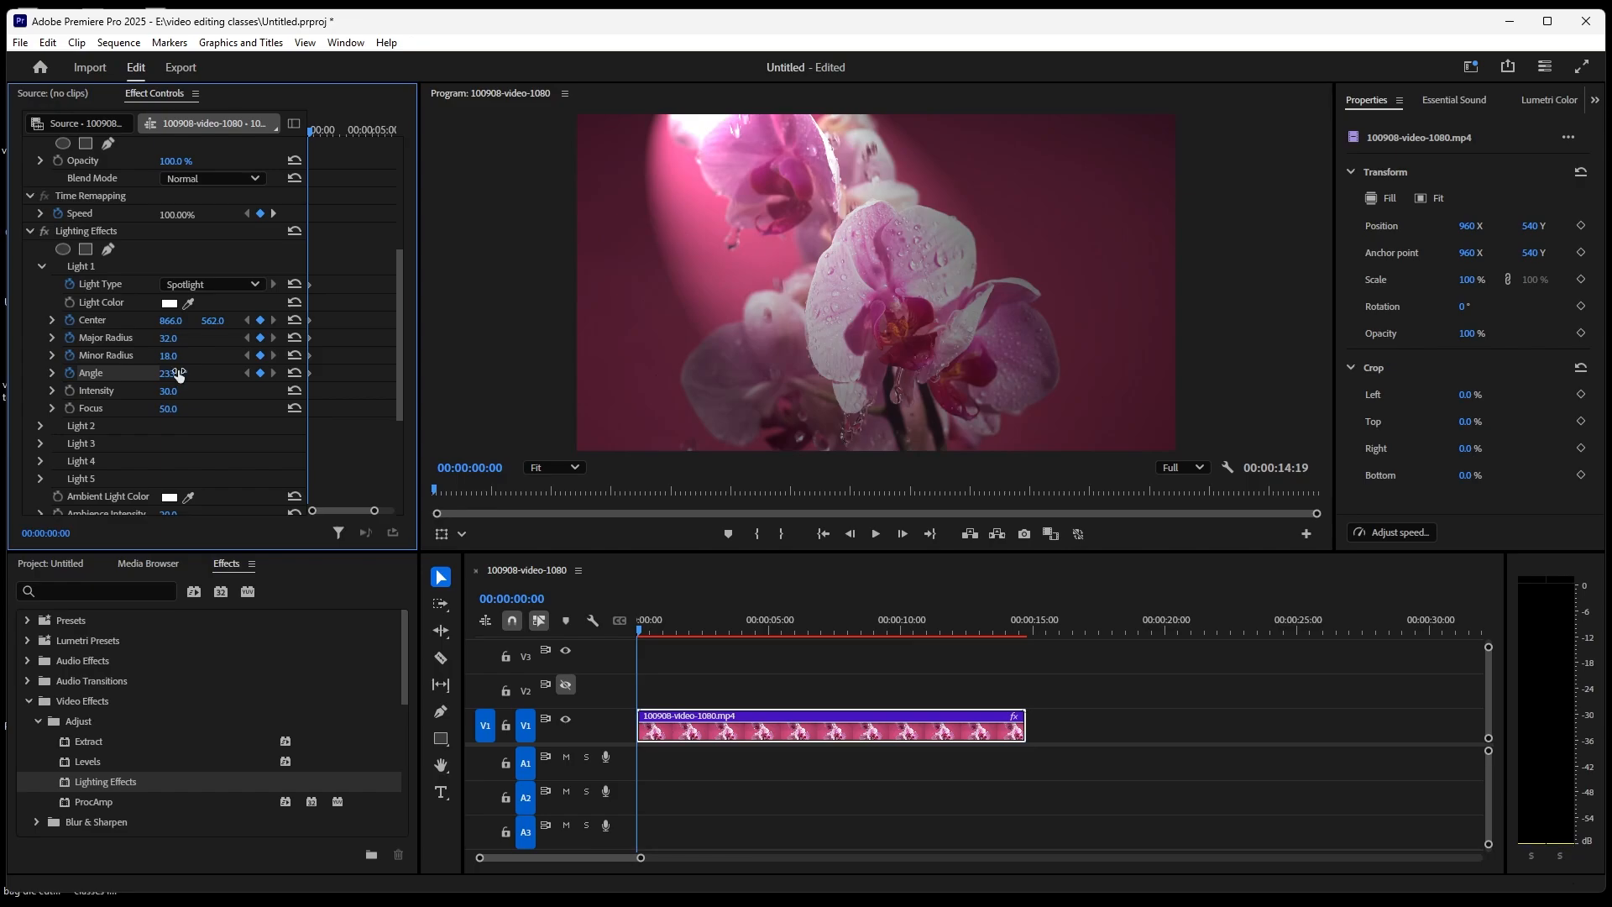
{"action": "left_click", "coordinate": [70, 391]}
{"action": "mouse_move", "coordinate": [168, 390]}
{"action": "left_mouse_down"}
{"action": "mouse_move", "coordinate": [206, 390]}
{"action": "mouse_move", "coordinate": [170, 390]}
{"action": "left_mouse_up"}
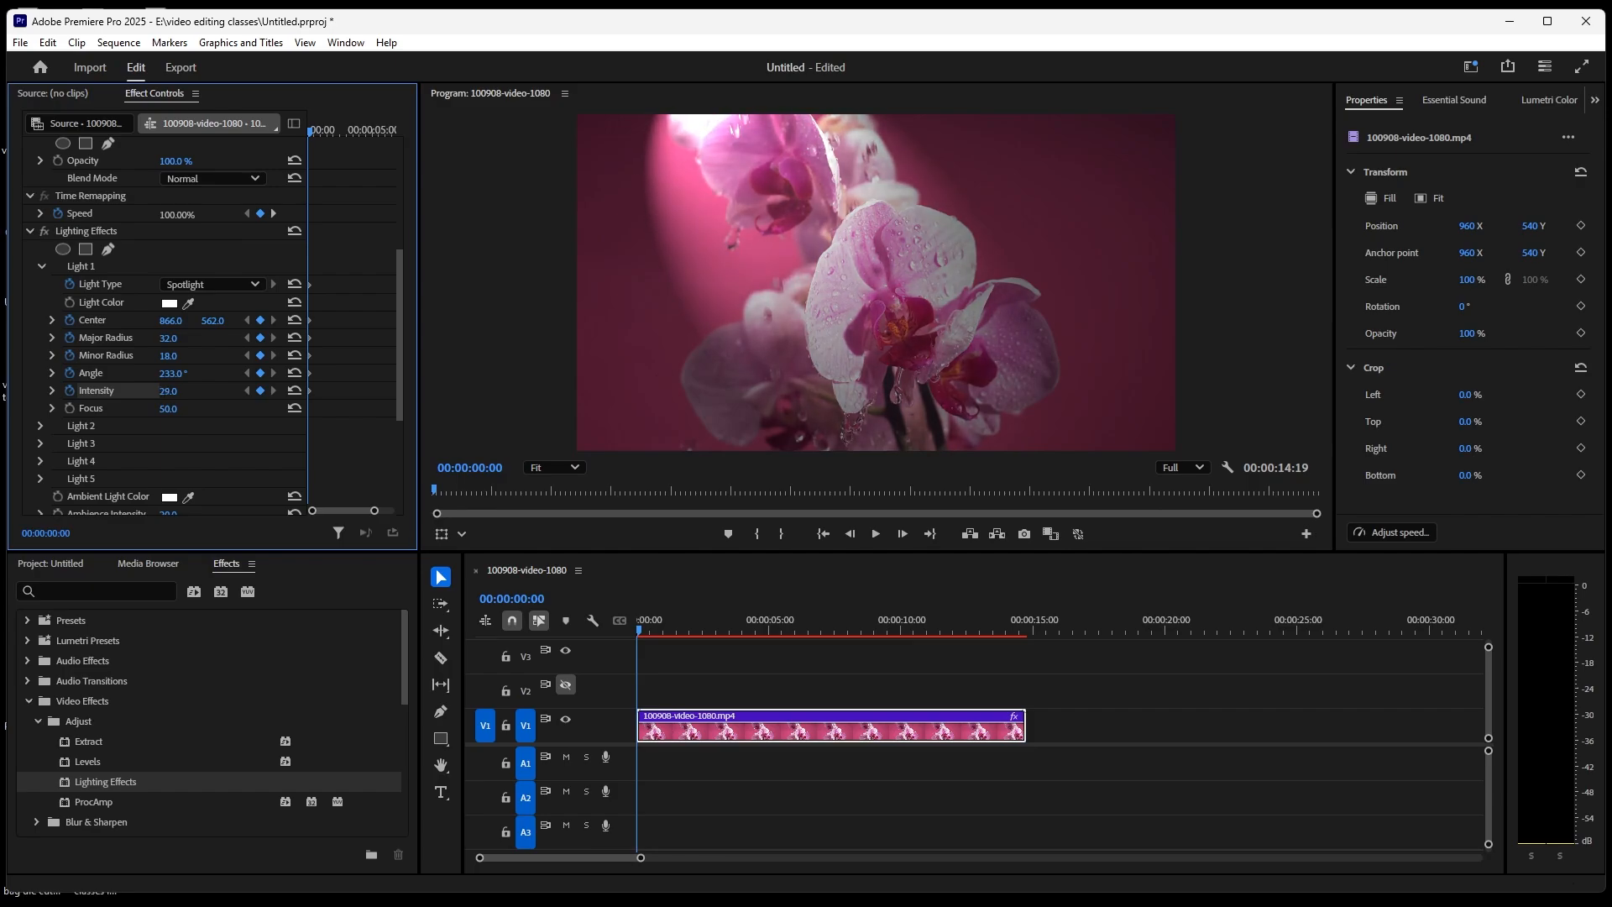
{"action": "left_click", "coordinate": [69, 407]}
{"action": "mouse_move", "coordinate": [170, 410]}
{"action": "left_mouse_down"}
{"action": "mouse_move", "coordinate": [141, 409]}
{"action": "mouse_move", "coordinate": [222, 410]}
{"action": "mouse_move", "coordinate": [186, 410]}
{"action": "left_mouse_up"}
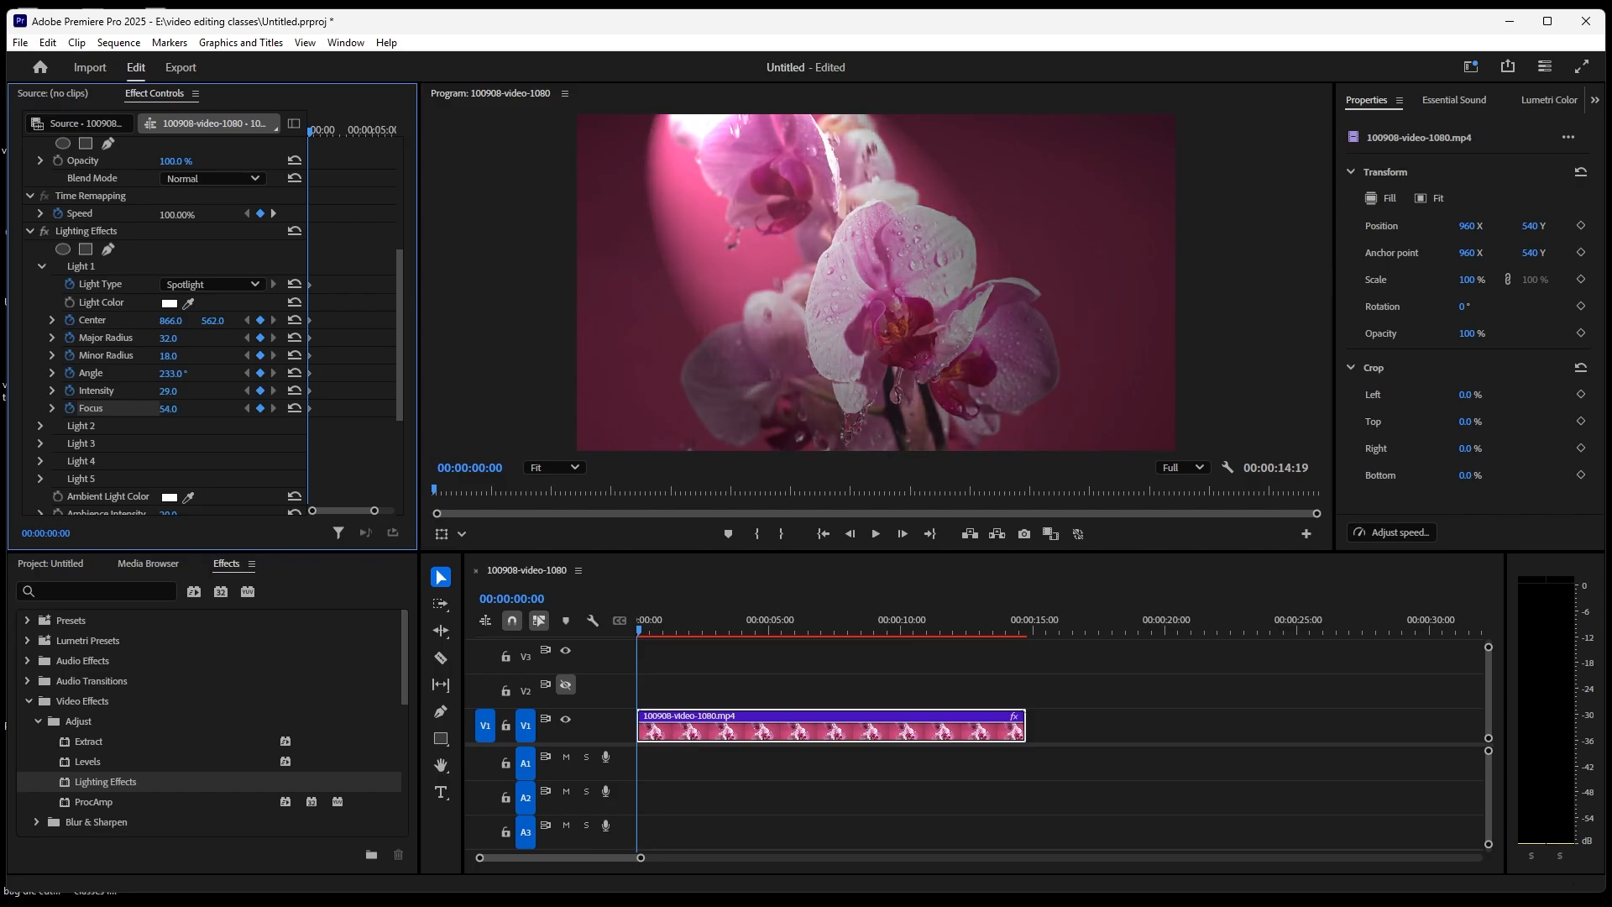
Try the Spotlight type for Light 2, and set its Light Type back to None
{"action": "mouse_move", "coordinate": [401, 335]}
{"action": "left_mouse_down"}
{"action": "mouse_move", "coordinate": [401, 384]}
{"action": "mouse_move", "coordinate": [401, 329]}
{"action": "left_mouse_up"}
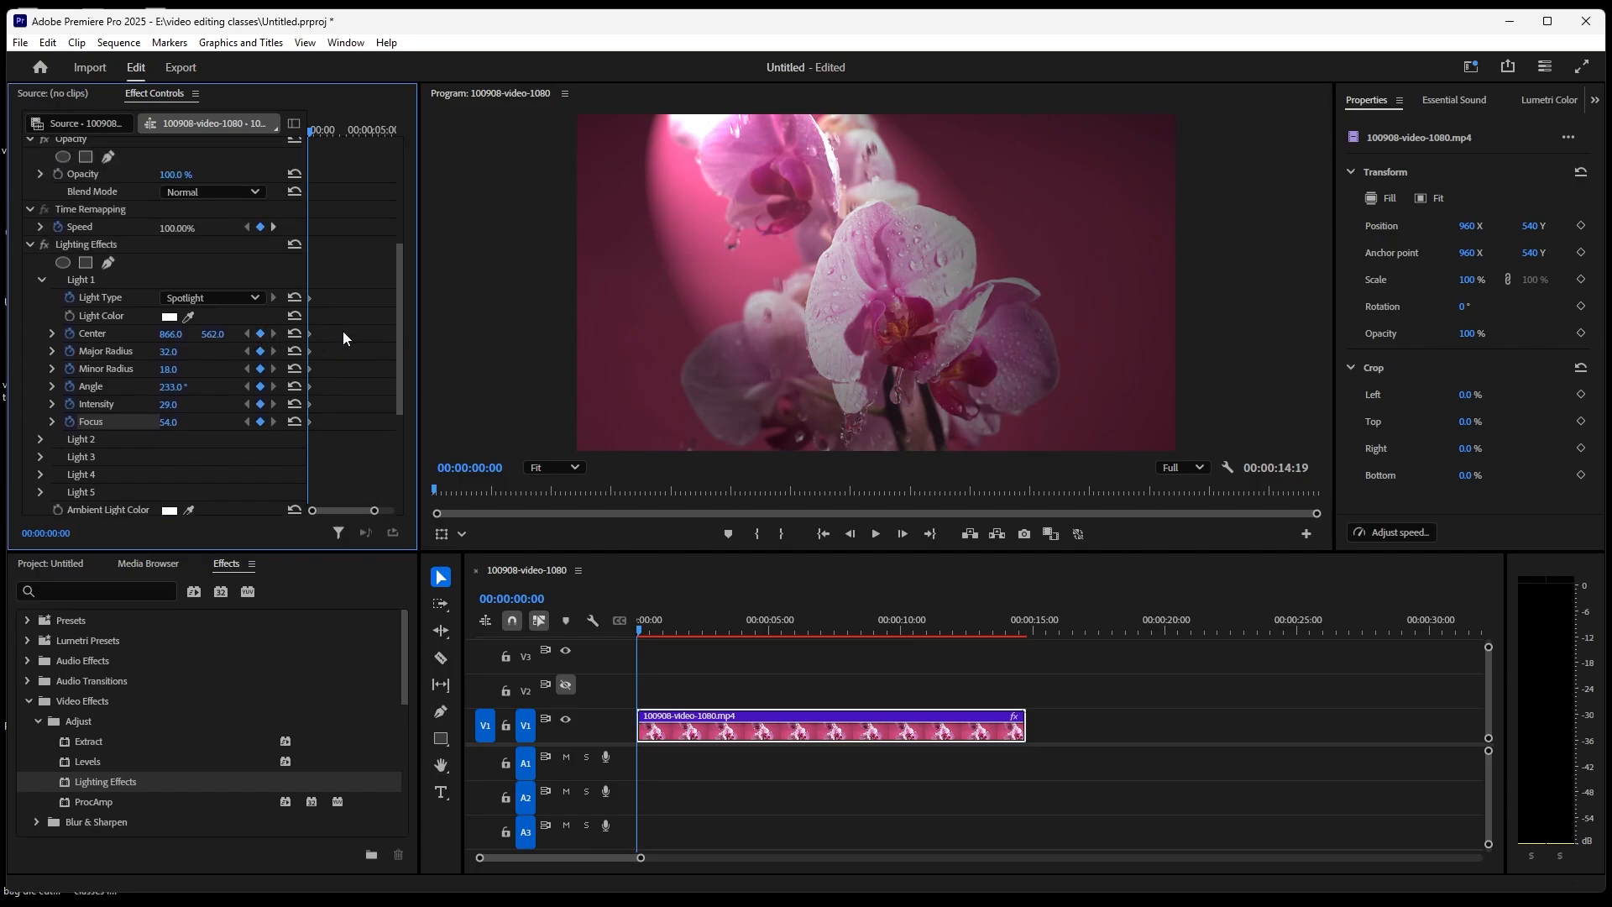
{"action": "left_click_drag", "start_coordinate": [398, 322], "coordinate": [400, 366]}
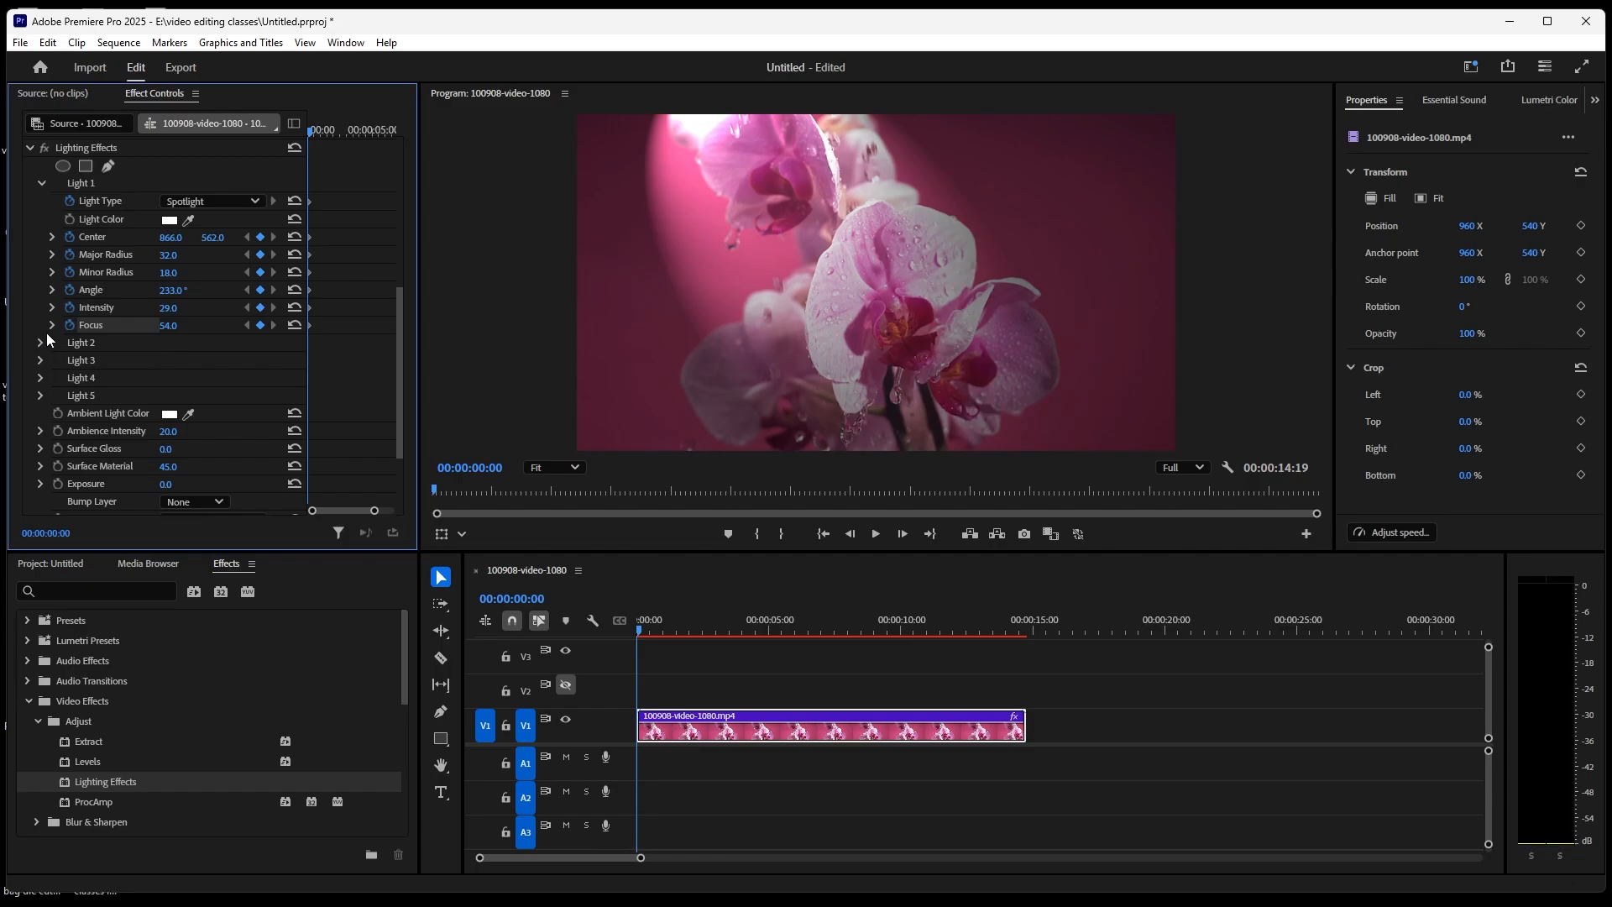
{"action": "left_click", "coordinate": [45, 184]}
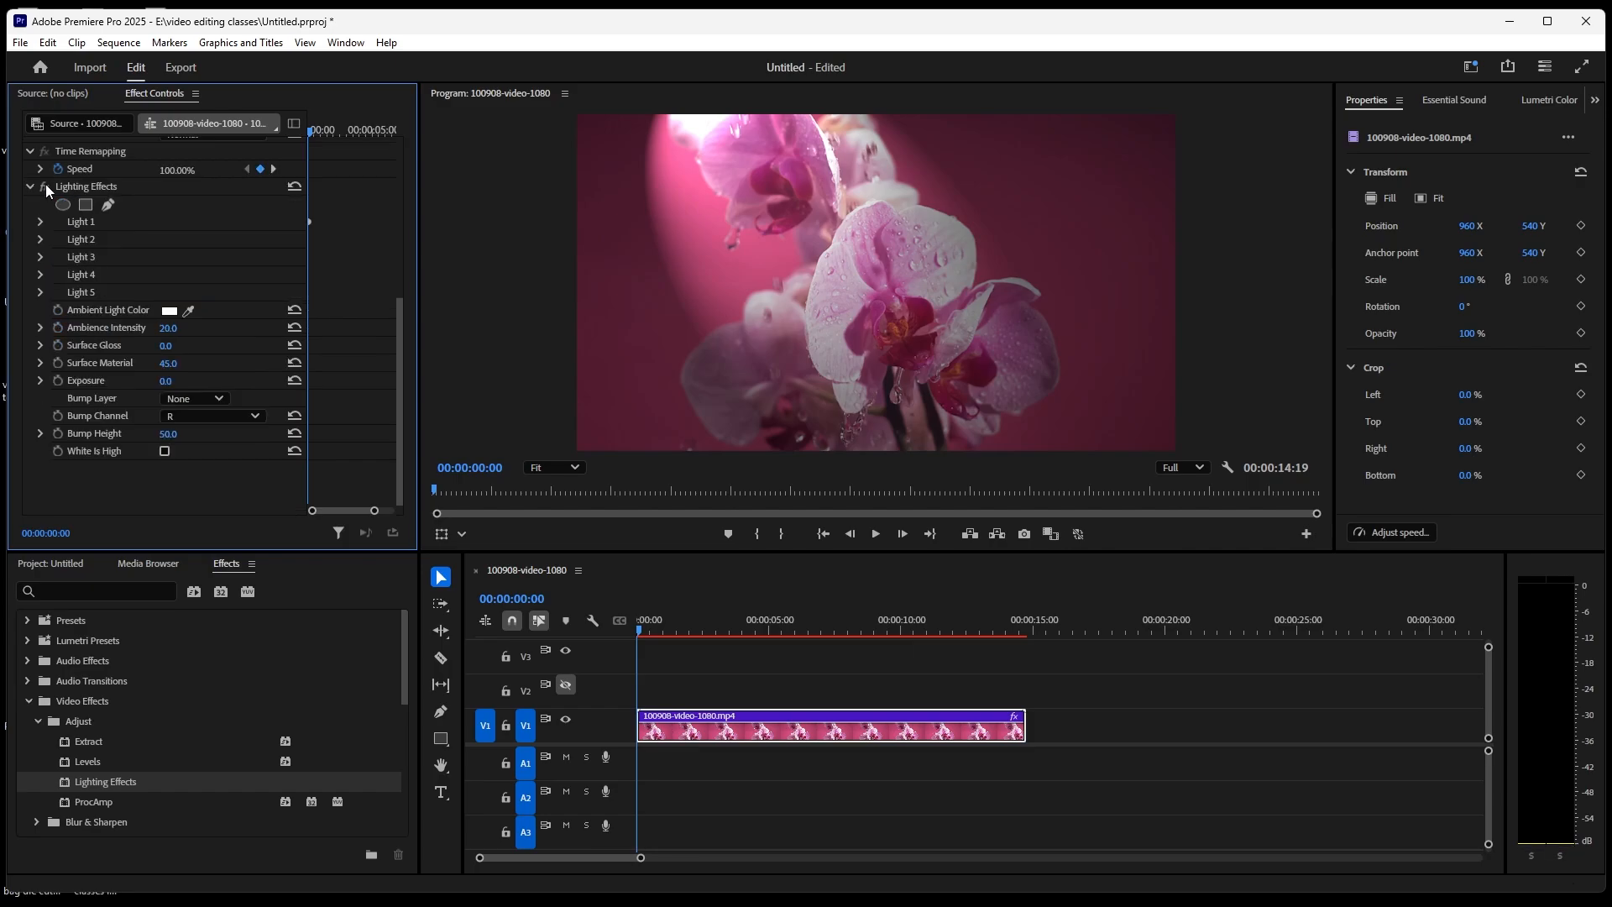
{"action": "left_click", "coordinate": [42, 236]}
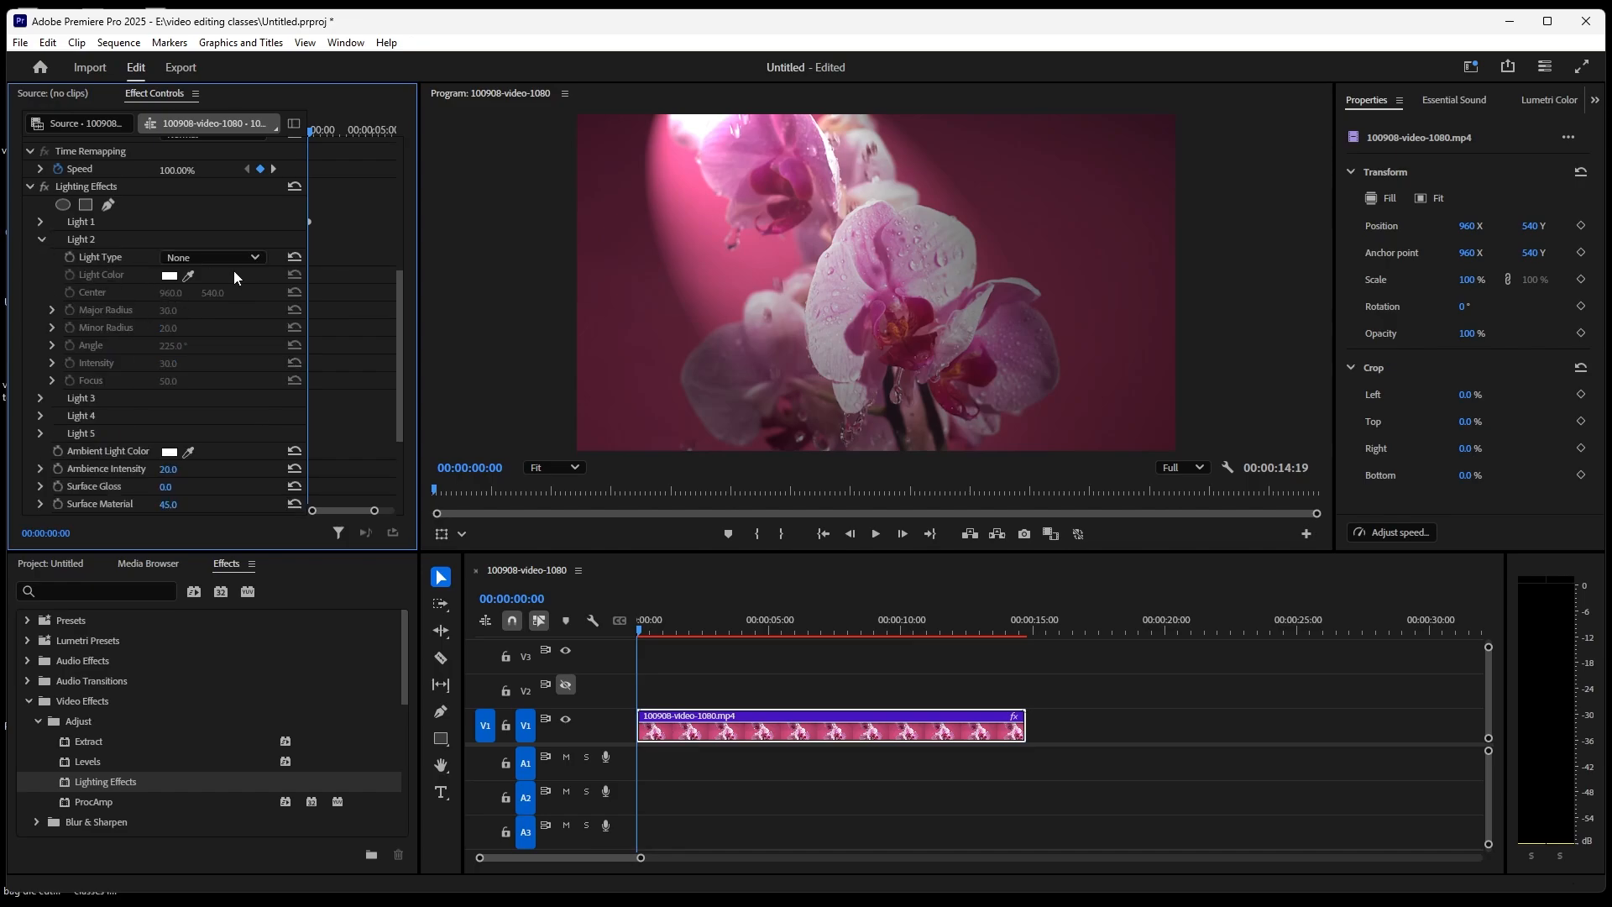
{"action": "left_click", "coordinate": [253, 259]}
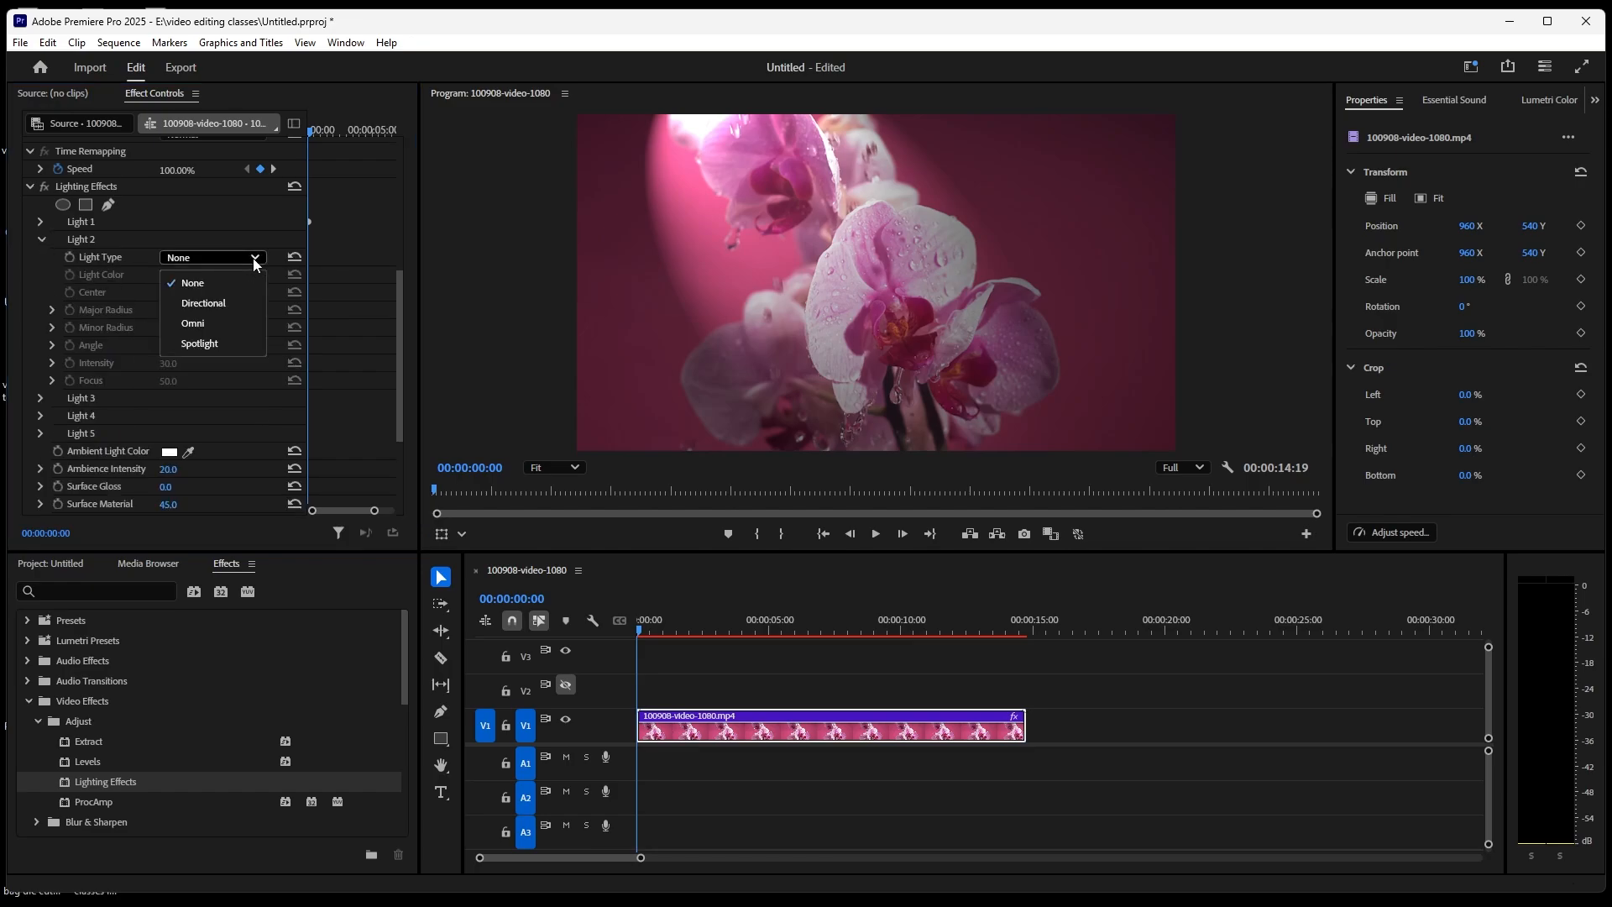
{"action": "left_click", "coordinate": [178, 342]}
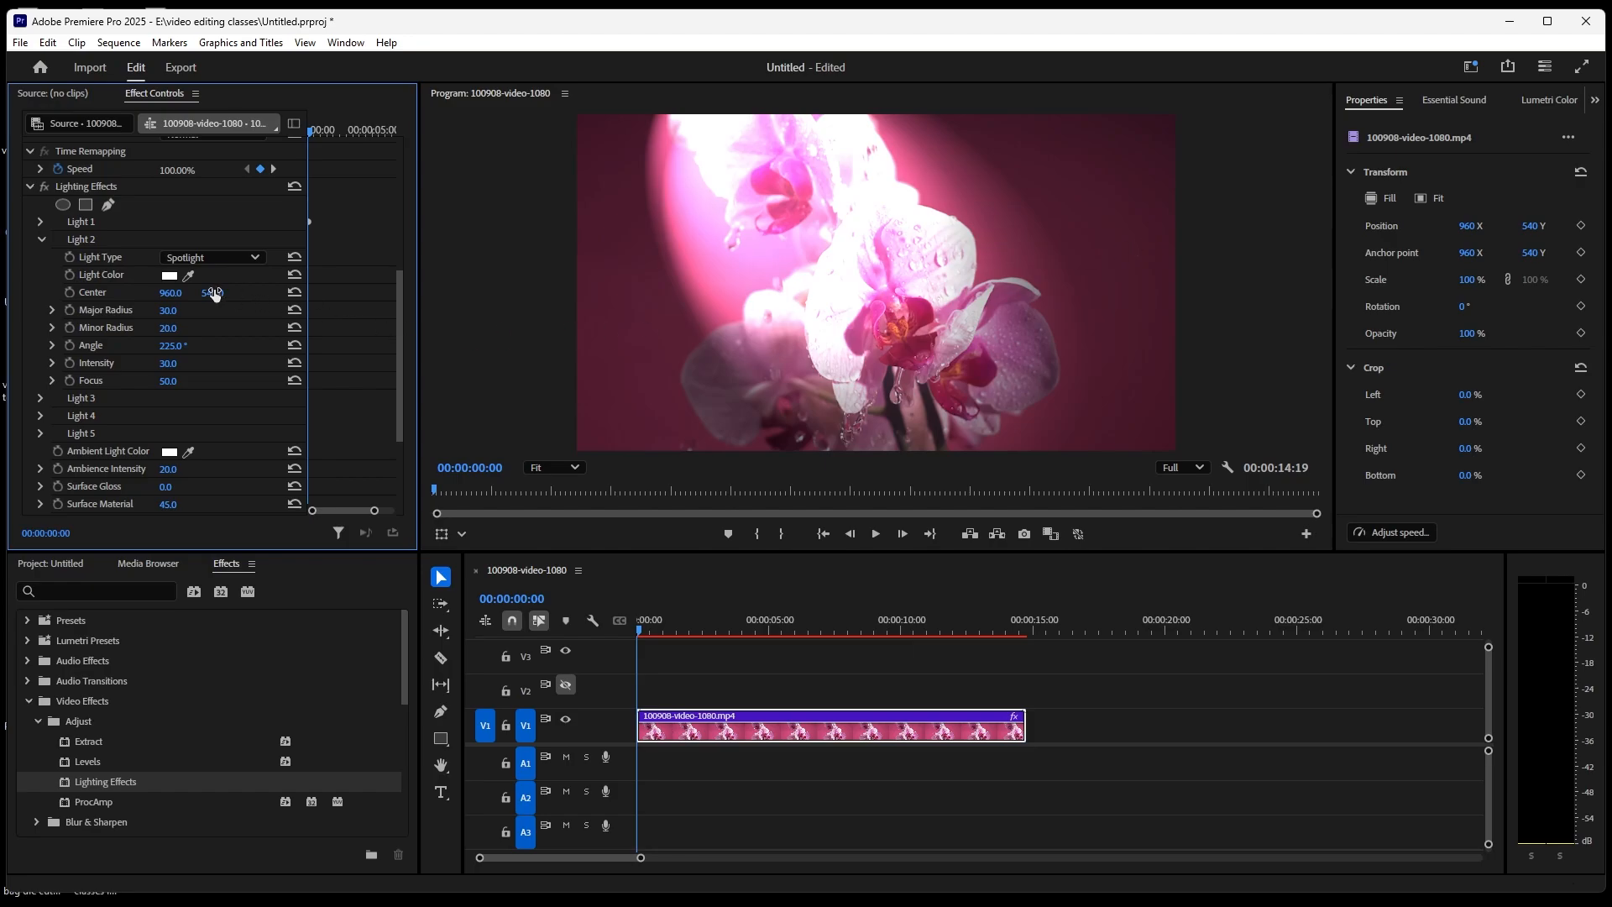
{"action": "left_click", "coordinate": [243, 259]}
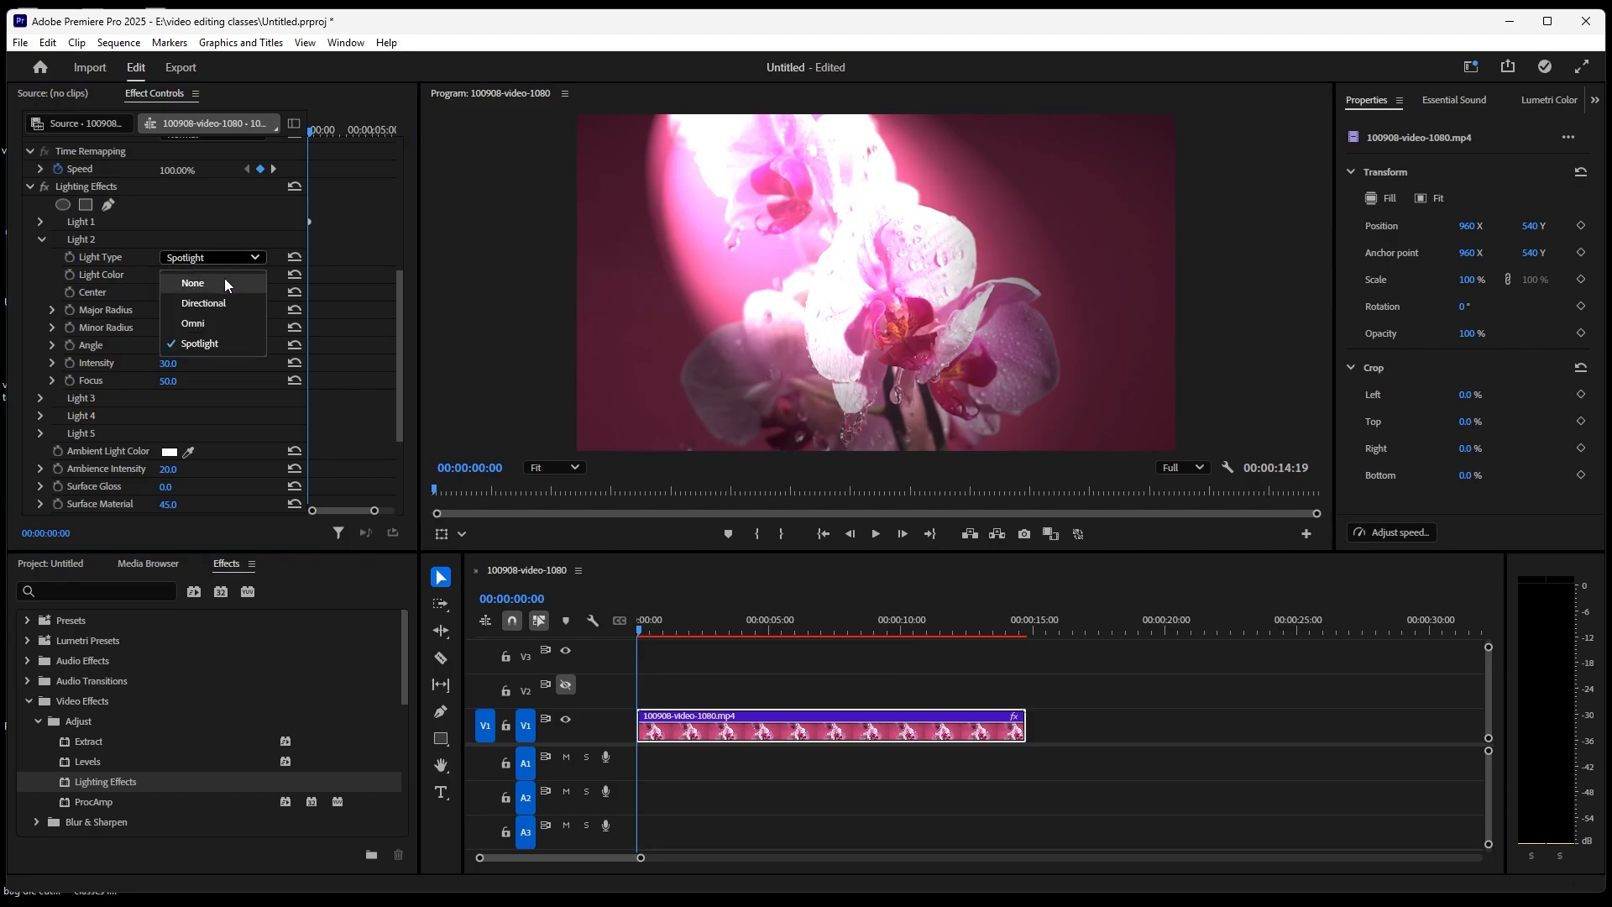
{"action": "left_click", "coordinate": [224, 279]}
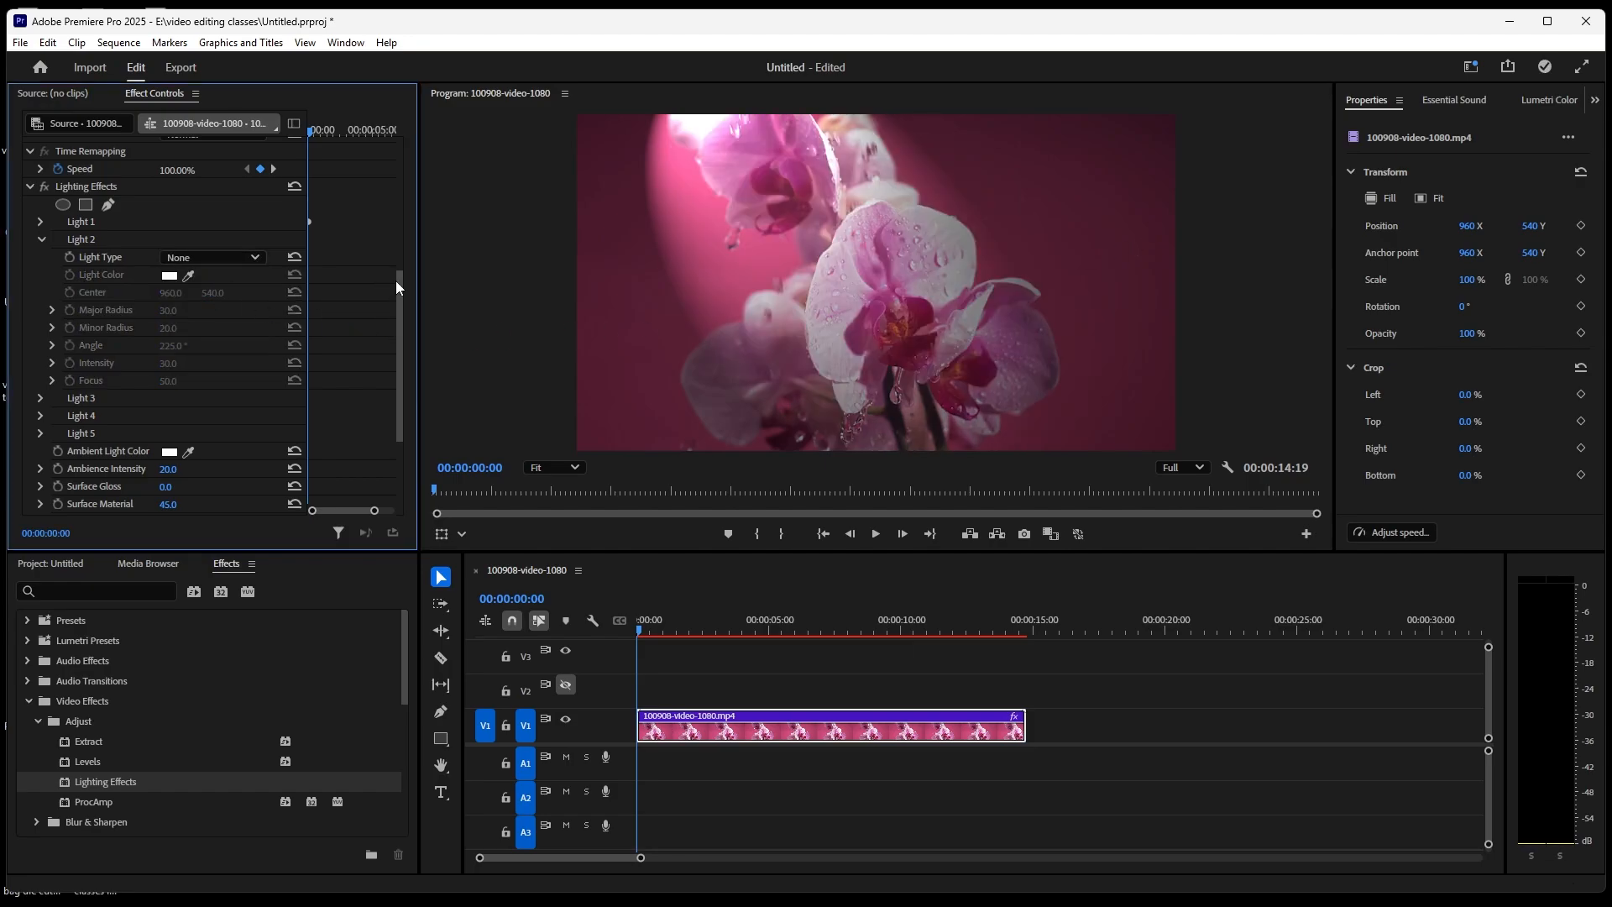
{"action": "left_click", "coordinate": [42, 240]}
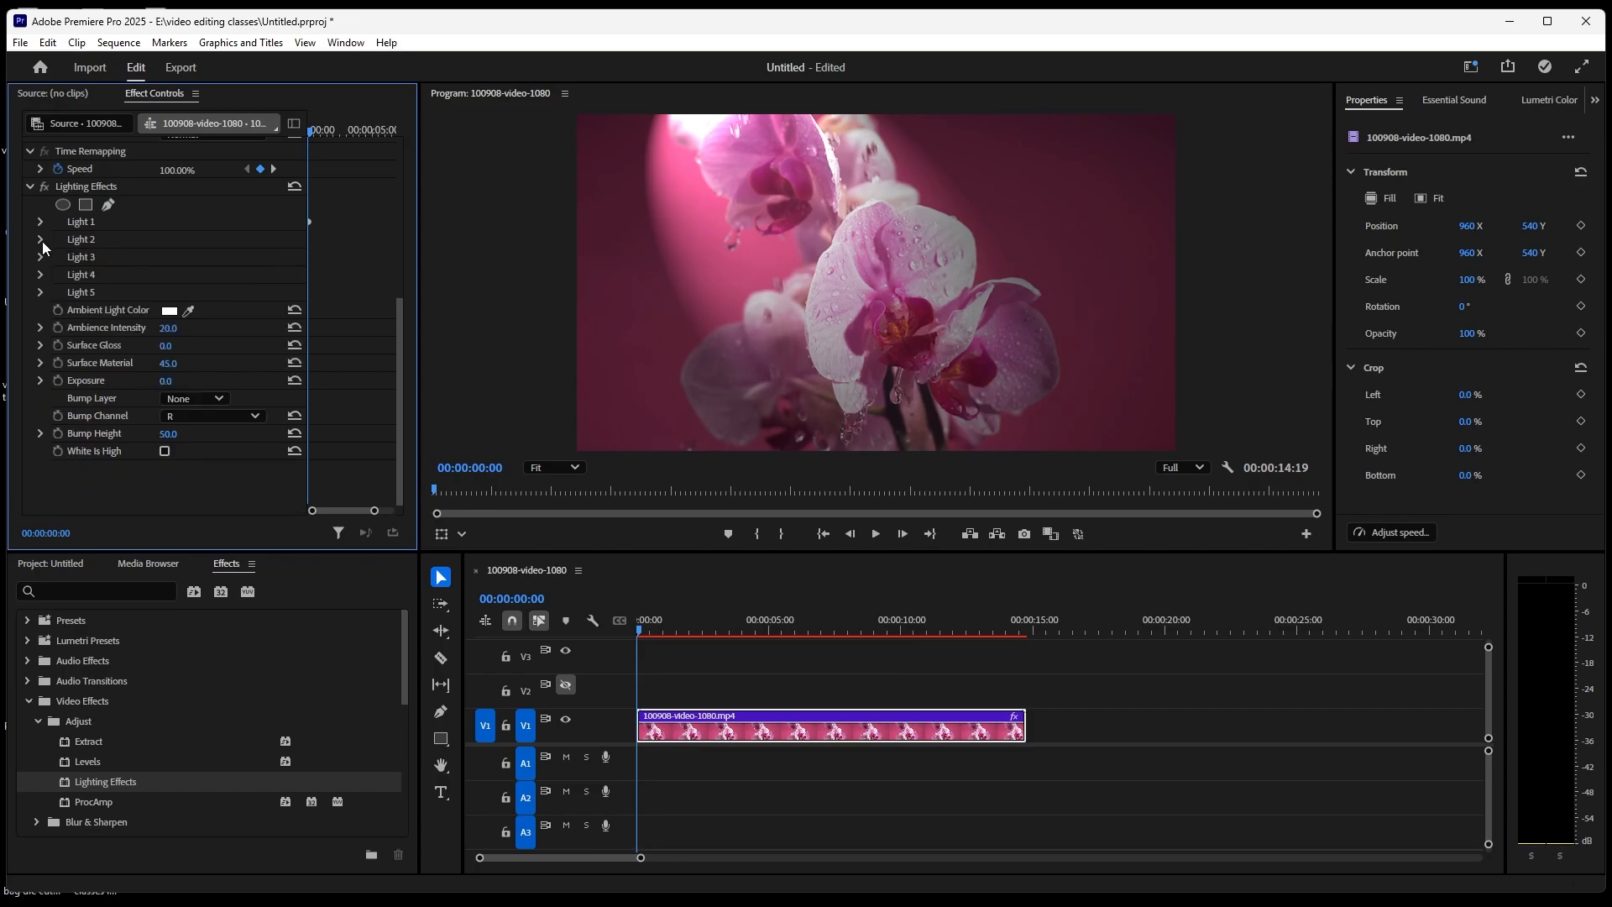
{"action": "left_click", "coordinate": [40, 292]}
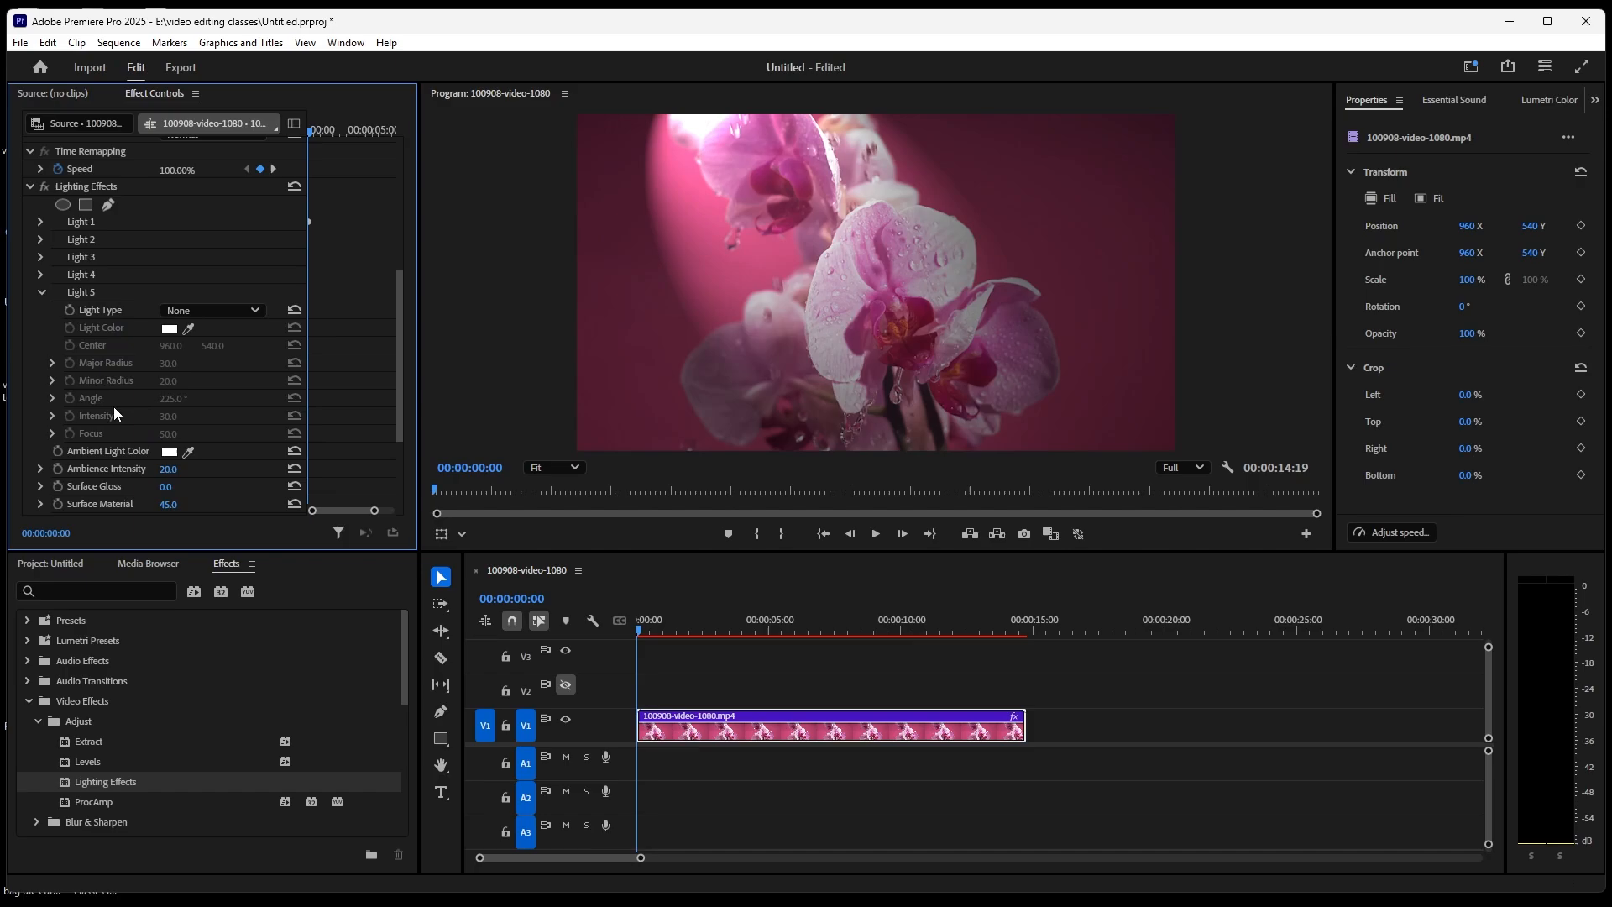
{"action": "left_click", "coordinate": [255, 313]}
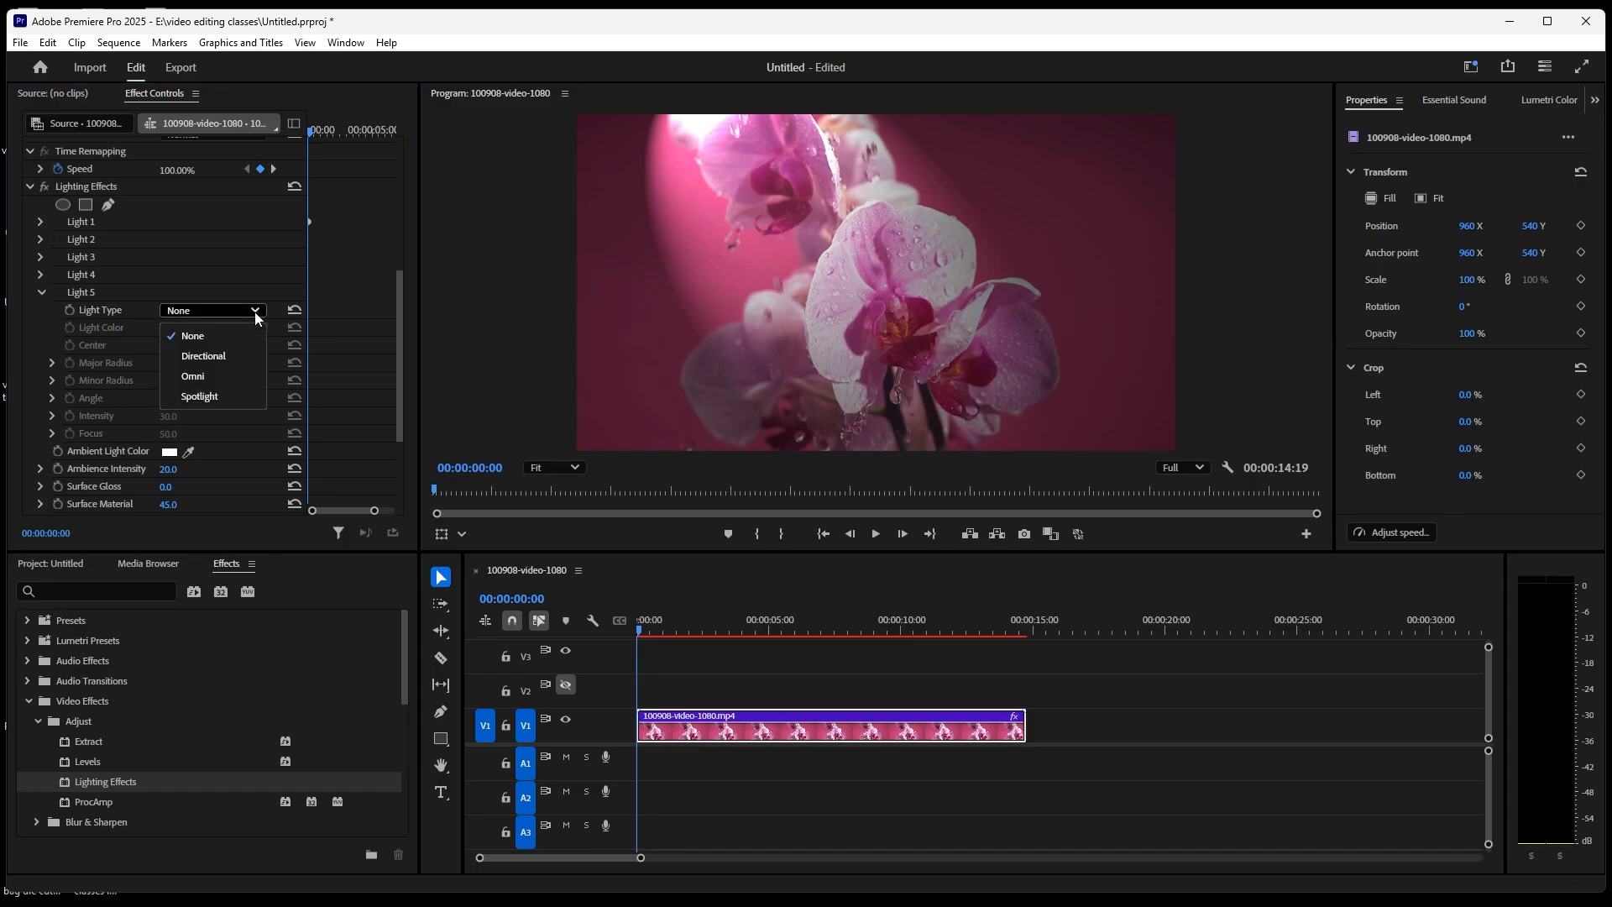
{"action": "left_click", "coordinate": [255, 312]}
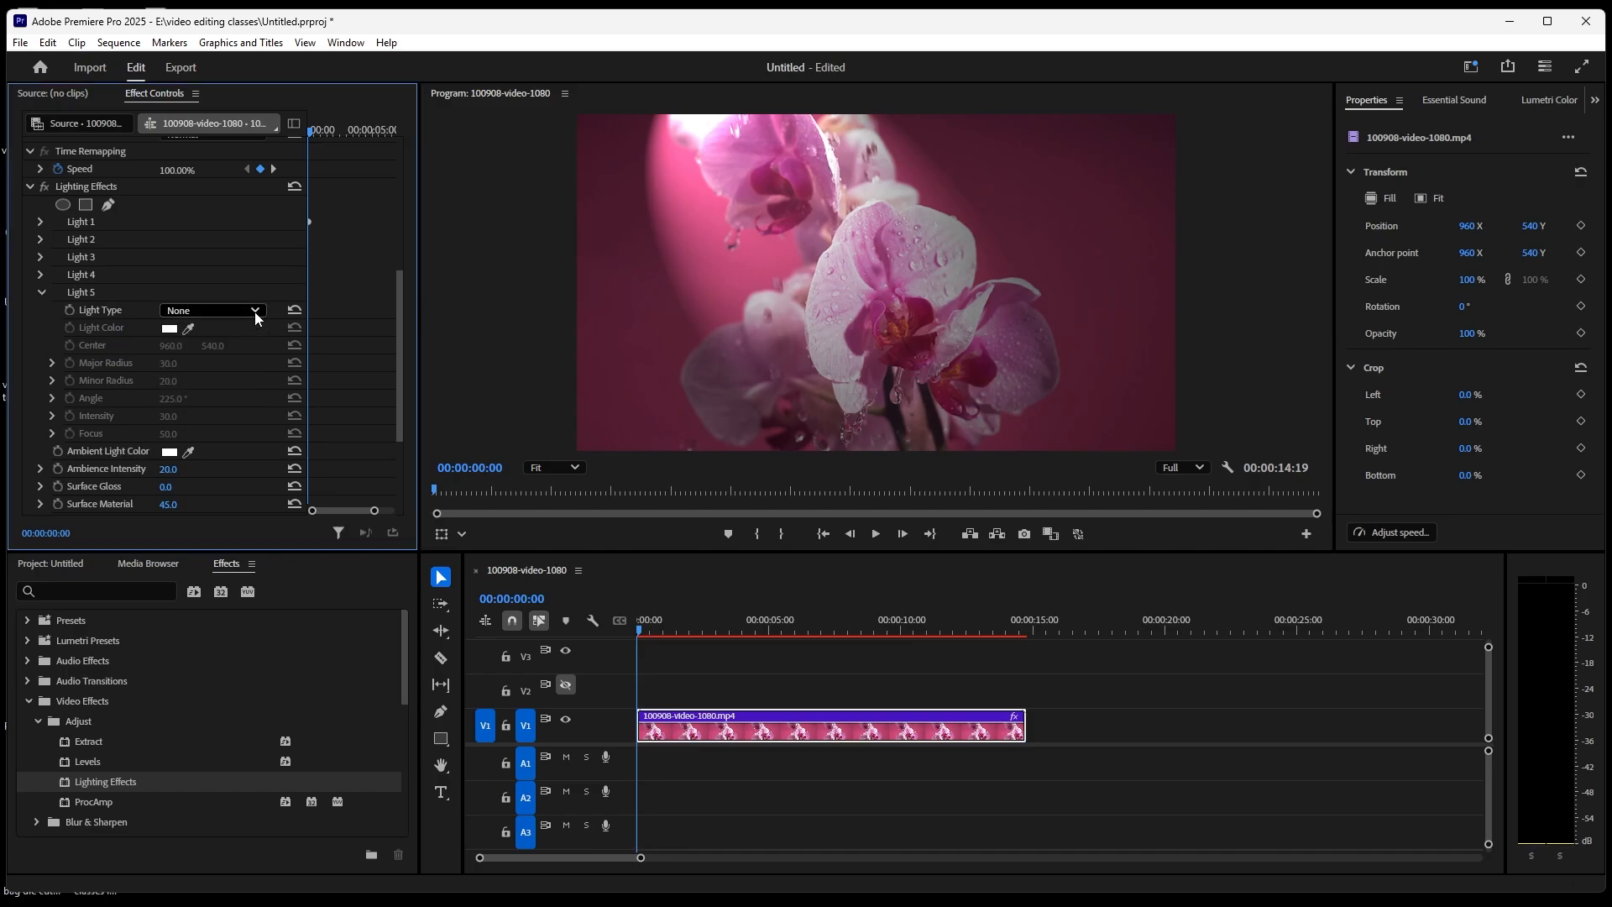
{"action": "left_click", "coordinate": [47, 294]}
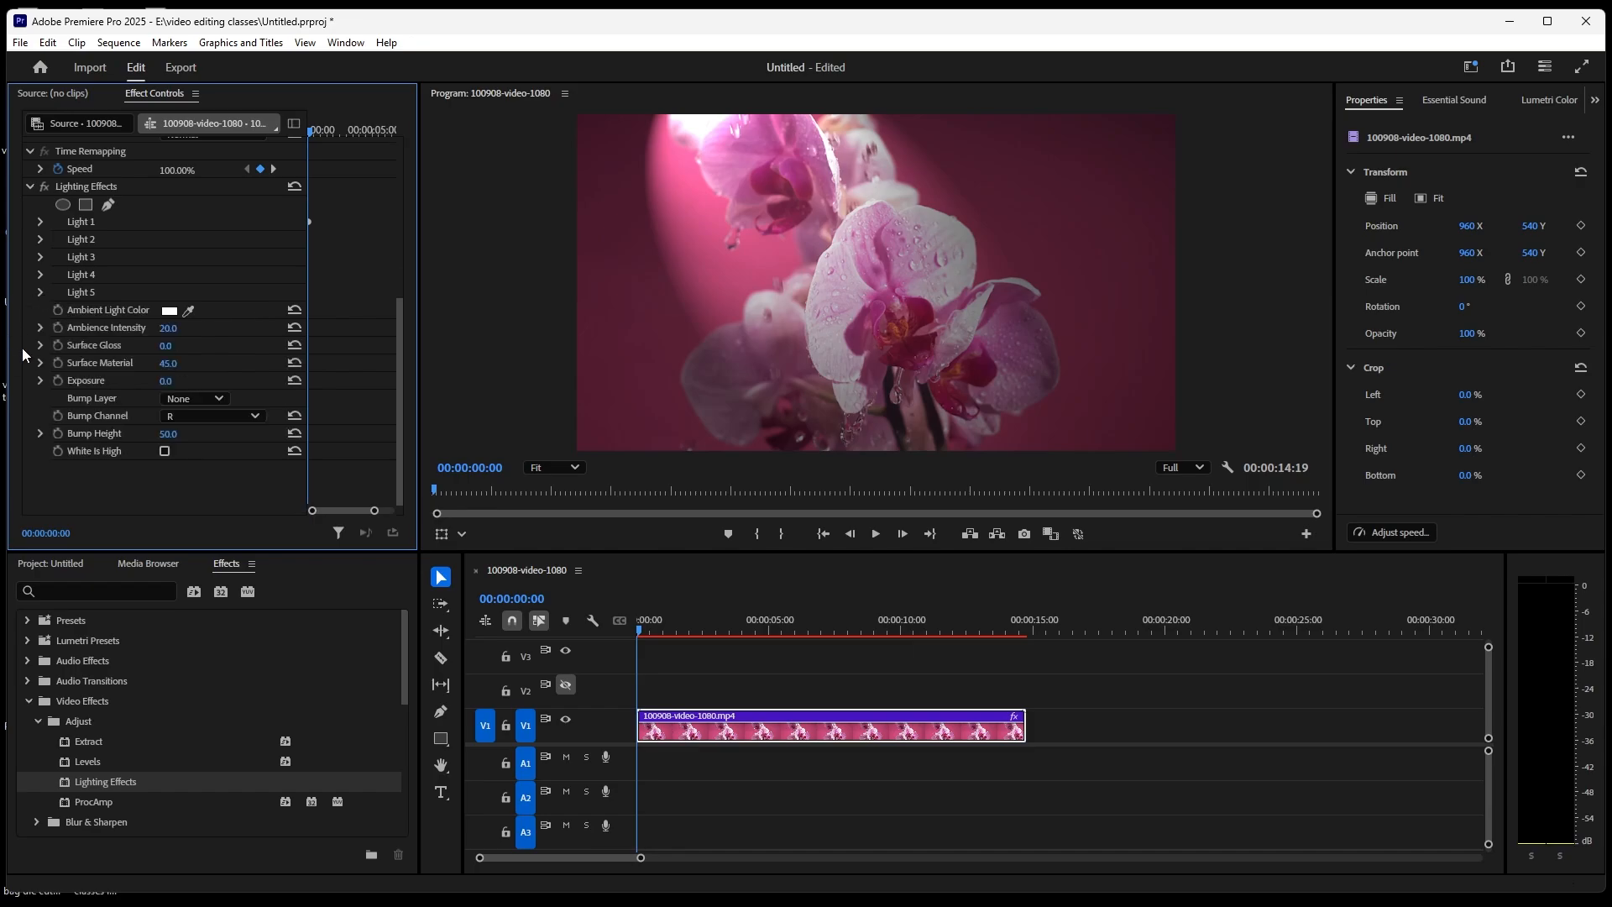
Keyframe the Ambient Light Color with a shade sampled from the front orchid's pale petal, and keyframe Surface Gloss at -71
{"action": "left_click", "coordinate": [58, 313]}
{"action": "left_click_drag", "start_coordinate": [188, 310], "coordinate": [840, 304]}
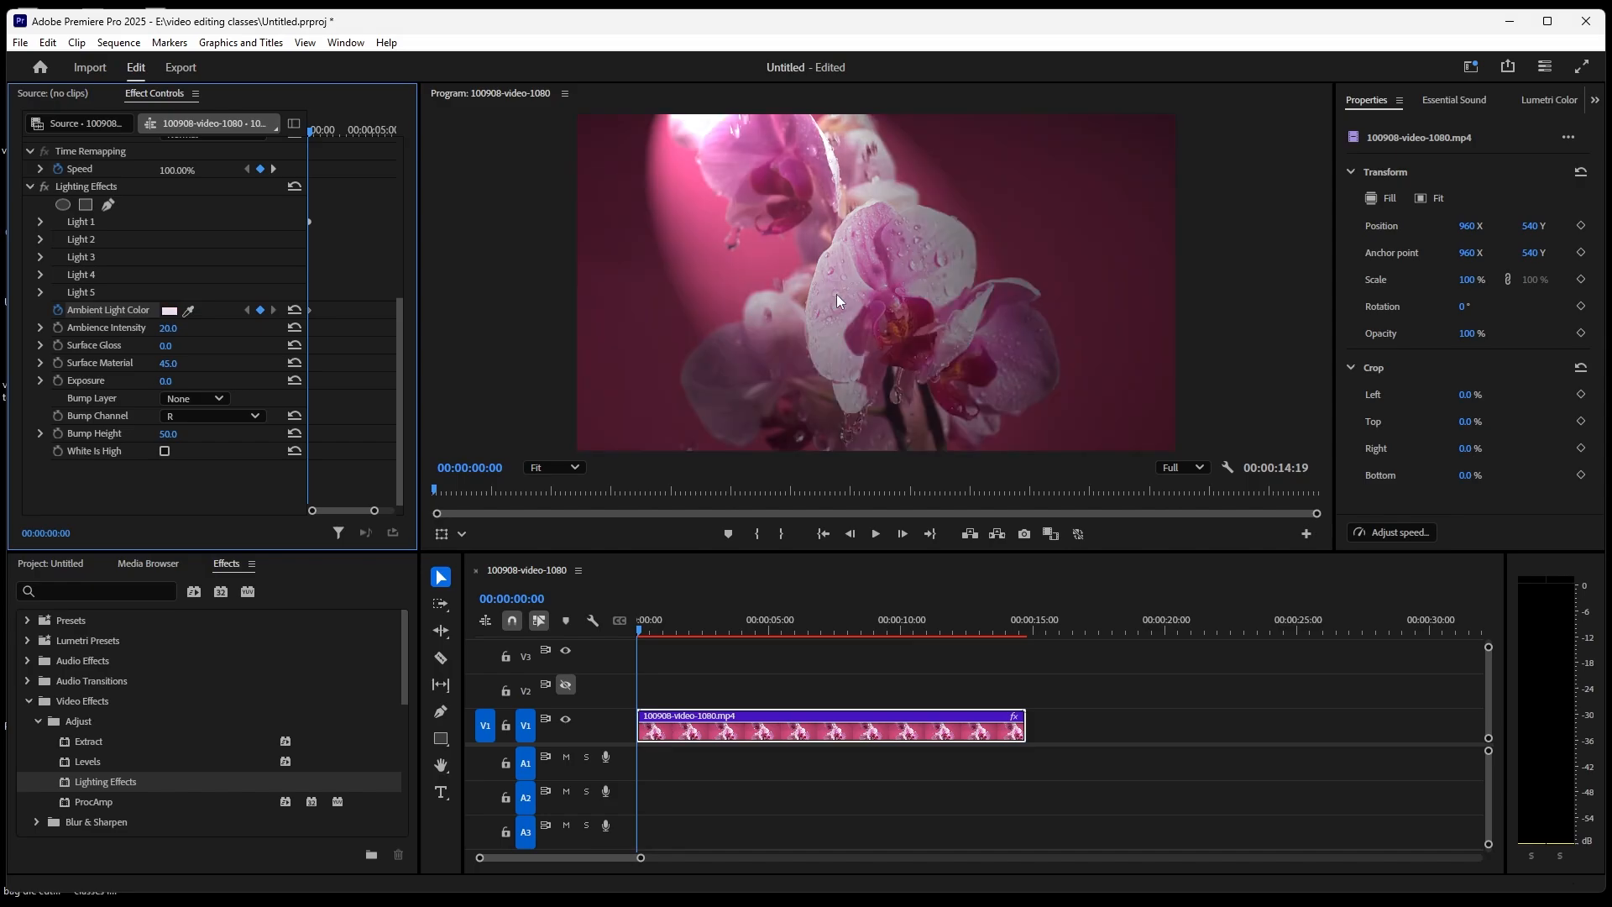
{"action": "left_click", "coordinate": [57, 346]}
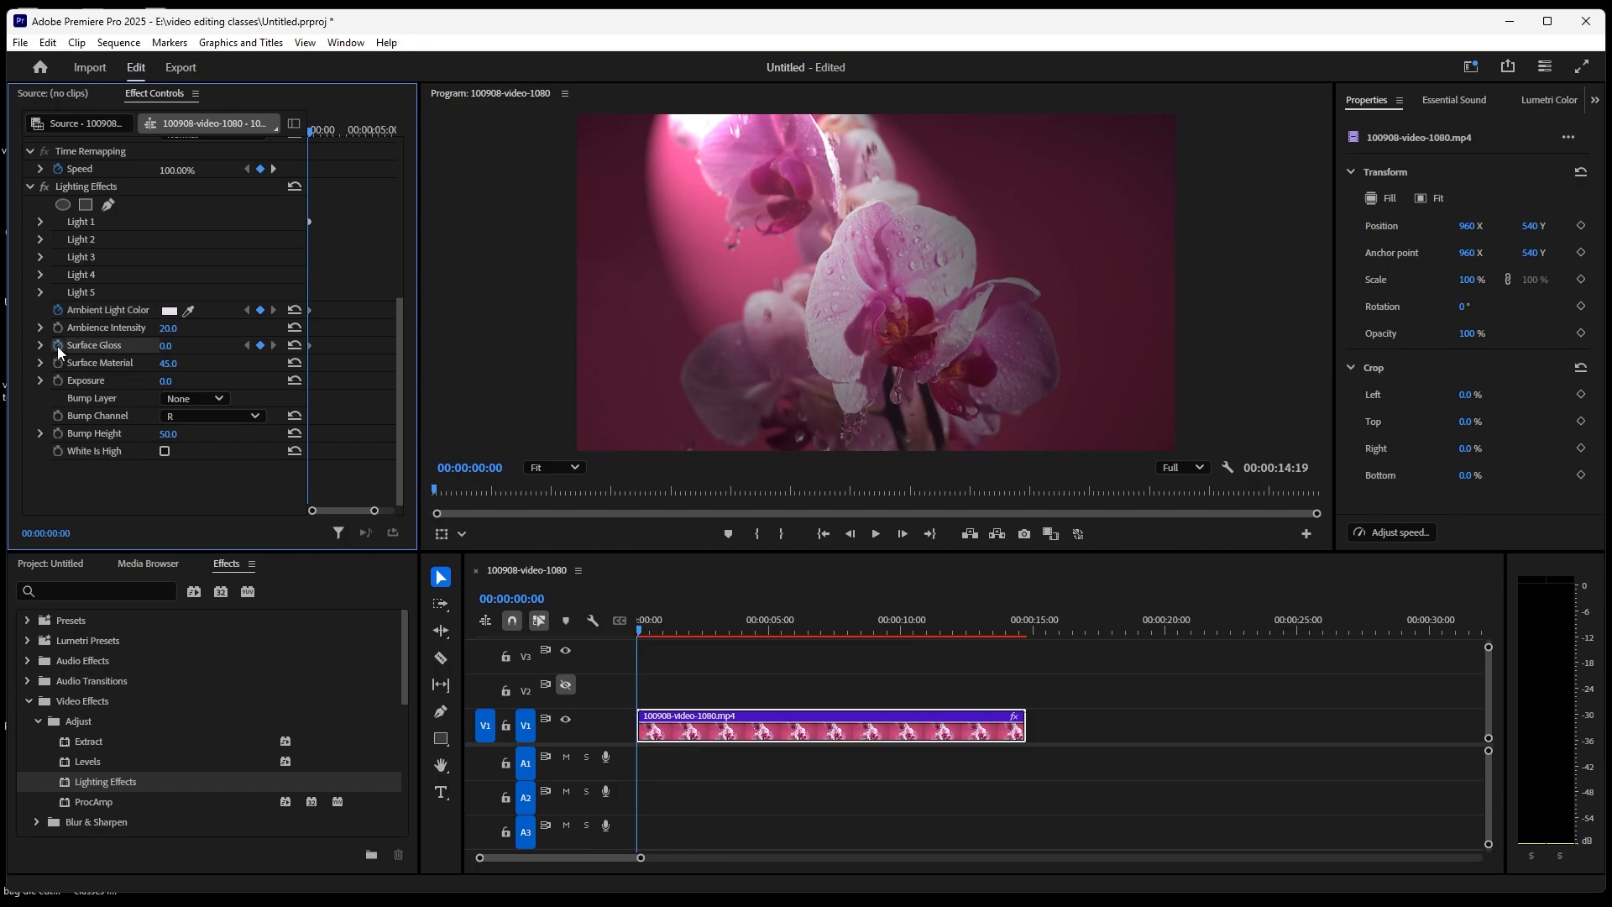
{"action": "left_click_drag", "start_coordinate": [166, 348], "coordinate": [107, 347]}
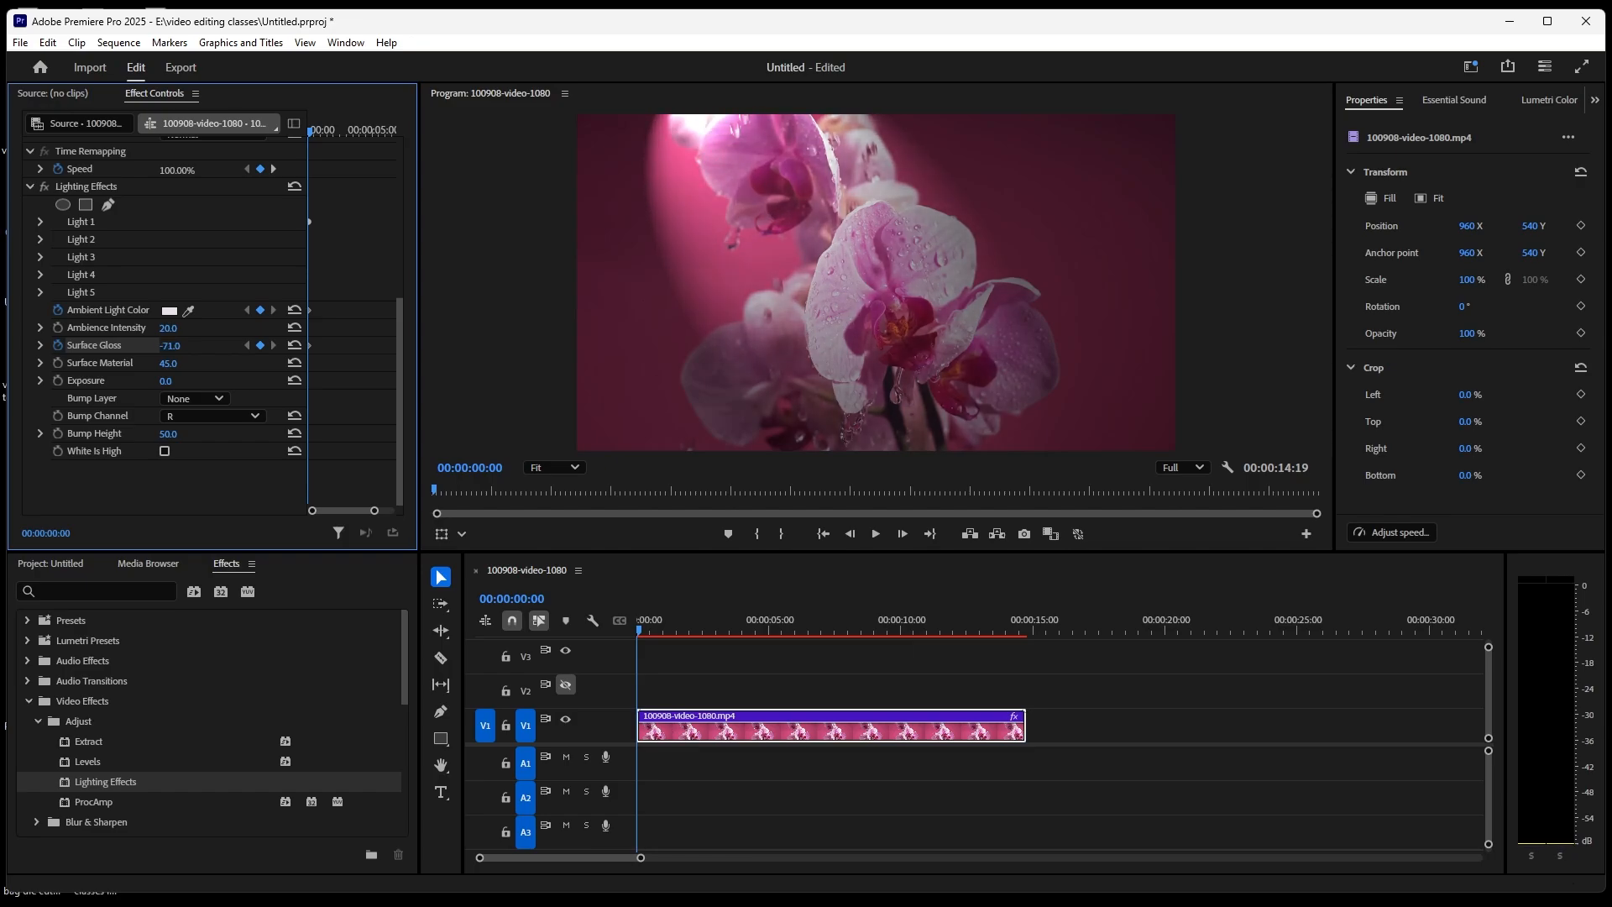
Enable keyframing for Surface Material and Exposure at the clip's start, setting them to 100 and 23
{"action": "left_click", "coordinate": [56, 365]}
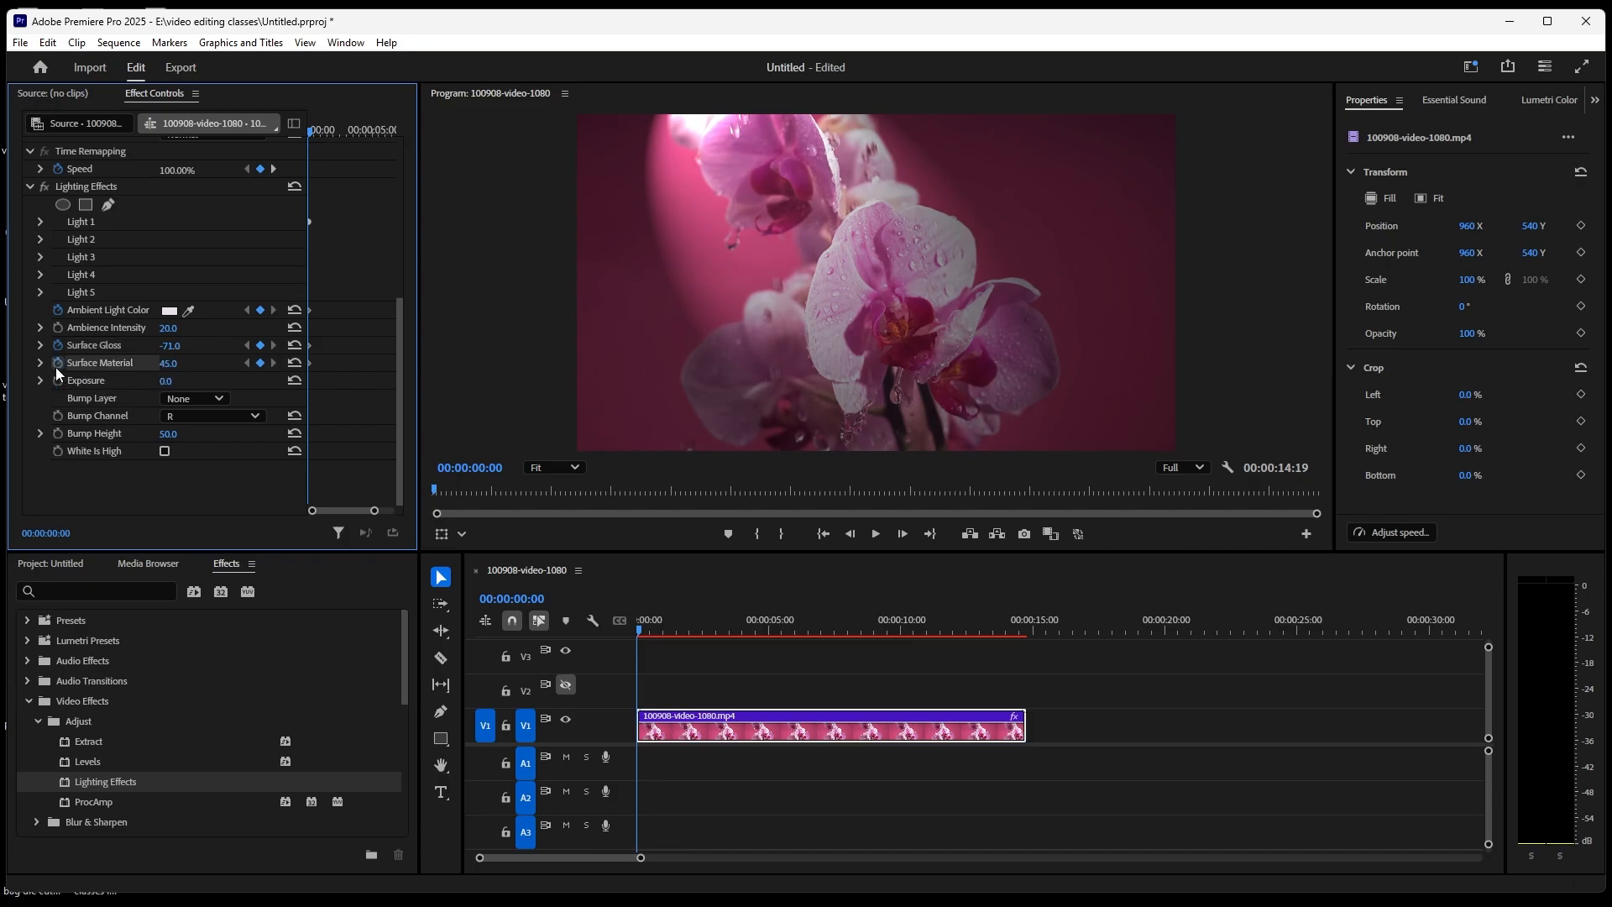
{"action": "left_click_drag", "start_coordinate": [168, 366], "coordinate": [50, 366]}
{"action": "scroll", "coordinate": [715, 132], "scroll_direction": "up", "scroll_amount": 2}
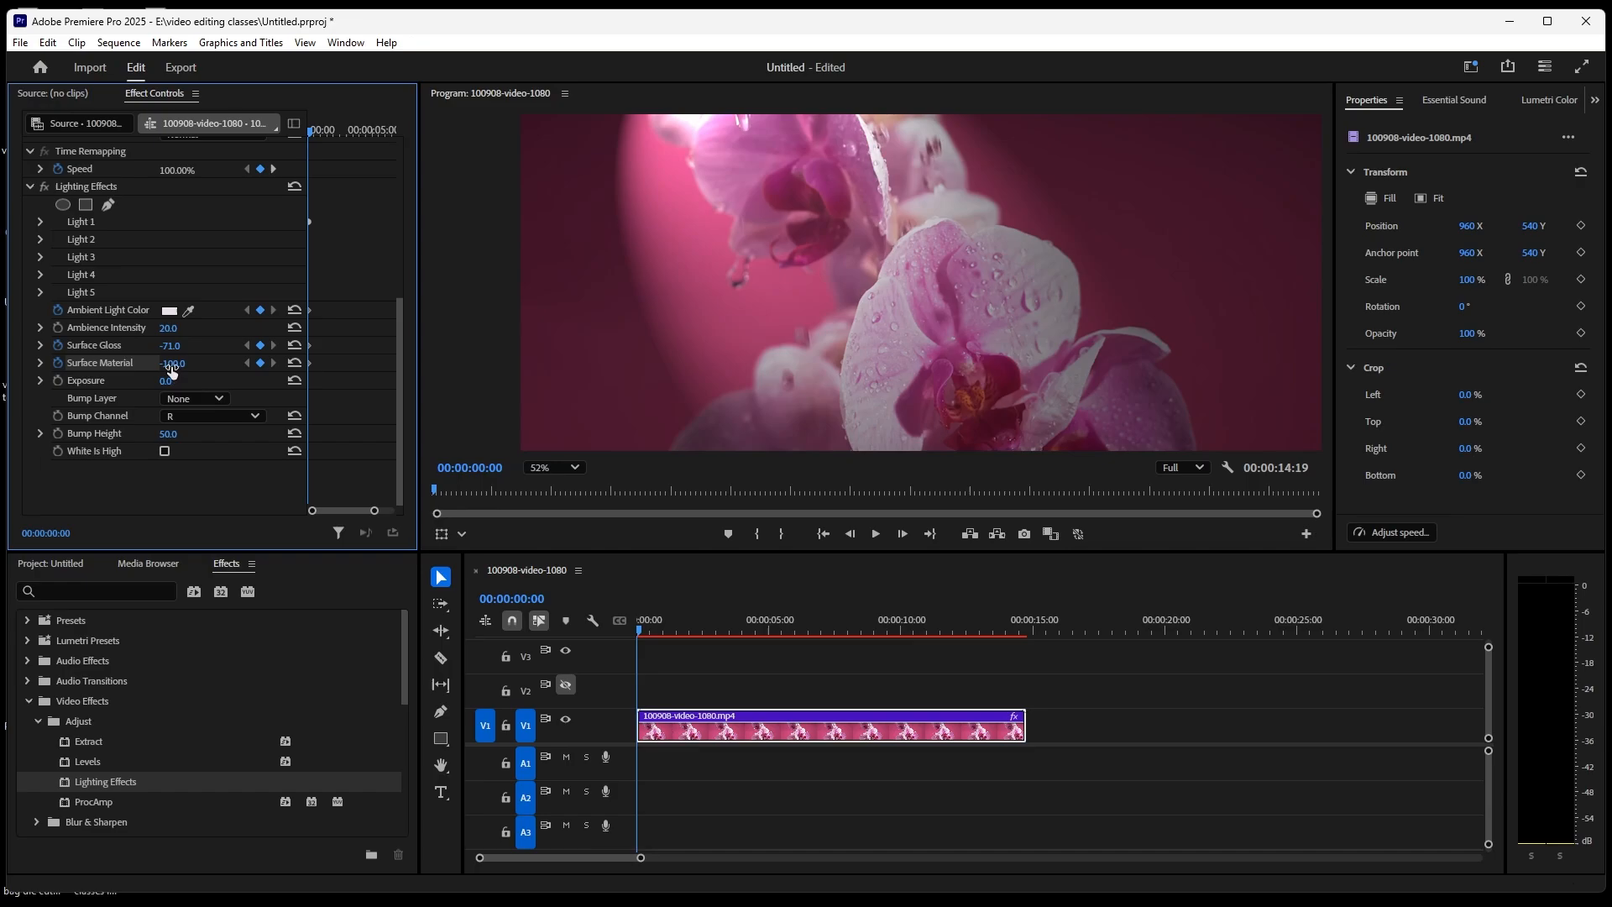
{"action": "left_click_drag", "start_coordinate": [171, 363], "coordinate": [338, 362]}
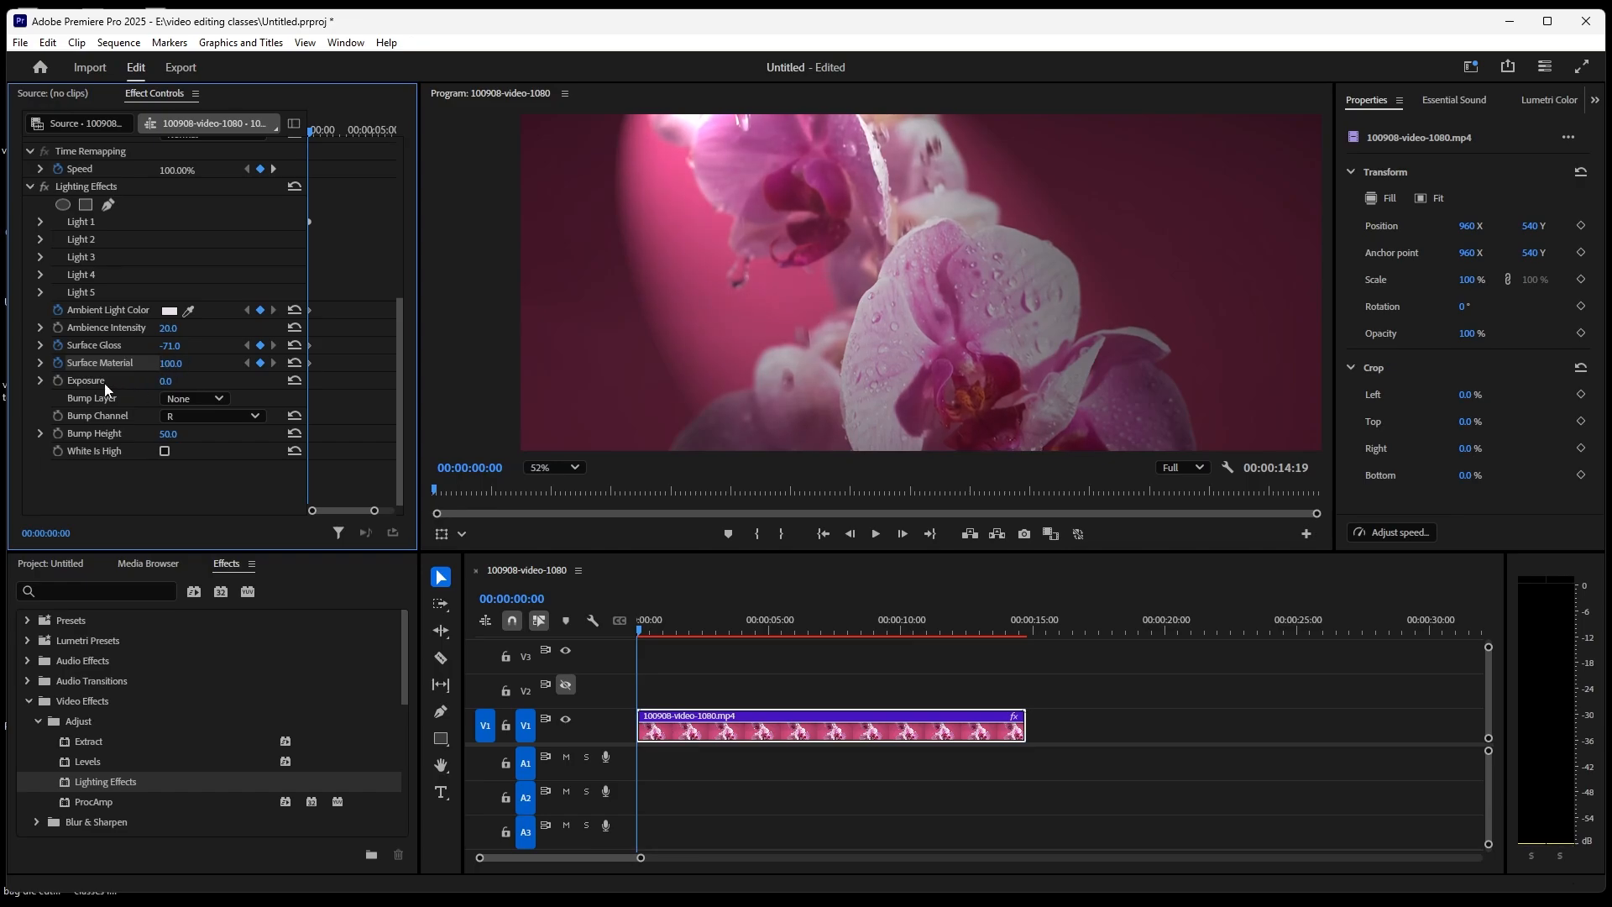
{"action": "left_click", "coordinate": [57, 380]}
{"action": "left_click_drag", "start_coordinate": [165, 381], "coordinate": [185, 382]}
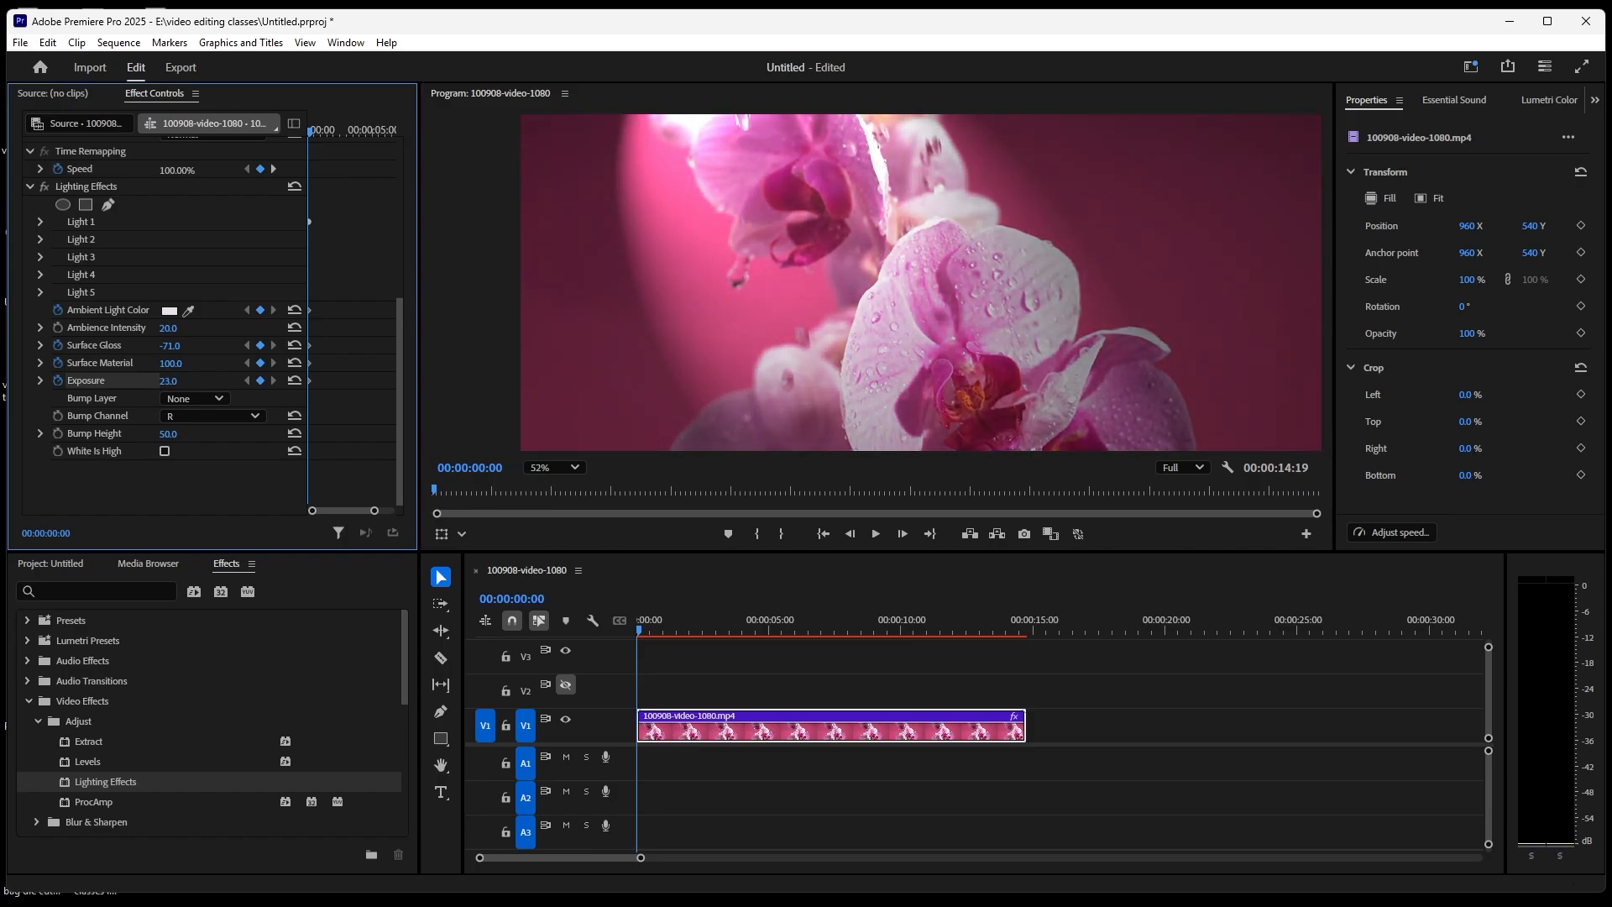
{"action": "scroll", "coordinate": [660, 305], "scroll_direction": "down", "scroll_amount": 5}
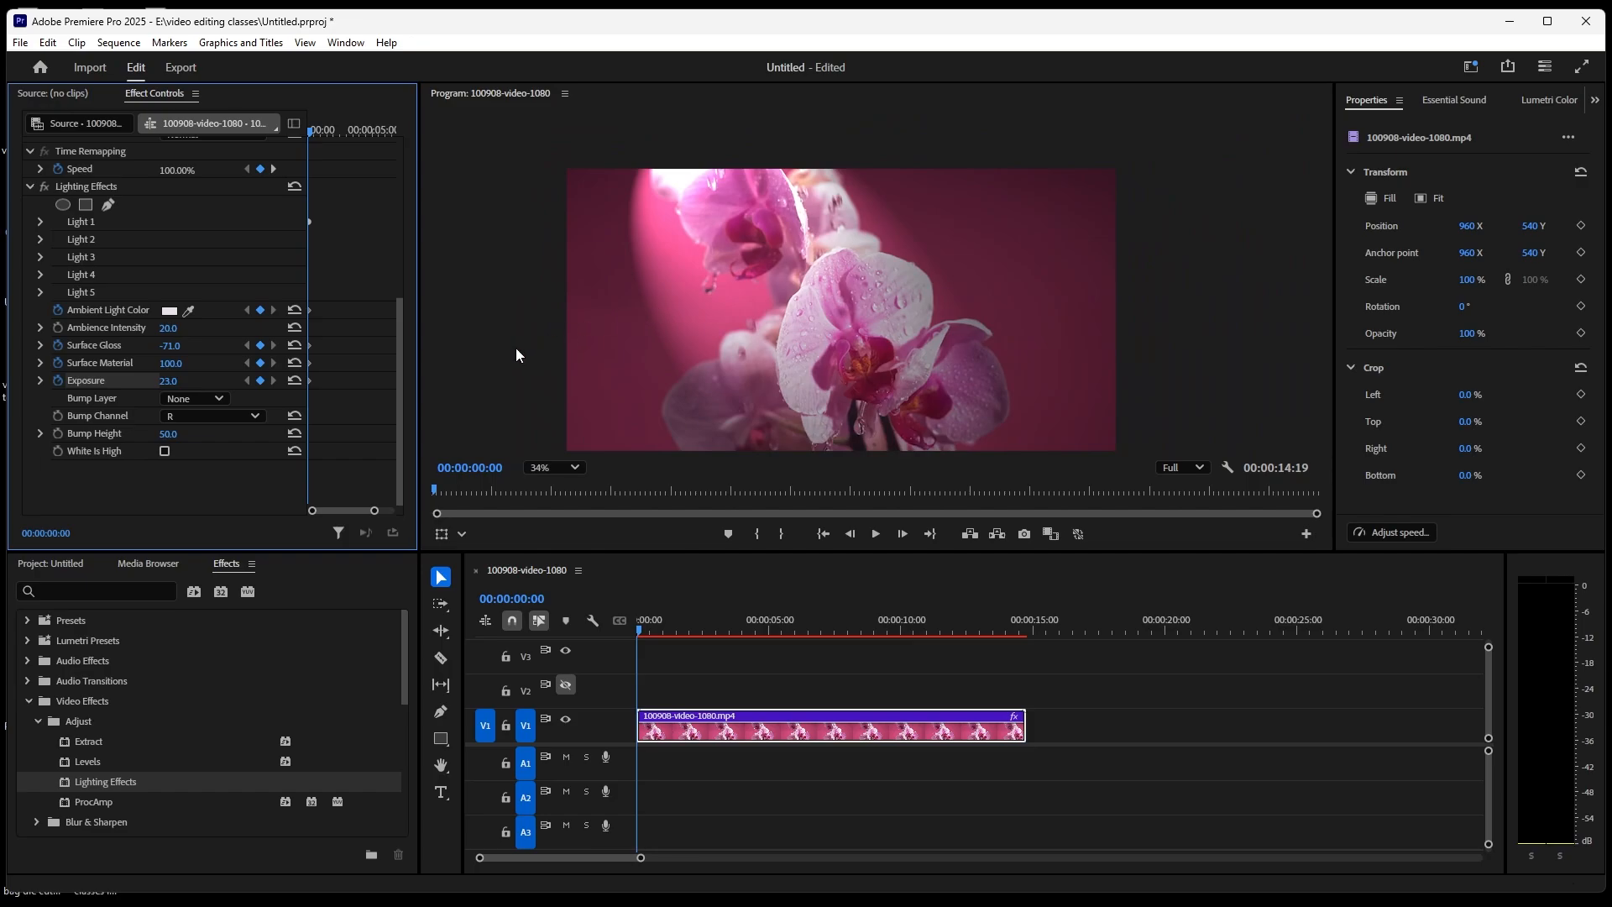
Try Video 3 and Video 2 as the Bump Layer, set it to Video 1, and nudge Light 1's upper ellipse handle slightly inward
{"action": "left_click", "coordinate": [107, 401]}
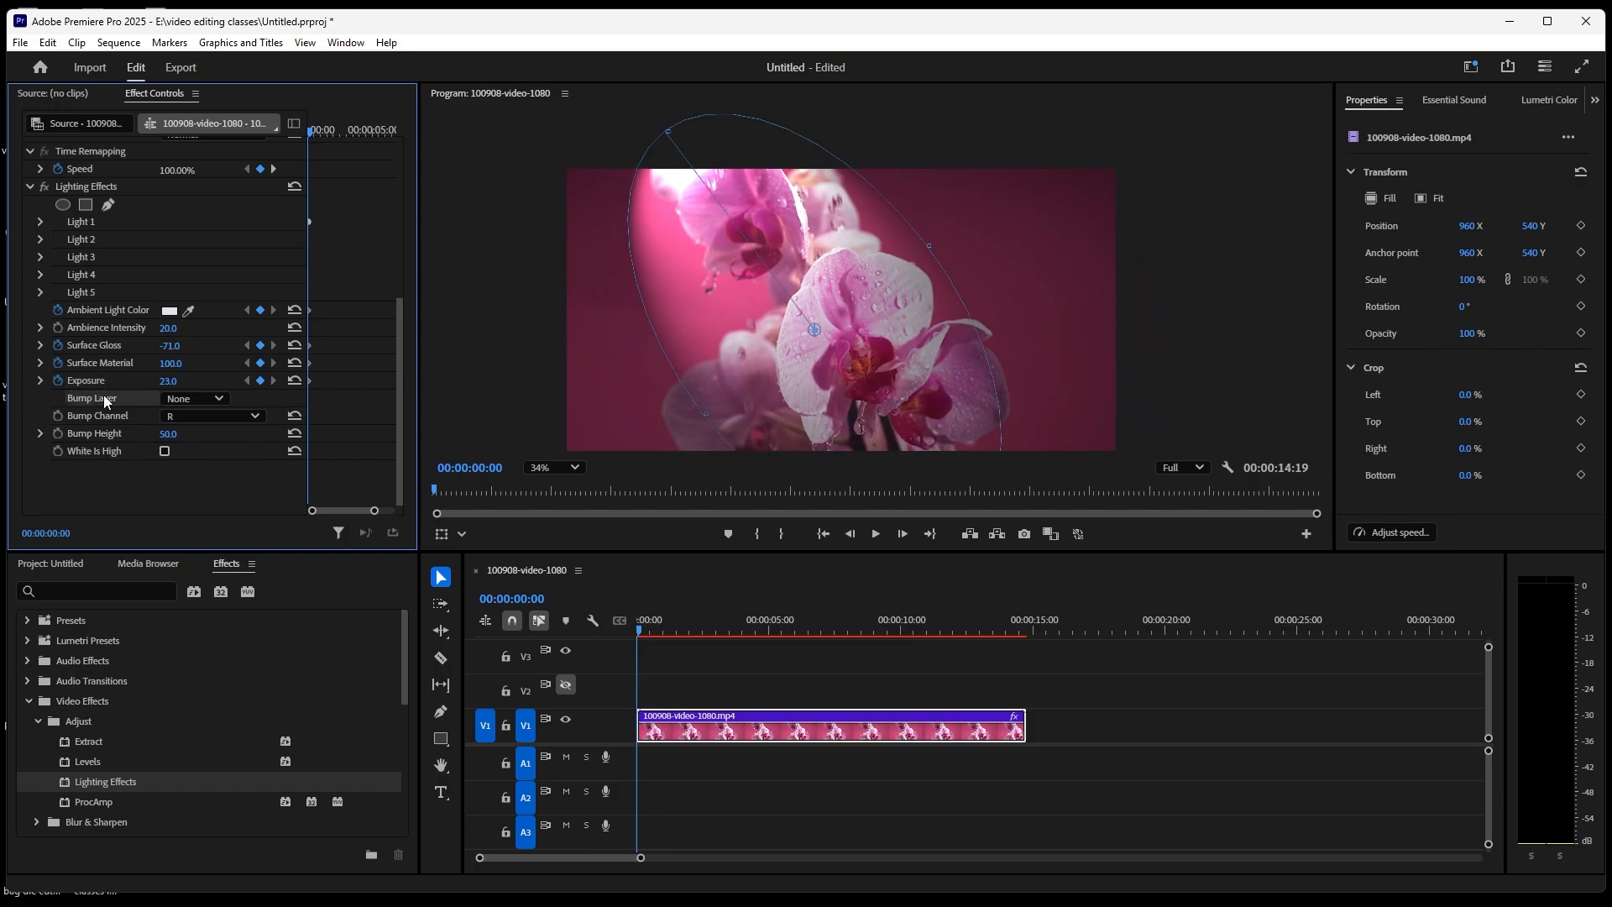
{"action": "left_click", "coordinate": [221, 401]}
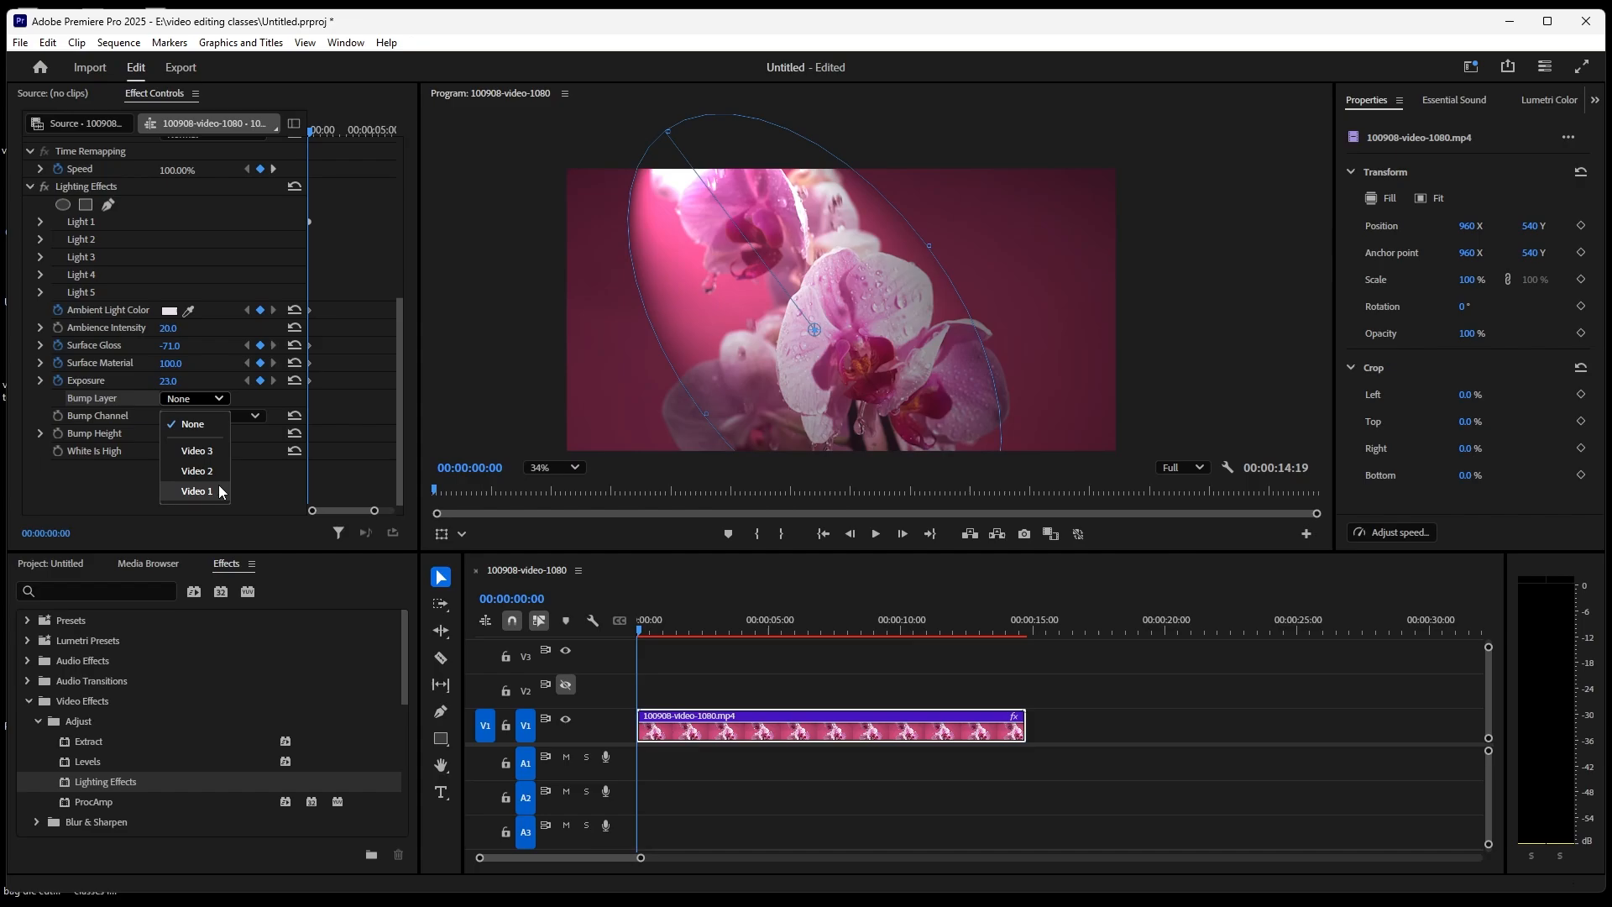
{"action": "left_click", "coordinate": [219, 451]}
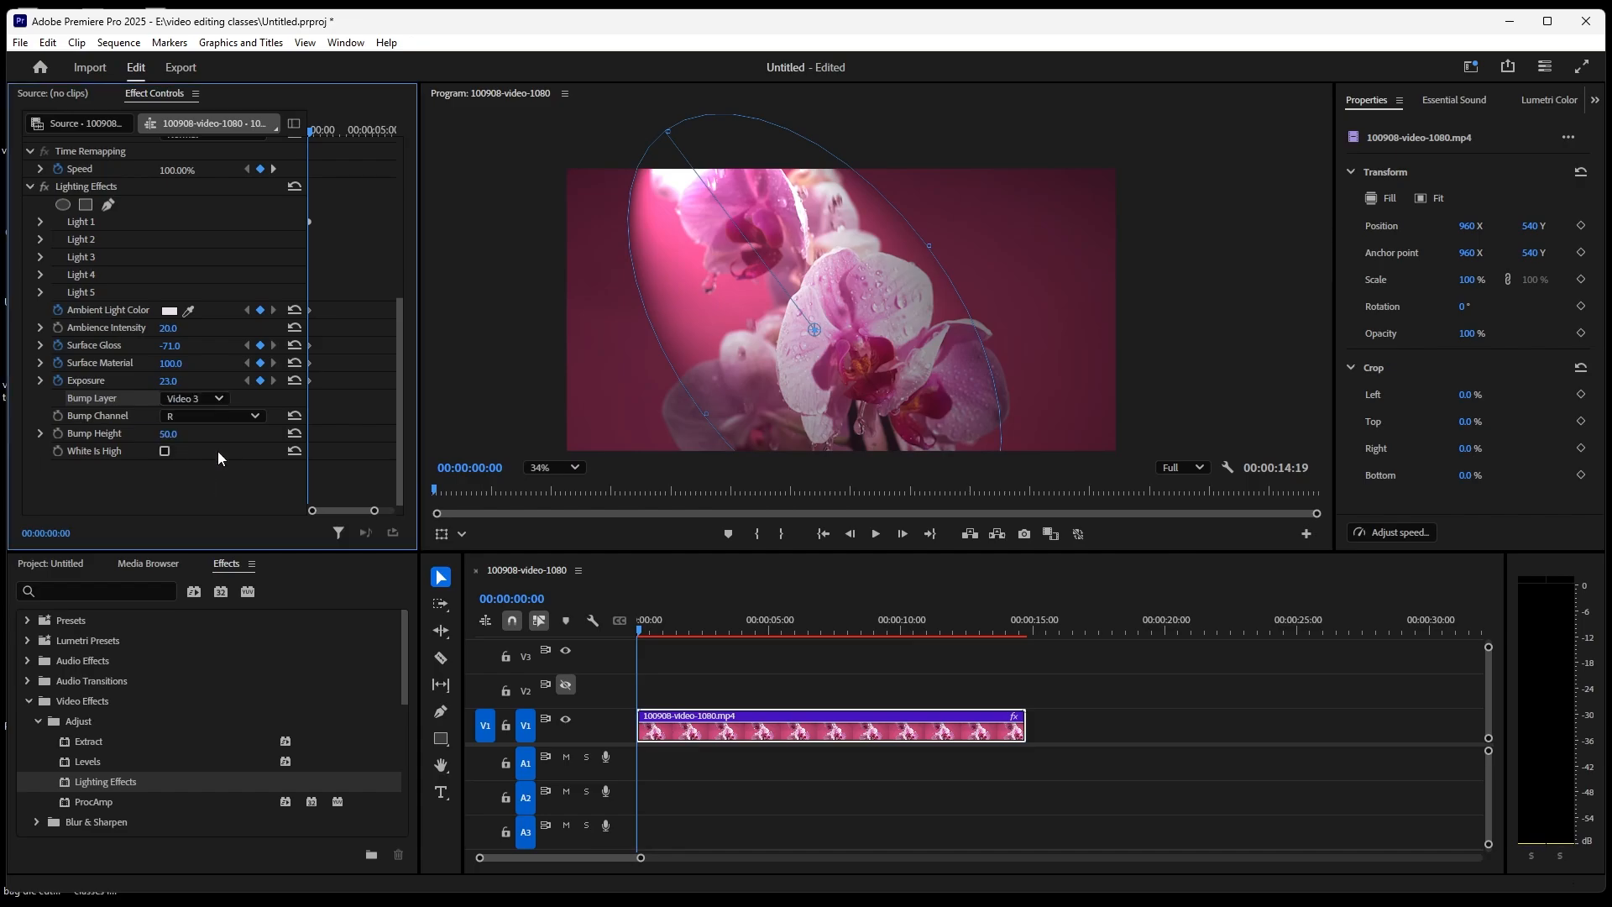
{"action": "left_click", "coordinate": [223, 398]}
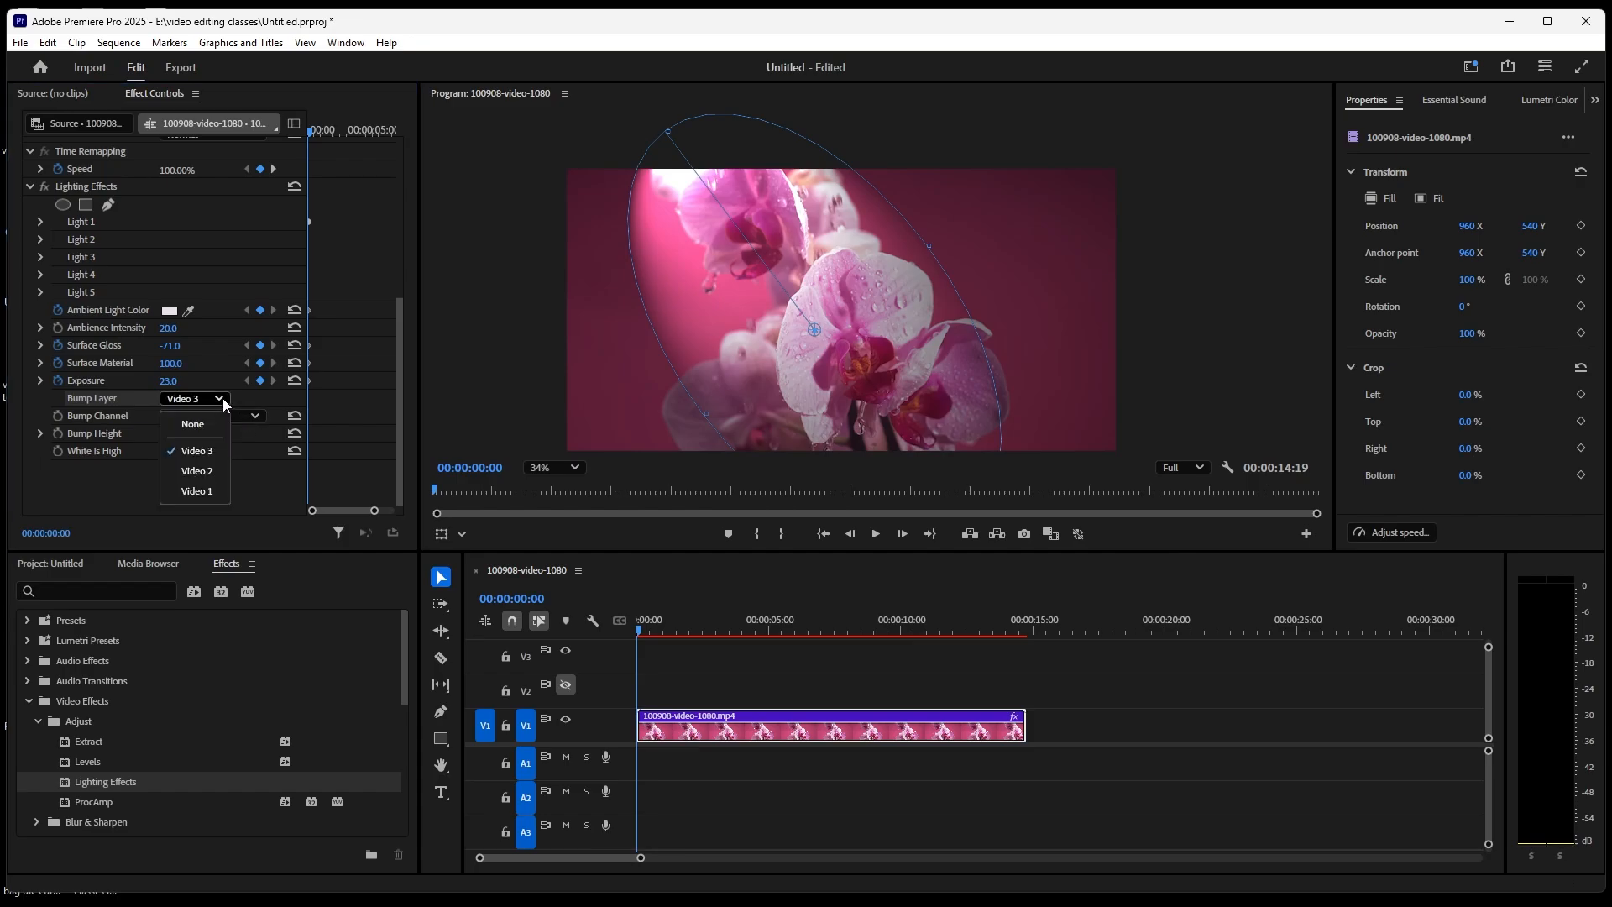
{"action": "left_click", "coordinate": [210, 474]}
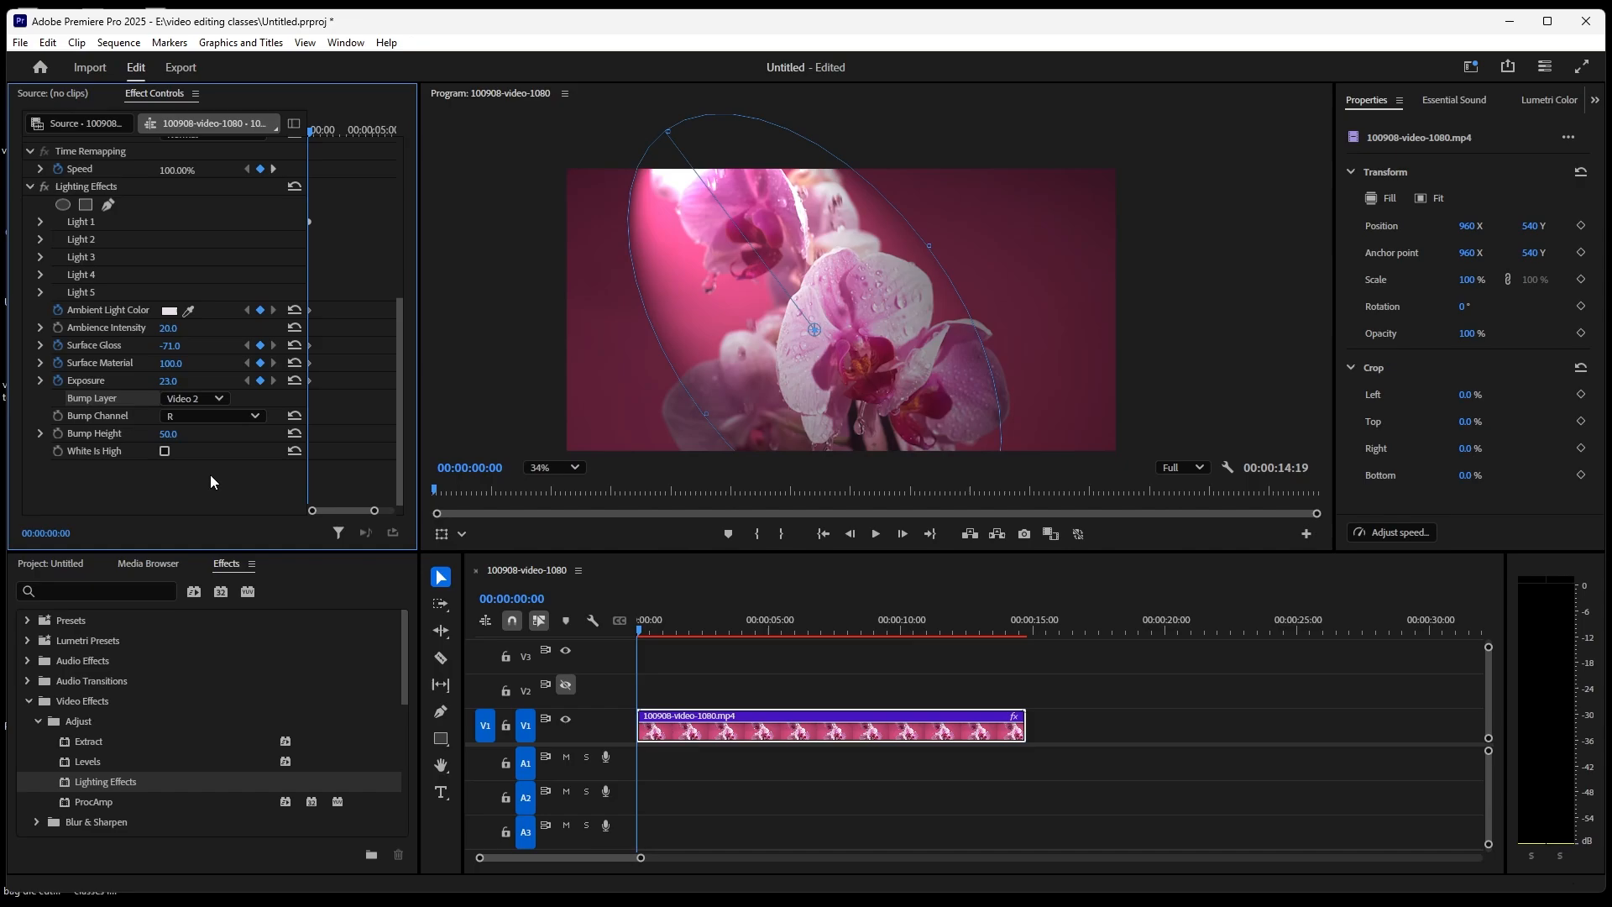
{"action": "left_click", "coordinate": [222, 397]}
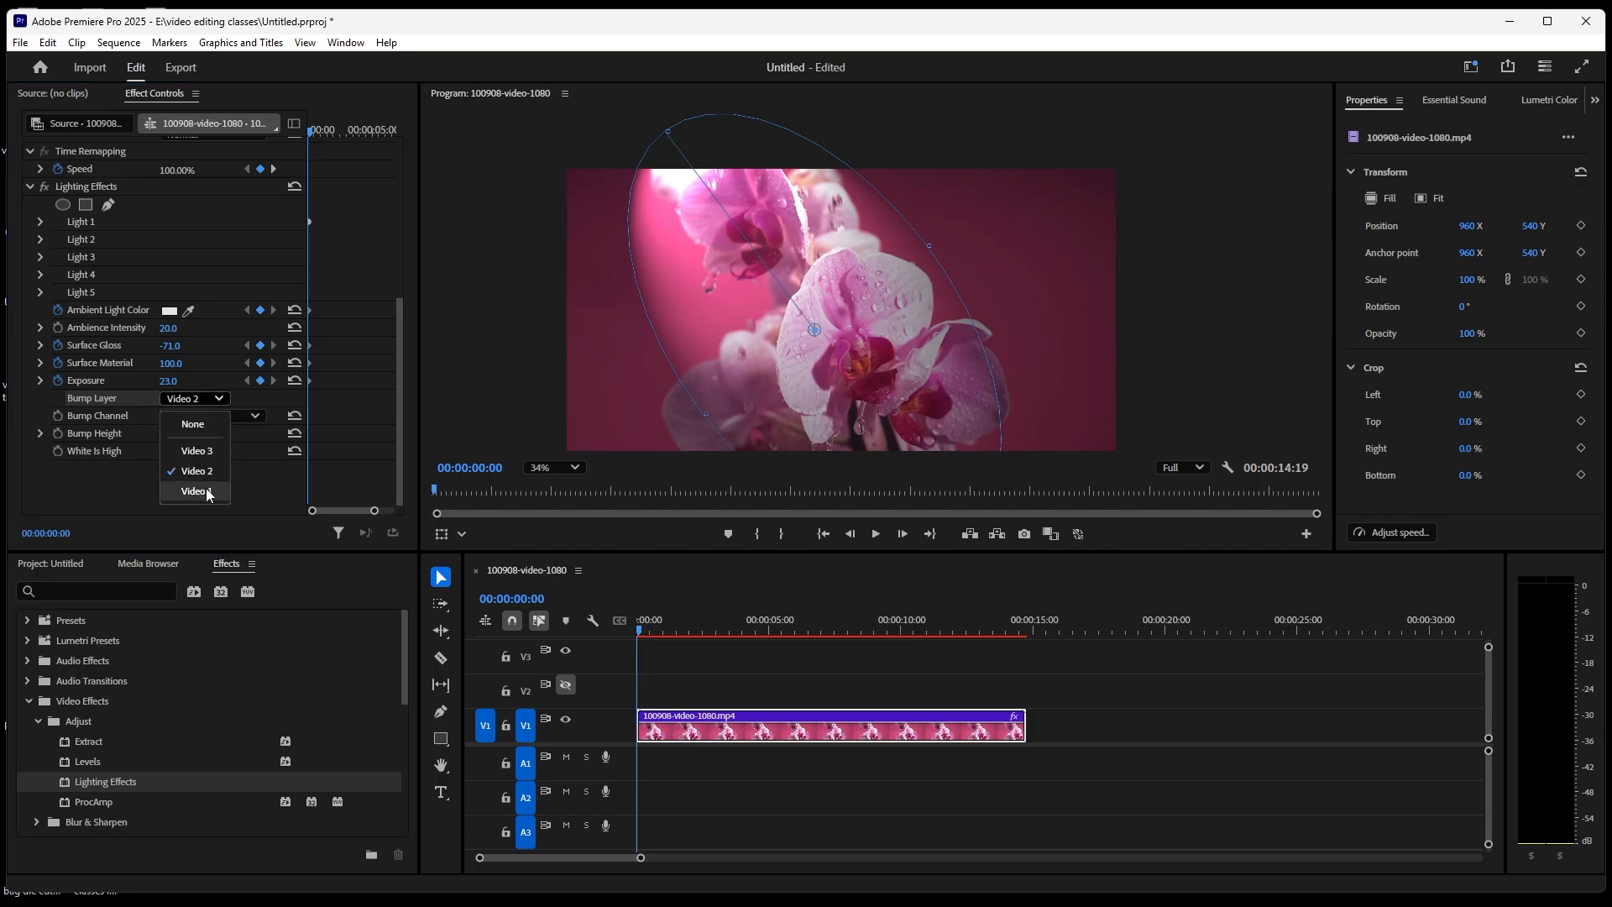
{"action": "left_click", "coordinate": [208, 491]}
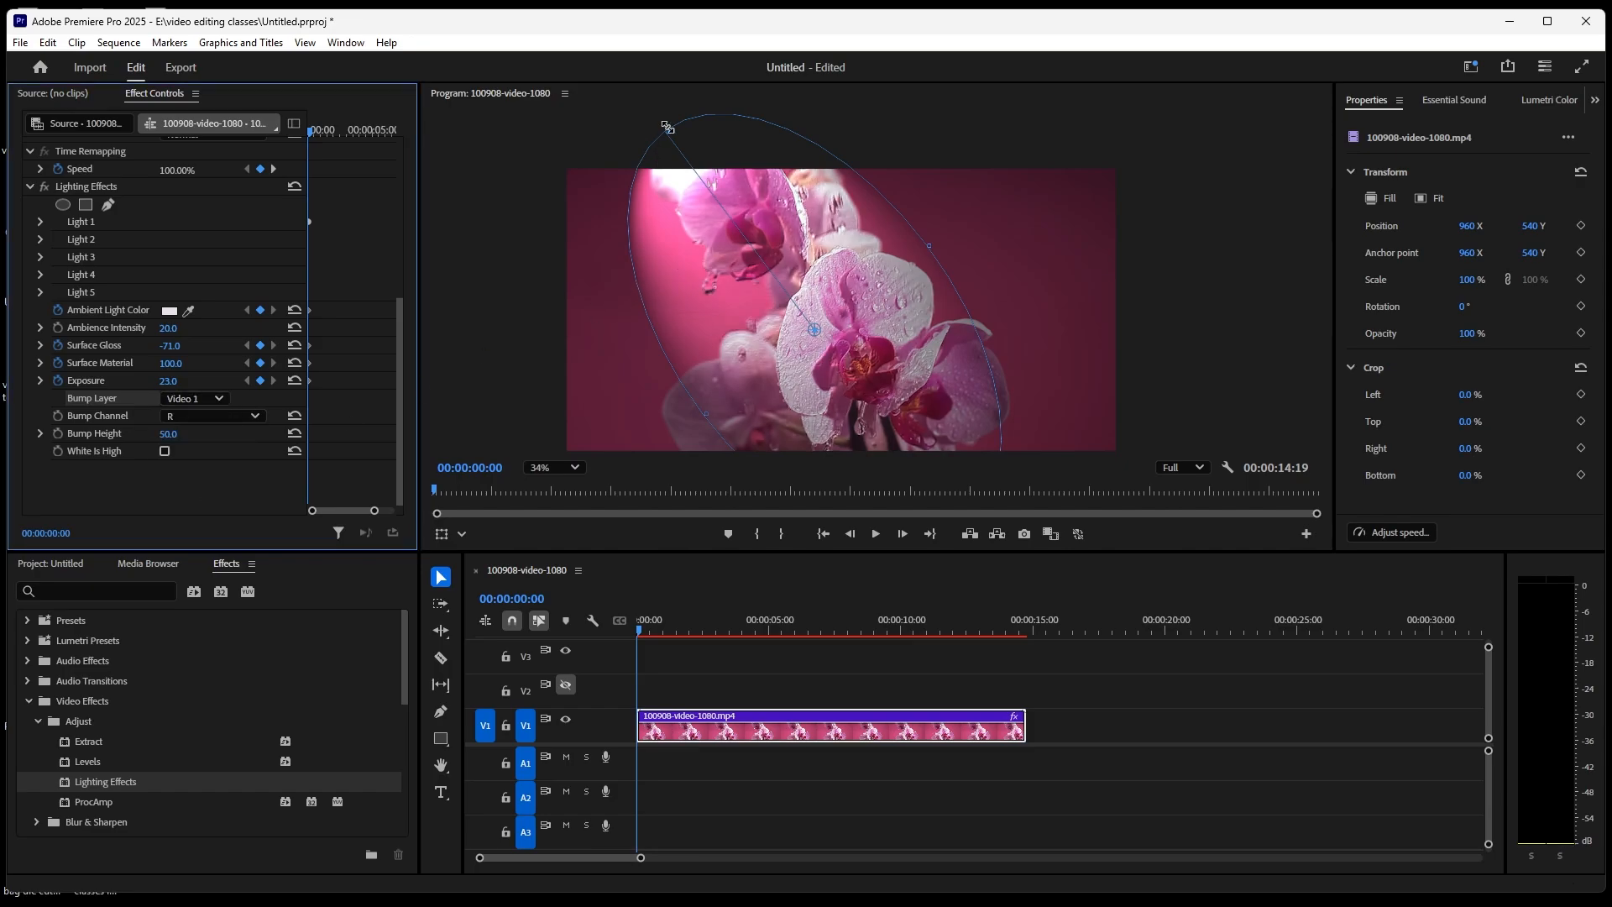
{"action": "left_click_drag", "start_coordinate": [667, 126], "coordinate": [633, 182]}
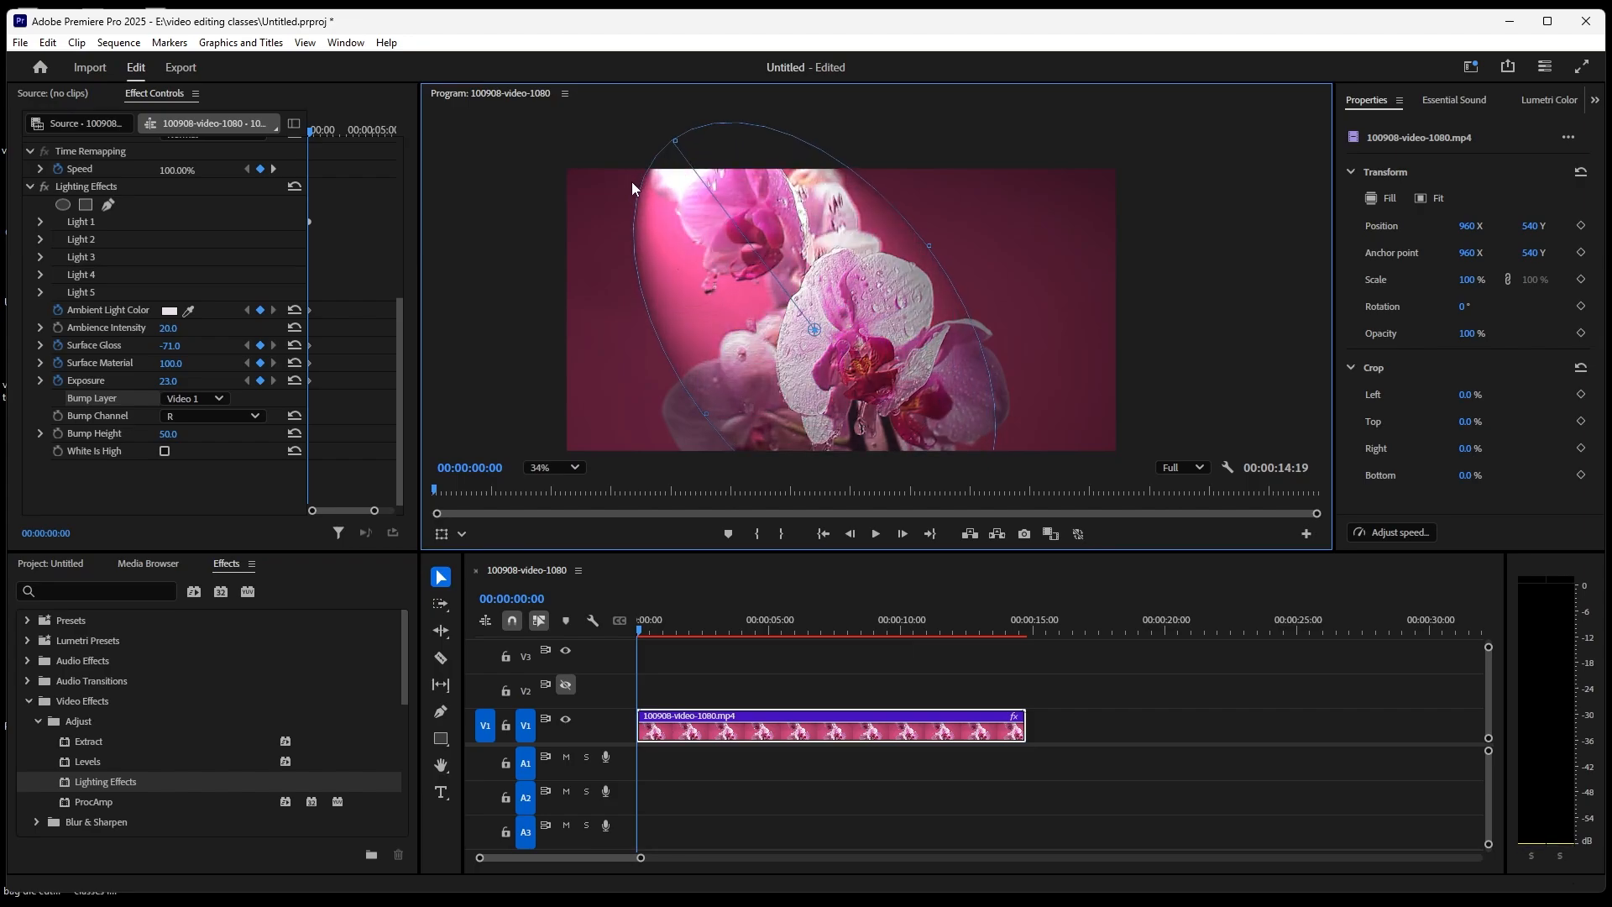
Keyframe Bump Channel as R and Bump Height at the clip's start, trying a height of 100 before setting it to 50
{"action": "left_click", "coordinate": [58, 418]}
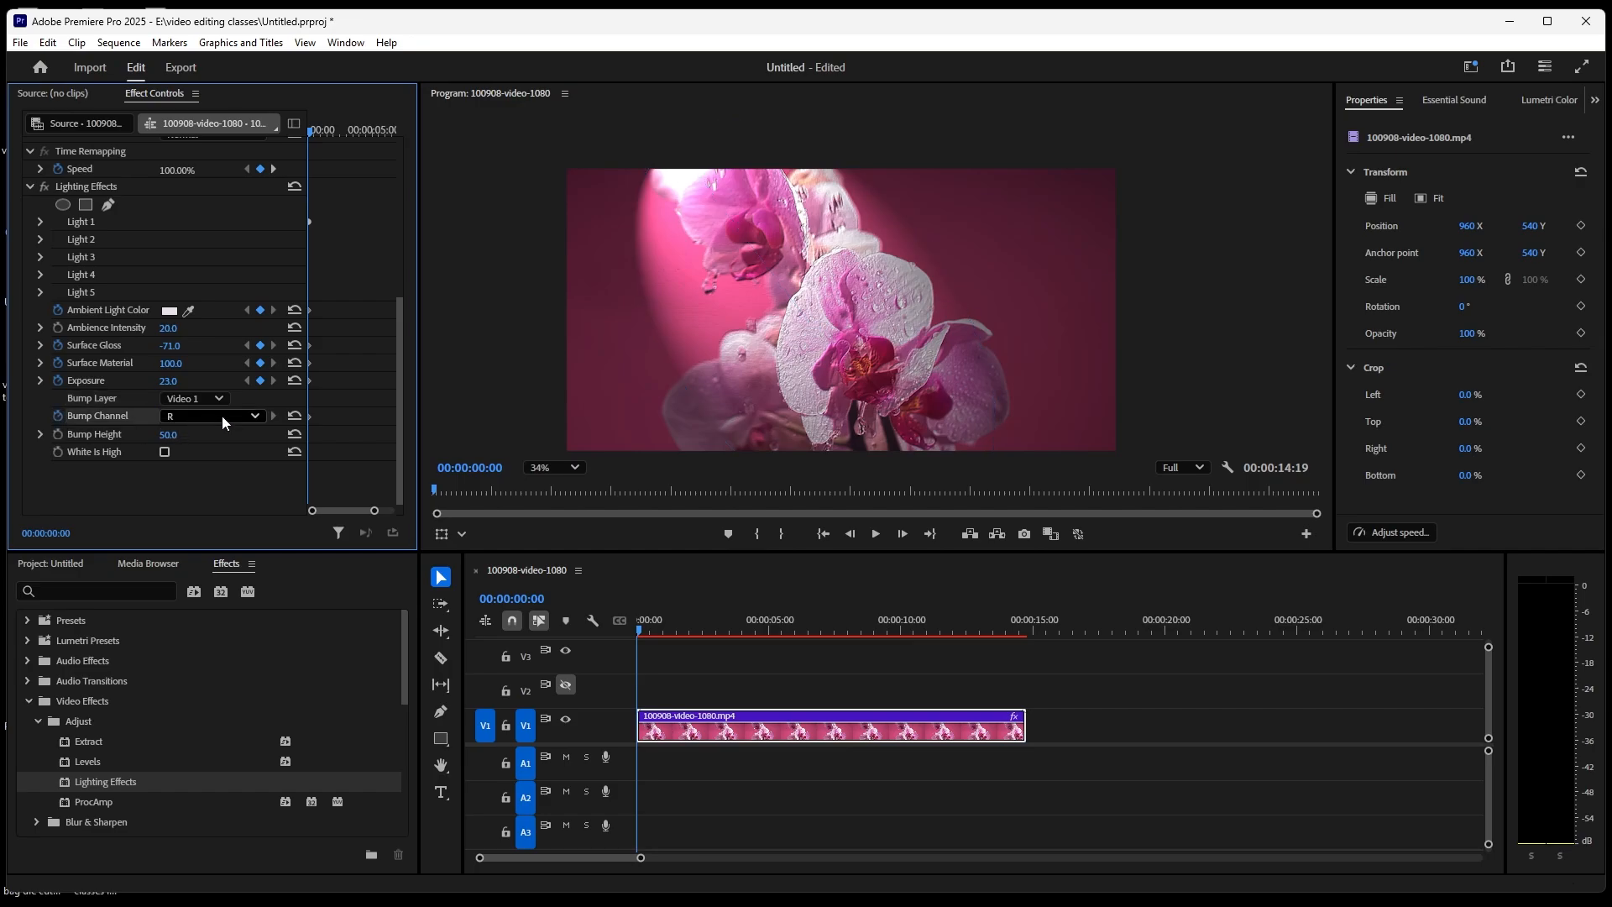
{"action": "left_click", "coordinate": [250, 417]}
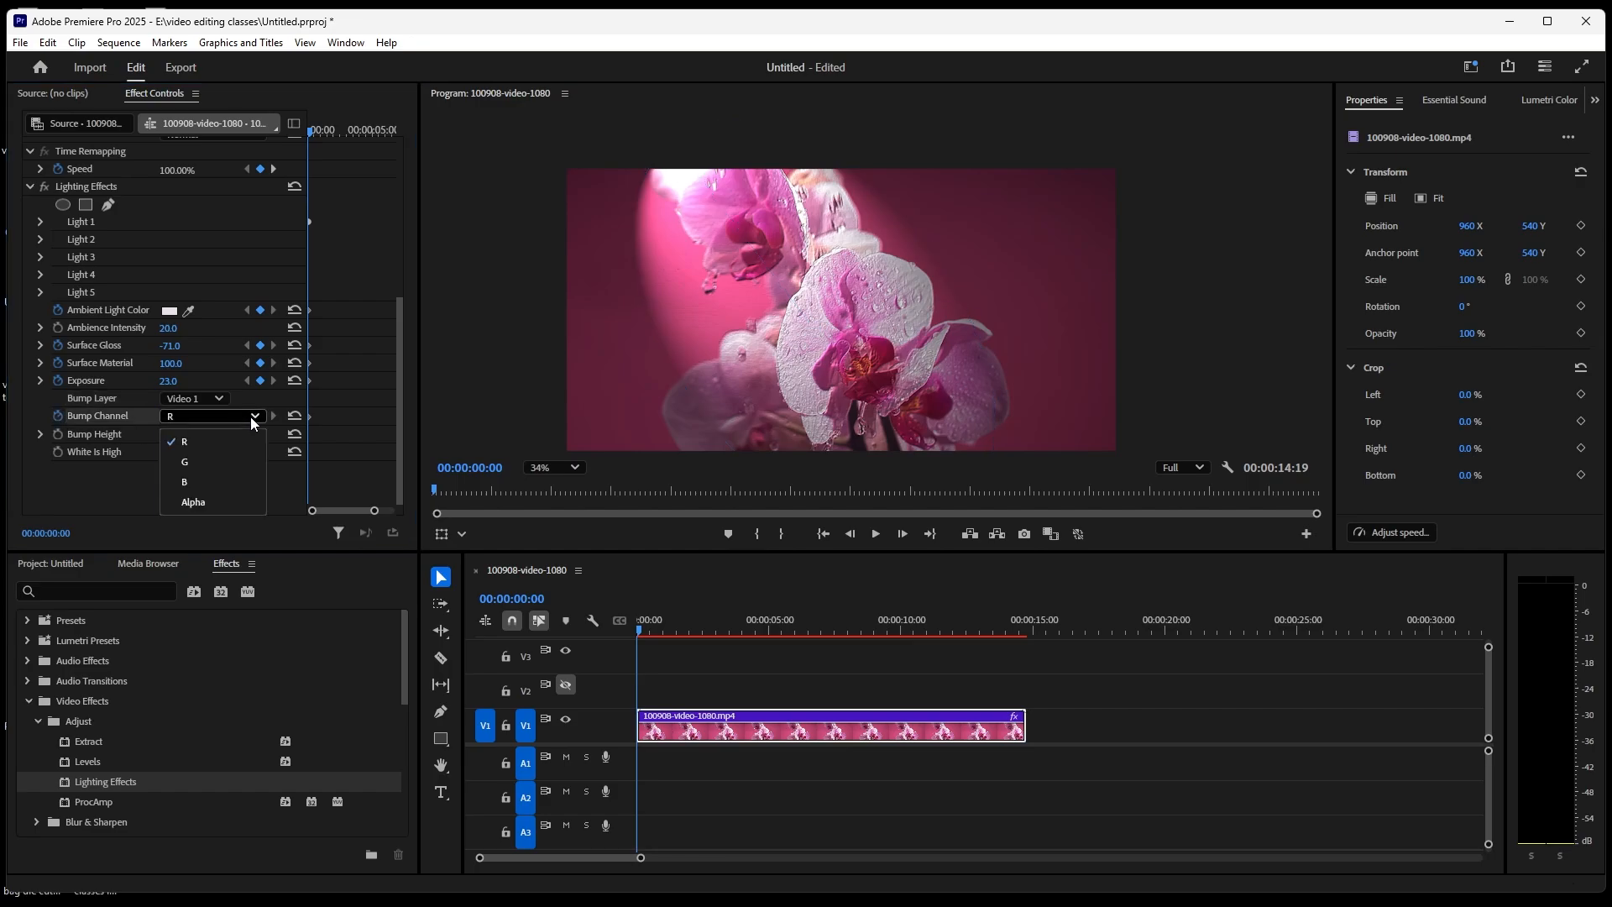
{"action": "left_click", "coordinate": [251, 422]}
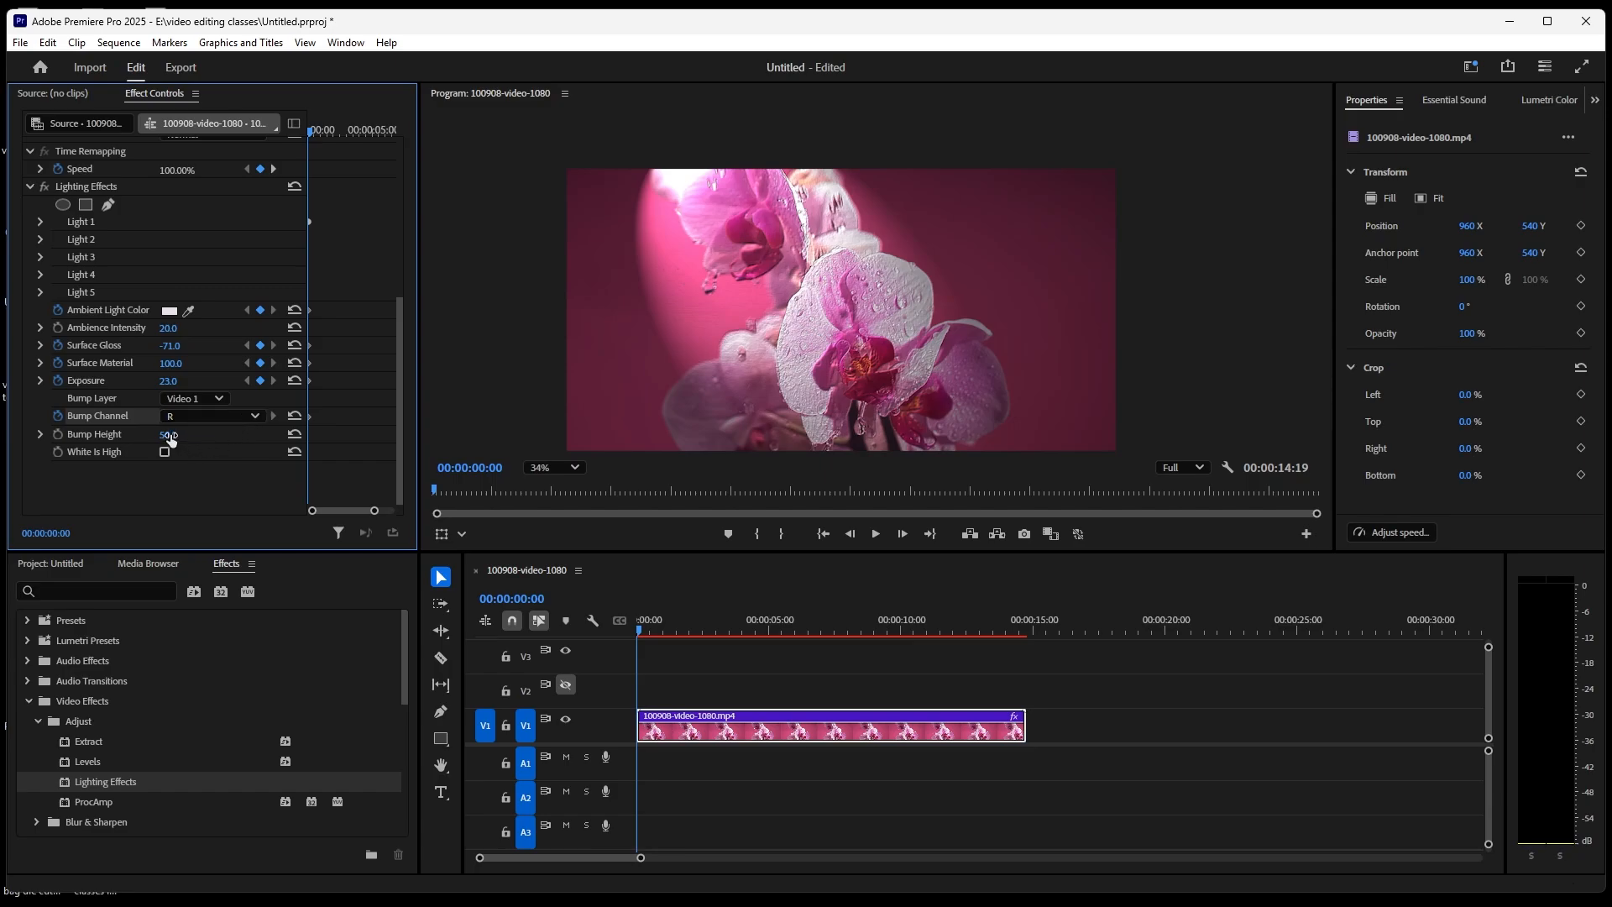
{"action": "mouse_move", "coordinate": [203, 435]}
{"action": "left_mouse_down"}
{"action": "mouse_move", "coordinate": [126, 435]}
{"action": "mouse_move", "coordinate": [210, 435]}
{"action": "left_mouse_up"}
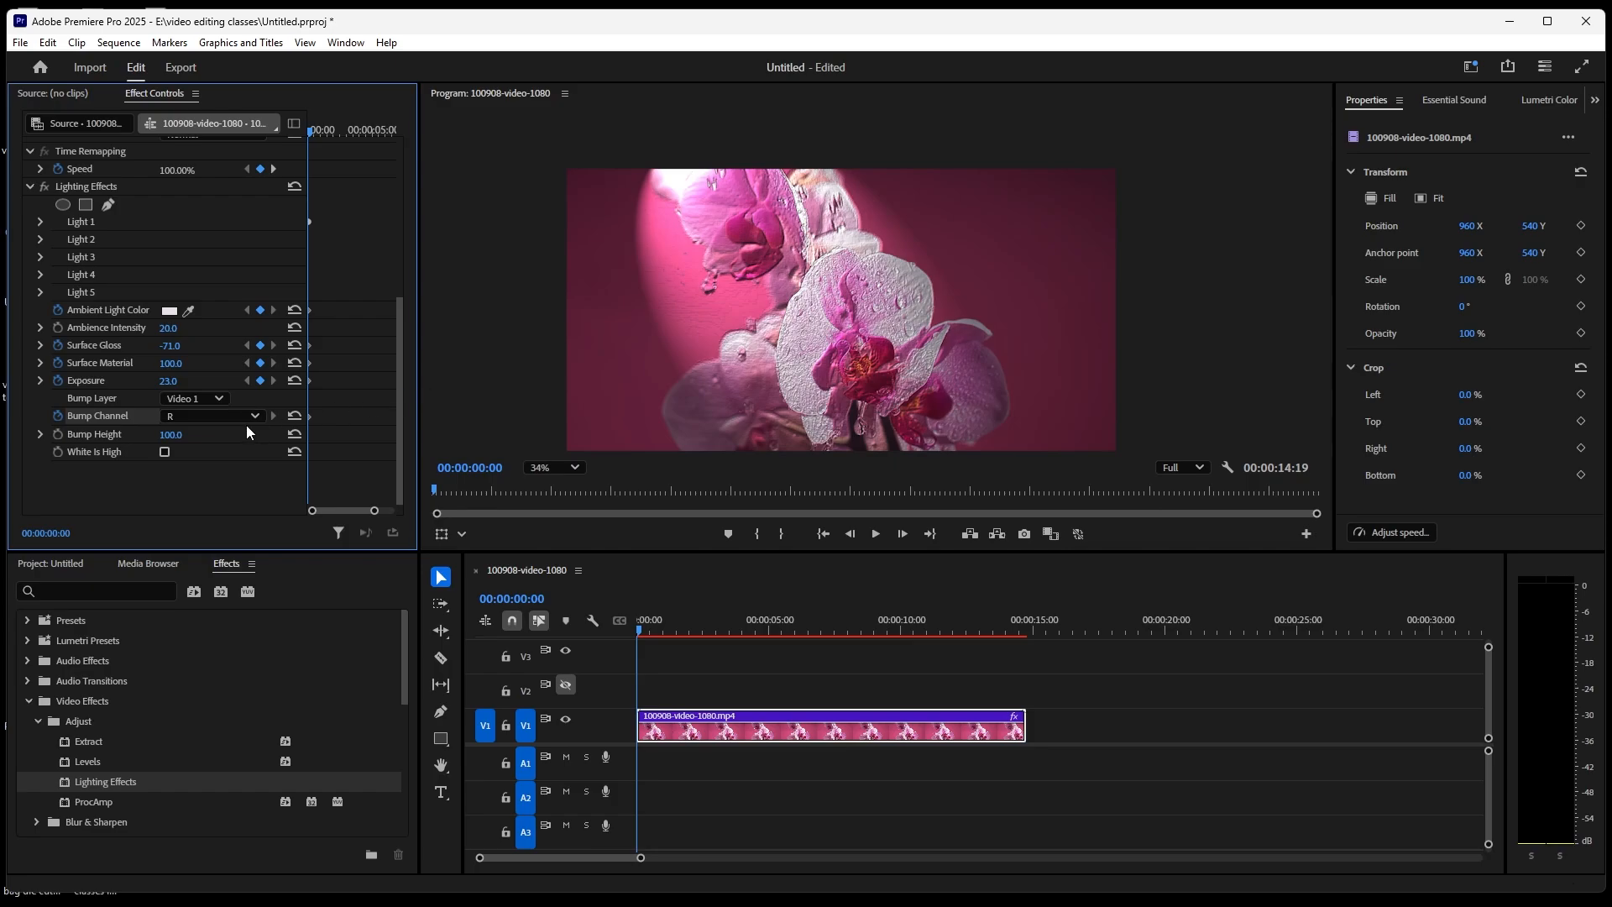
{"action": "left_click", "coordinate": [58, 435]}
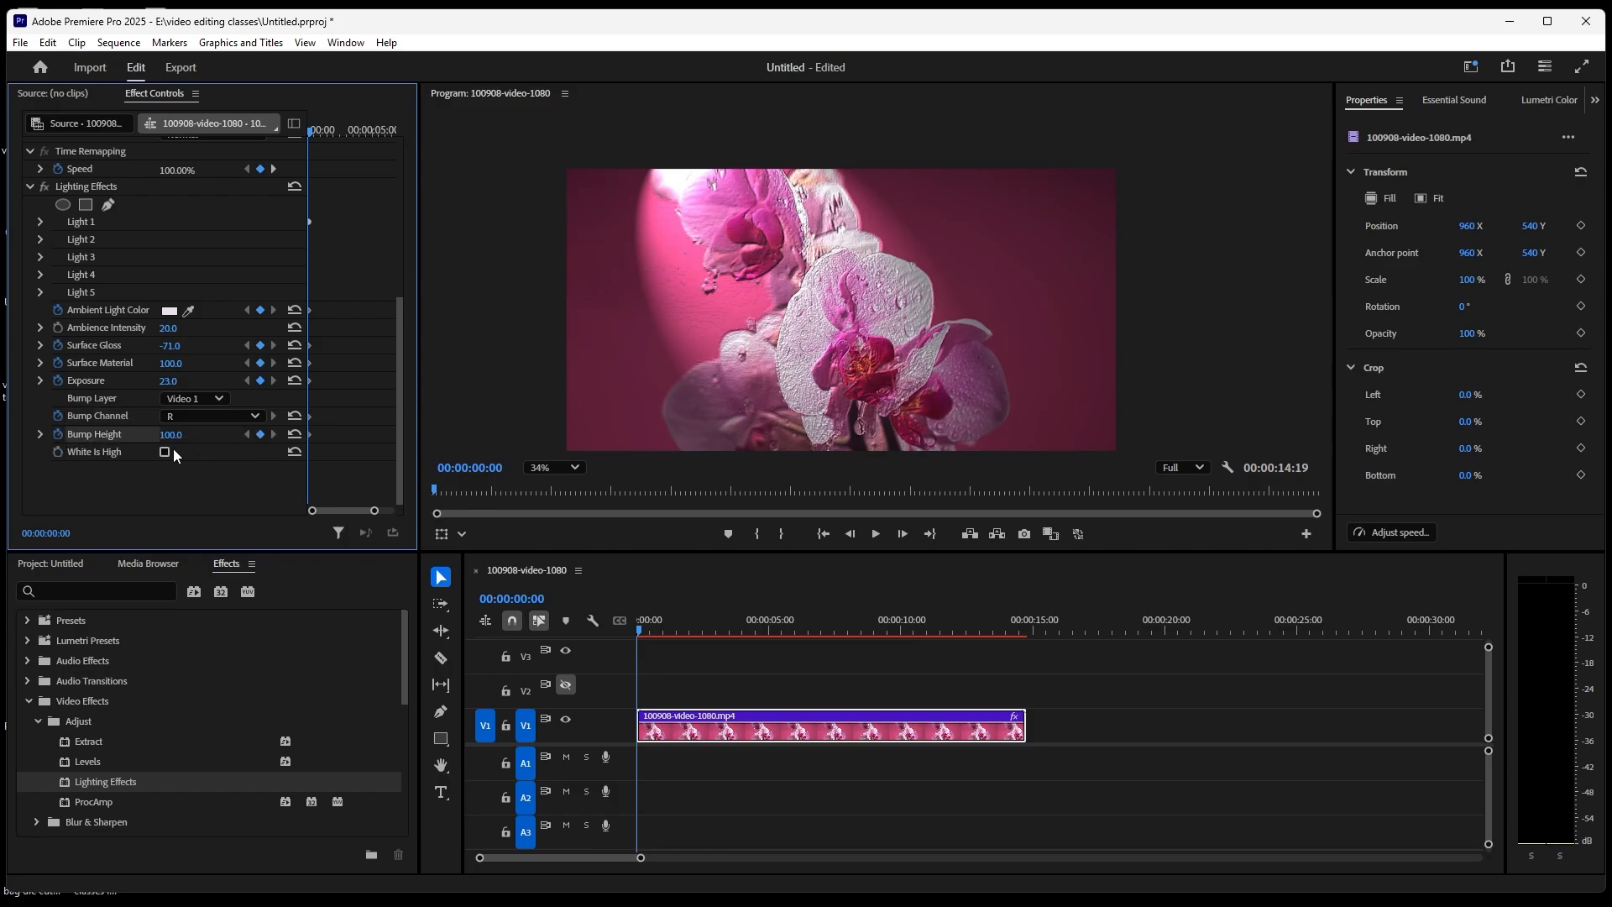
{"action": "left_click_drag", "start_coordinate": [173, 443], "coordinate": [131, 443]}
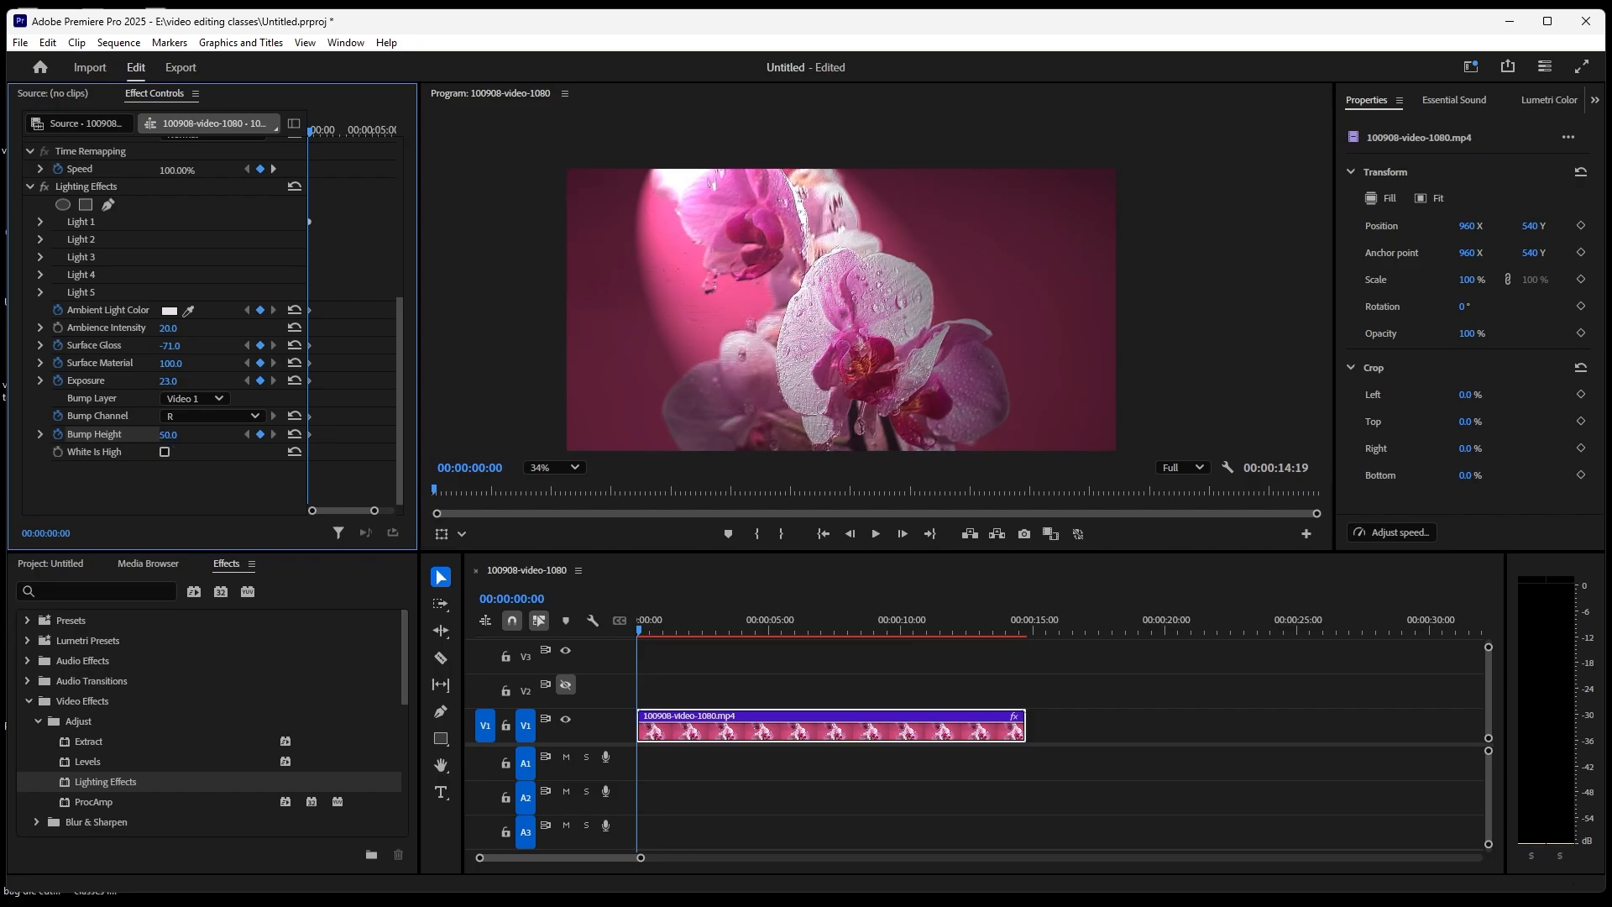
Enable keyframing for White Is High at the clip's start, toggle the option to compare, and leave it off
{"action": "left_click", "coordinate": [58, 452]}
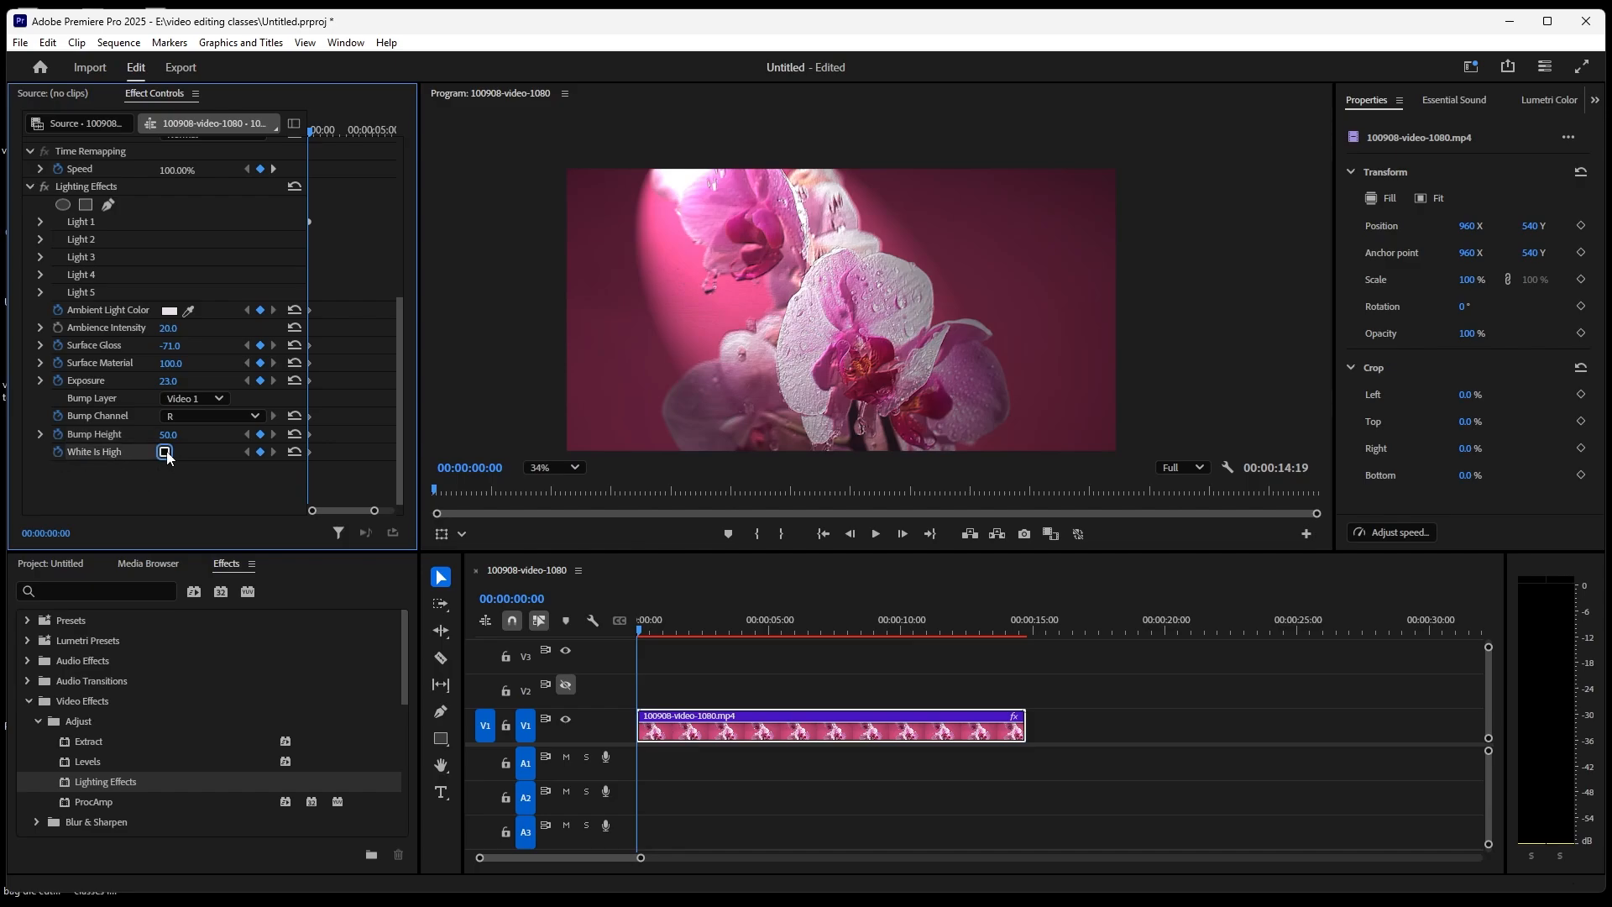
{"action": "left_click", "coordinate": [166, 452]}
{"action": "left_click", "coordinate": [167, 452]}
{"action": "left_click", "coordinate": [166, 452]}
{"action": "left_click", "coordinate": [166, 452]}
{"action": "left_click_drag", "start_coordinate": [400, 323], "coordinate": [405, 279]}
{"action": "left_click_drag", "start_coordinate": [406, 240], "coordinate": [406, 353]}
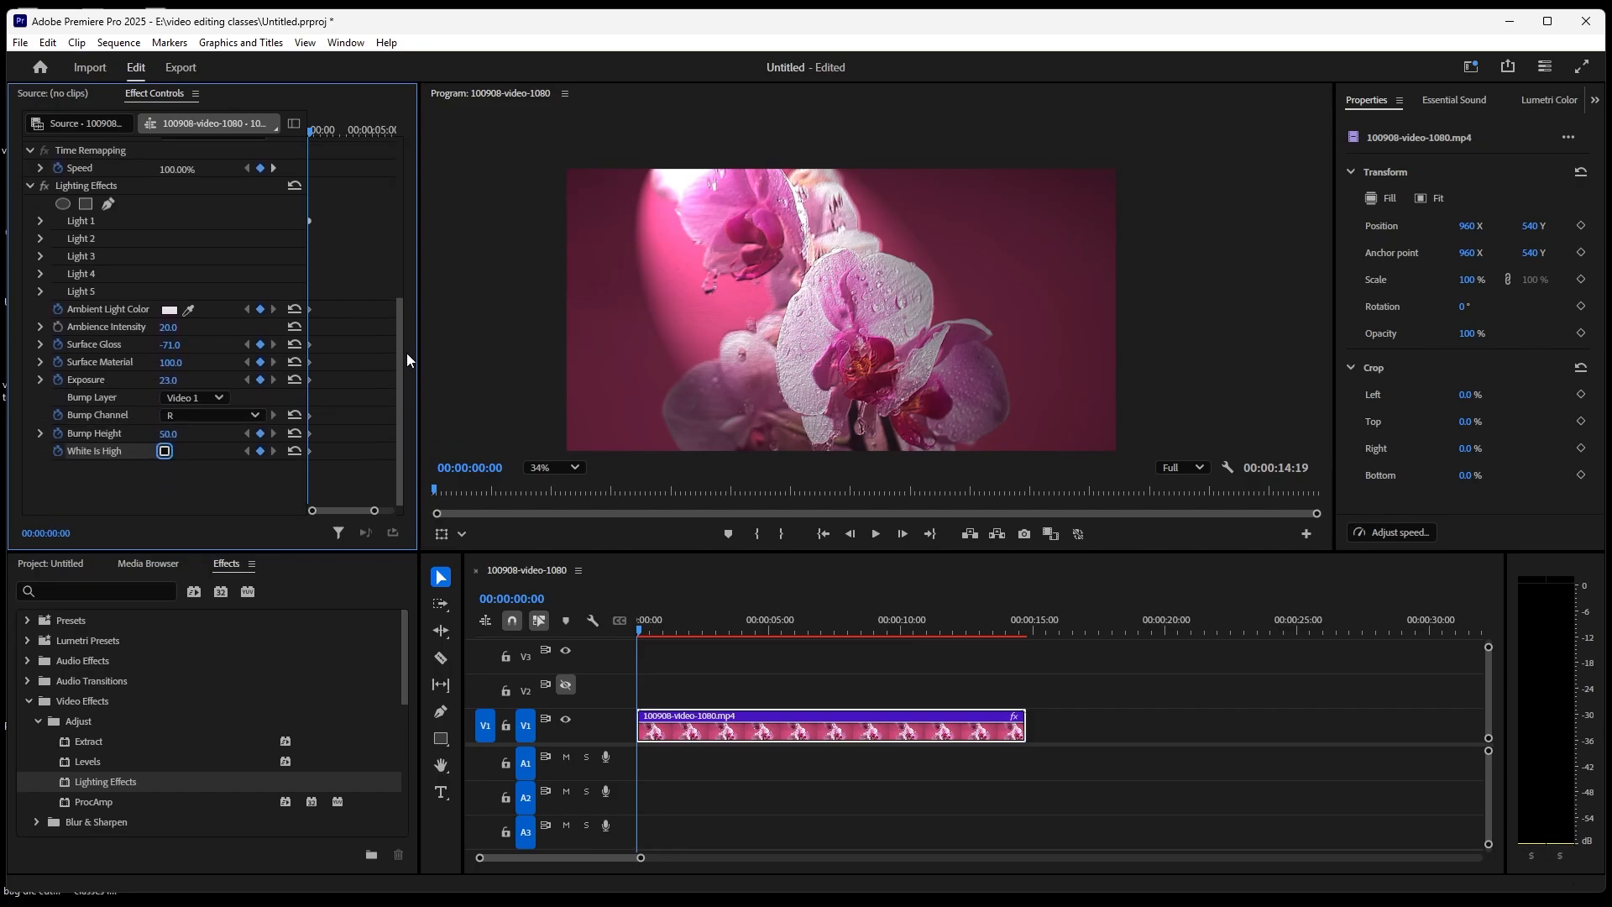
{"action": "left_click", "coordinate": [402, 626]}
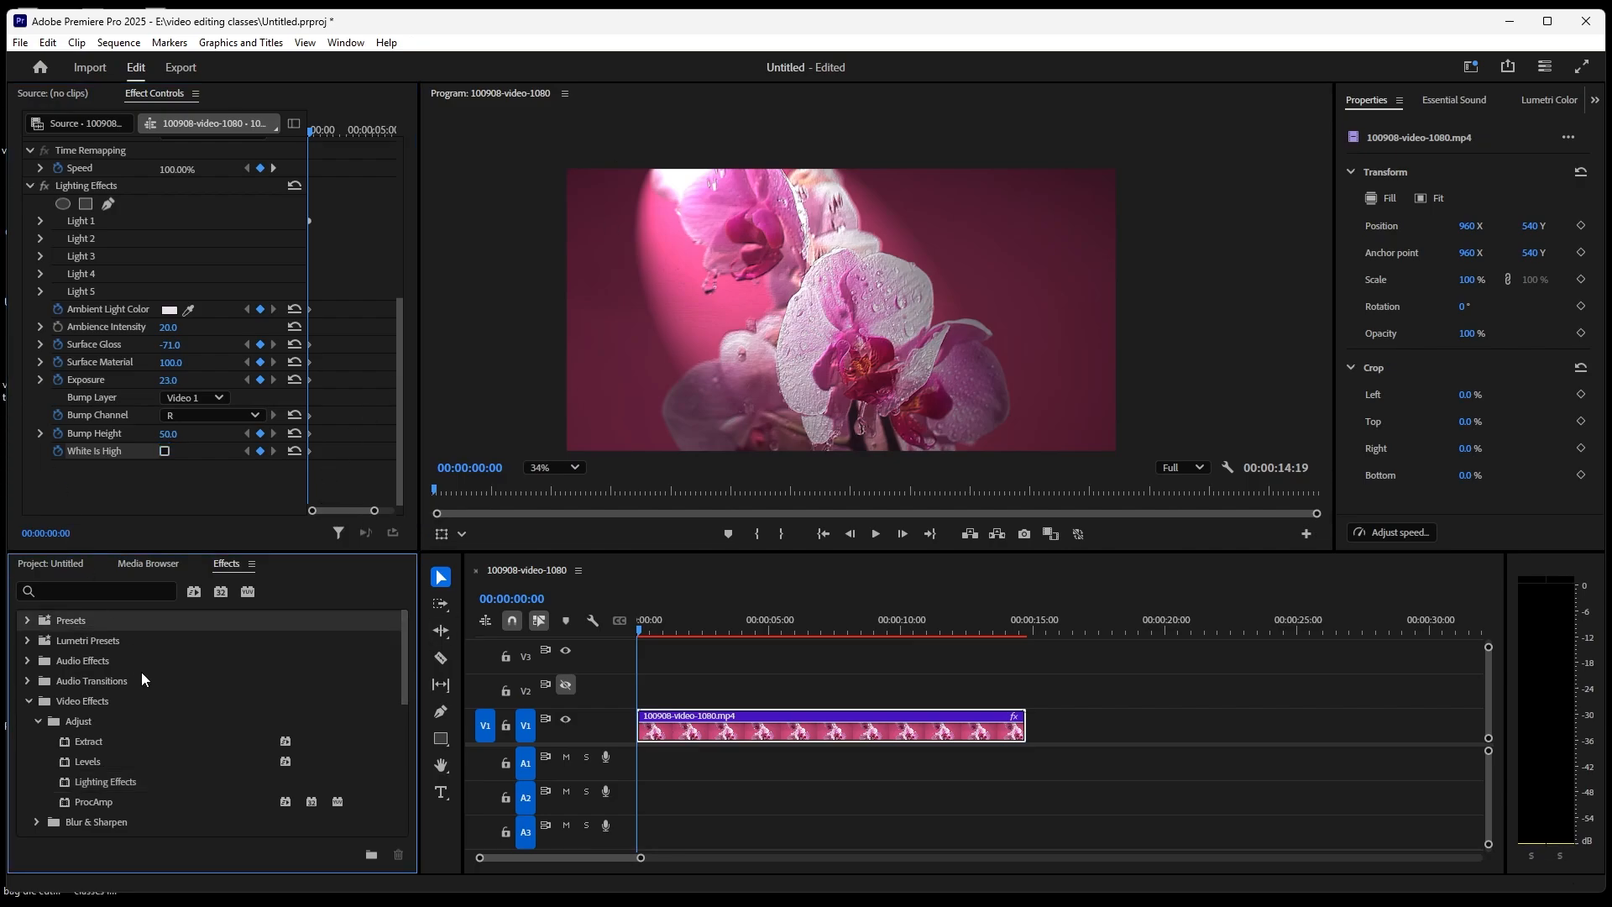
{"action": "scroll", "coordinate": [138, 759], "scroll_direction": "down", "scroll_amount": 3}
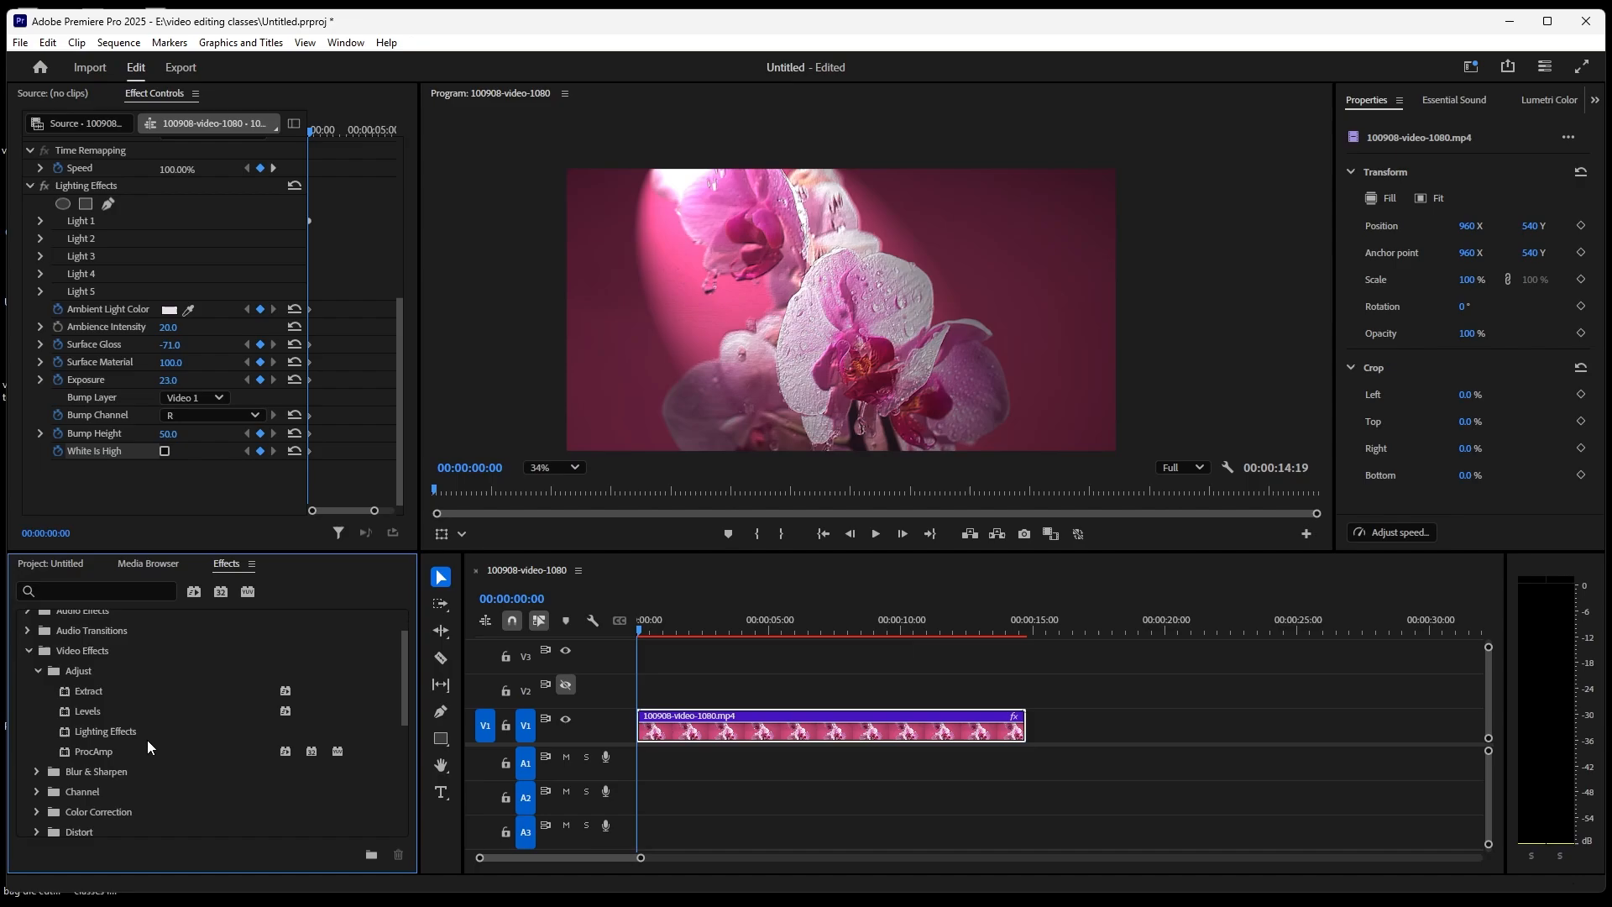